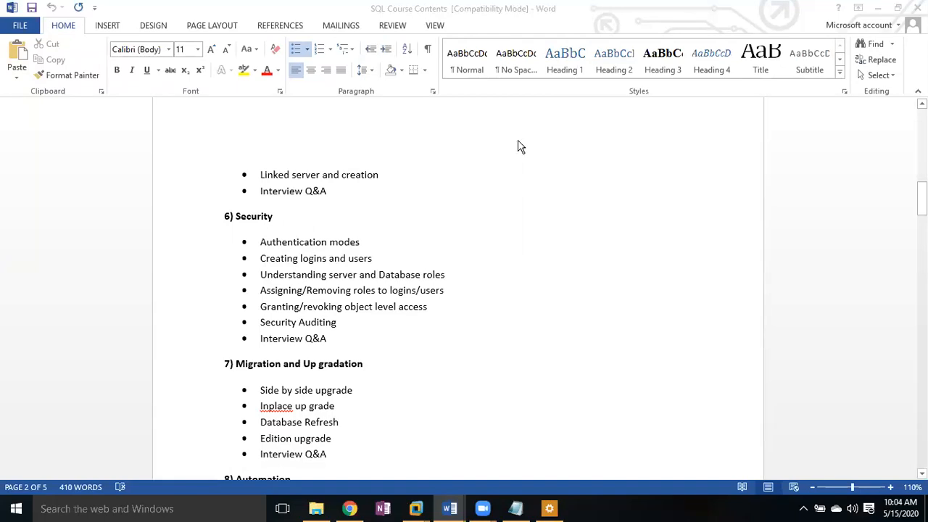
Step: Switch from the Word course outline to the Node3 virtual machine running SSMS
mouse_move(416, 508)
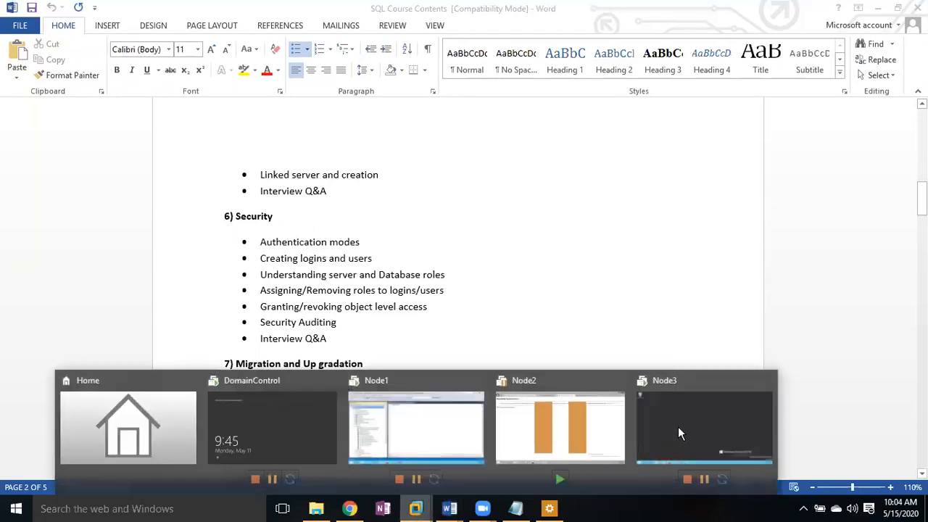
left_click(651, 396)
Step: Expand Databases > DBA > Security > Users in Object Explorer
left_click(27, 126)
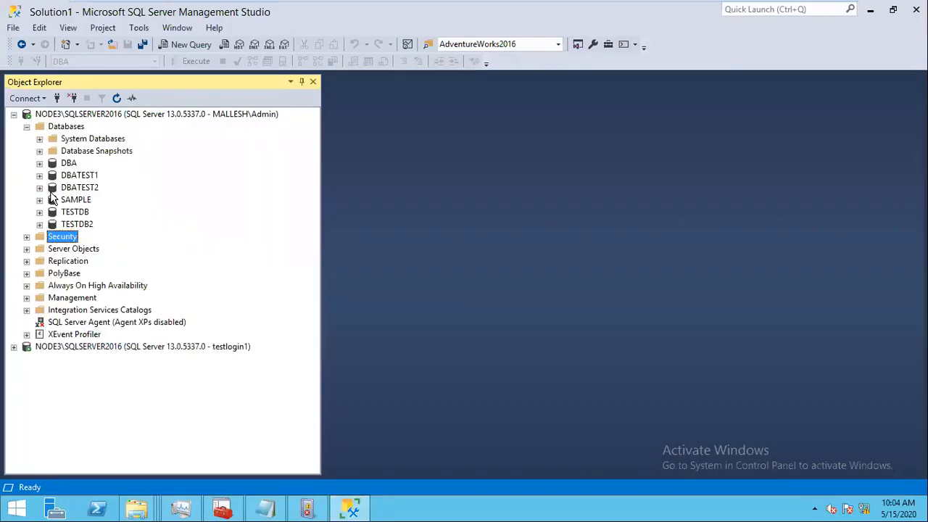
left_click(40, 164)
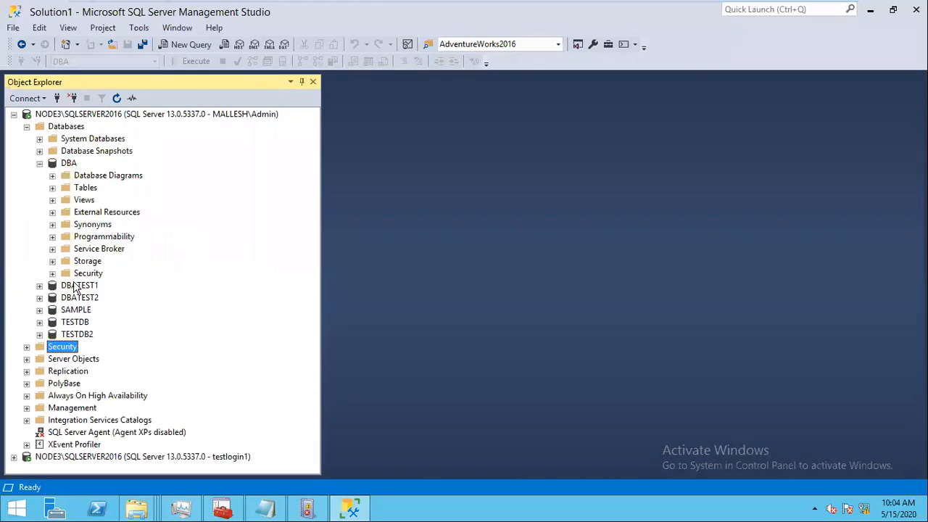
left_click(52, 273)
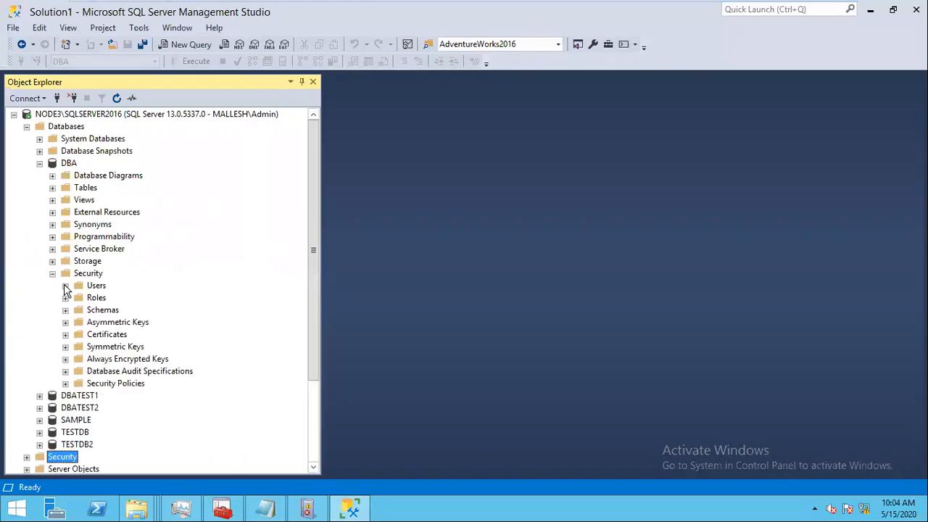
left_click(66, 286)
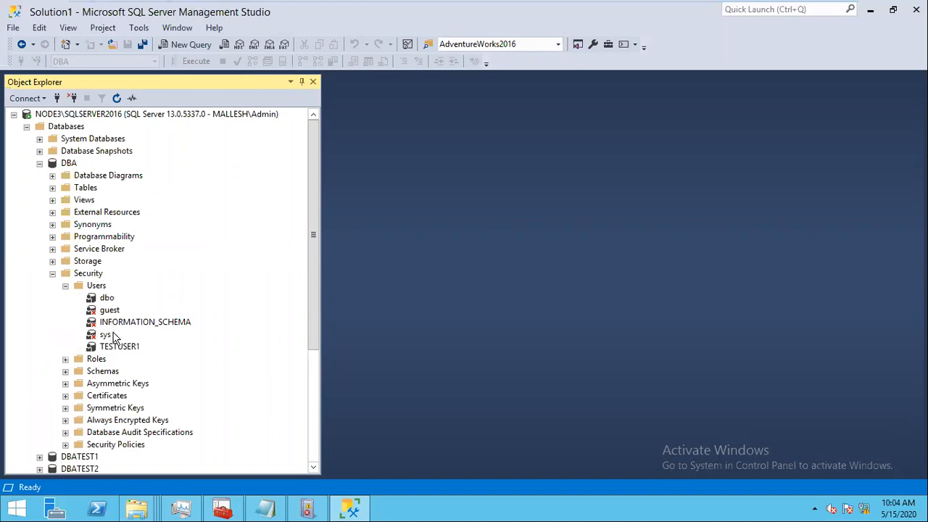
Step: Inspect the dbo, guest, INFORMATION_SCHEMA, sys and TESTUSER1 users, then collapse DBA
left_click(108, 298)
left_click(113, 311)
left_click(122, 324)
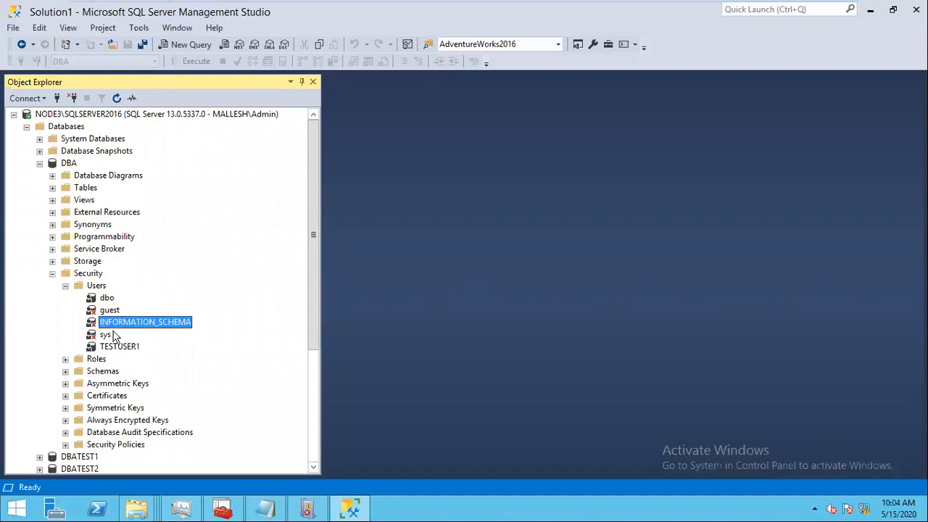
left_click(105, 336)
left_click(116, 348)
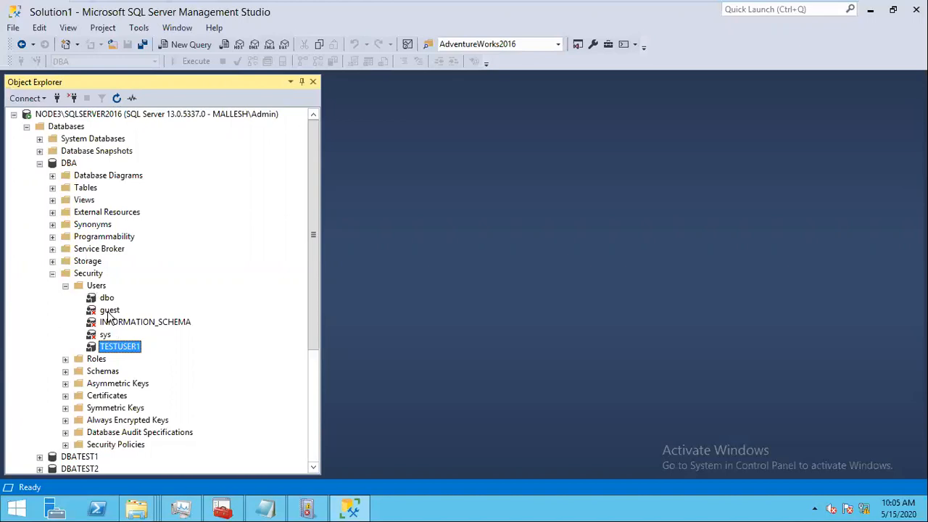
left_click(108, 313)
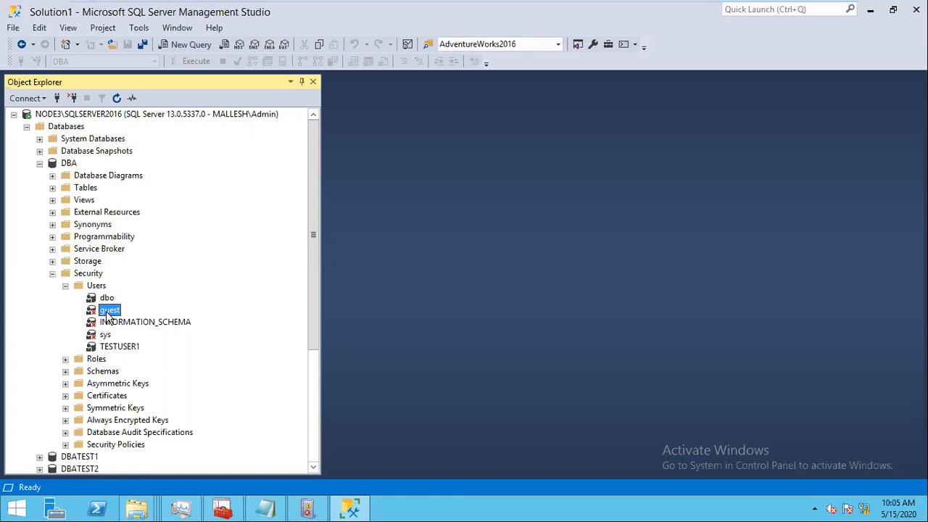
left_click(39, 163)
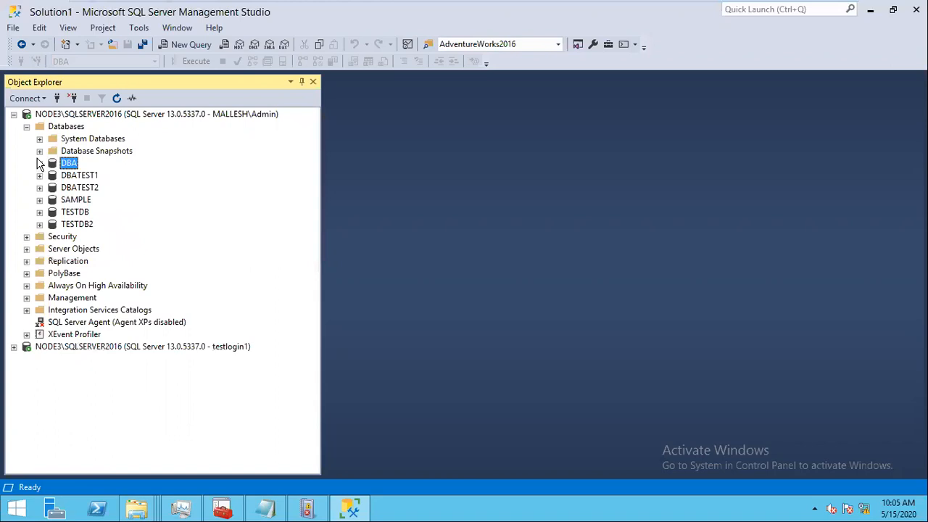
Step: Collapse the first server's databases and select the second NODE3\SQLSERVER2016 connection
left_click(27, 126)
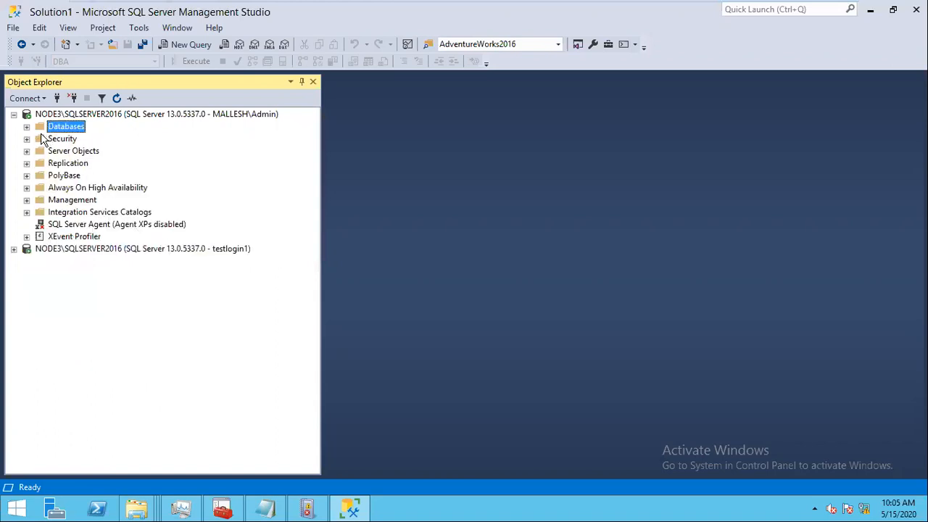
left_click(26, 126)
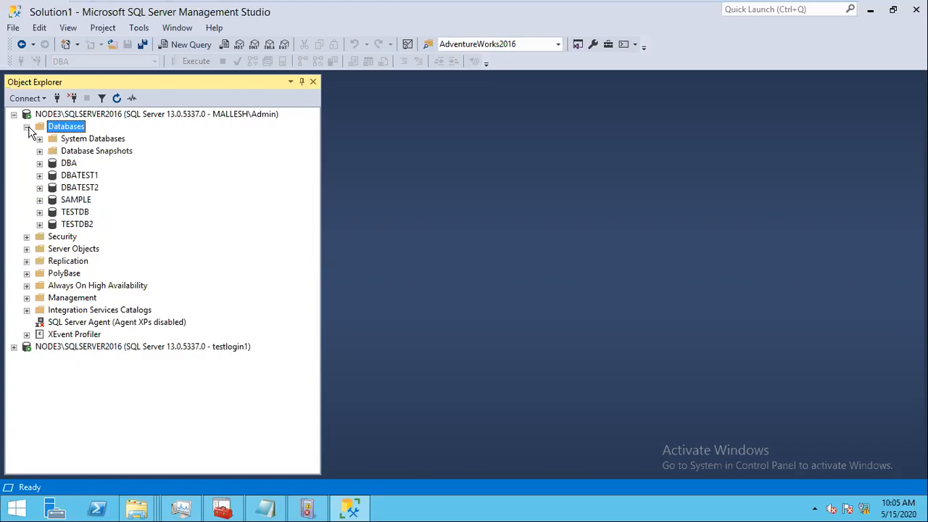
left_click(26, 126)
left_click(171, 248)
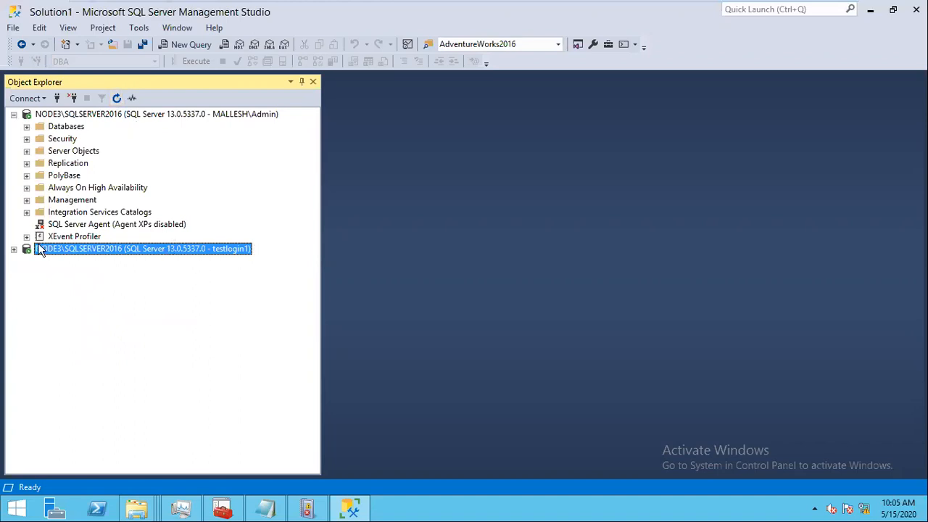
left_click(14, 248)
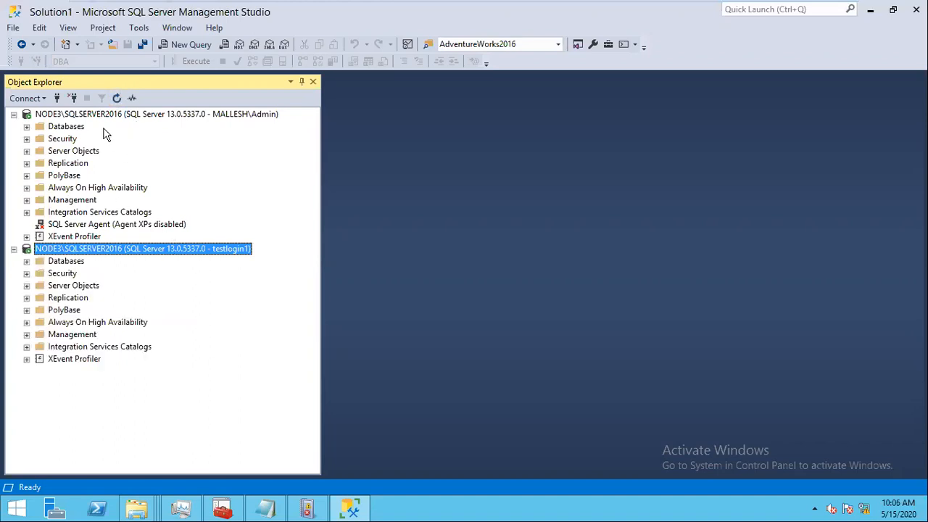
Step: Disconnect that connection and reconnect with SQL Server Authentication, entering the login's password
left_click(73, 99)
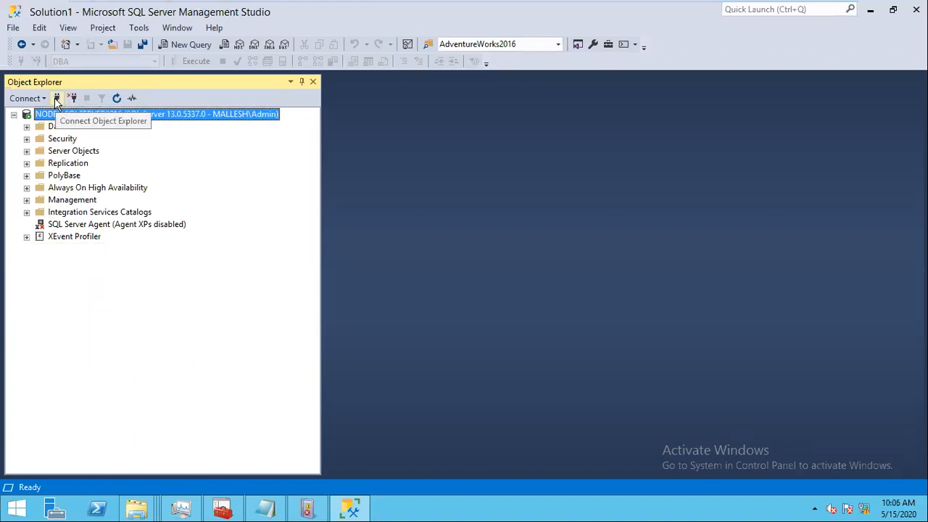
left_click(56, 98)
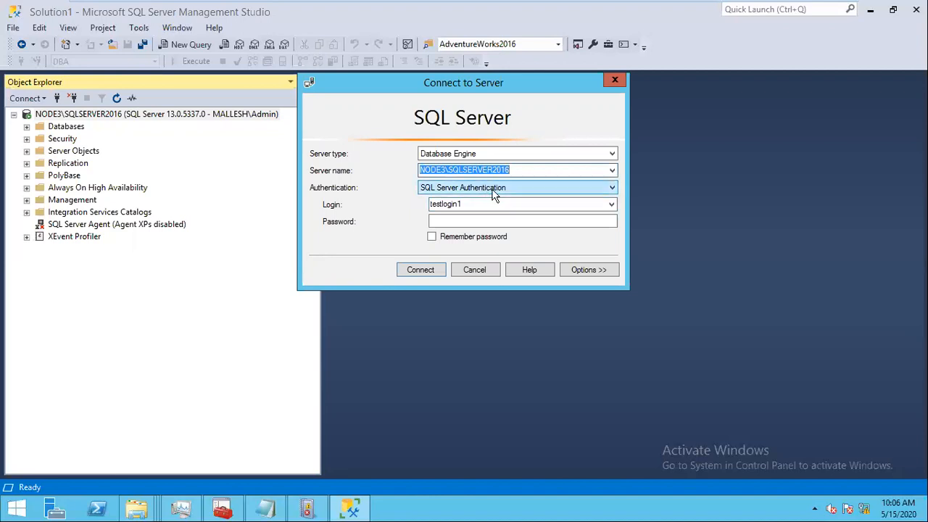
left_click(461, 220)
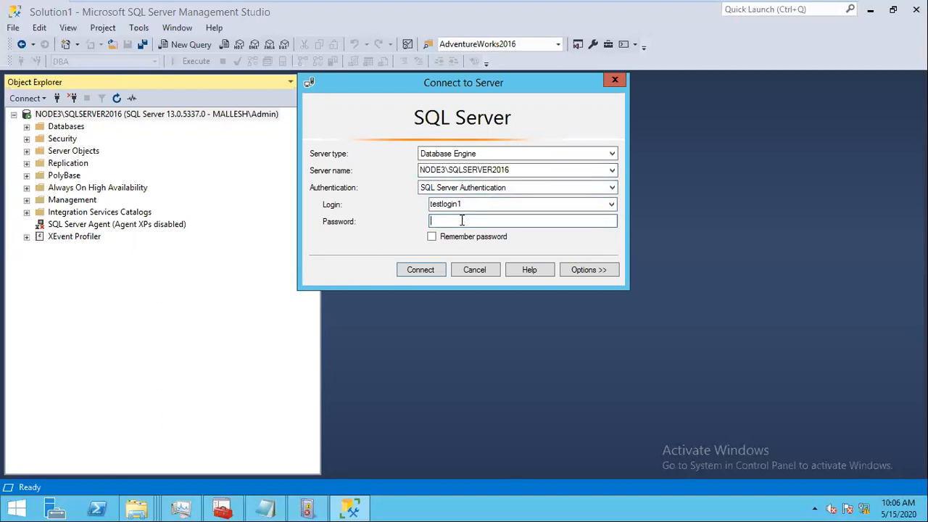
type("*******")
left_click(429, 273)
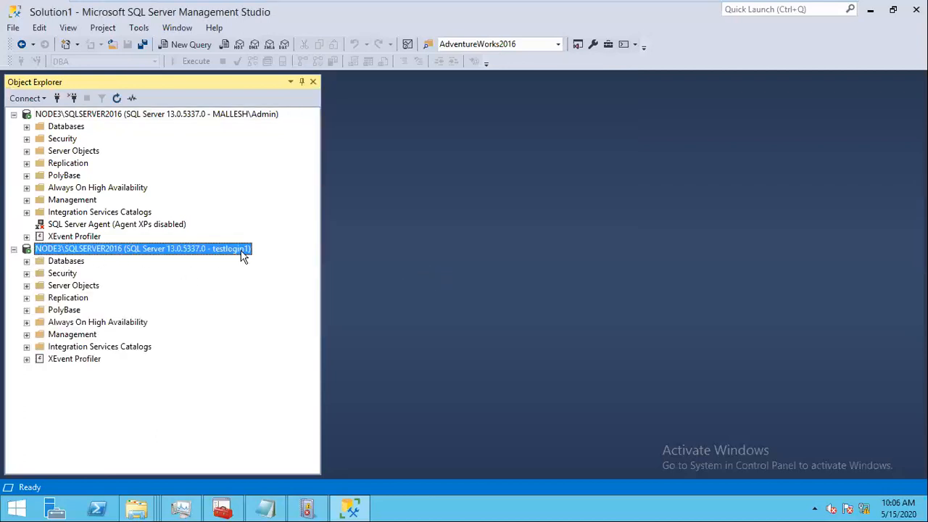
Step: Expand the second connection's databases and DBA, then dismiss the SAMPLE not-accessible error
left_click(27, 261)
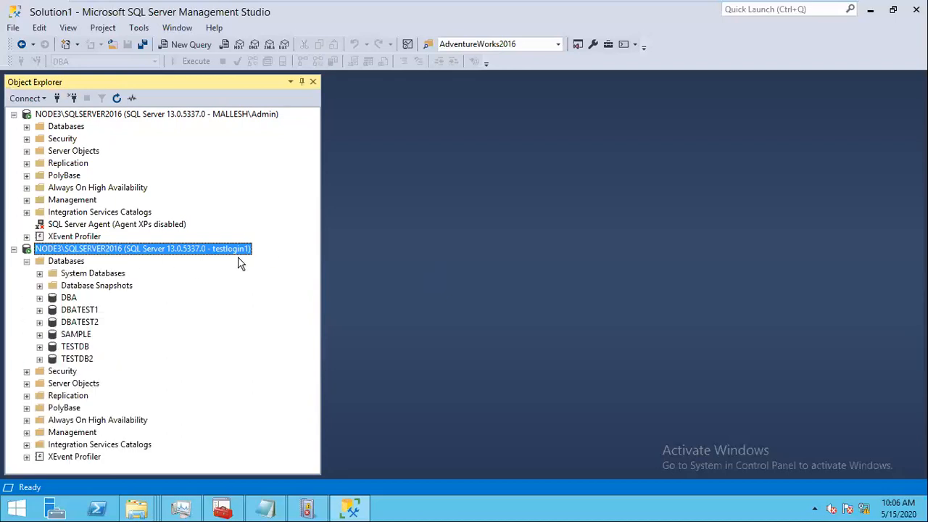
left_click(40, 298)
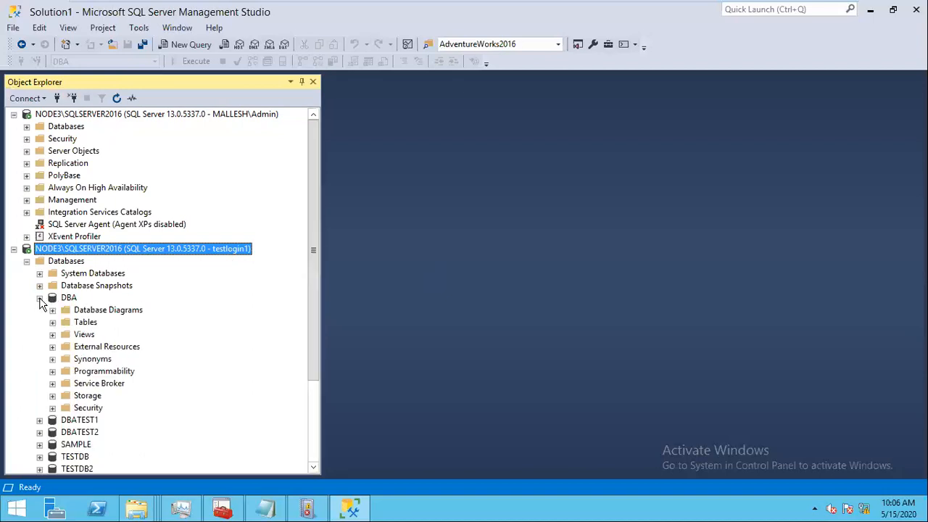
left_click(40, 298)
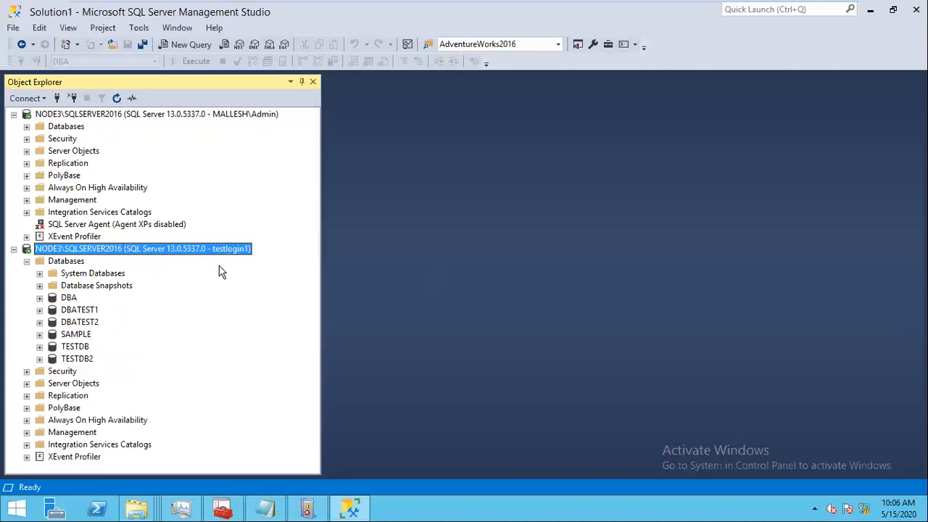
left_click(41, 334)
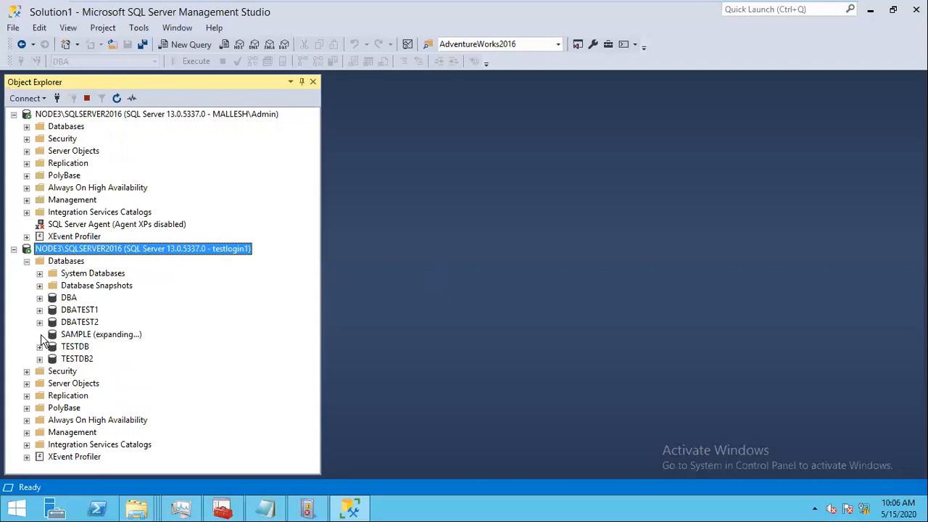
left_click(657, 276)
left_click(26, 127)
left_click(26, 126)
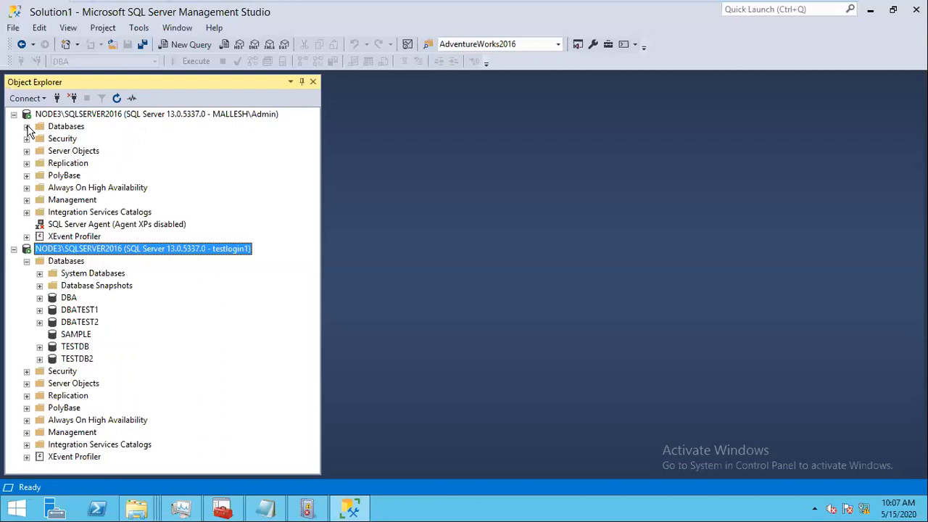
Step: Script SAMPLE's guest user as CREATE To a New Query Editor Window
left_click(27, 127)
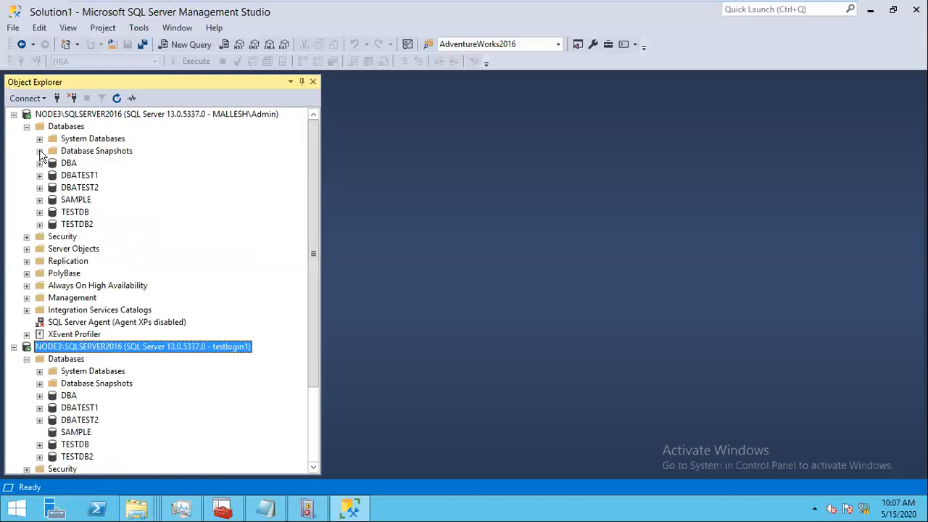
left_click(39, 199)
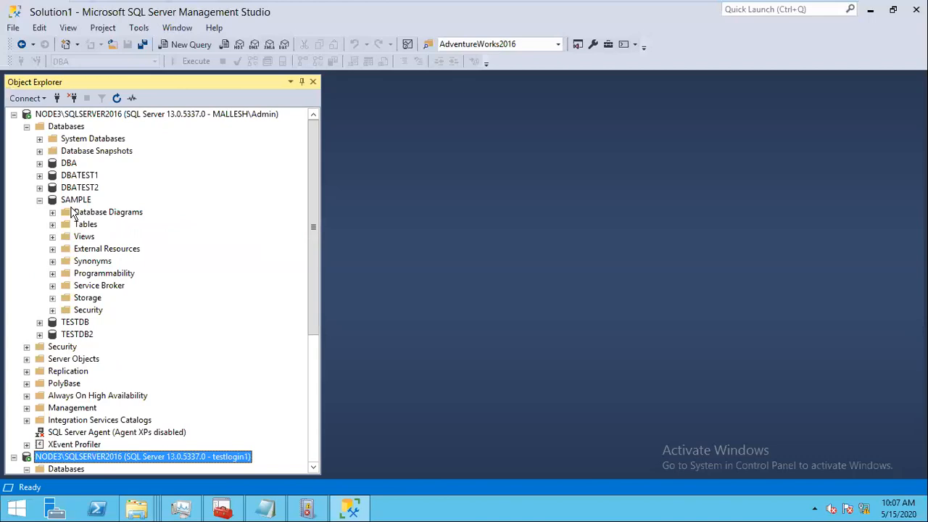
left_click(53, 311)
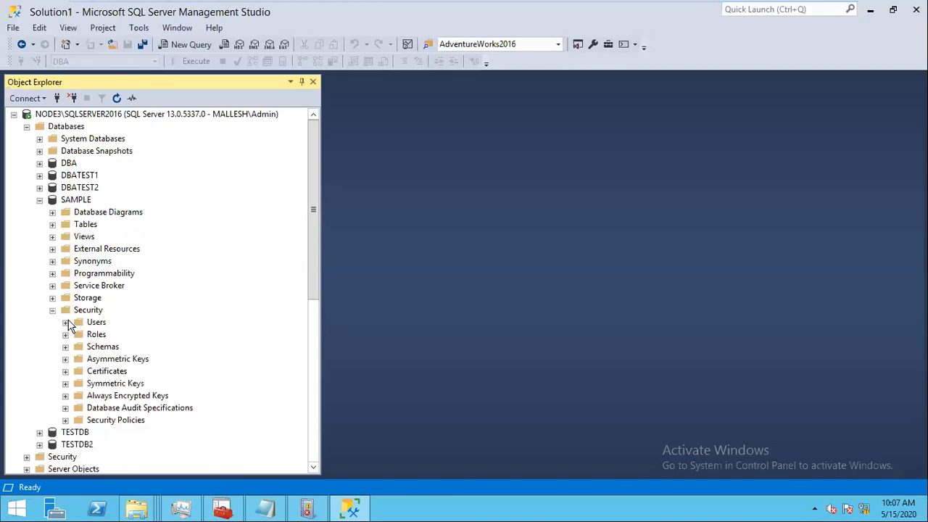
left_click(66, 322)
left_click(110, 348)
right_click(114, 350)
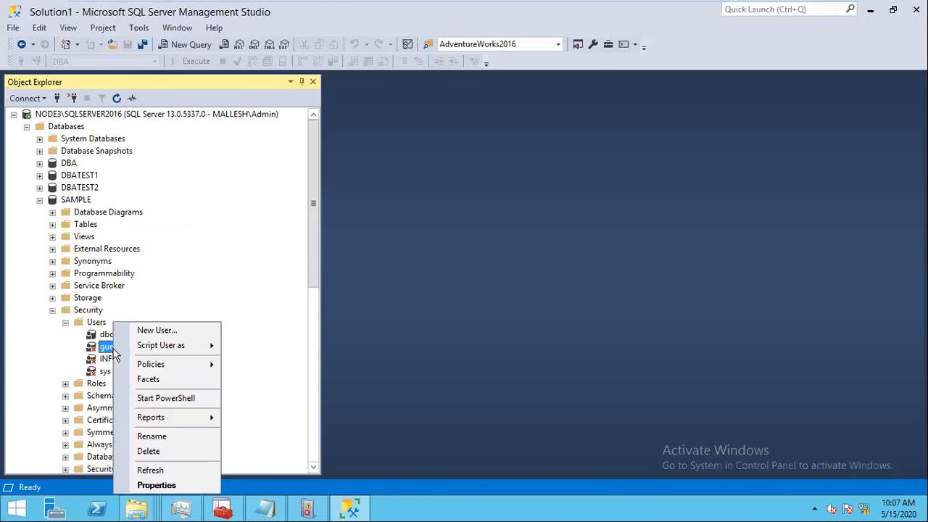
mouse_move(201, 352)
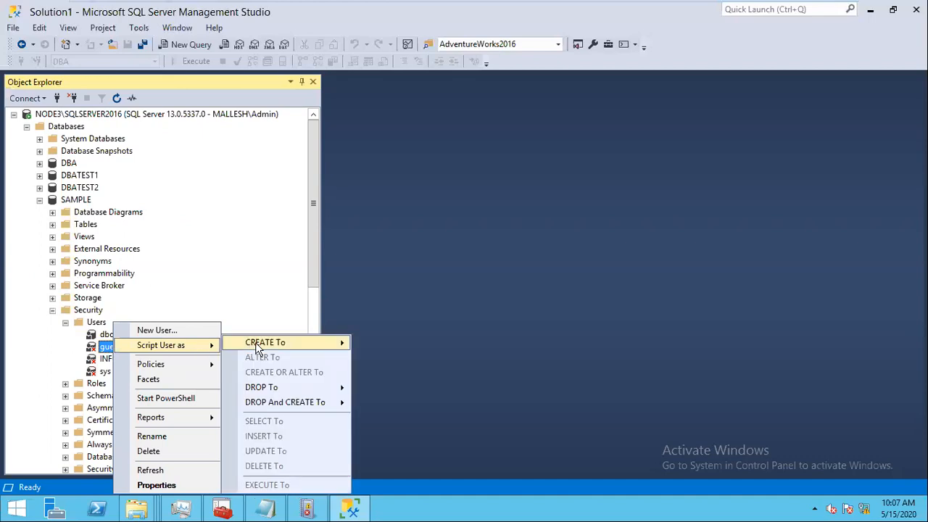
mouse_move(265, 345)
left_click(411, 342)
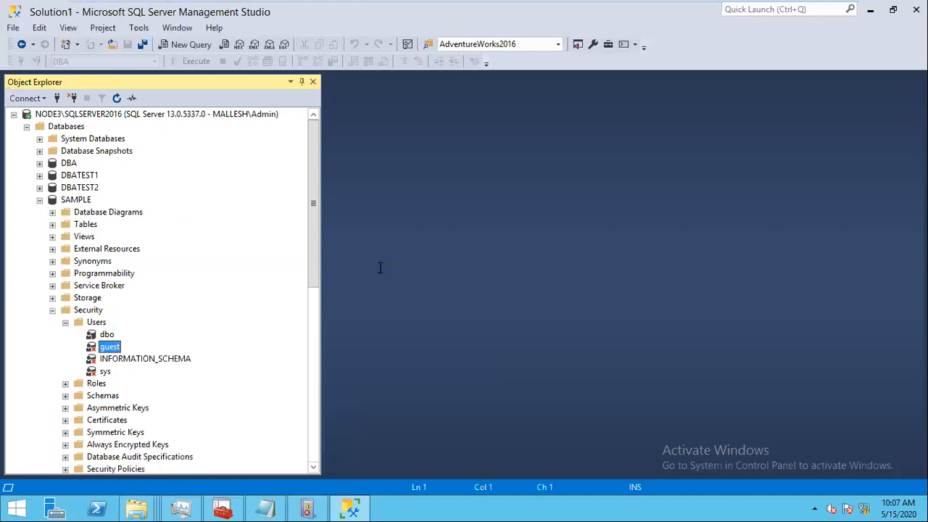
Step: Collapse SAMPLE's Security folder and then the SAMPLE database
left_click(190, 64)
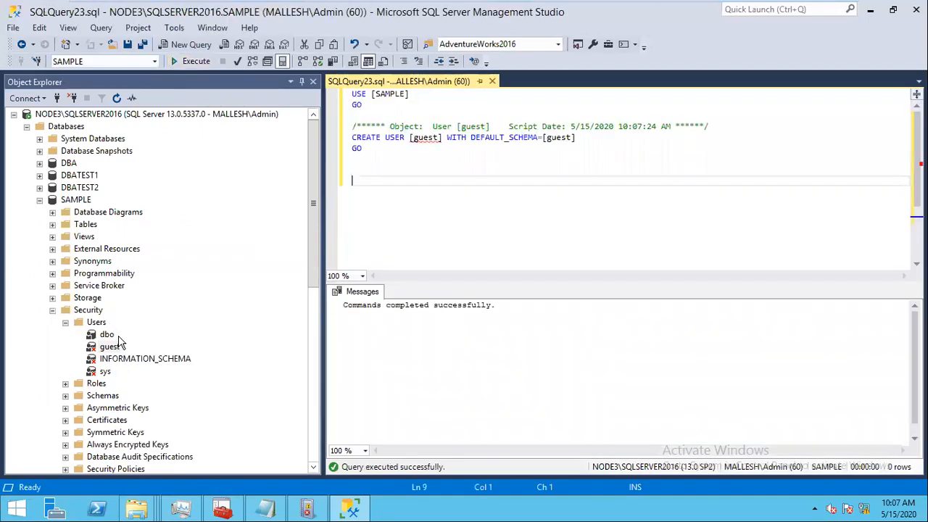
left_click(95, 324)
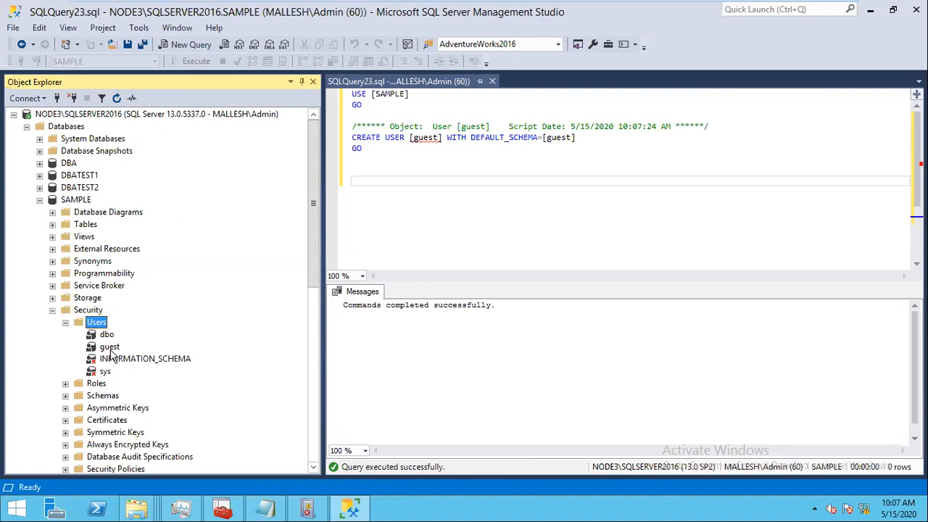
left_click(52, 310)
left_click(39, 199)
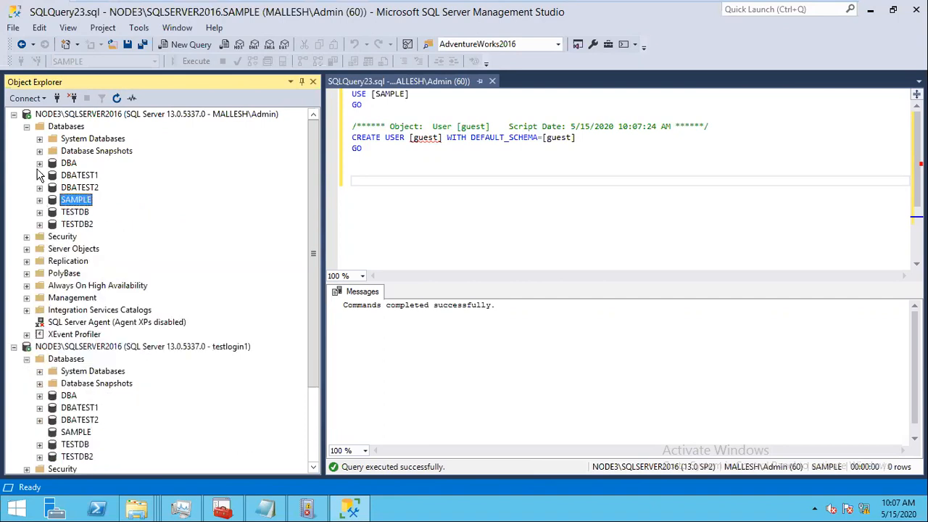
Step: Refresh the second connection's databases, open and close SAMPLE, then try expanding TESTDB2
left_click(27, 126)
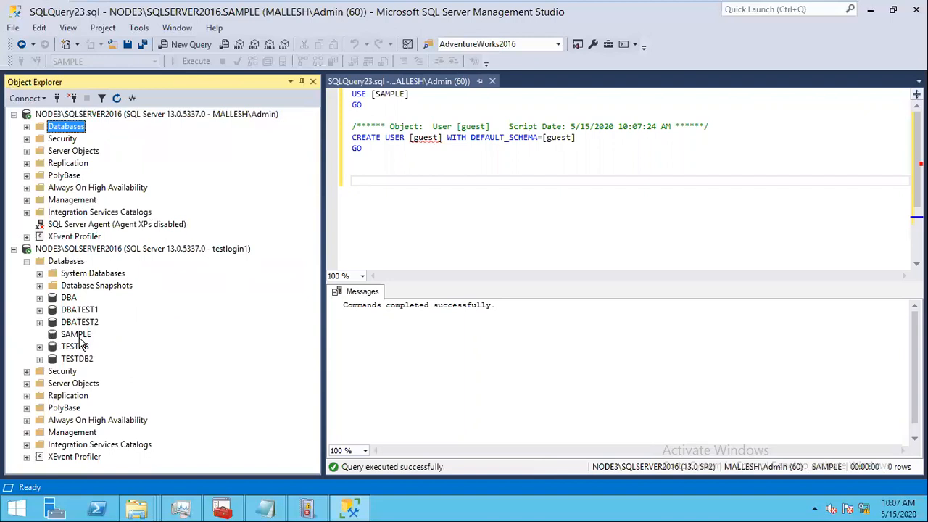
left_click(67, 262)
left_click(117, 98)
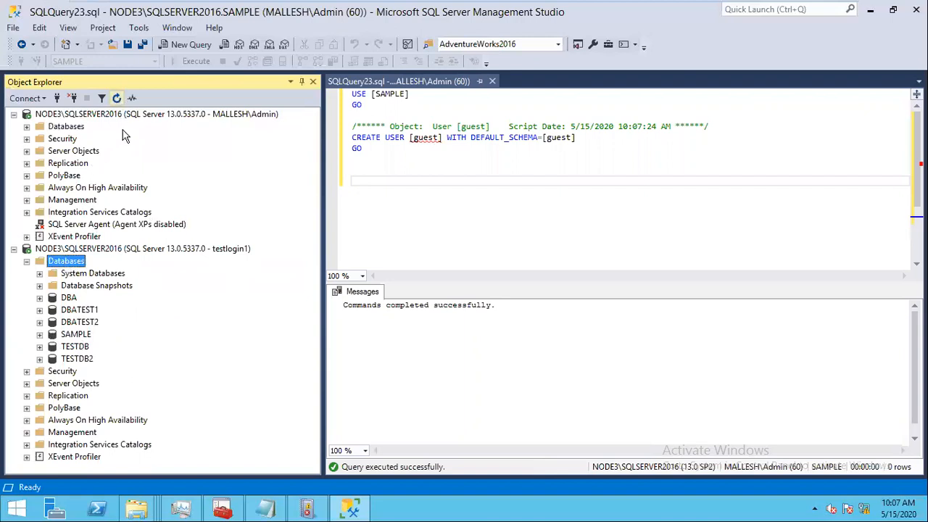
left_click(40, 335)
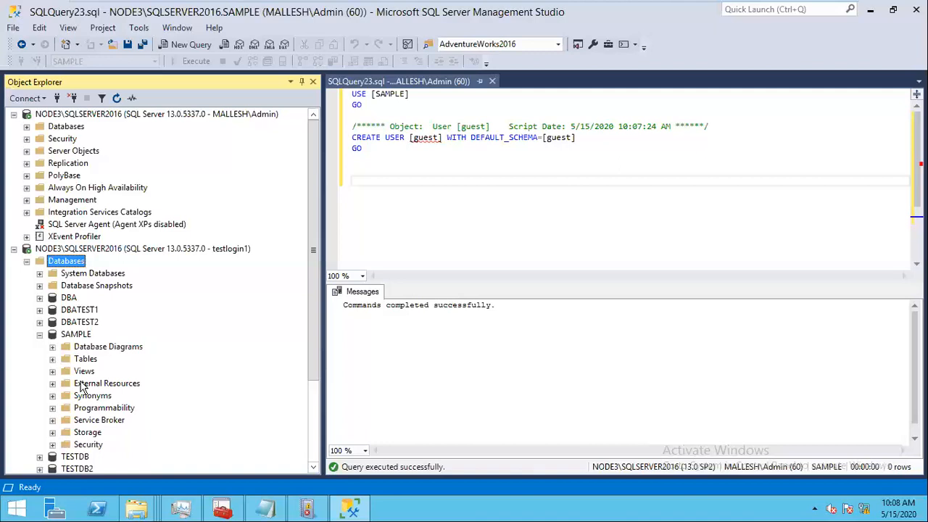
left_click(41, 335)
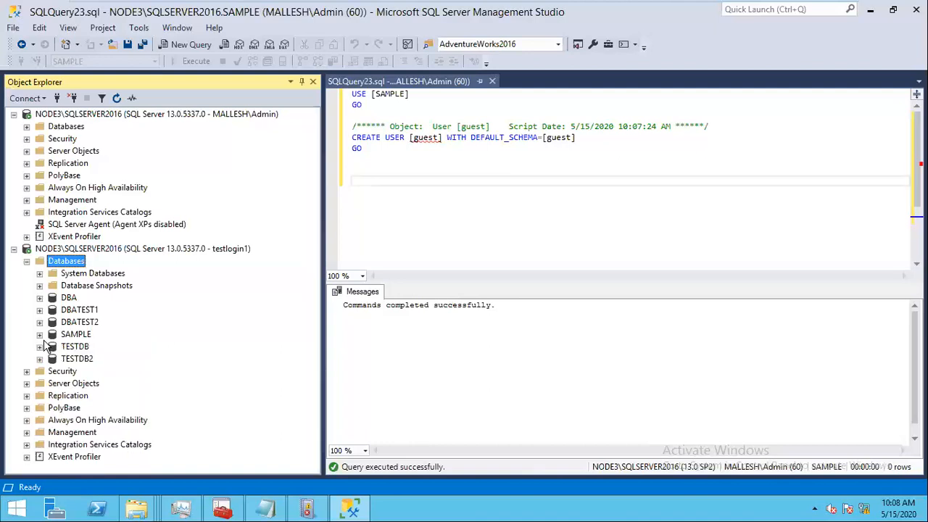
left_click(39, 359)
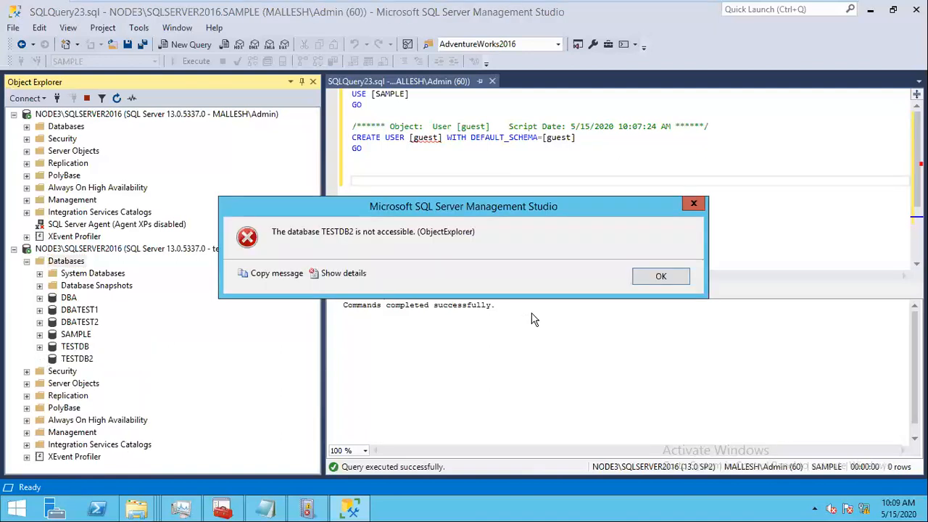
Step: Dismiss the TESTDB2 not-accessible error and collapse the second server node
left_click(674, 277)
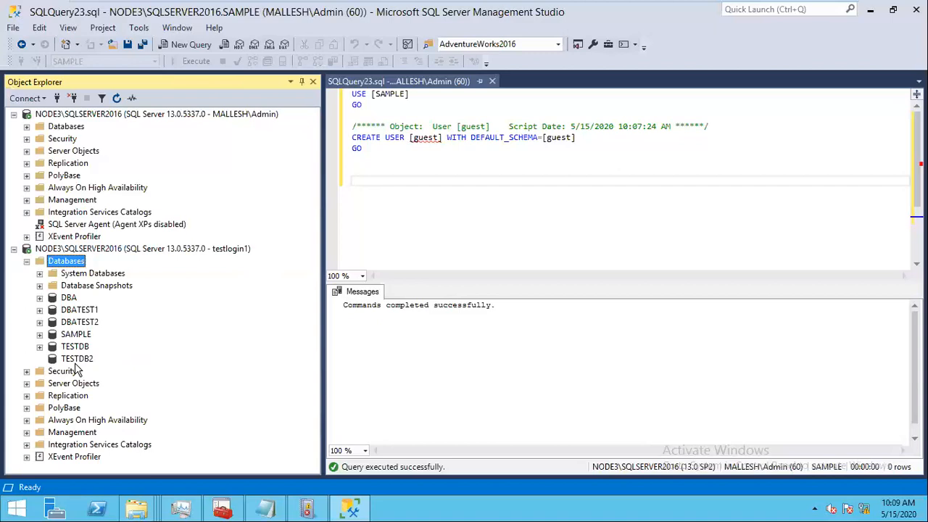
left_click(14, 248)
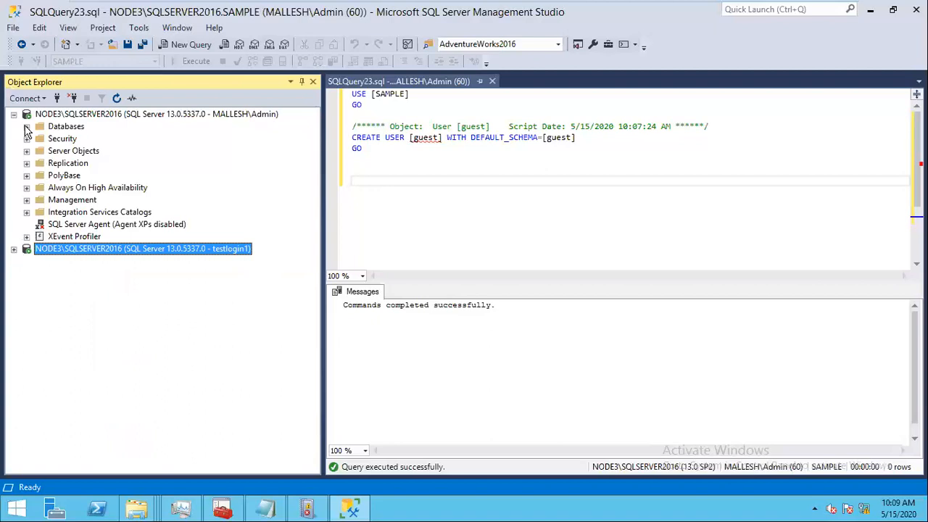
Step: Expand SAMPLE > Security > Users, select dbo, then collapse SAMPLE
left_click(26, 127)
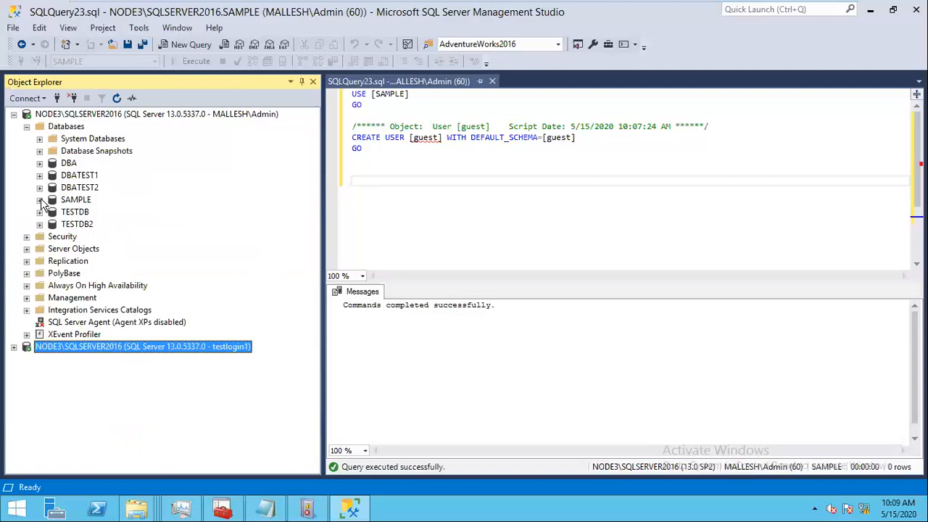
left_click(39, 199)
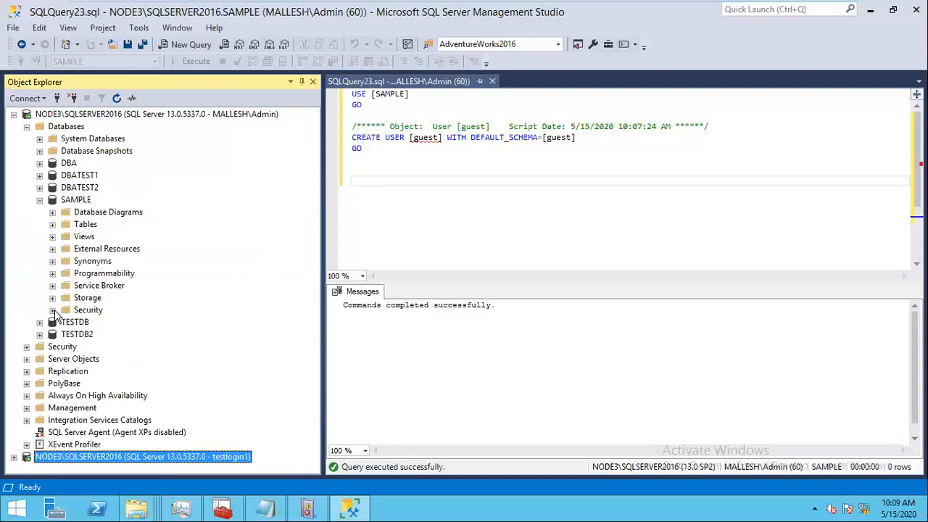
left_click(52, 309)
left_click(106, 322)
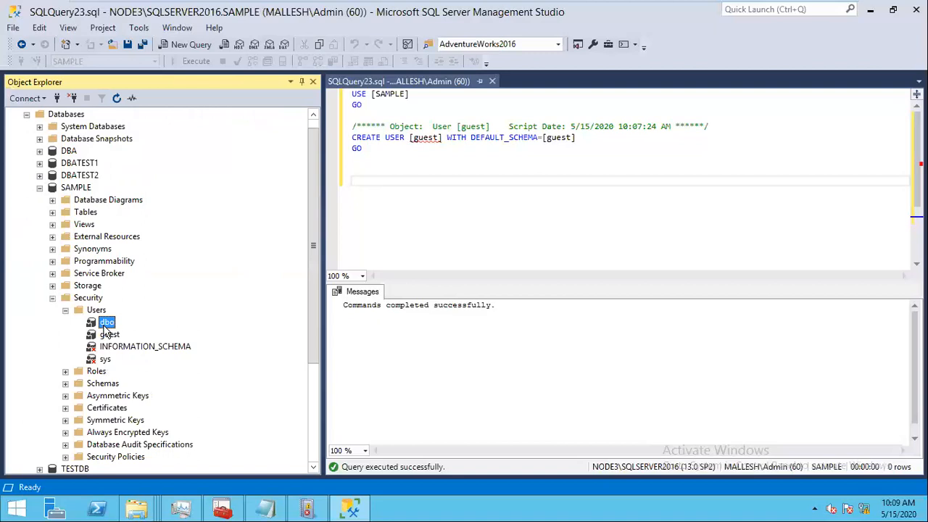
left_click(39, 187)
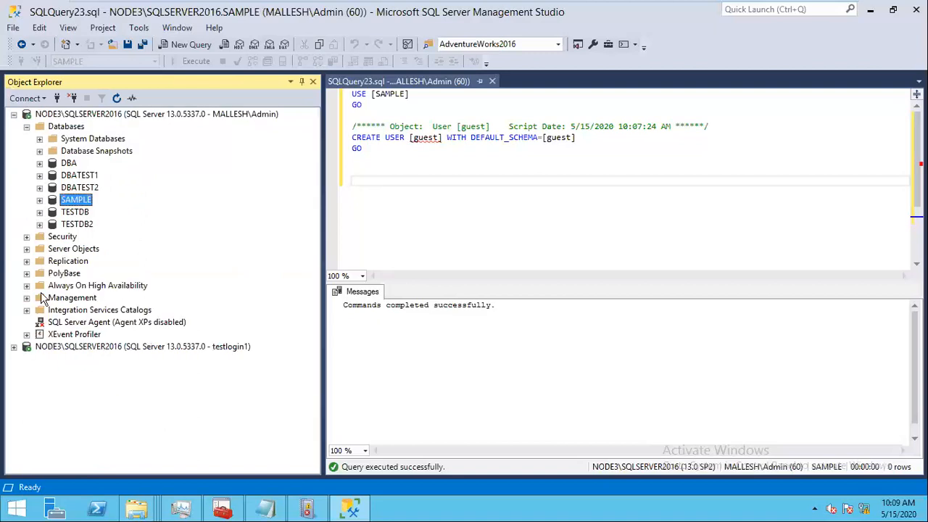
Step: Disconnect the second server connection and redisplay the first server's database list
left_click(51, 350)
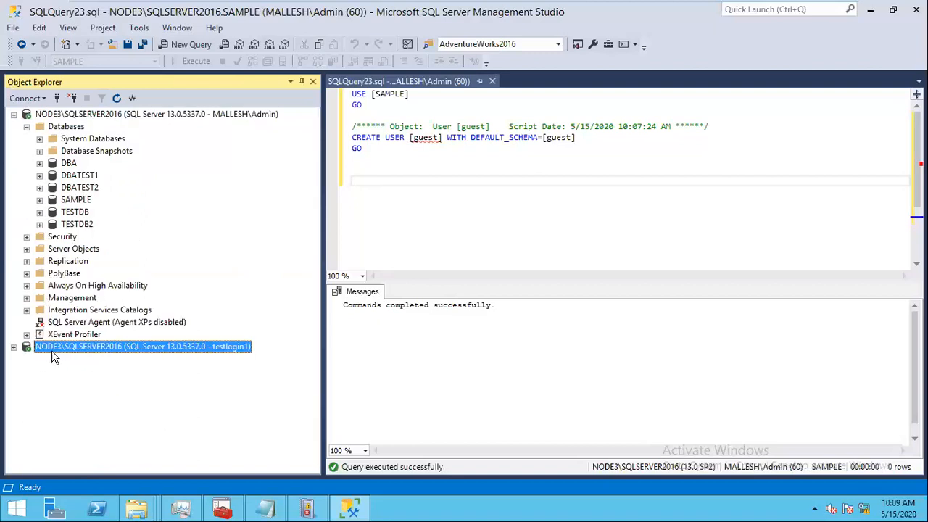
left_click(73, 100)
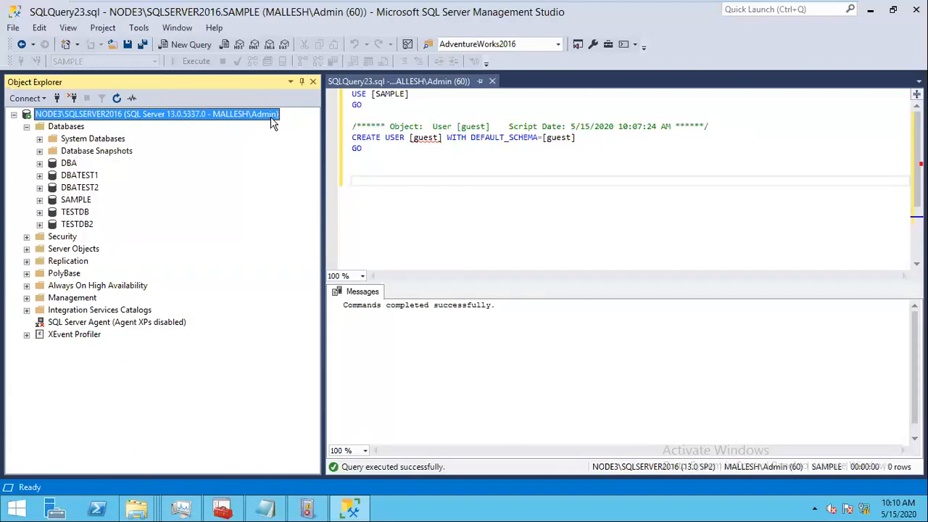
left_click(27, 127)
left_click(27, 127)
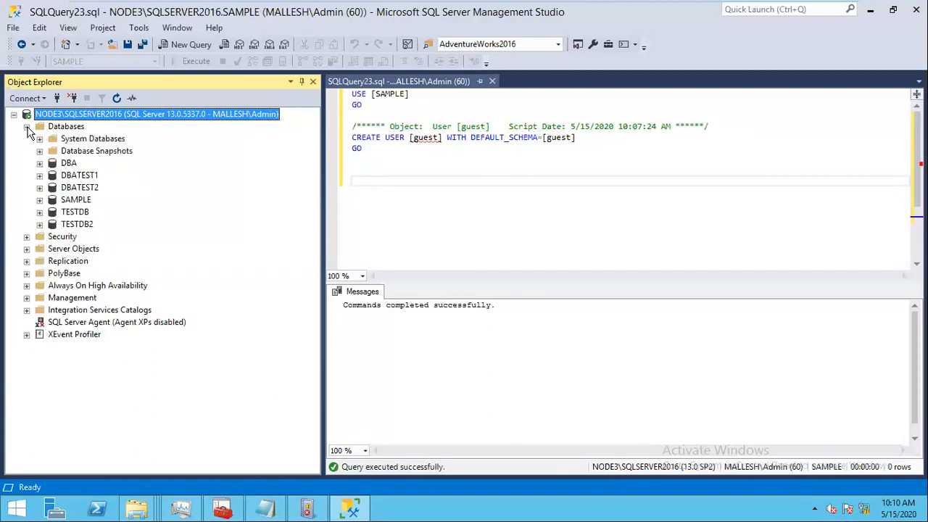
Step: Browse DBATEST1, SAMPLE and TESTDB, then expand TESTDB > Security > Users
left_click(40, 175)
left_click(40, 175)
left_click(40, 199)
left_click(40, 192)
left_click(39, 211)
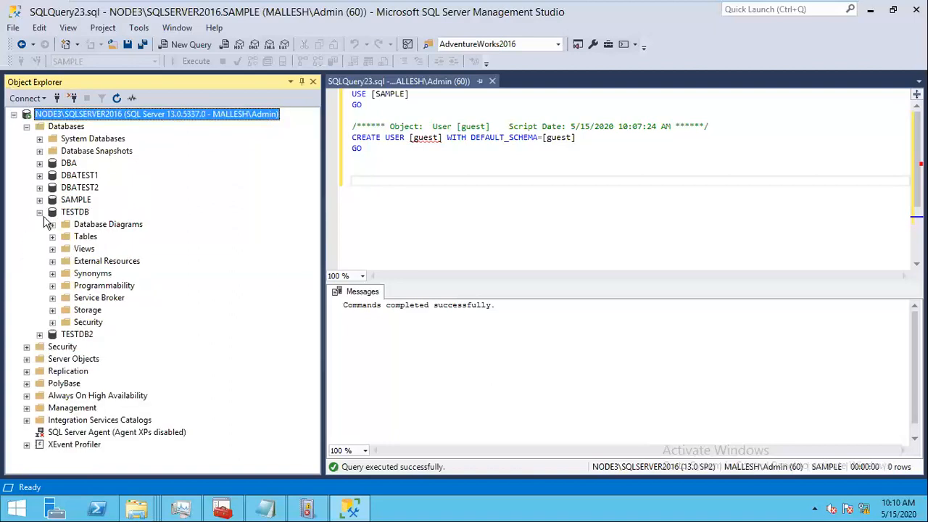
left_click(40, 212)
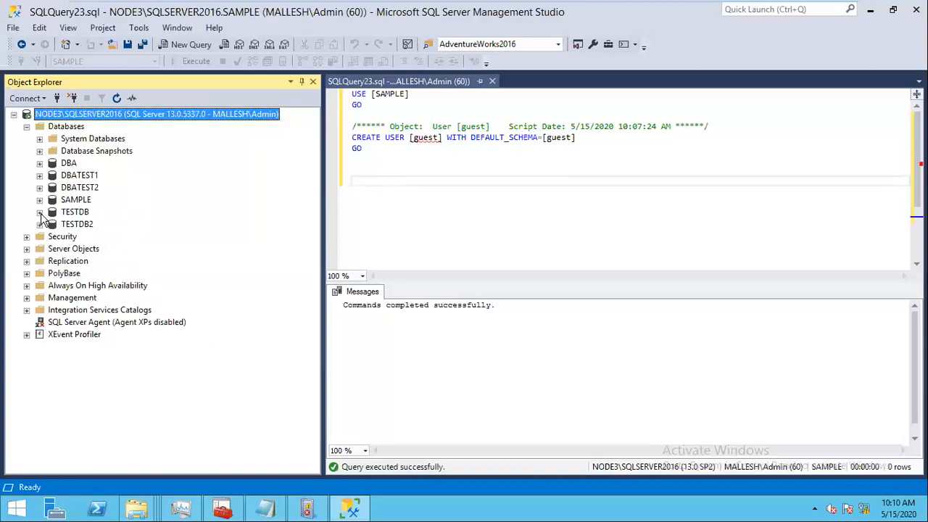
left_click(40, 212)
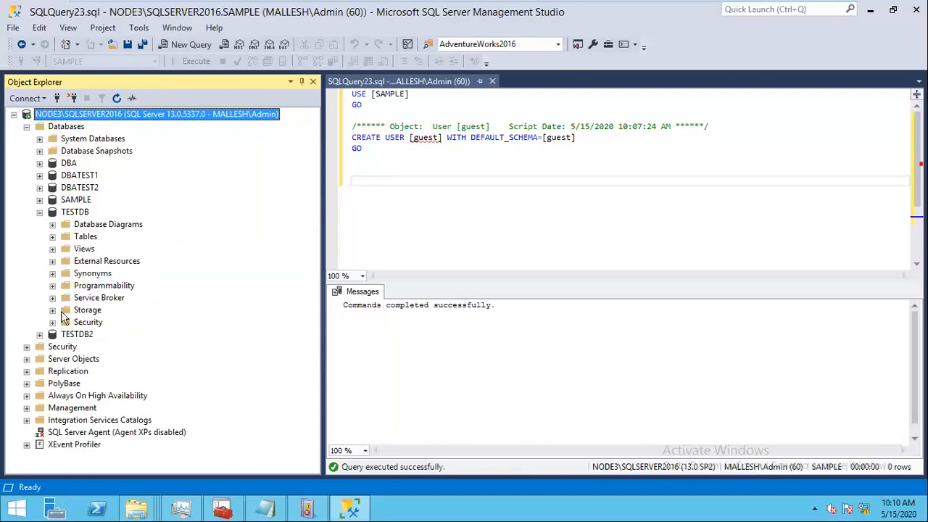
left_click(53, 322)
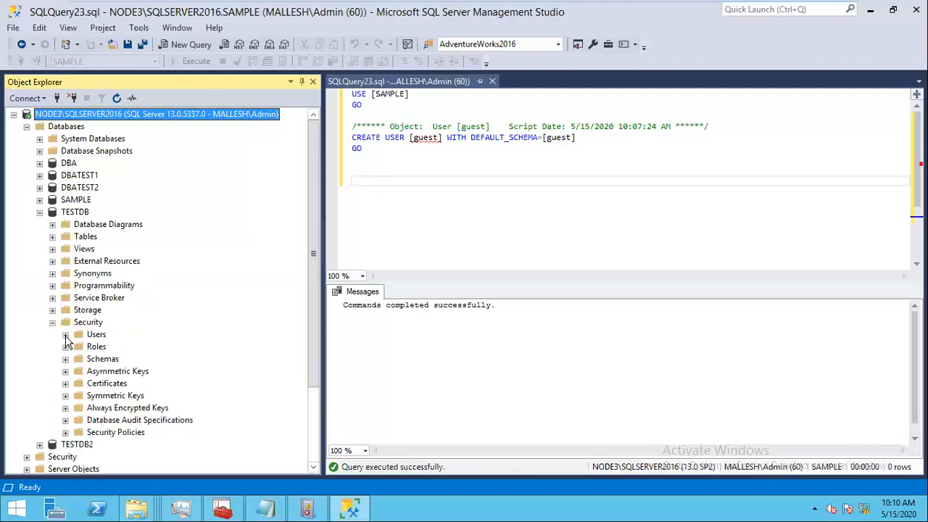
left_click(65, 334)
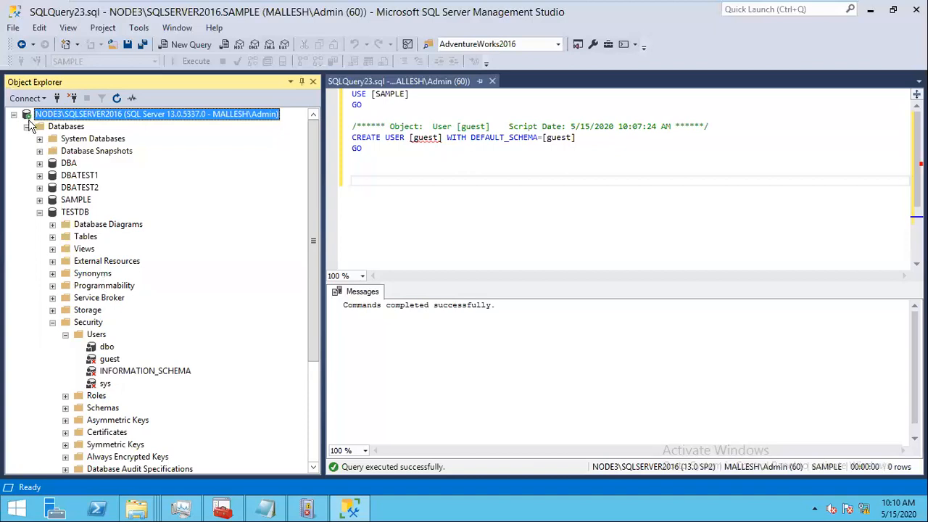
Step: View the administrator Windows login's server roles and close its properties unchanged
left_click(39, 211)
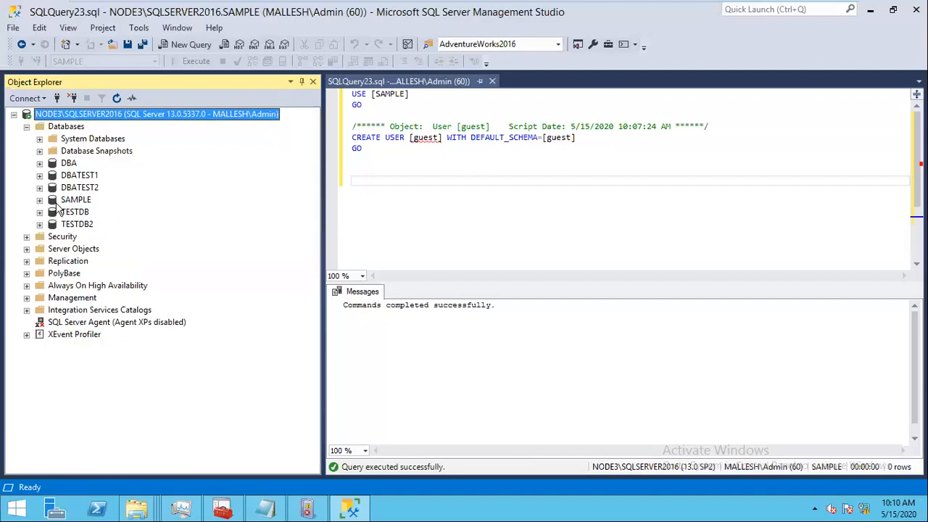
left_click(26, 238)
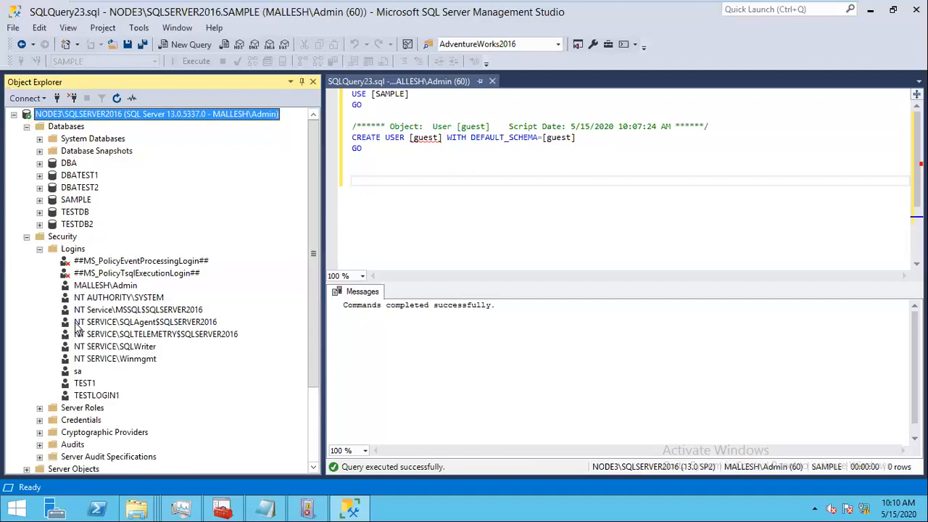
left_click(115, 287)
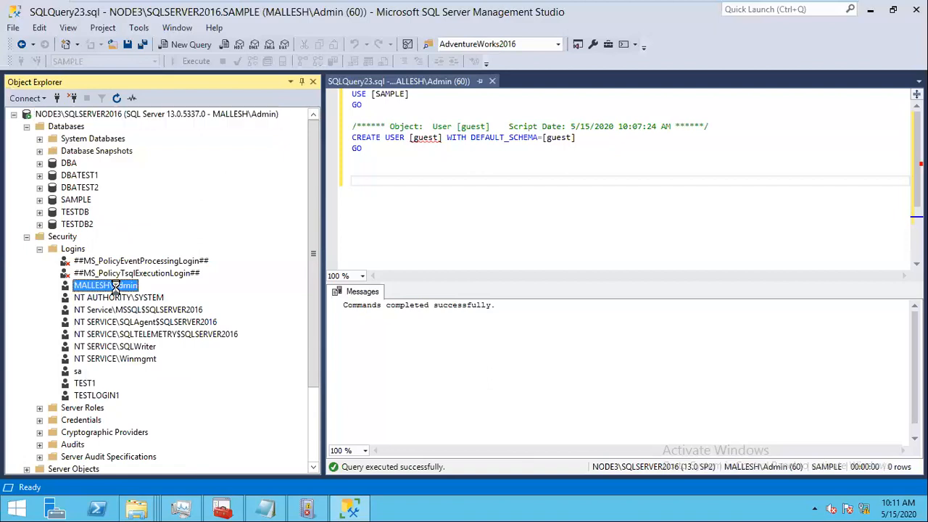
key("Return")
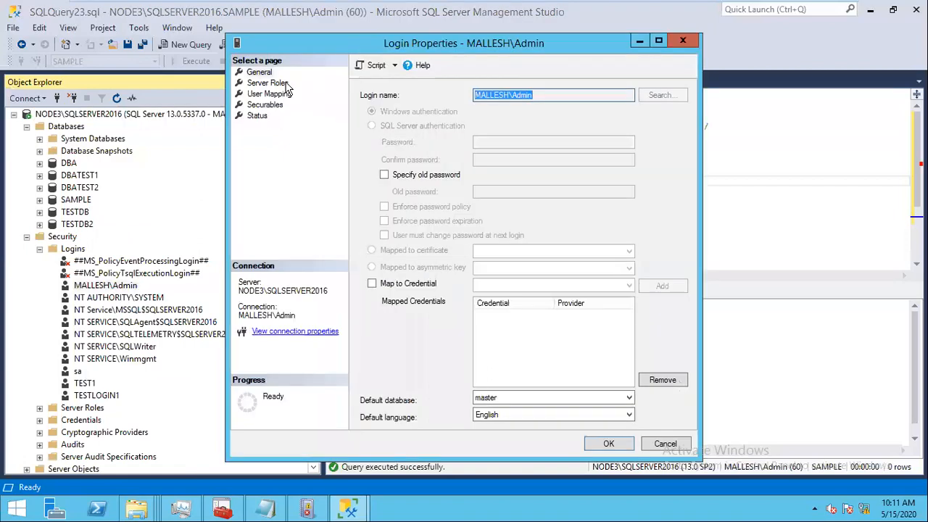
left_click(267, 83)
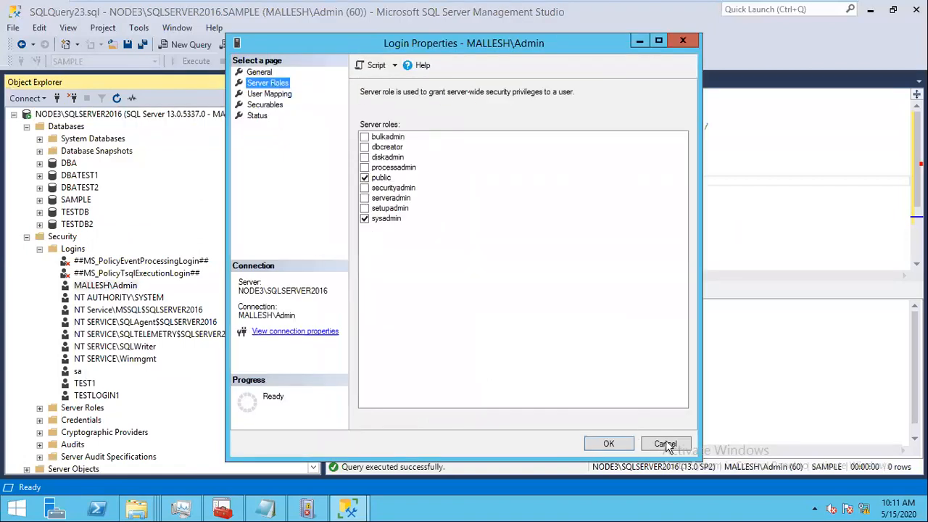
left_click(665, 443)
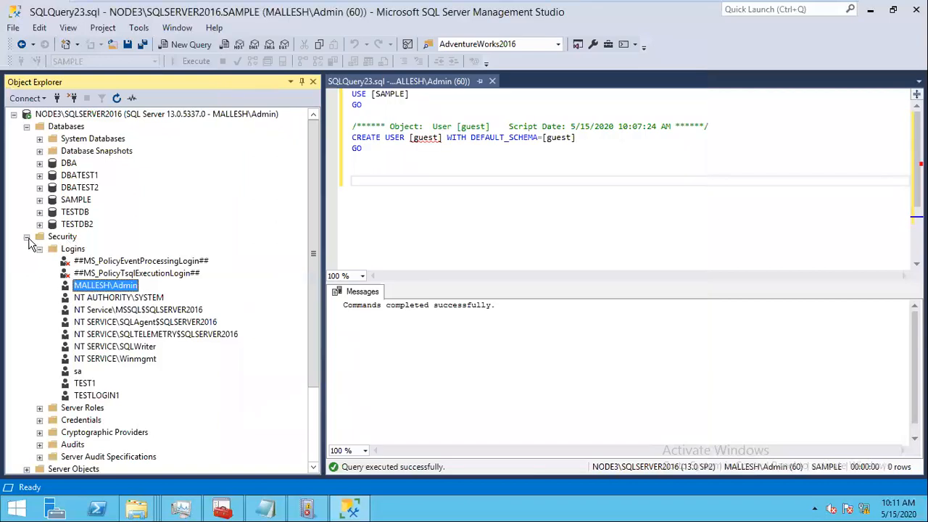
Step: Collapse the server Security folder and redisplay the databases DBA through TESTDB2
left_click(26, 237)
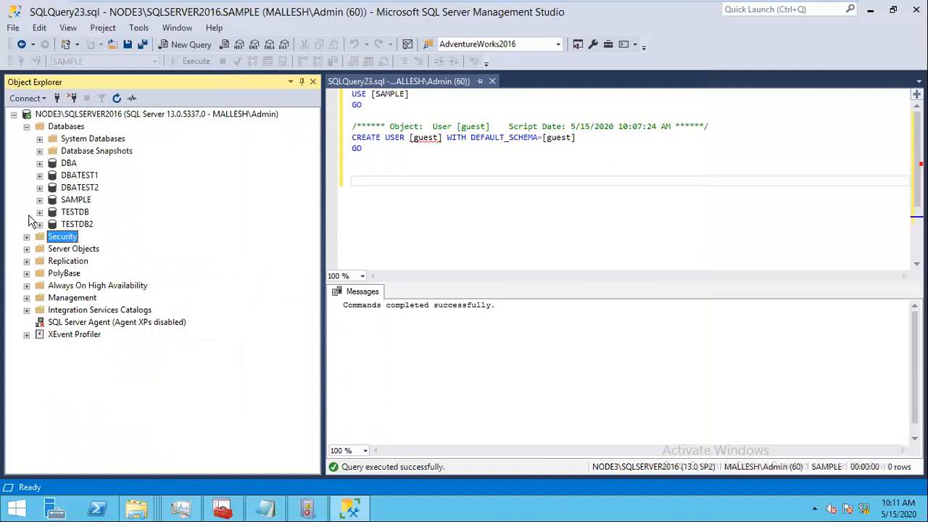
left_click(26, 127)
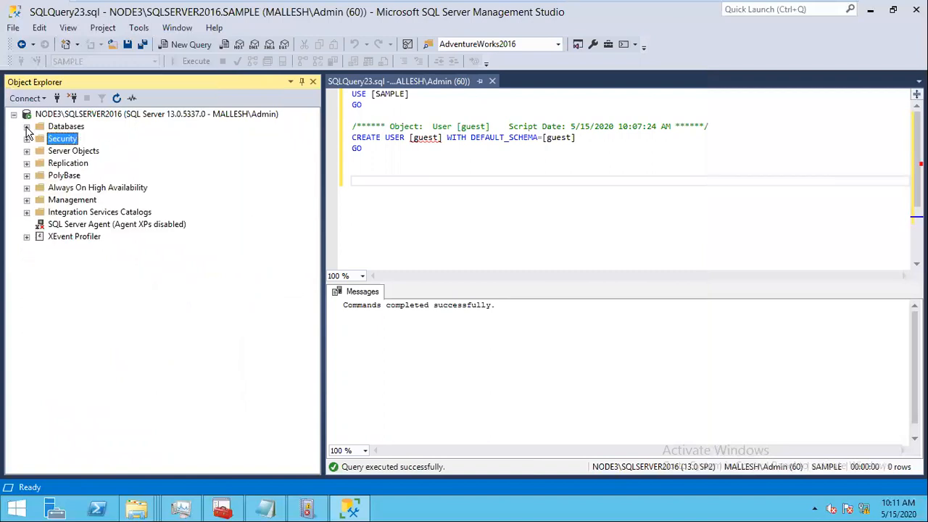
left_click(27, 127)
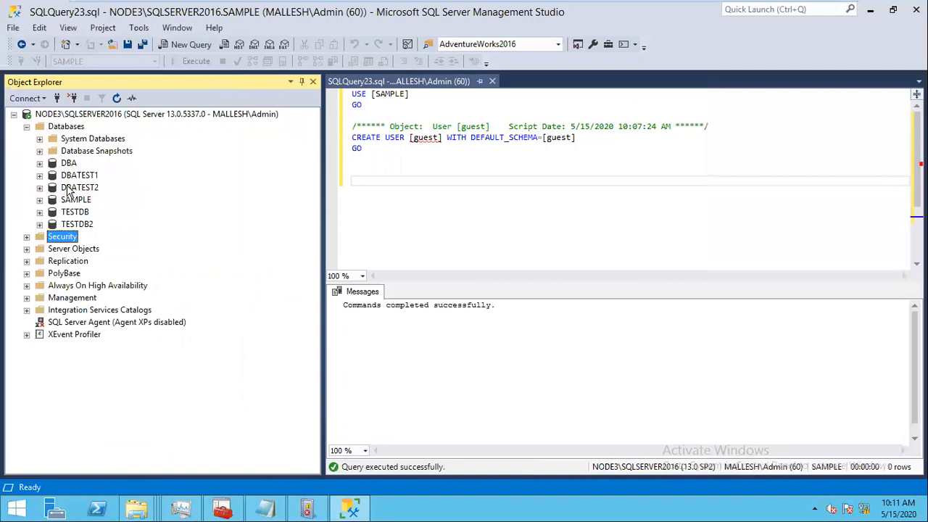
left_click(40, 224)
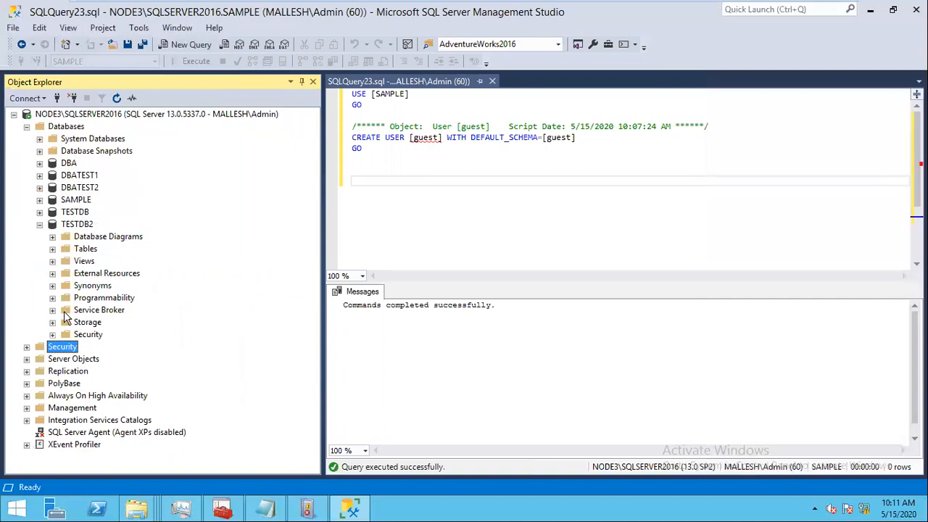
left_click(52, 334)
left_click(65, 346)
left_click(105, 359)
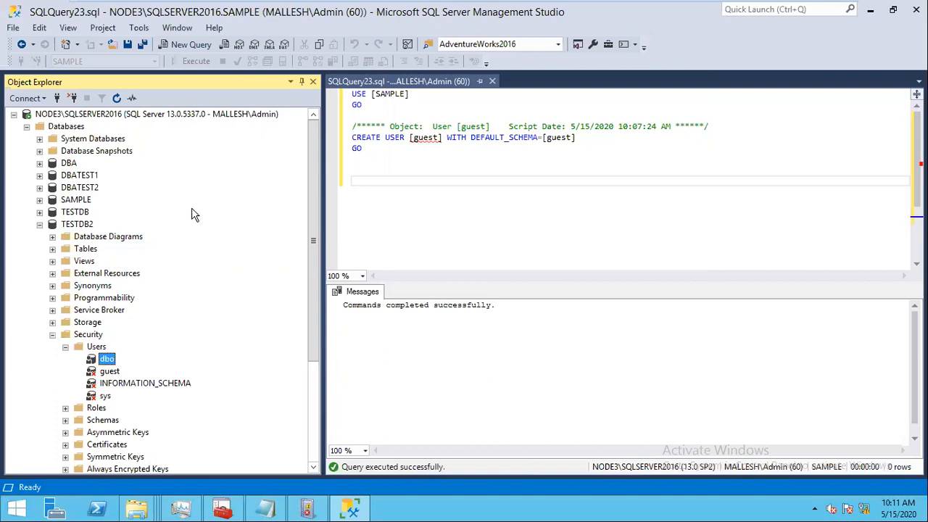
left_click(40, 211)
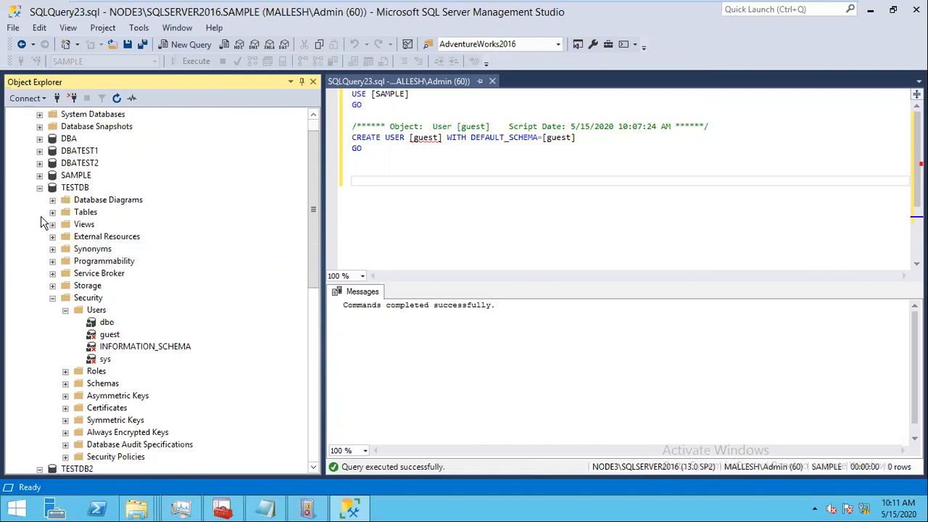
left_click(40, 189)
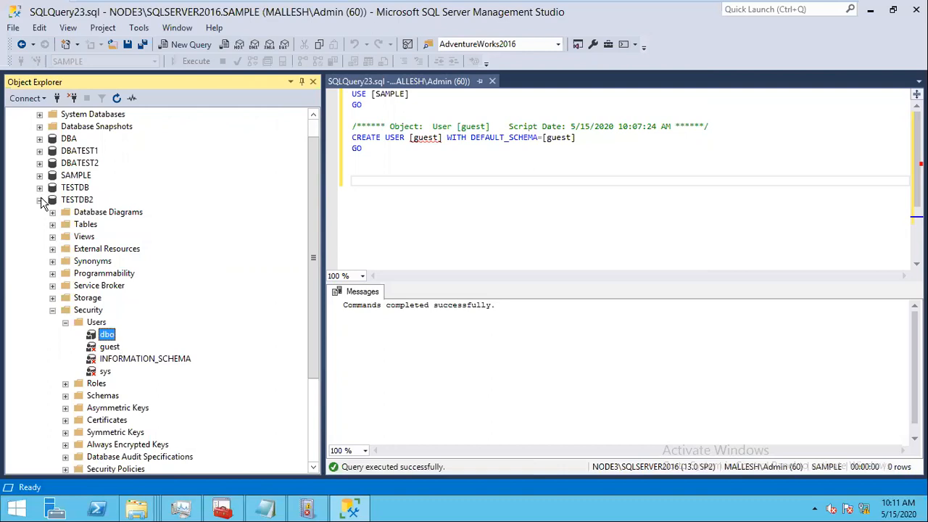
left_click(39, 200)
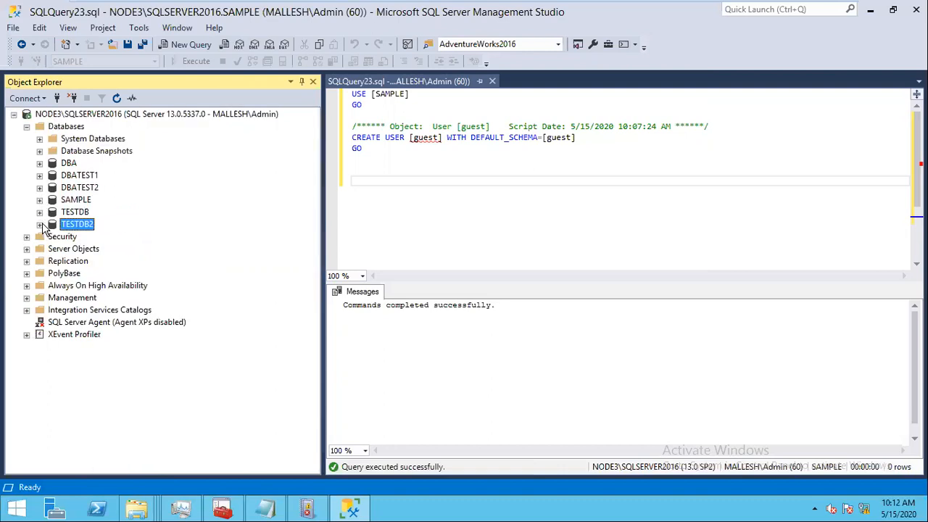
left_click(41, 219)
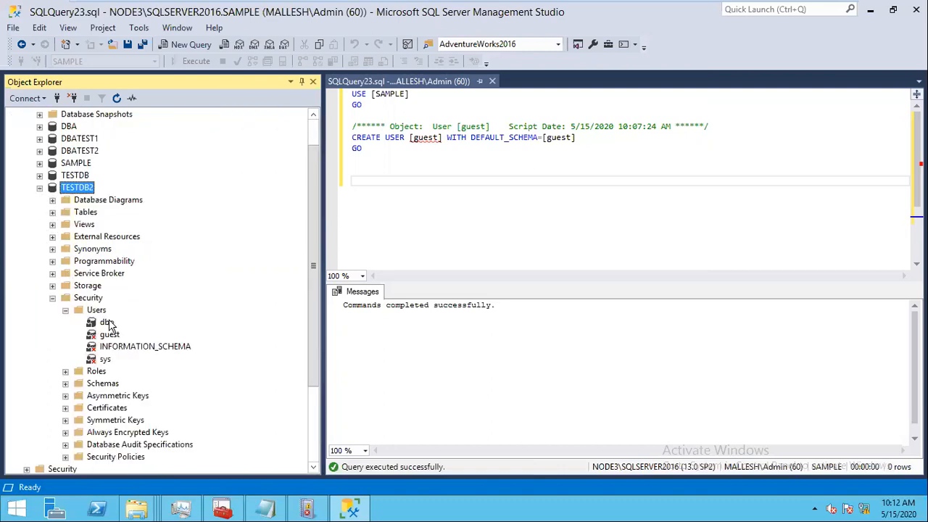
left_click(110, 333)
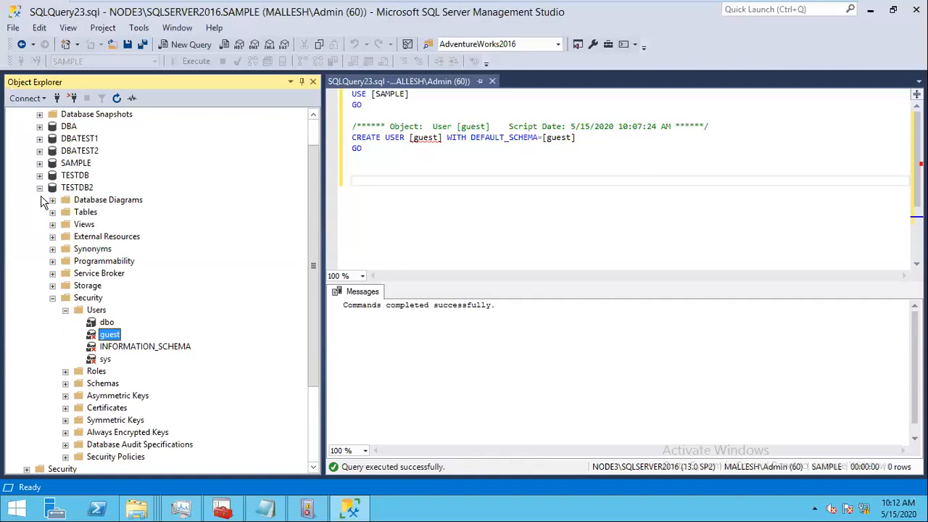
left_click(40, 187)
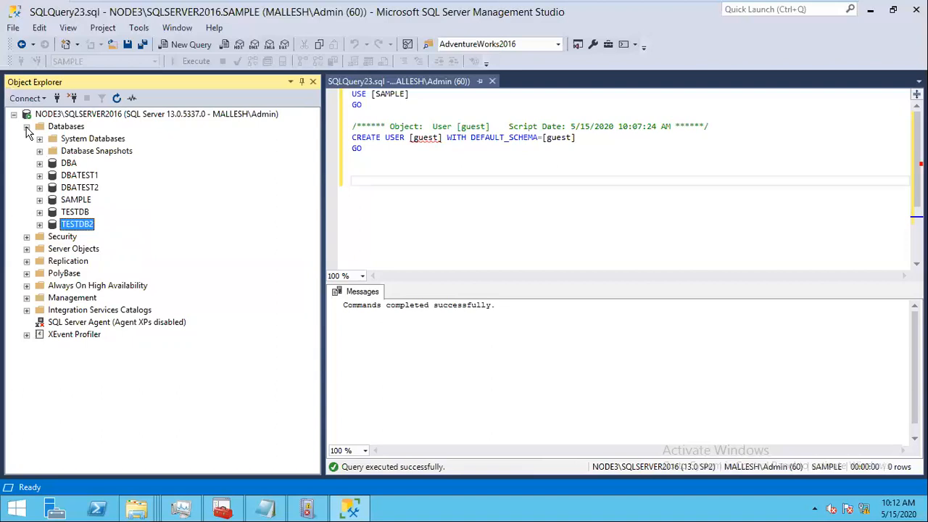
Step: Collapse Databases, list the logins, review TEST1's server roles, then open TESTLOGIN1's properties
left_click(27, 127)
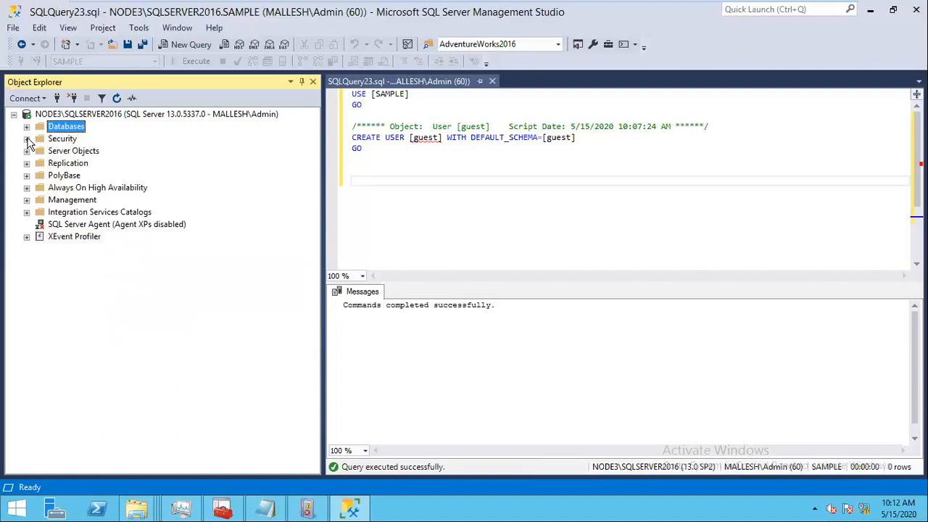
left_click(27, 139)
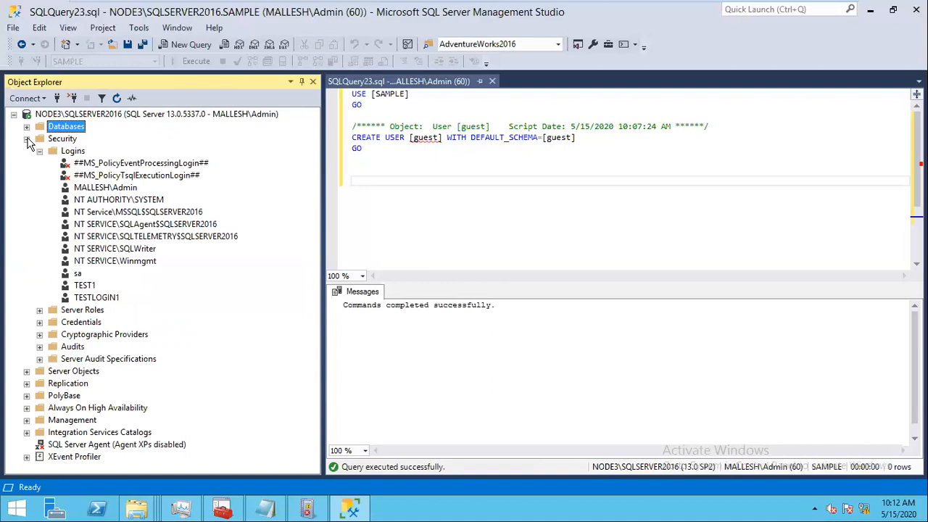
left_click(85, 287)
double_click(84, 286)
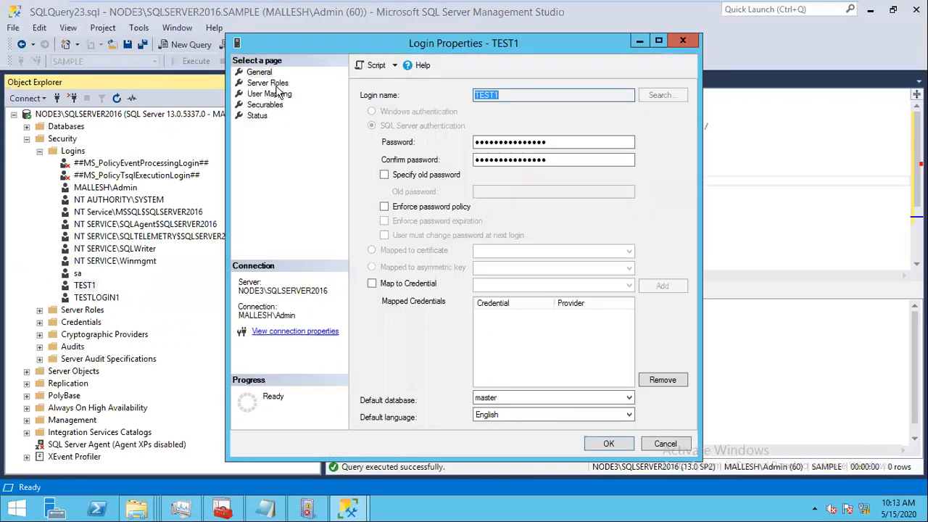
left_click(267, 84)
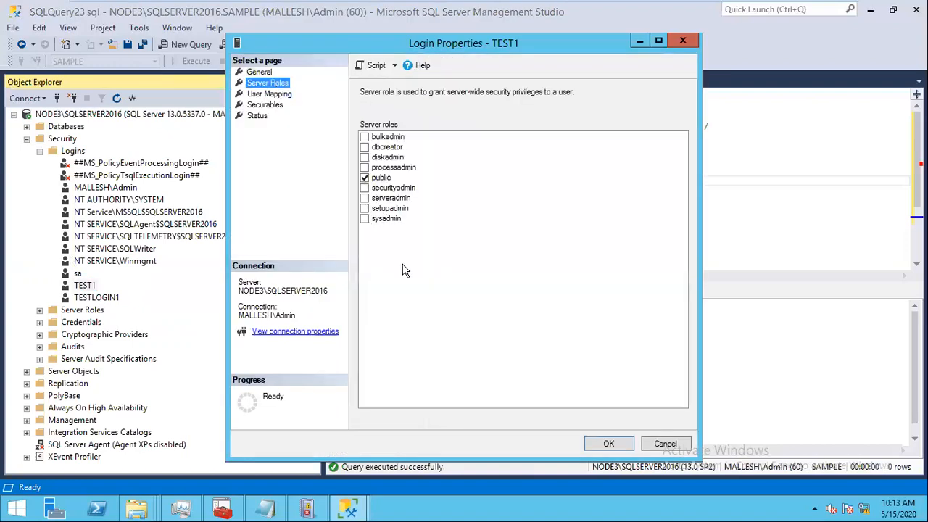
left_click(656, 443)
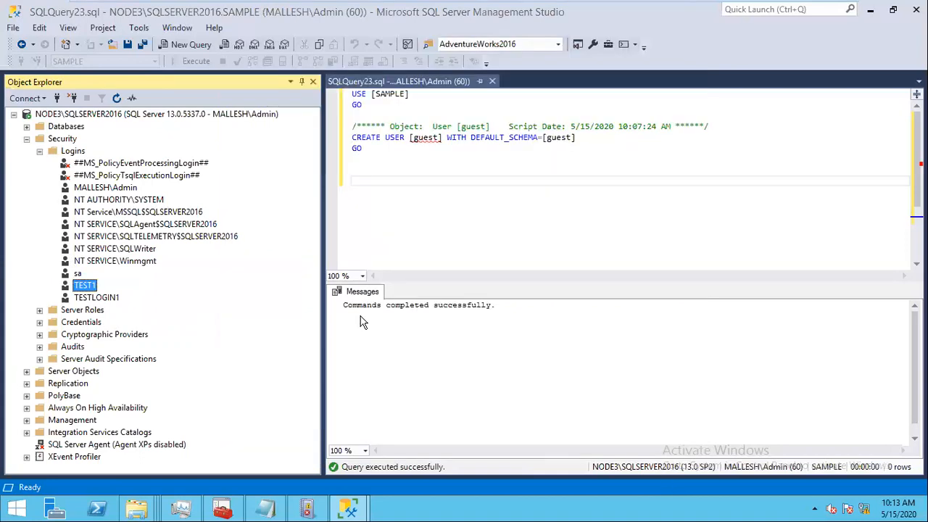
left_click(109, 297)
double_click(116, 297)
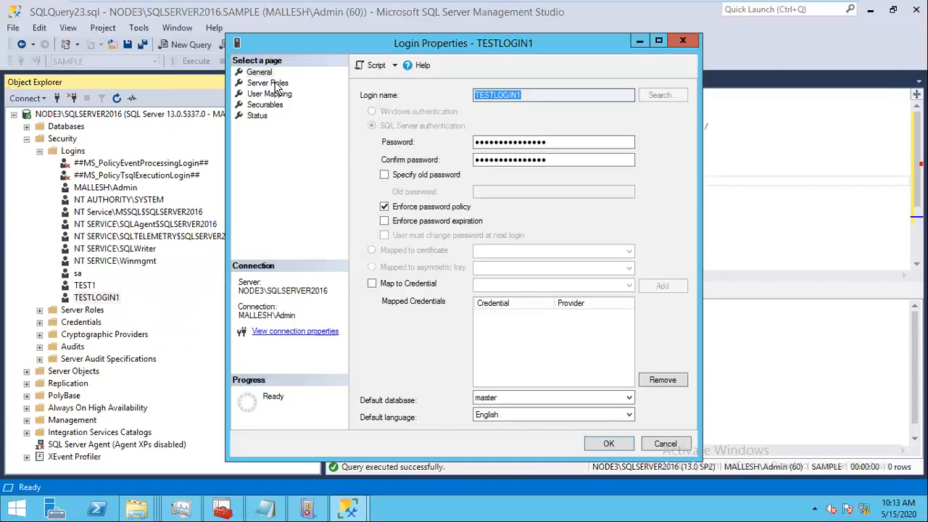
left_click(268, 84)
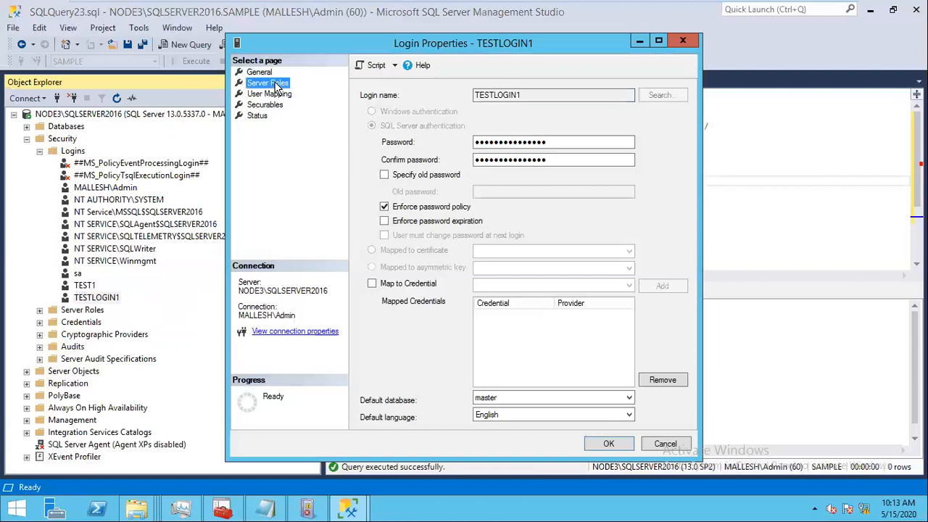
left_click(387, 147)
left_click(365, 148)
left_click(365, 149)
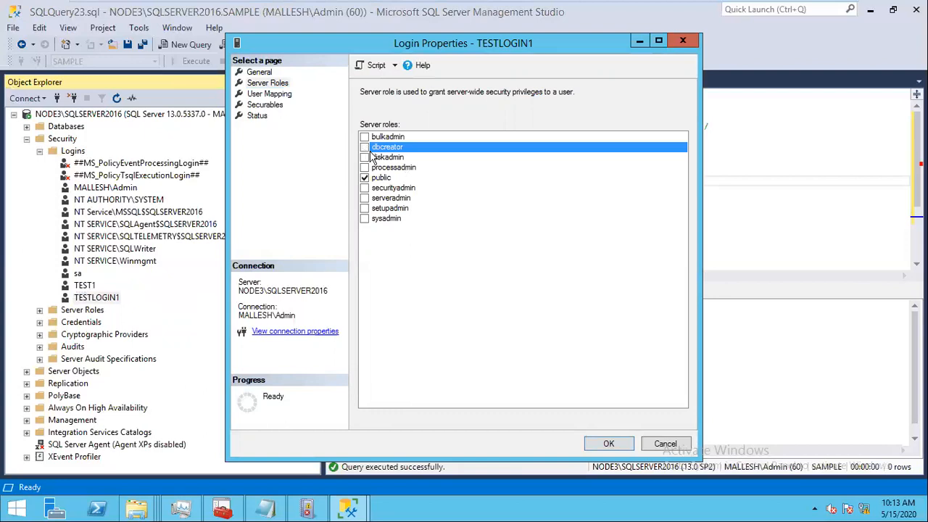
left_click(609, 443)
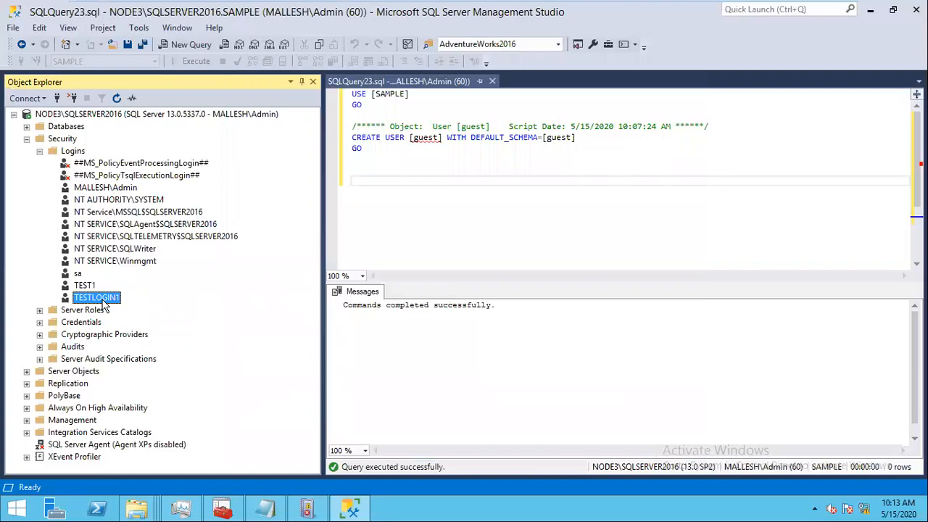
double_click(102, 298)
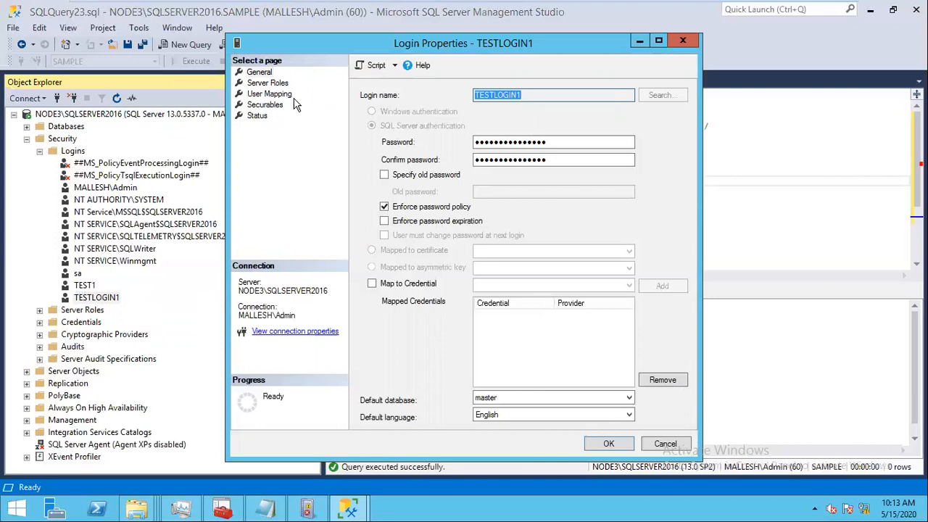
left_click(282, 96)
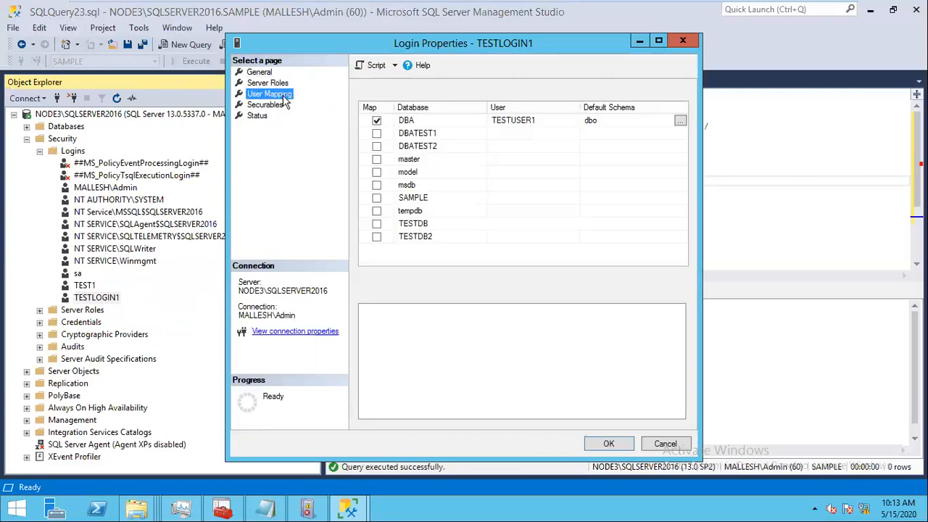
left_click(410, 123)
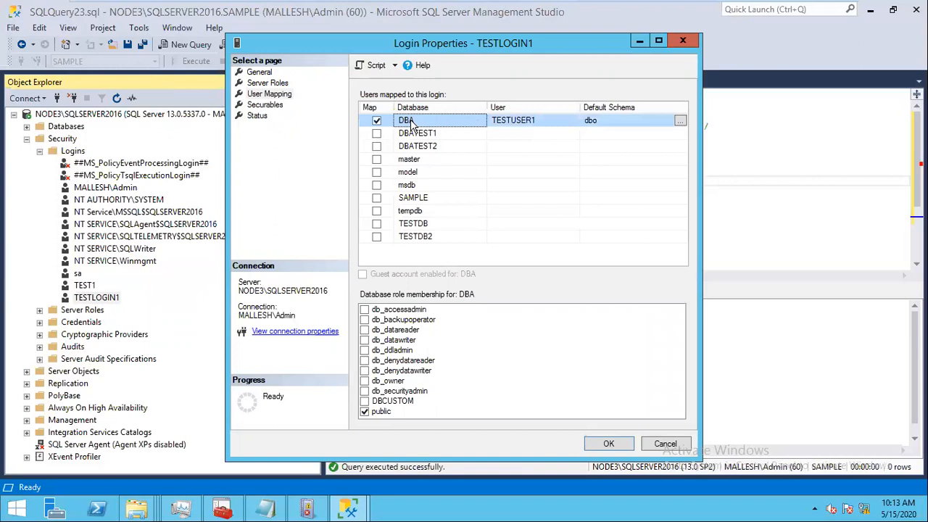
left_click(376, 120)
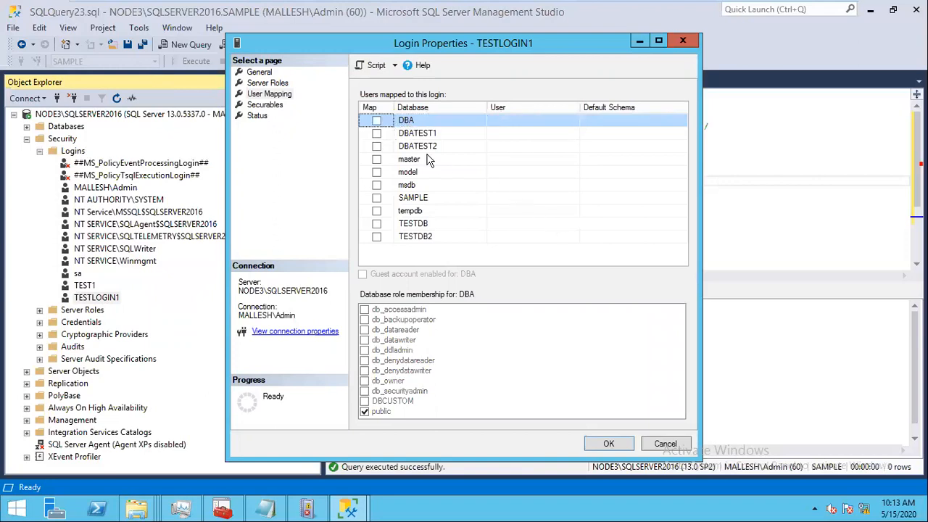
left_click(376, 120)
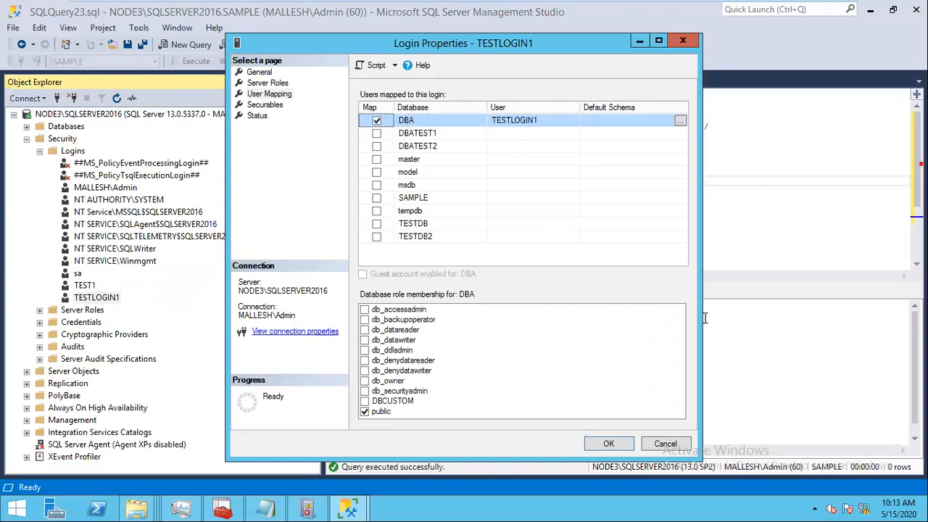
left_click(364, 320)
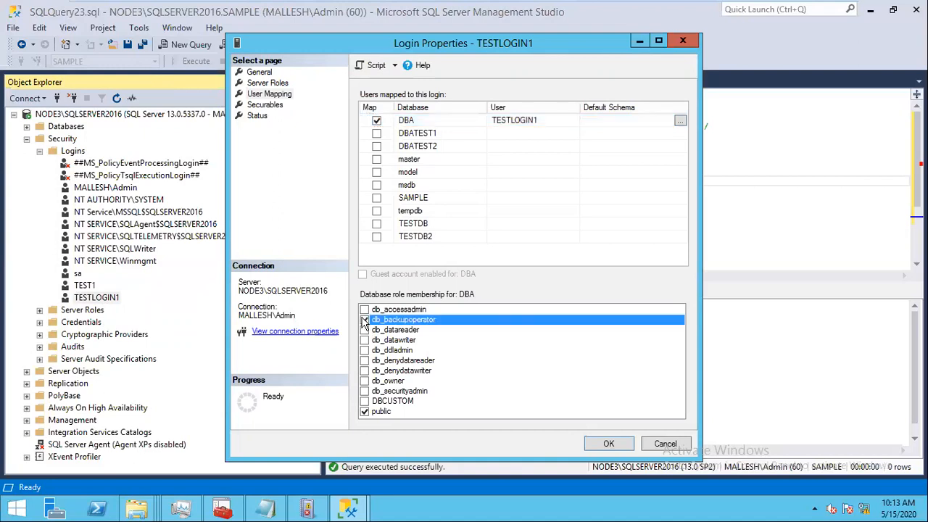
left_click(363, 330)
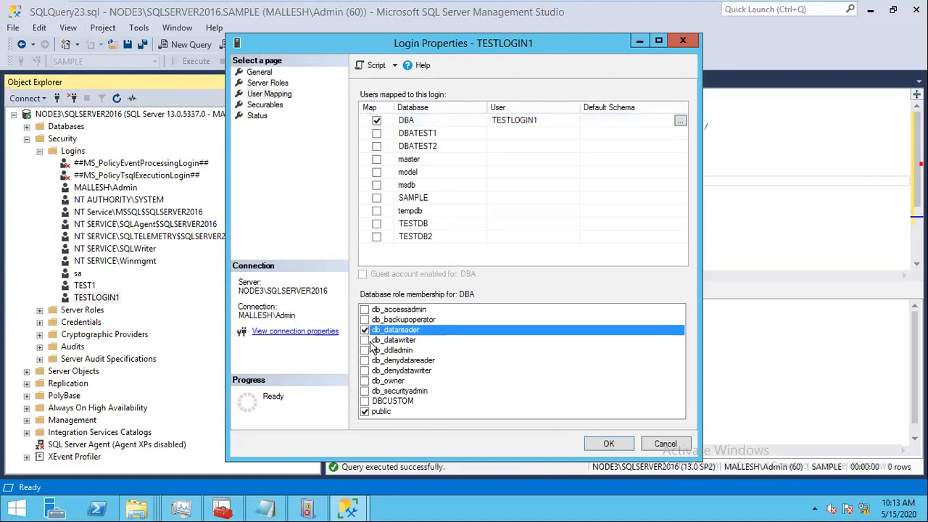
left_click(370, 341)
left_click(366, 332)
left_click(365, 331)
left_click(666, 443)
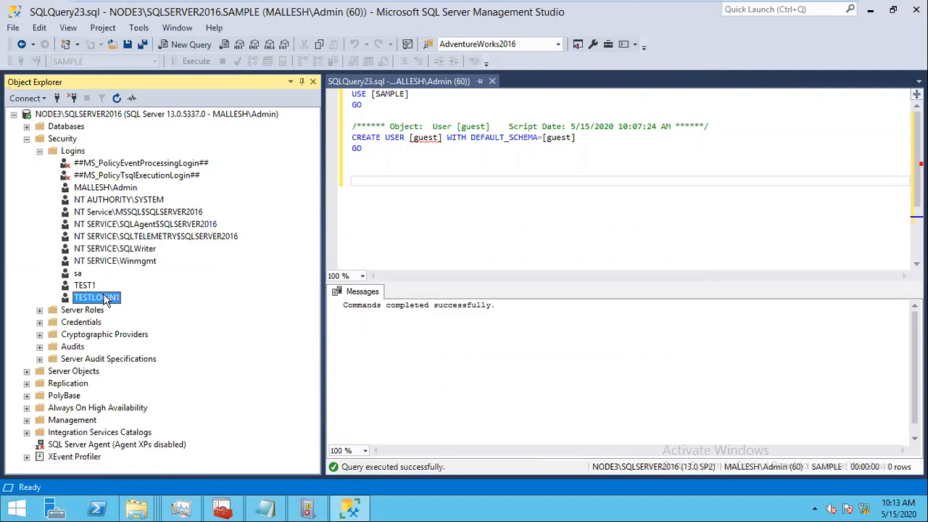
Step: Set TESTLOGIN1's login status to Disabled, save, and refresh the logins tree
right_click(107, 302)
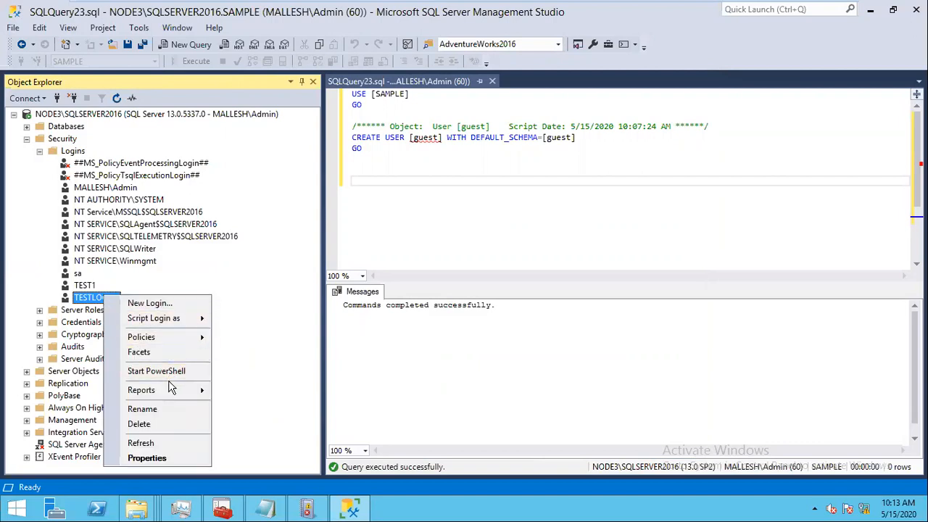
left_click(163, 457)
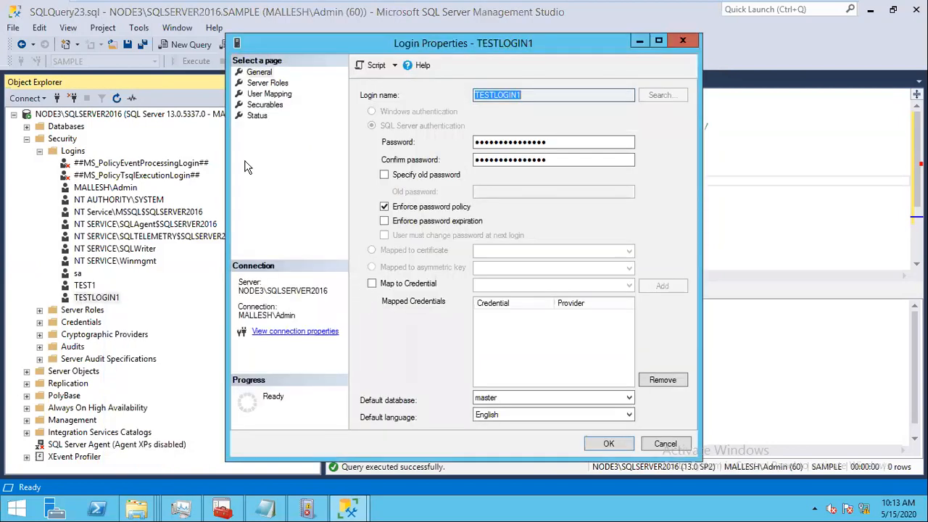
left_click(258, 118)
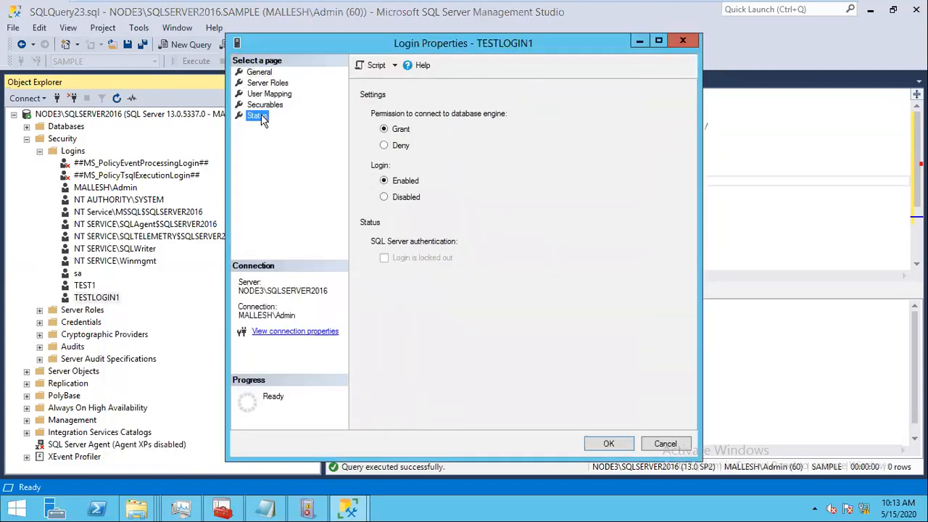
left_click(406, 197)
left_click(612, 443)
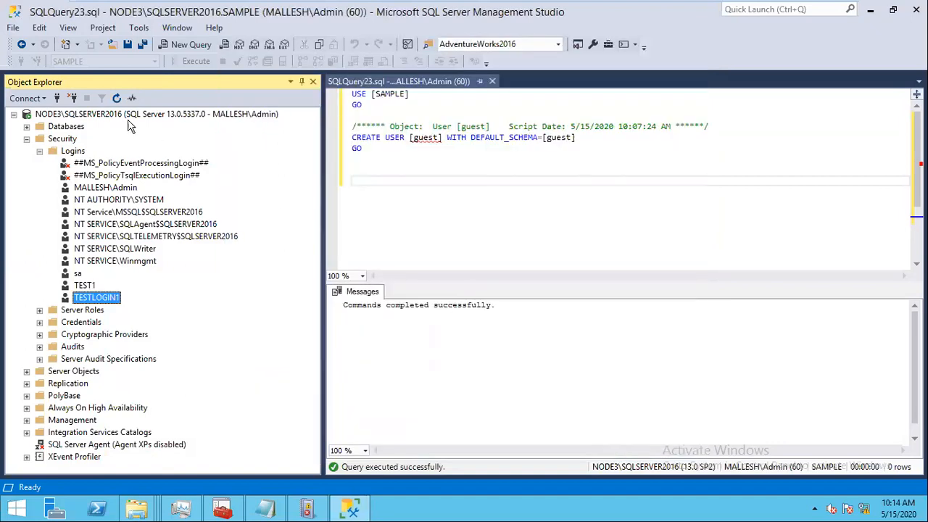
left_click(116, 98)
Step: Toggle TESTLOGIN1's connect permission and login status, ending on Grant and Enabled
right_click(88, 301)
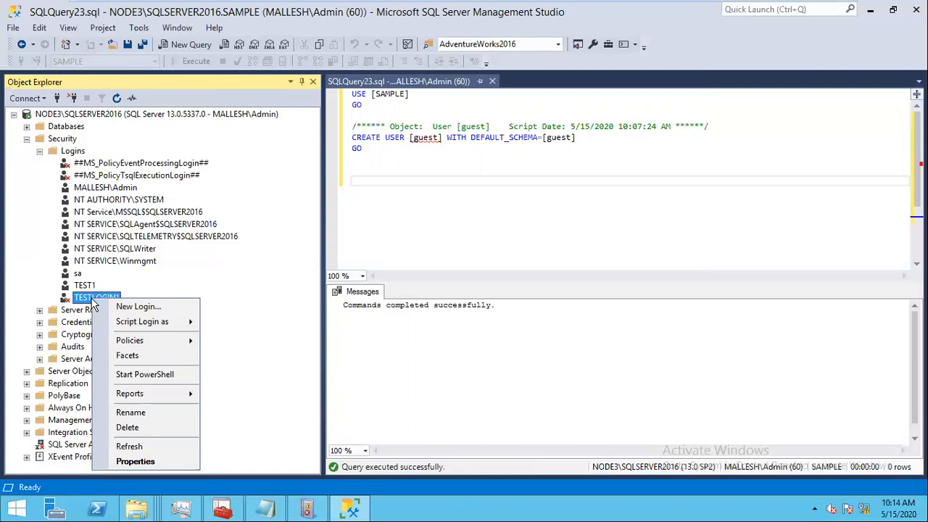
left_click(135, 461)
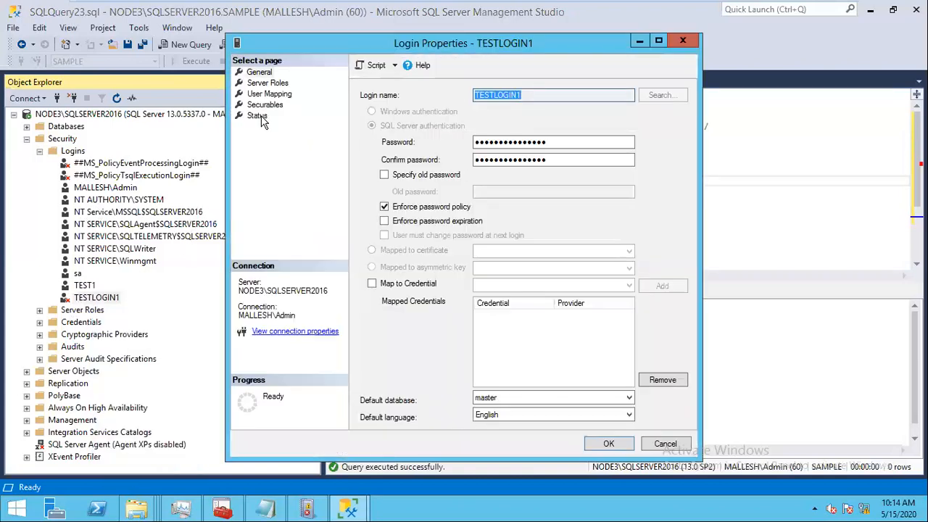
left_click(258, 116)
left_click(400, 180)
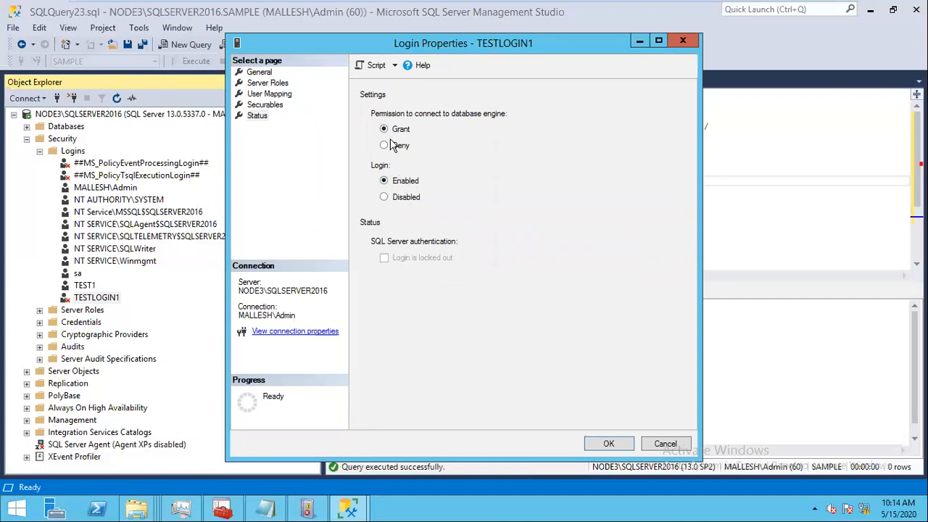
left_click(387, 147)
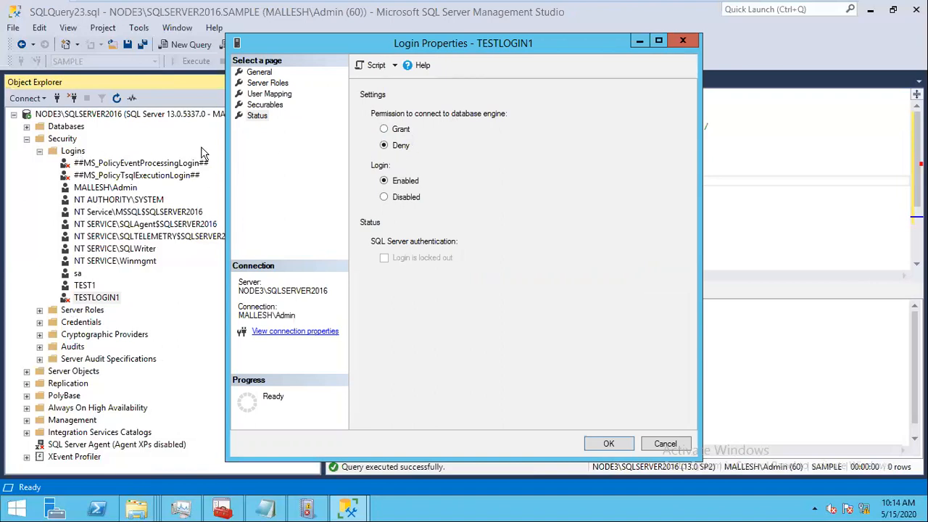
left_click(384, 198)
left_click(385, 130)
left_click(385, 181)
Step: Discard the open dialog, then save TESTLOGIN1 as Grant and Enabled and refresh the logins
left_click(665, 445)
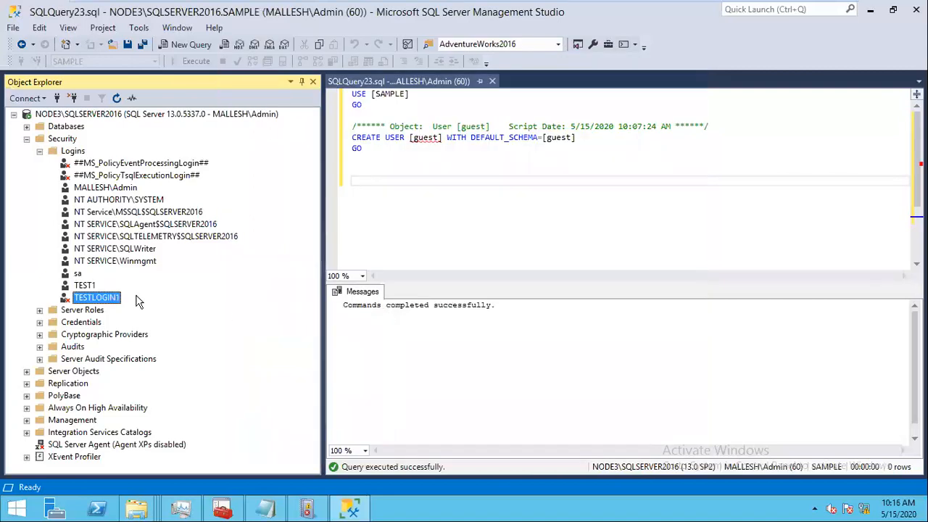
right_click(106, 299)
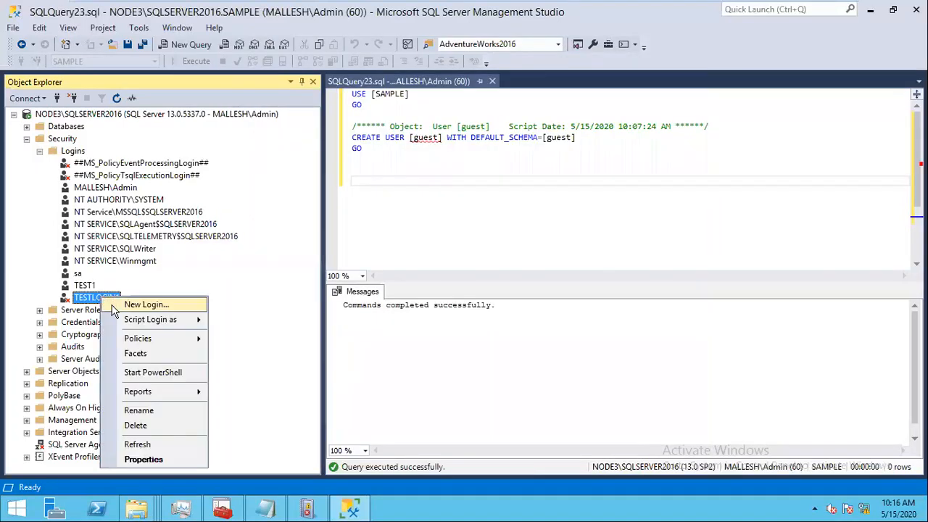
left_click(157, 460)
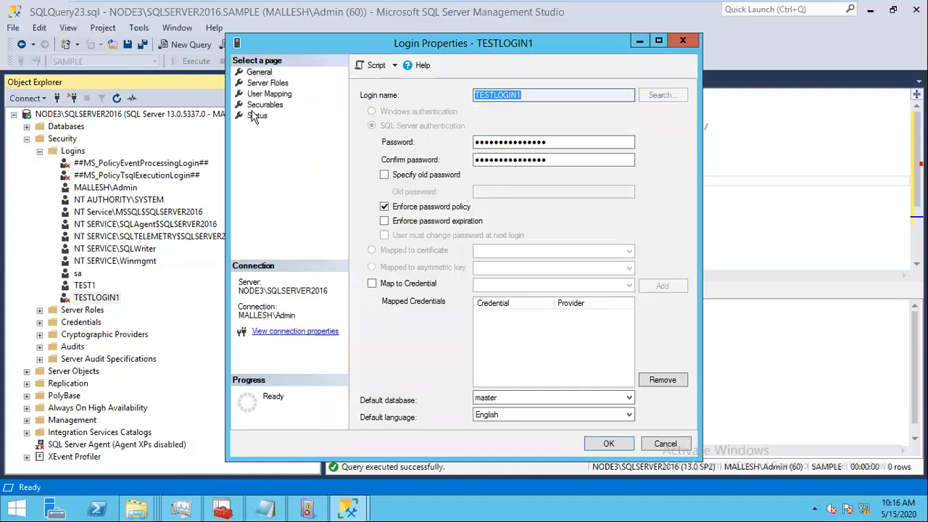
left_click(255, 116)
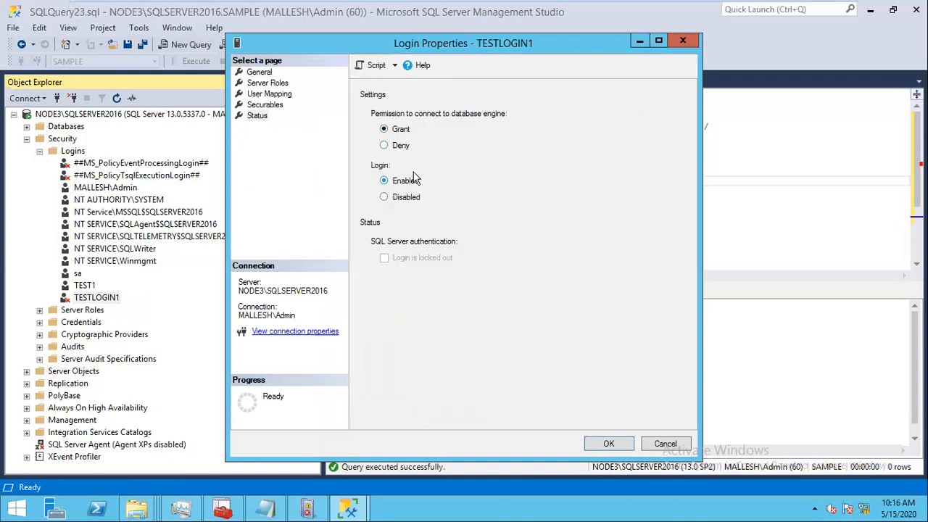
left_click(608, 443)
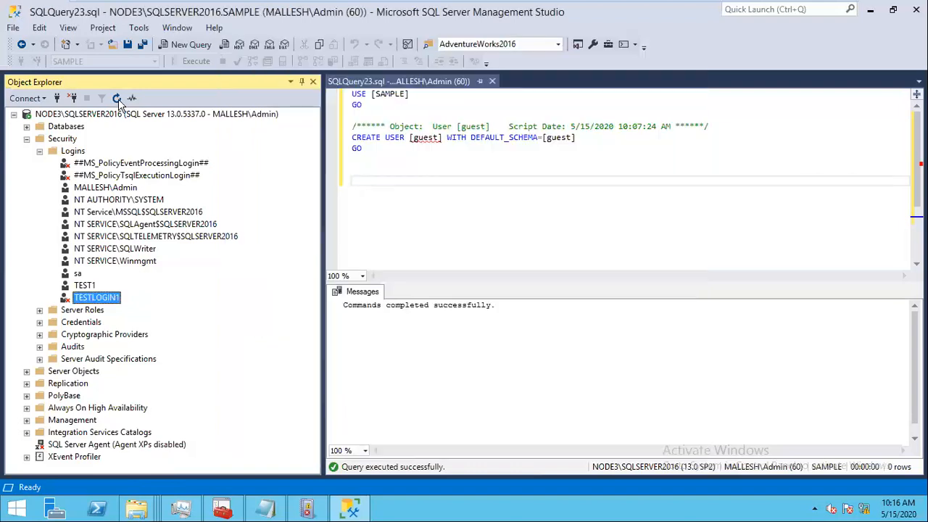
left_click(117, 99)
Step: Replace TESTLOGIN1's password and confirmation with a new short password and try saving
double_click(113, 301)
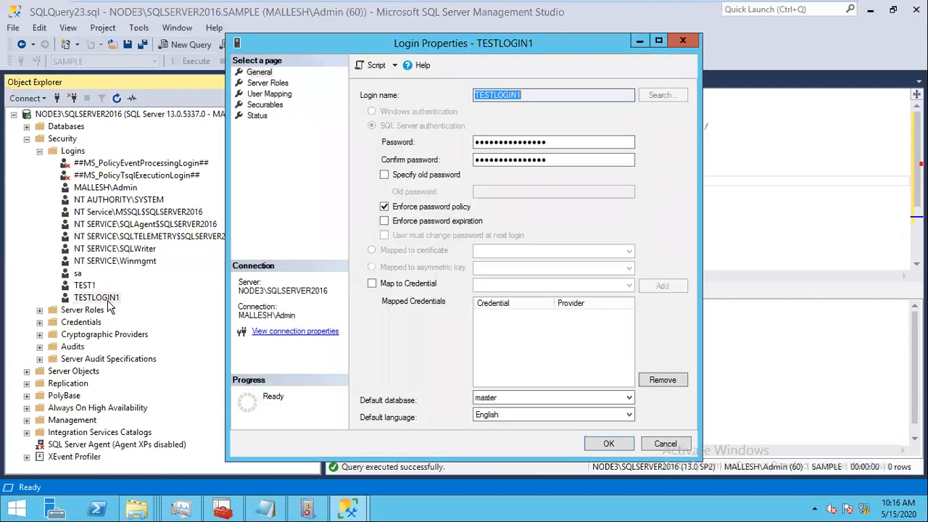
left_click(267, 74)
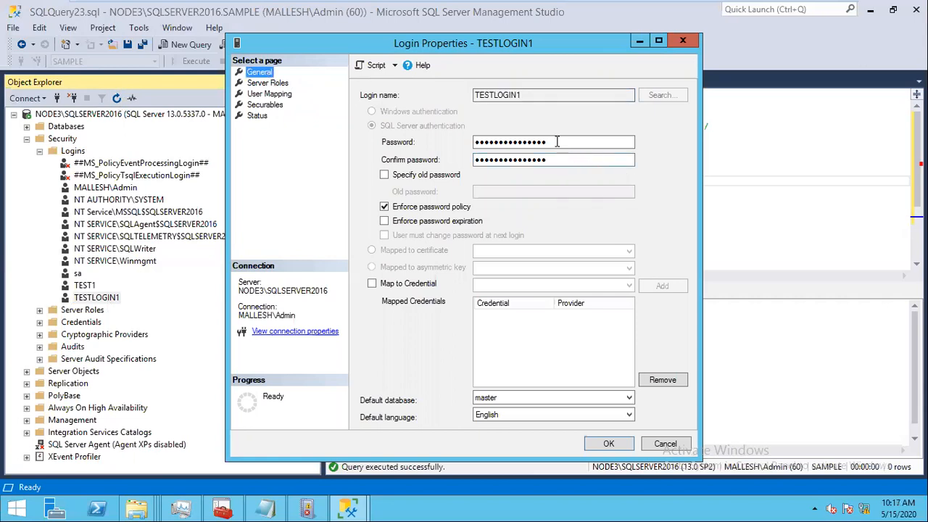
key("Tab")
key("BackSpace")
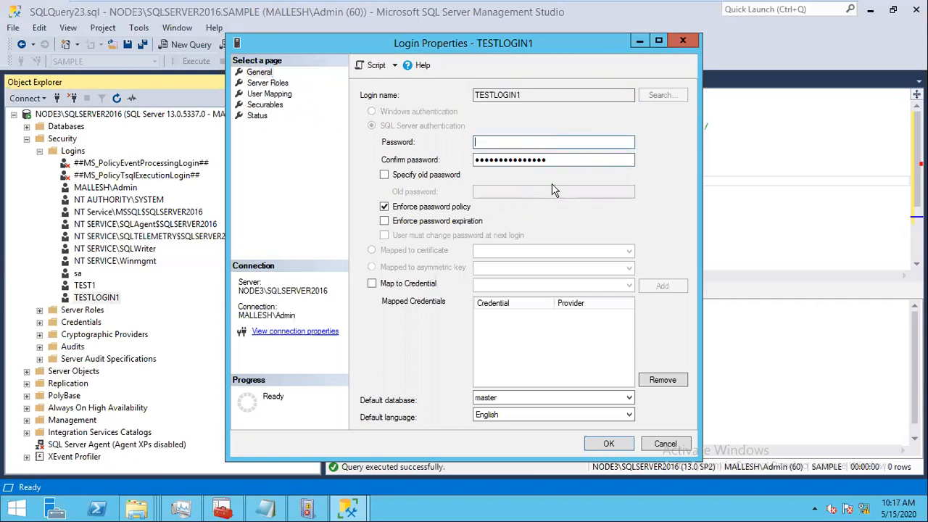
left_click_drag(558, 163, 290, 173)
key("BackSpace")
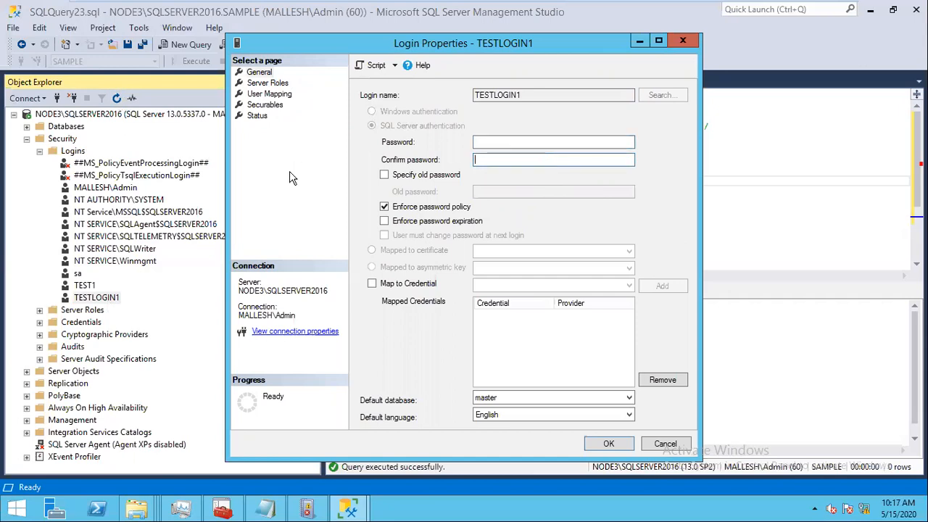
left_click(487, 142)
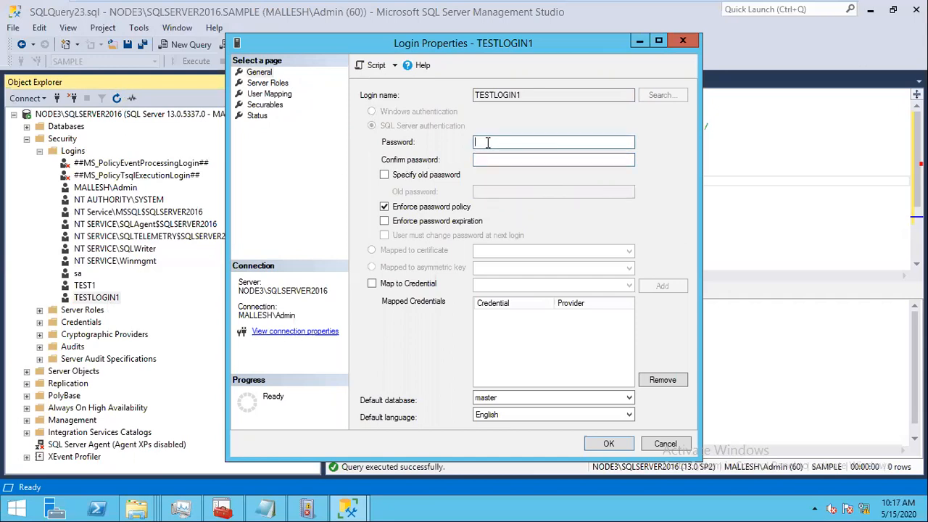
type("•••••")
key("Tab")
type("••••••")
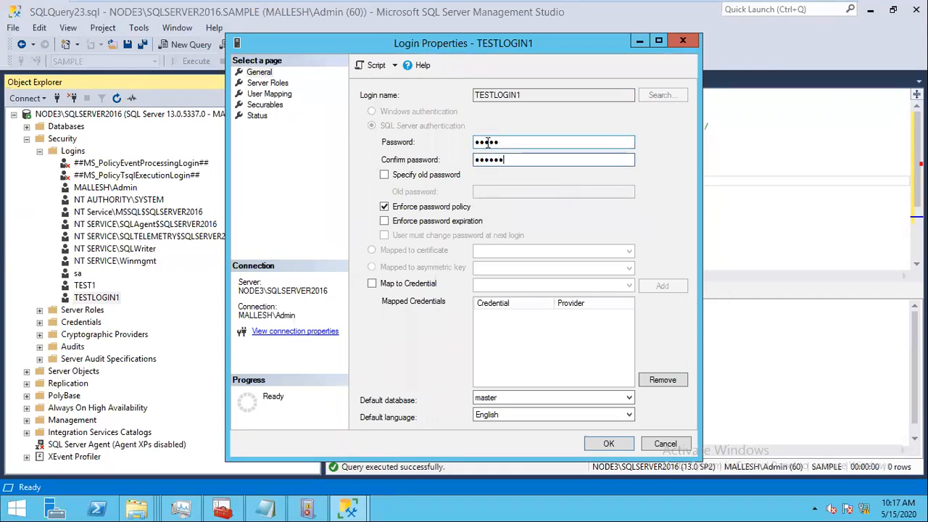
key("BackSpace")
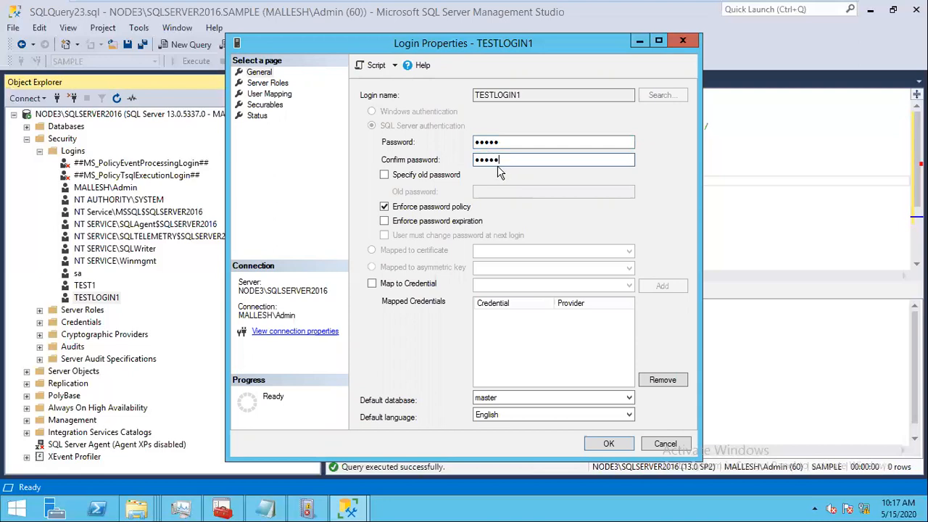
left_click(606, 446)
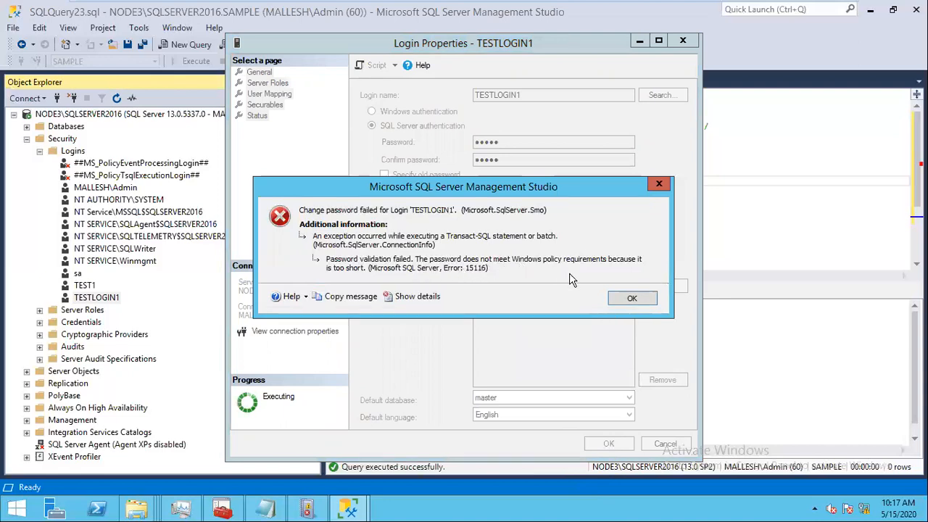
Step: Dismiss the too-short error, turn off Enforce password policy, save, and recheck the login
left_click_drag(492, 192, 488, 275)
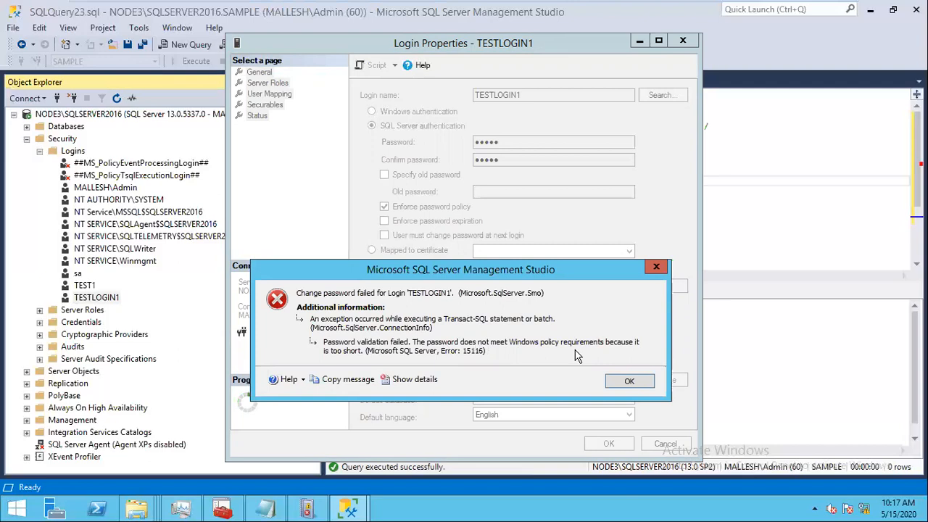
left_click(629, 380)
left_click(415, 208)
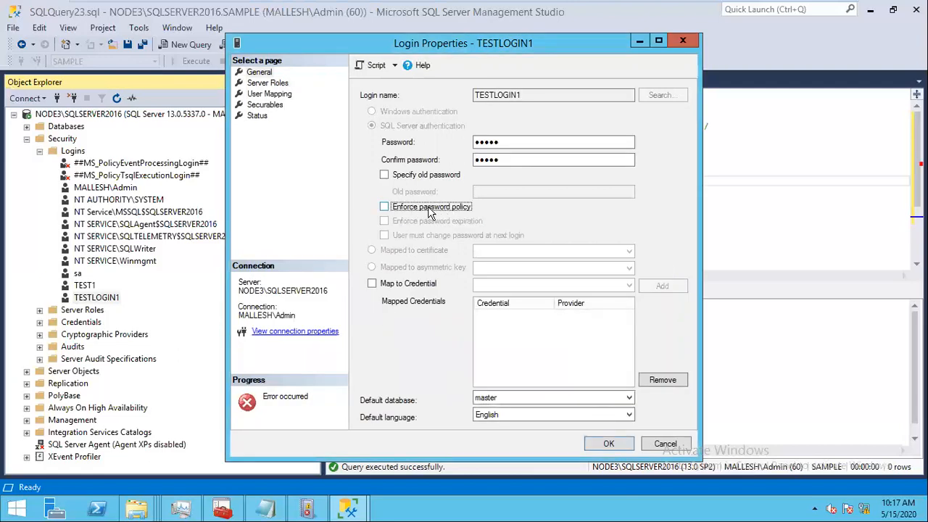
left_click(604, 442)
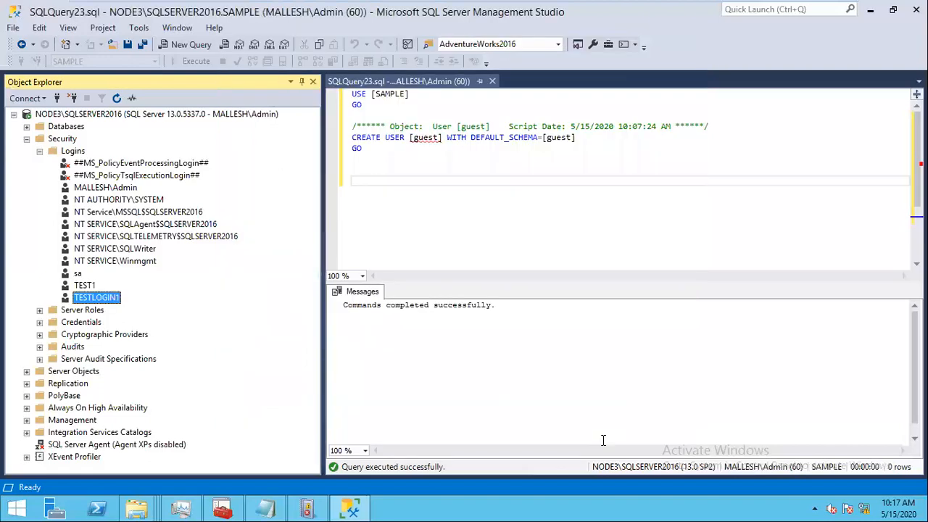
left_click(116, 98)
double_click(97, 297)
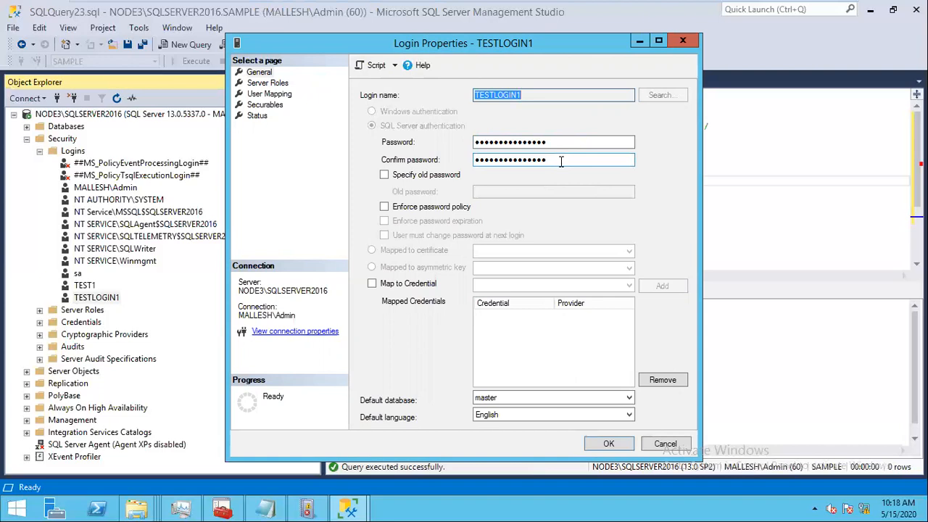
left_click(609, 445)
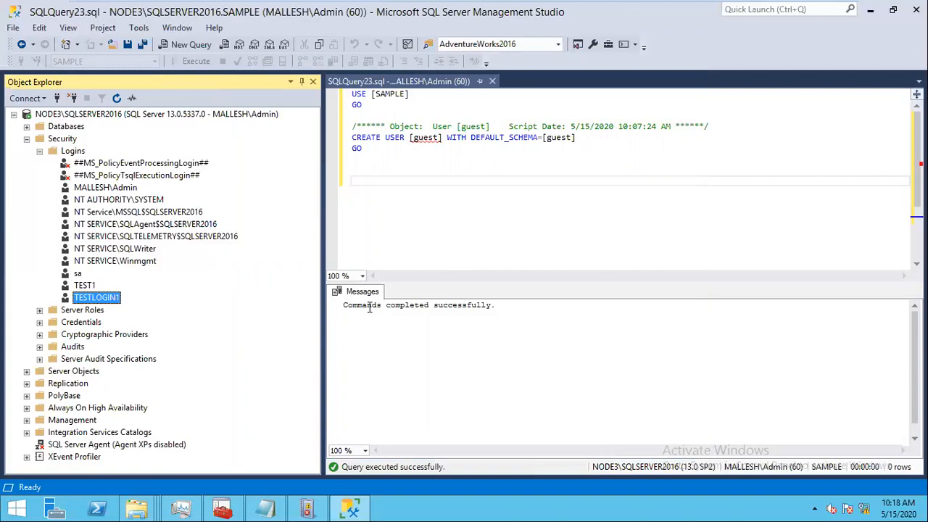
Step: Rename the TEST1 login to TEST2
right_click(87, 286)
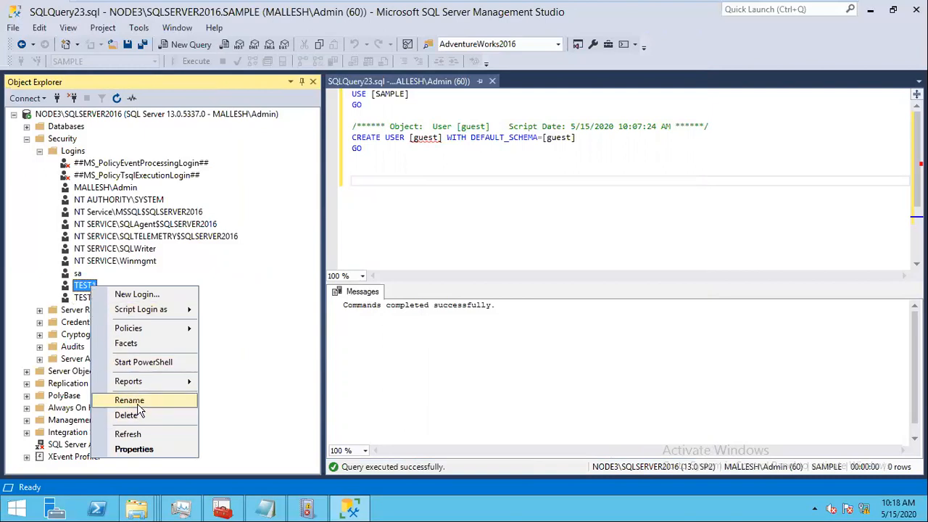
left_click(140, 406)
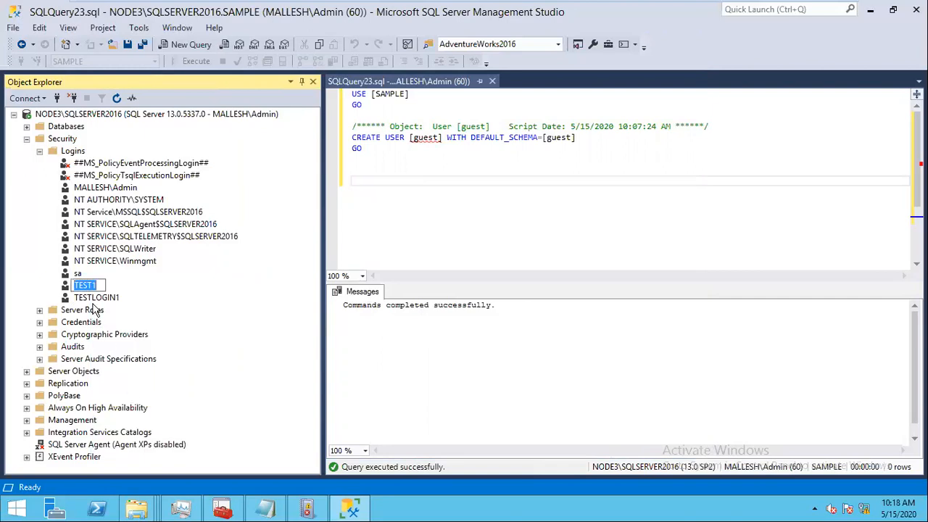
left_click(100, 285)
key("BackSpace")
type("2")
key("Return")
Step: Delete the TEST2 login and acknowledge the associated database users warning
right_click(85, 285)
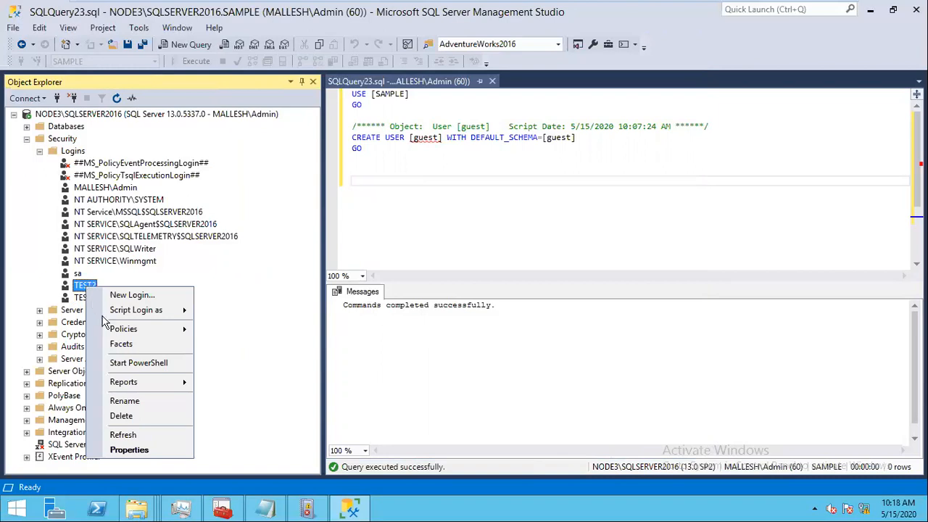
left_click(122, 419)
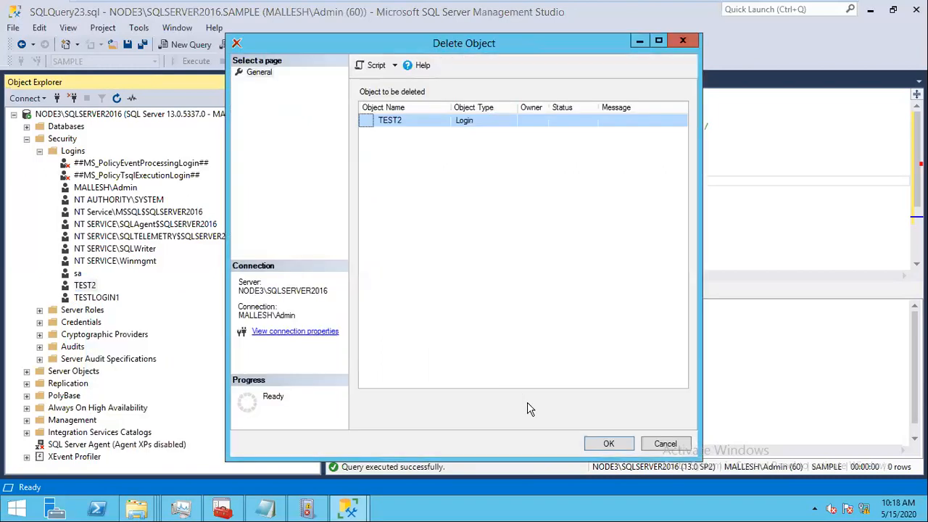
left_click(607, 443)
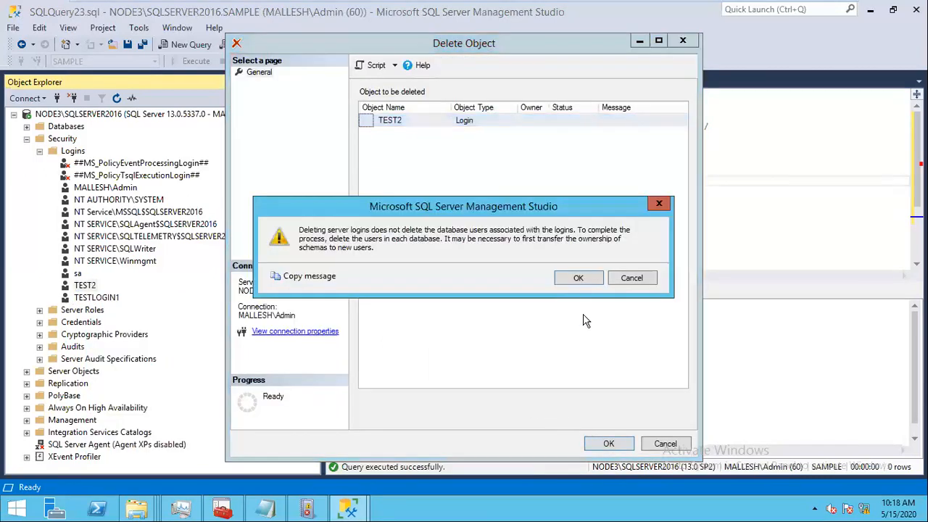
left_click(578, 278)
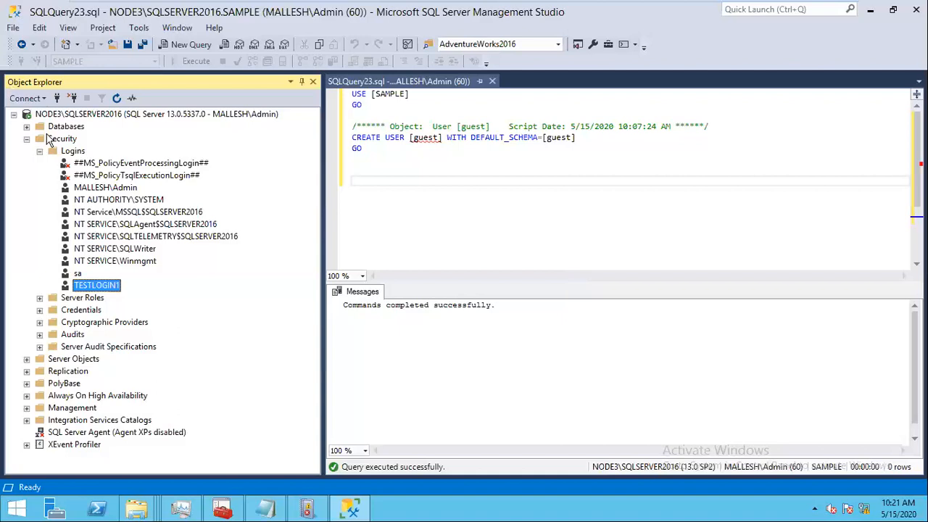
Step: Collapse Logins, close the SQLQuery23 tab, and expand Security > Server Roles for its options
left_click(40, 151)
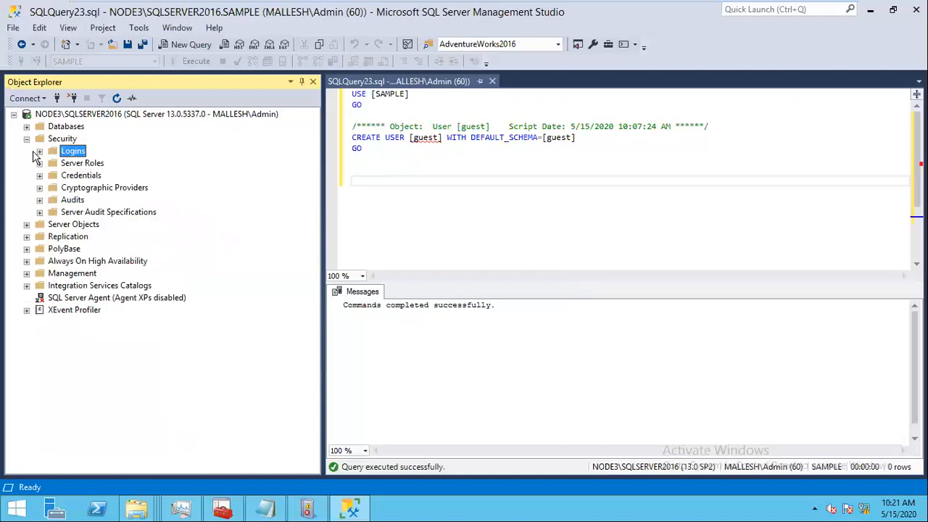
left_click(493, 82)
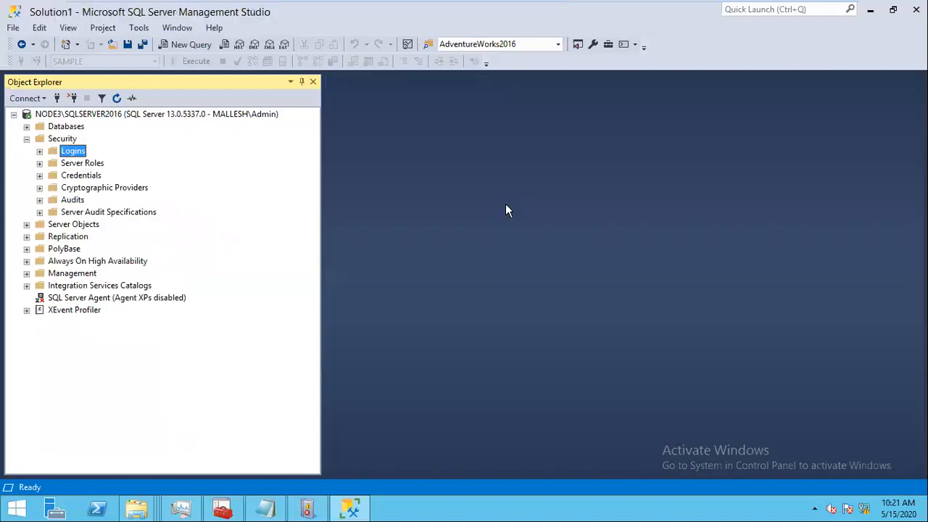
left_click(59, 139)
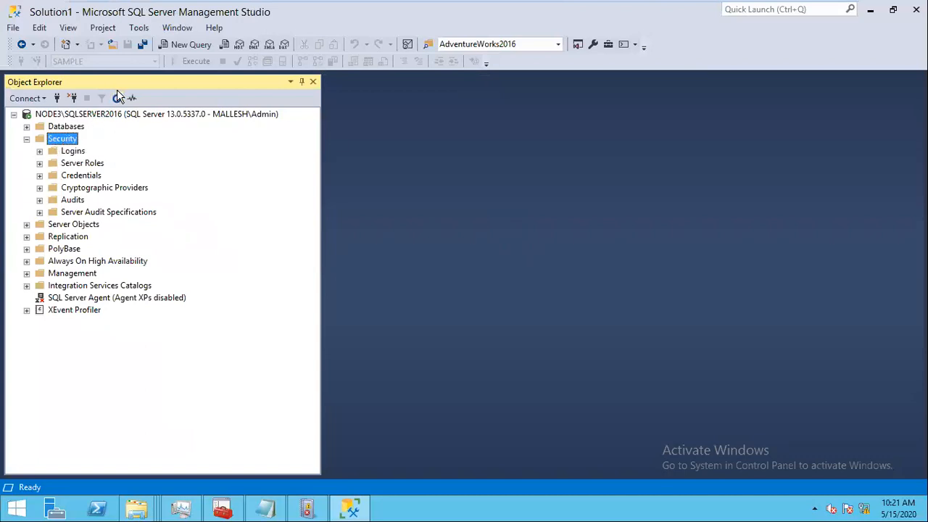
left_click(39, 212)
left_click(39, 163)
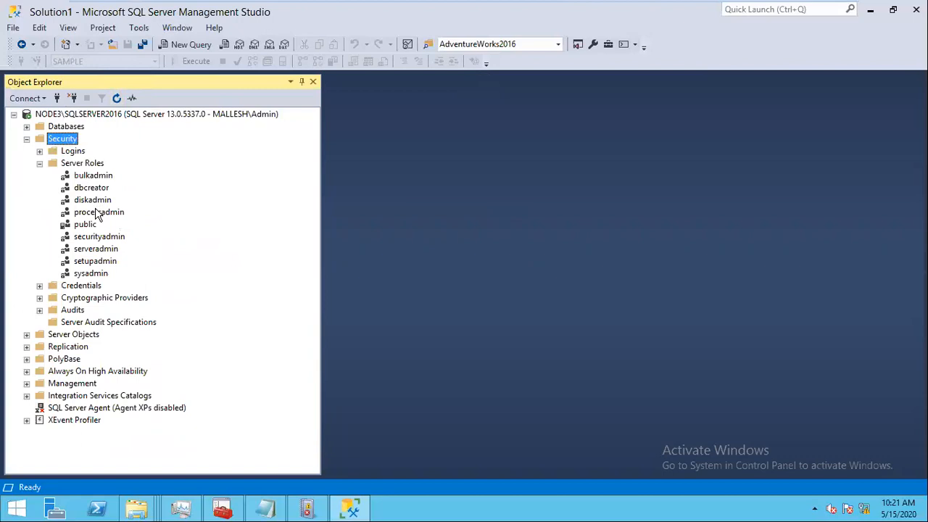
right_click(85, 165)
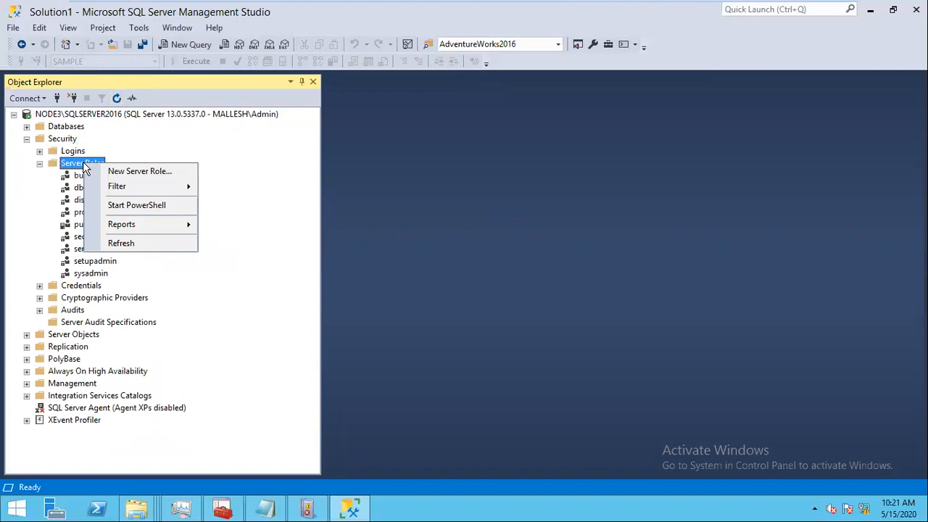
Step: Start a new server role and name it DBOnly-creation
left_click(134, 171)
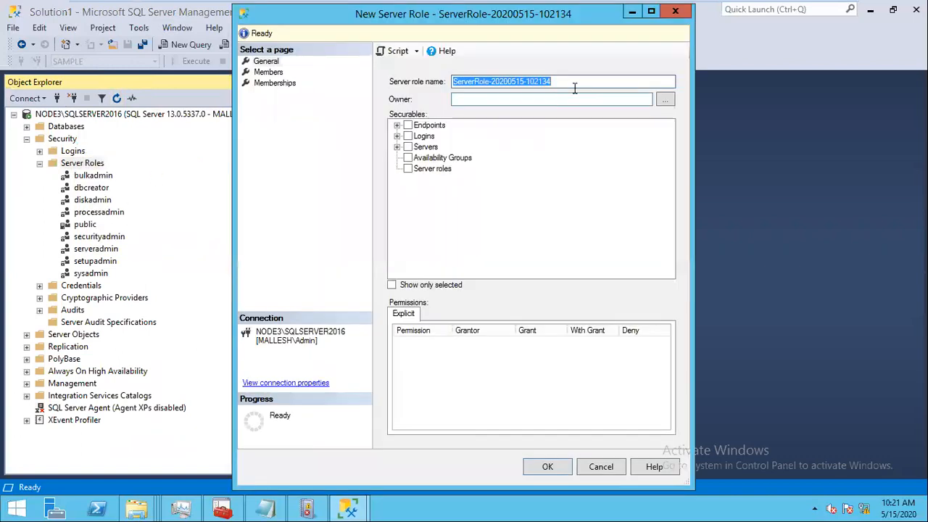
left_click(570, 84)
left_click_drag(571, 84, 374, 75)
type("DBON")
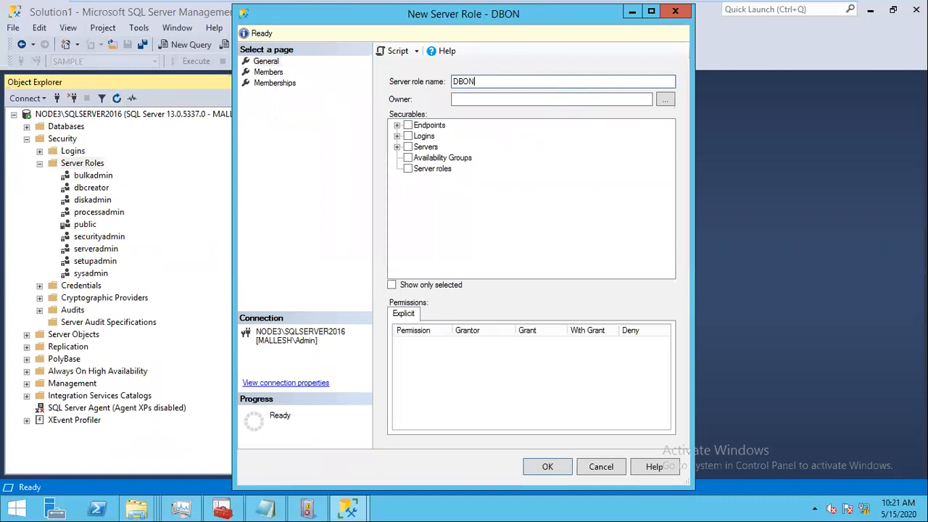
key("BackSpace")
key("BackSpace")
type("o")
key("BackSpace")
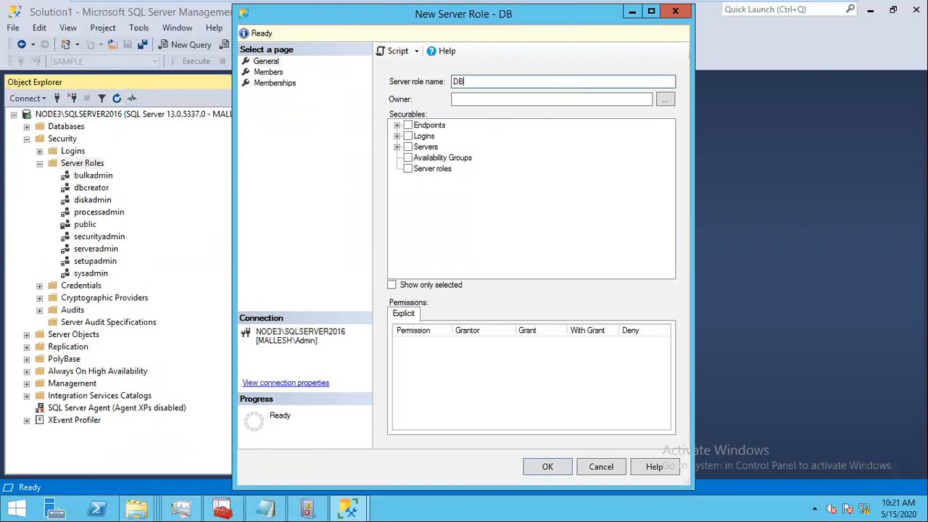
type("Only-")
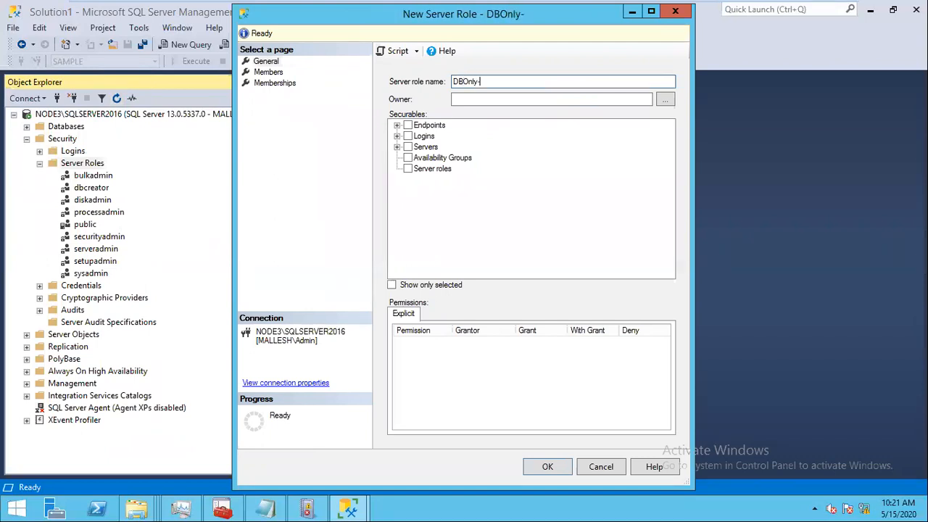
type("cration")
key("BackSpace")
key("BackSpace")
key("BackSpace")
key("BackSpace")
key("BackSpace")
type("ea")
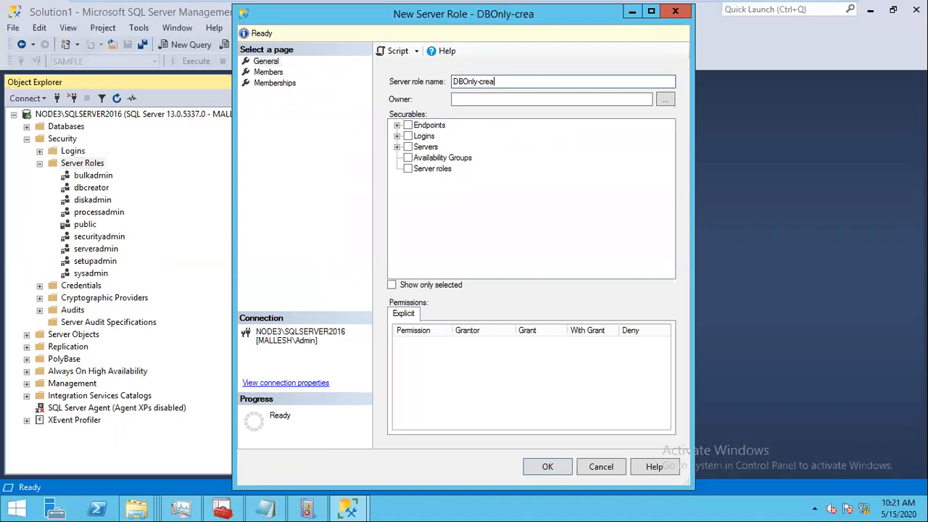
type("ti")
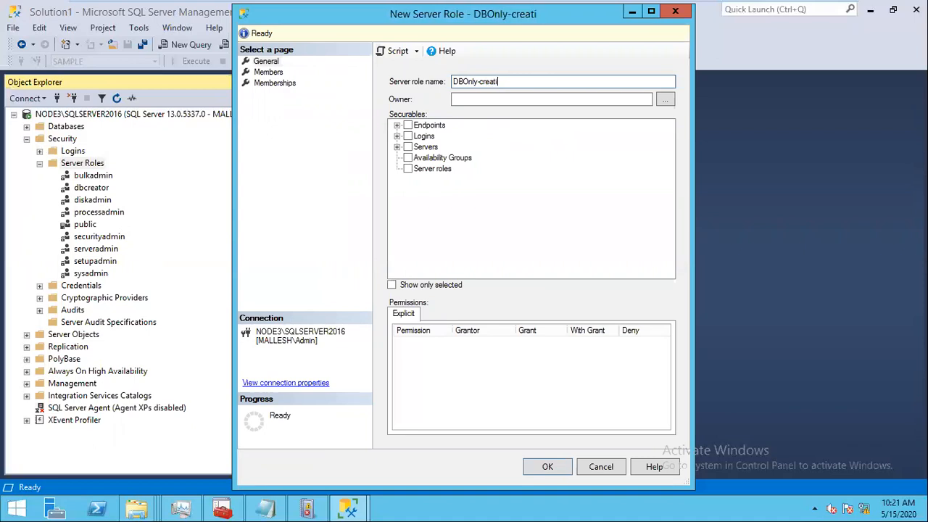
type("on")
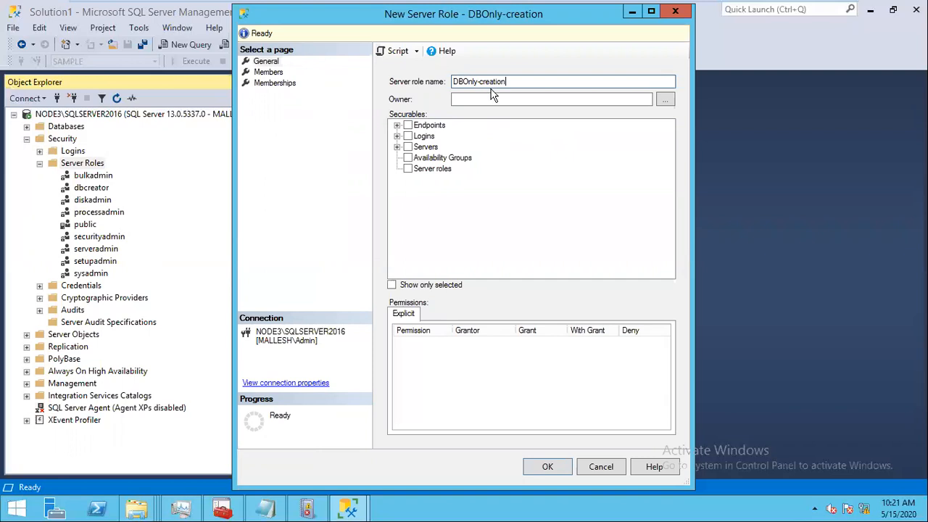
Step: Grant the role Create any database on NODE3\SQLSERVER2016 and save it
left_click(397, 147)
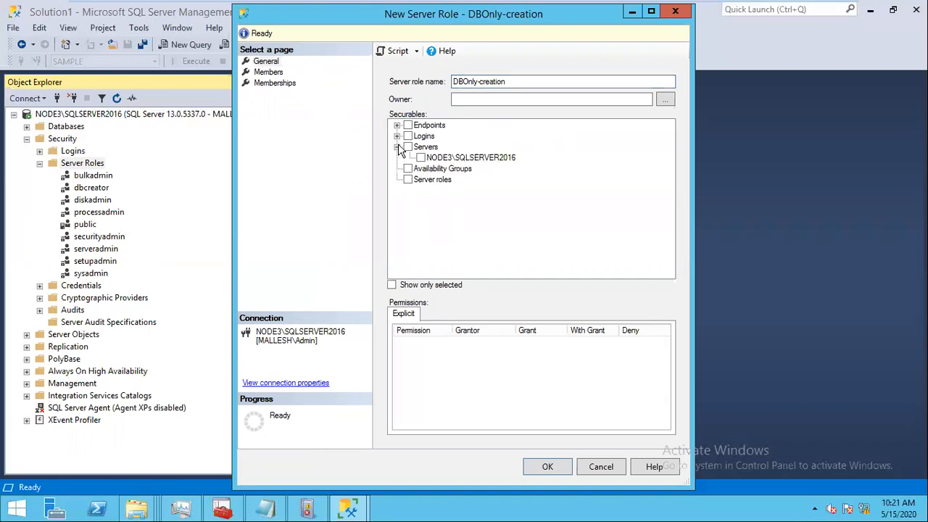
left_click(435, 158)
left_click(652, 12)
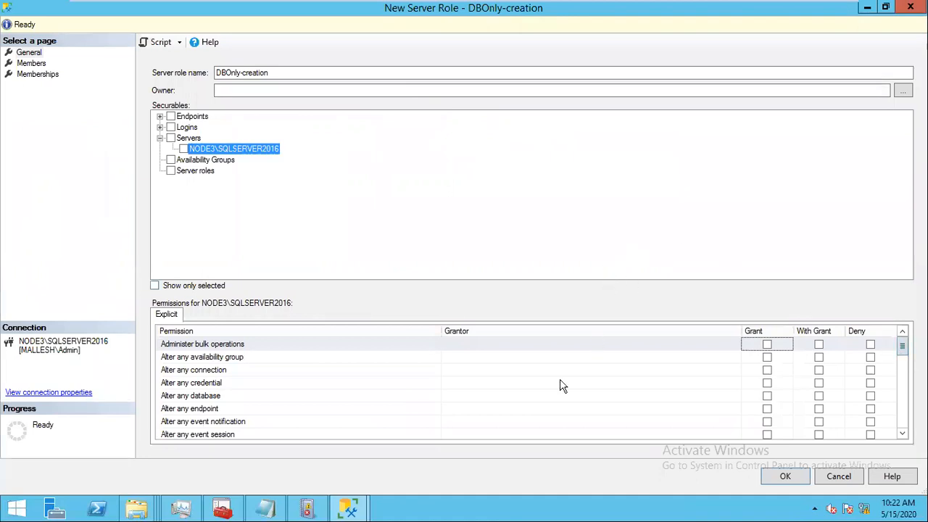
left_click(183, 371)
key("Down")
key("Down")
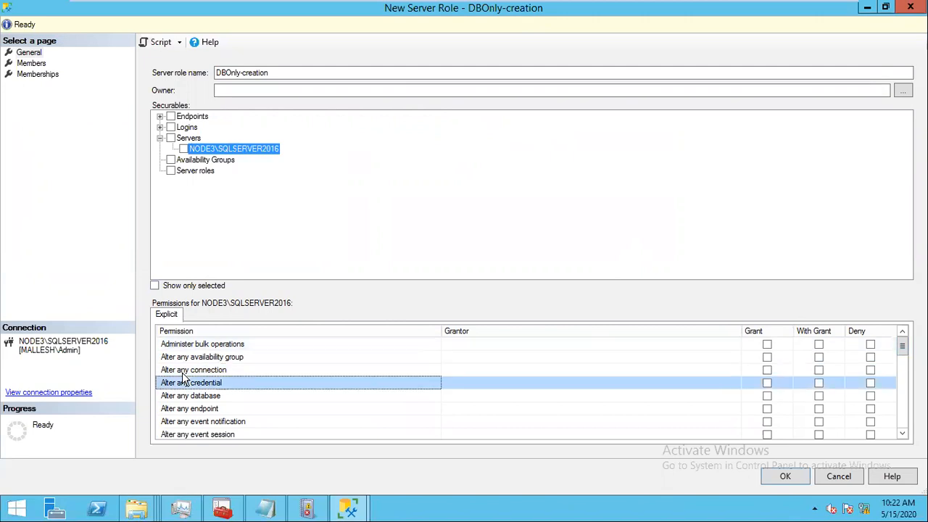
key("Down")
key("Down")
key("Down")
key("Down")
key("Down")
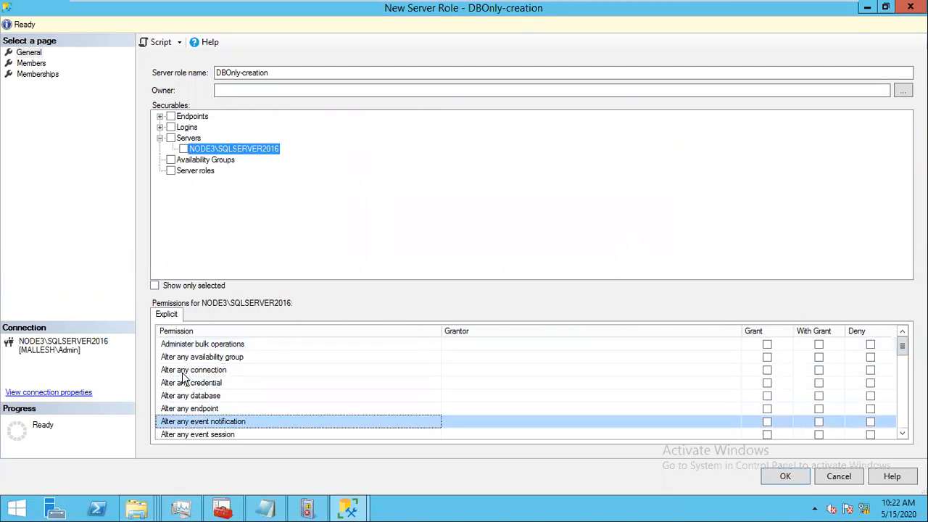
key("Down")
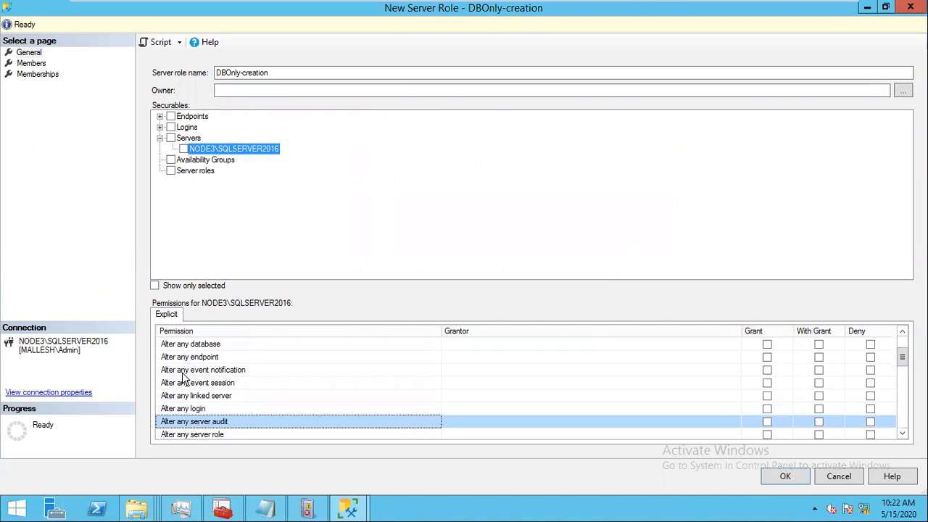
key("Down")
key("Down")
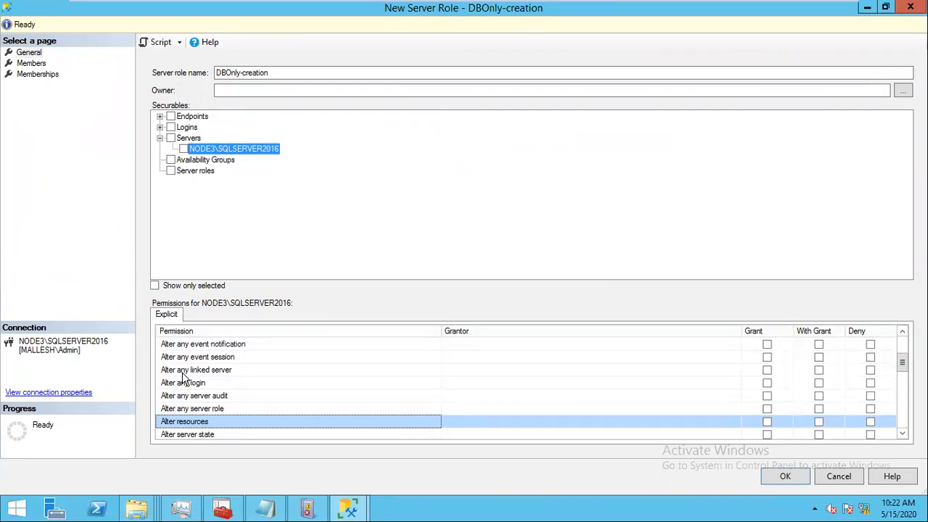
key("Down")
key("Down")
key("Down")
key("Down")
key("Down")
key("Down")
key("Down")
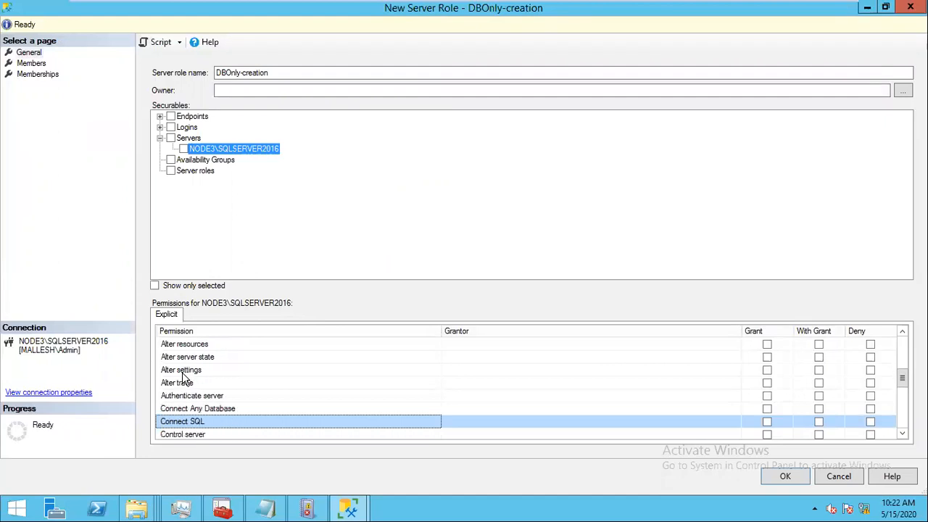
key("Down")
key("Down")
key("Down")
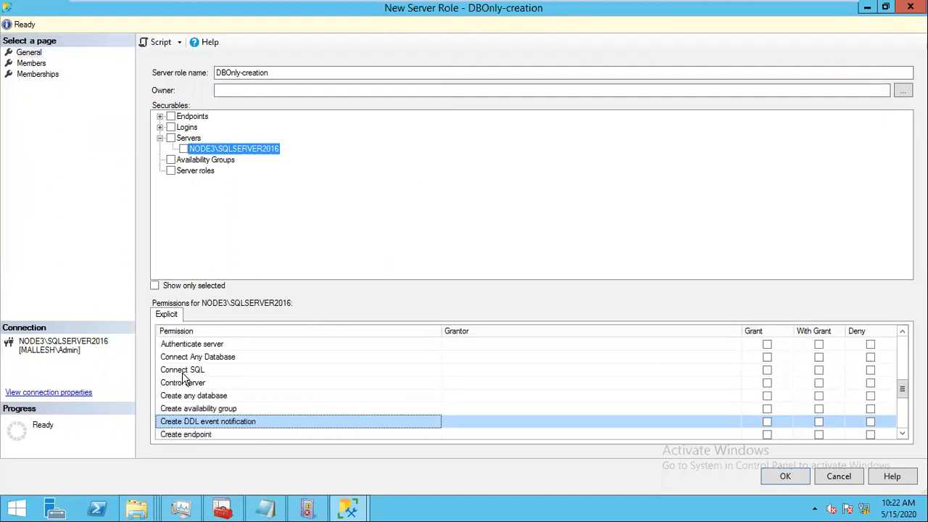
key("Up")
key("Up")
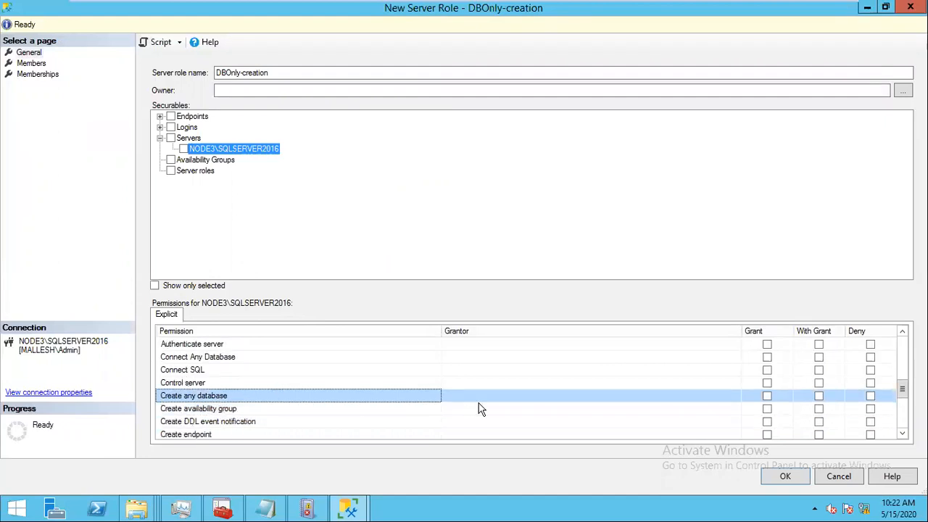
left_click(766, 396)
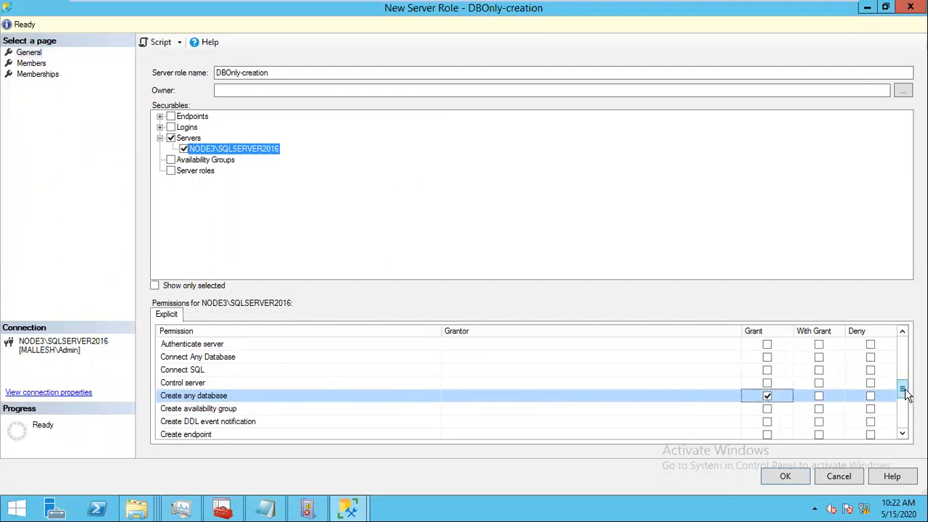
mouse_move(905, 392)
left_mouse_down()
mouse_move(903, 418)
mouse_move(882, 313)
mouse_move(889, 342)
mouse_move(903, 353)
mouse_move(903, 385)
left_mouse_up()
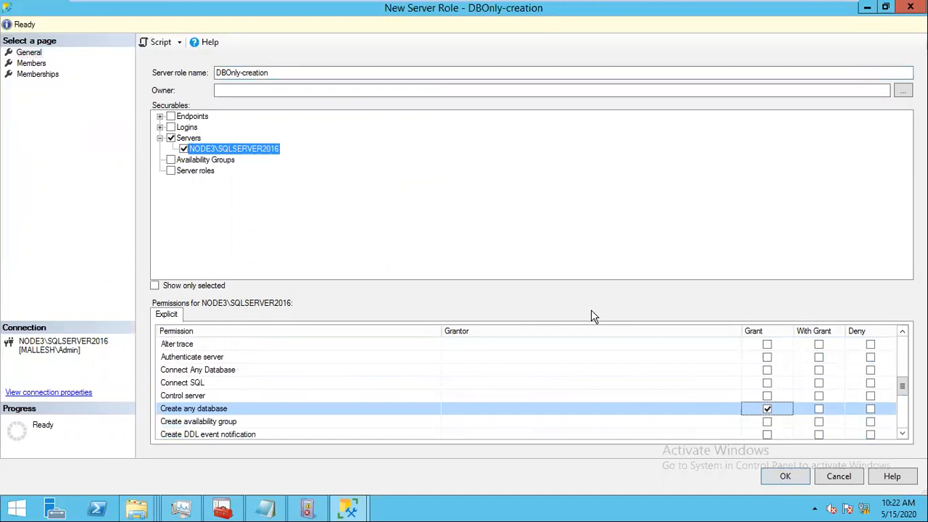
left_click(789, 477)
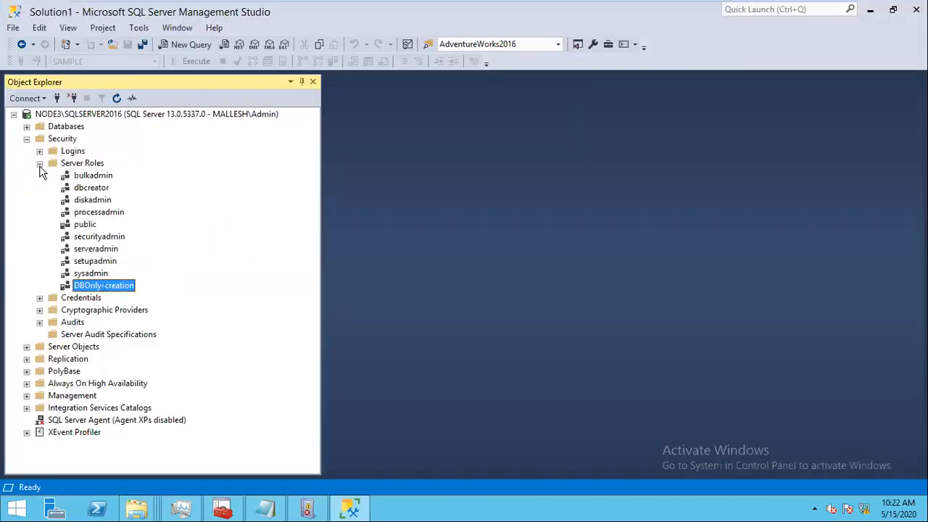
Step: Tick DBOnly-creation on TESTLOGIN1's Server Roles page and save the login
left_click(39, 163)
left_click(40, 151)
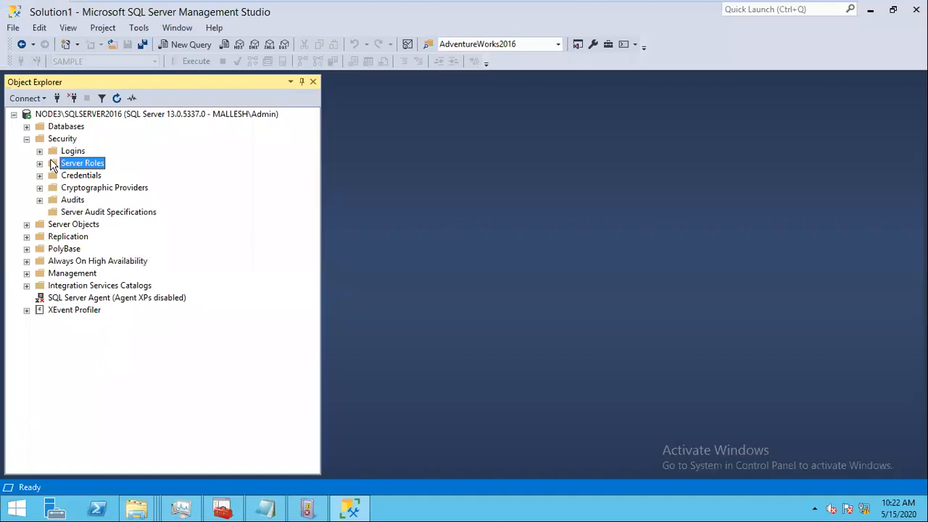
left_click(113, 286)
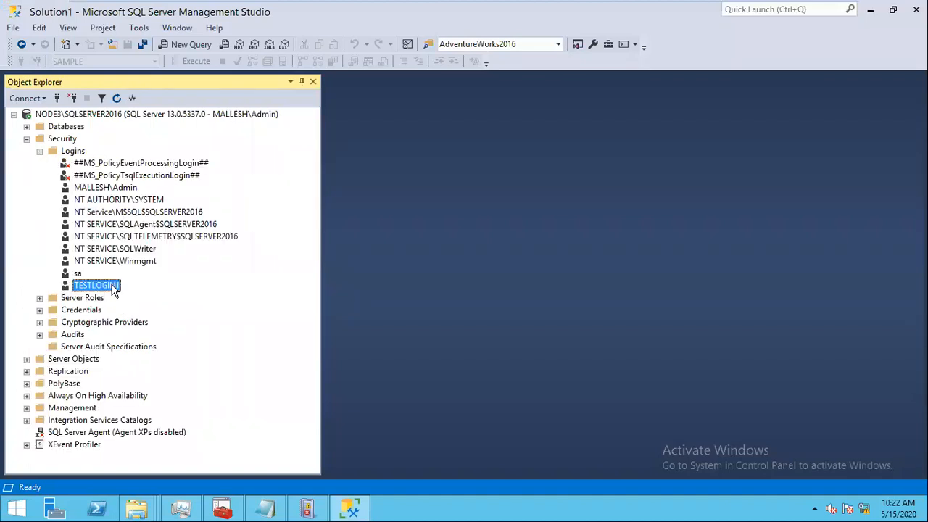
double_click(112, 286)
left_click(278, 84)
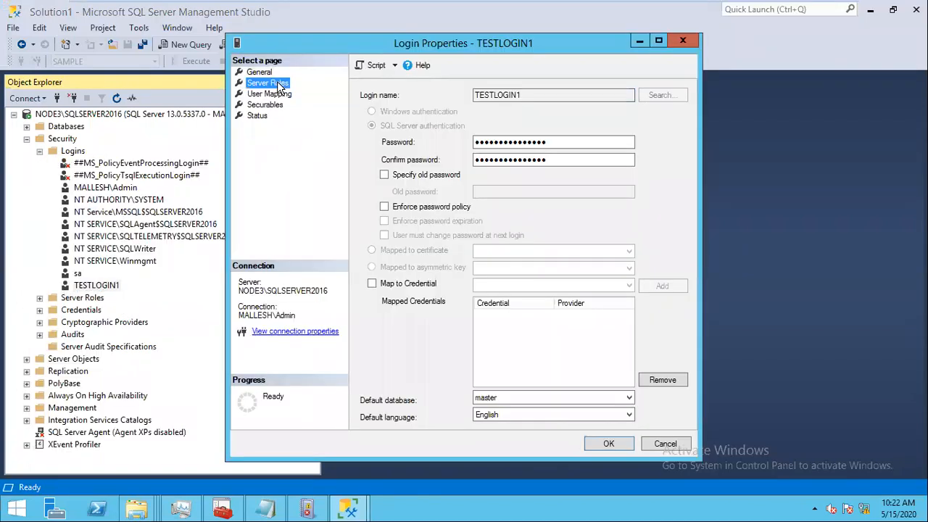
left_click(366, 158)
left_click(364, 158)
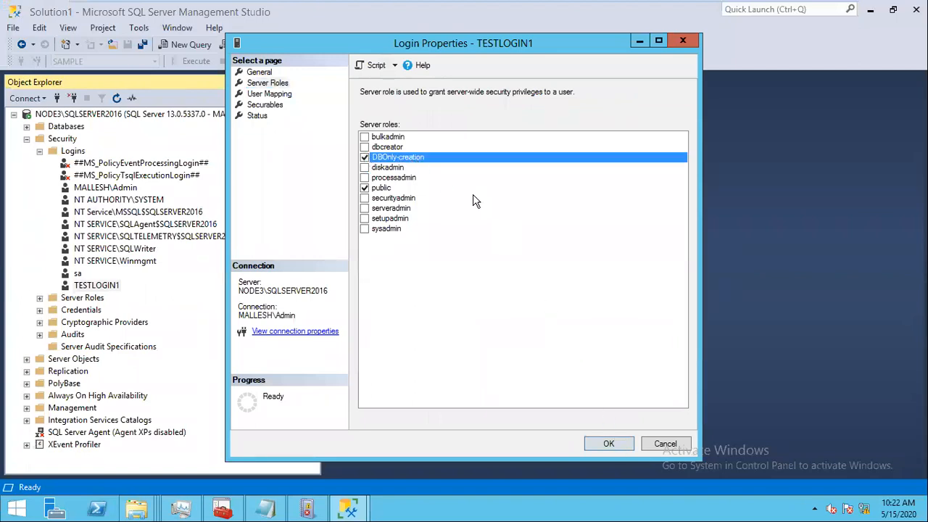
left_click(609, 444)
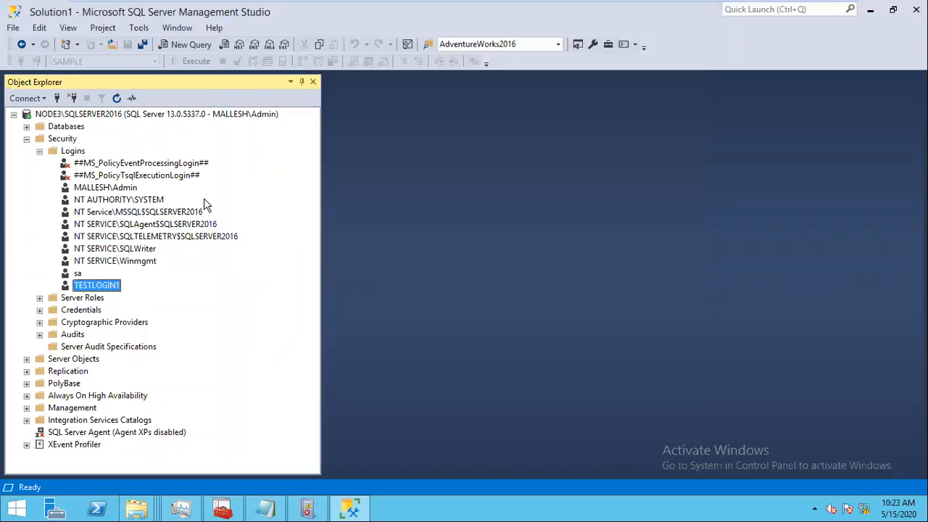
Step: Connect to NODE3\SQLSERVER2016 as testlogin1 via SQL Server Authentication and expand its Databases
left_click(28, 140)
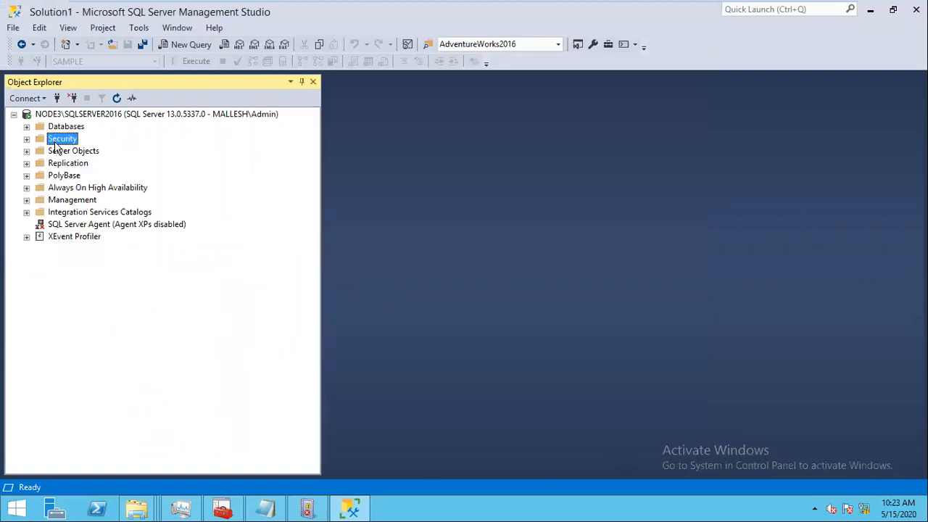
left_click(57, 99)
left_click(613, 170)
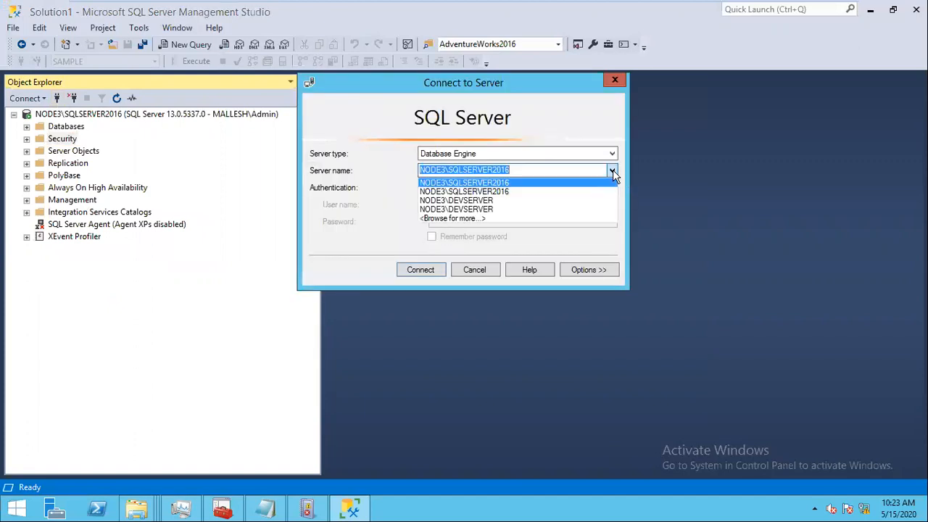
left_click(611, 187)
left_click(611, 187)
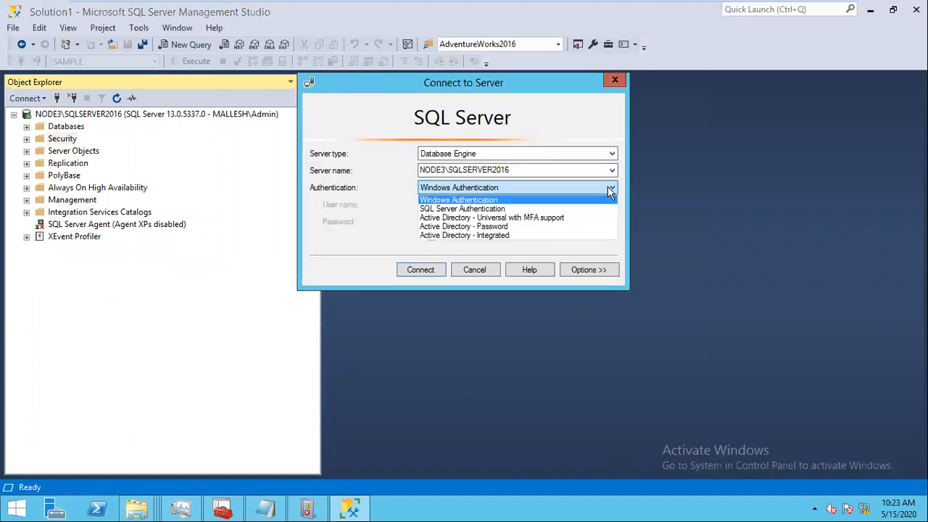
left_click(468, 209)
left_click(462, 220)
type("pass1")
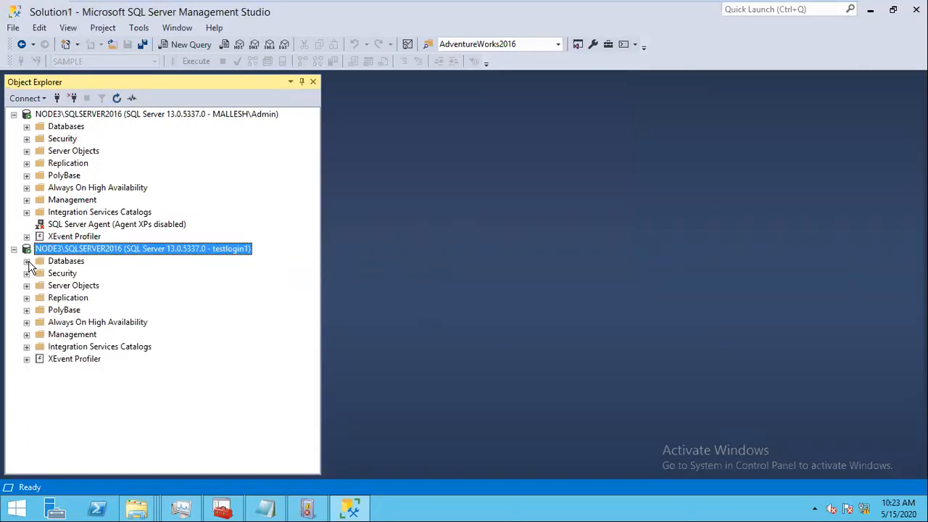
left_click(27, 261)
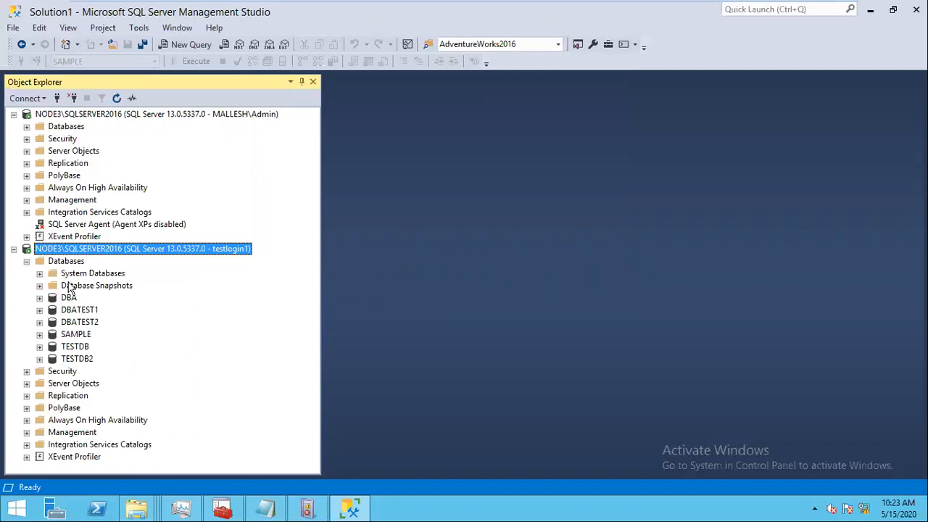
left_click(69, 265)
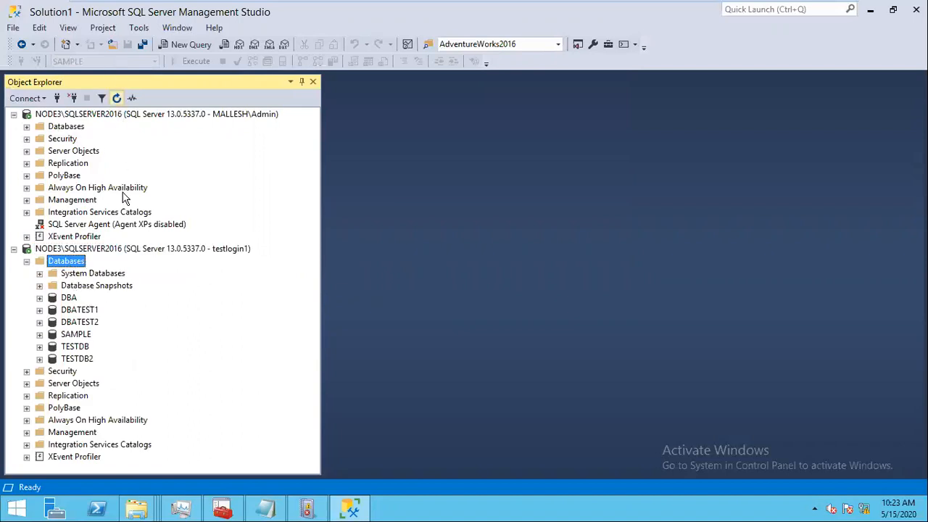
Step: Create a new database named DBA2 under the Databases folder of the testlogin1 connection
right_click(64, 261)
left_click(116, 269)
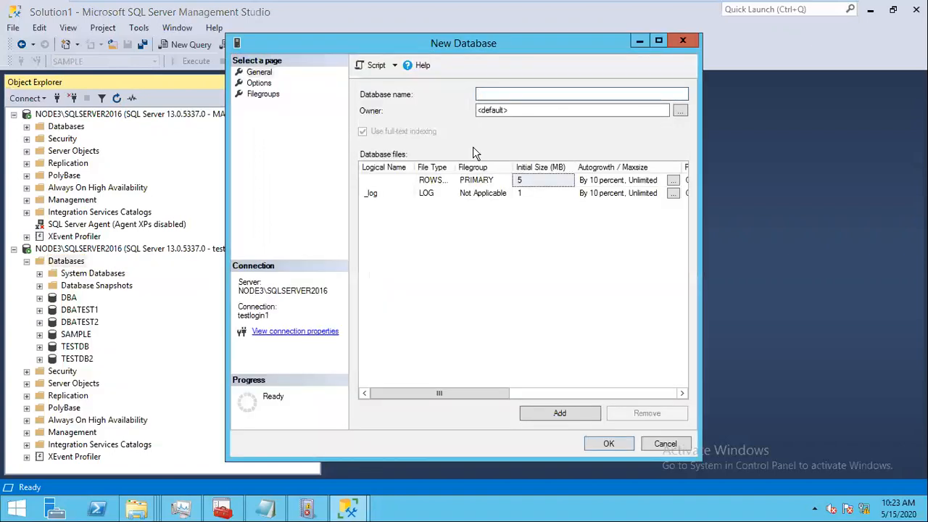
type("test")
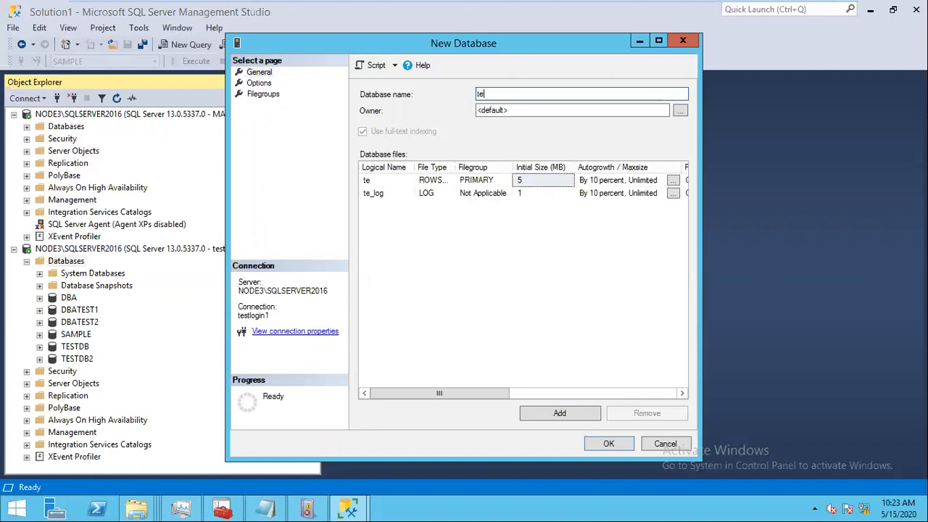
key("BackSpace")
key("BackSpace")
key("BackSpace")
key("BackSpace")
type("DBA2")
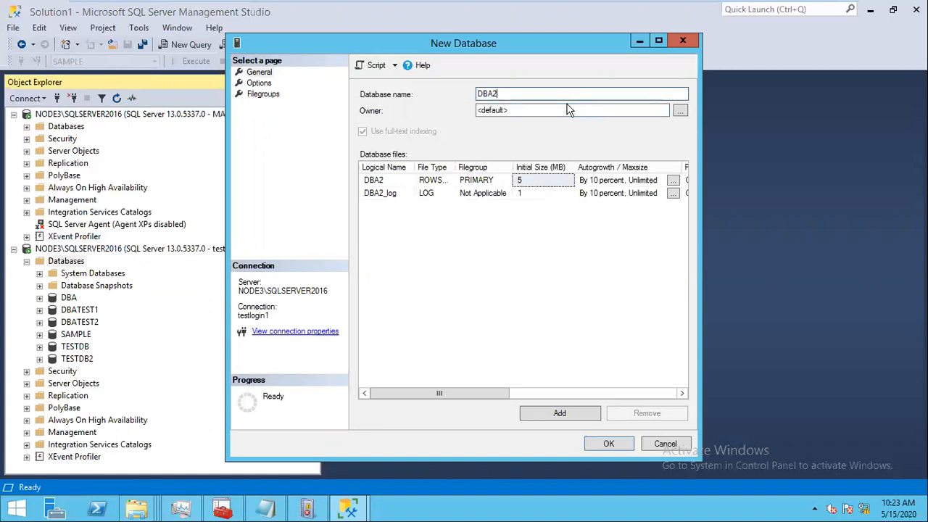
left_click(616, 446)
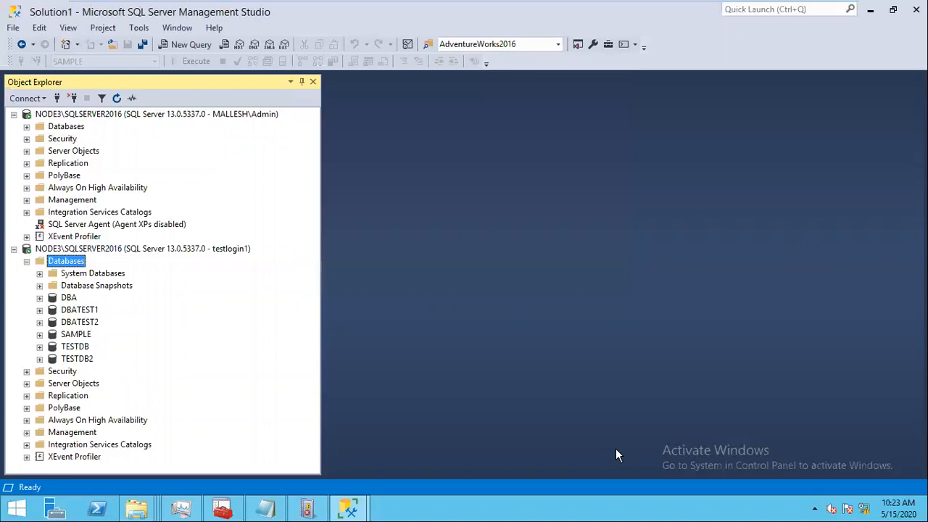
Step: Change DBA2's owner from TESTLOGIN1 to sa in its Database Properties
scroll(317, 336, "up", 1)
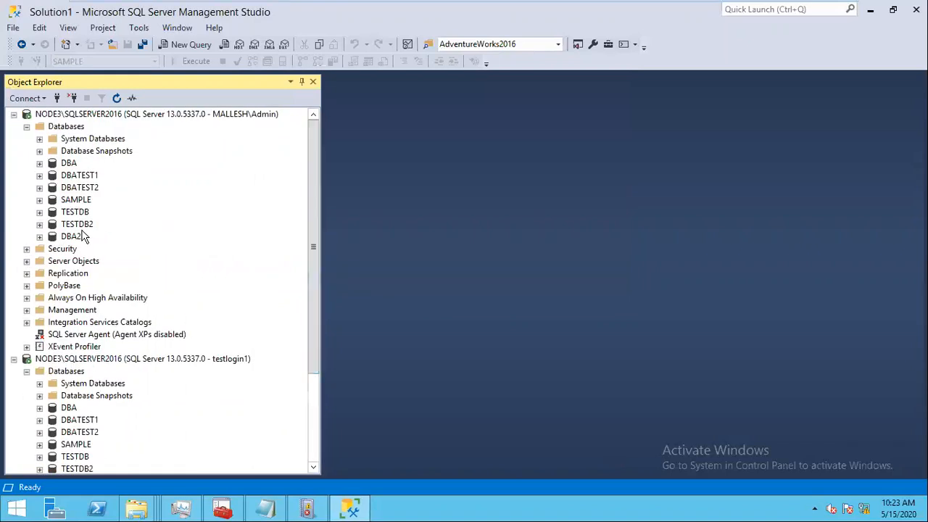
right_click(65, 237)
left_click(109, 447)
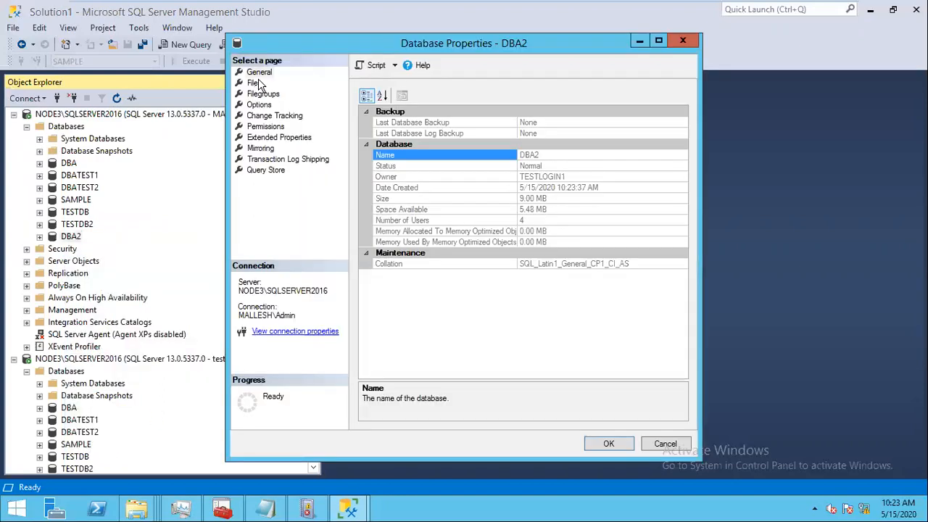
left_click(255, 84)
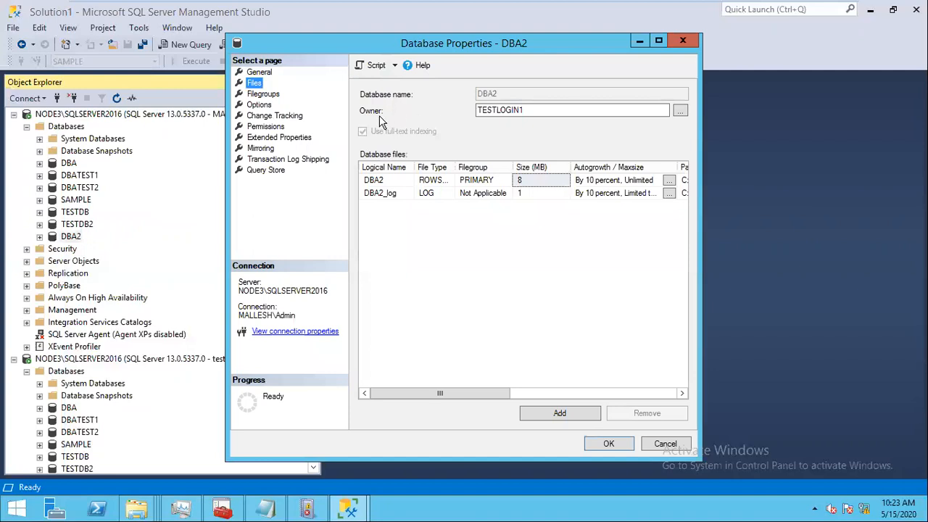
left_click_drag(538, 111, 420, 116)
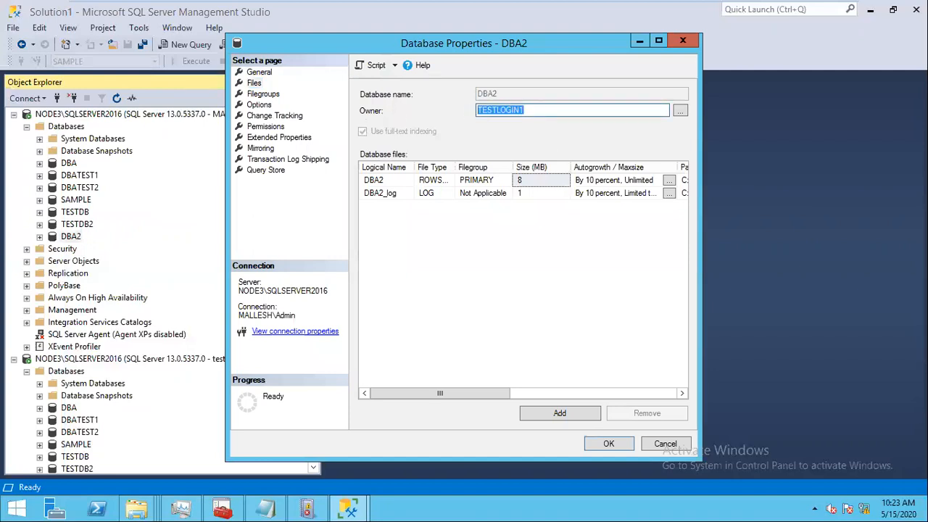
type("sa")
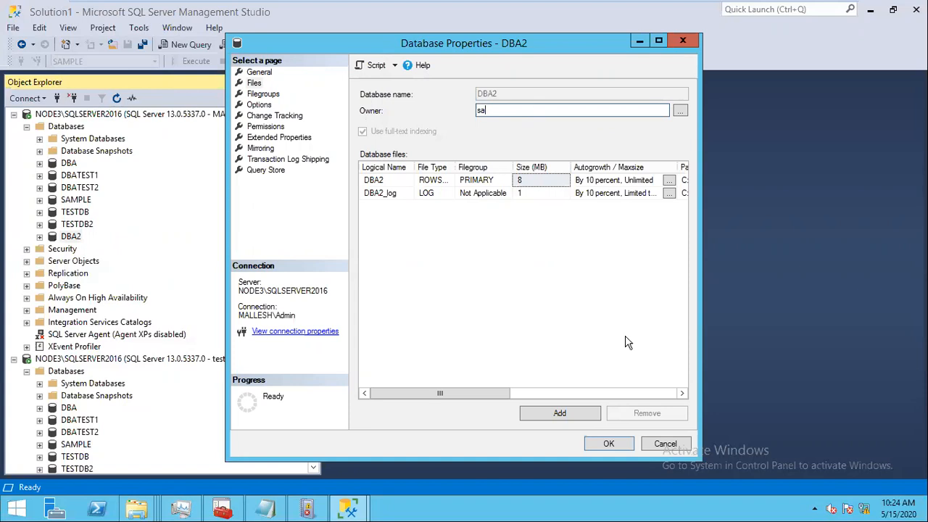
left_click(608, 444)
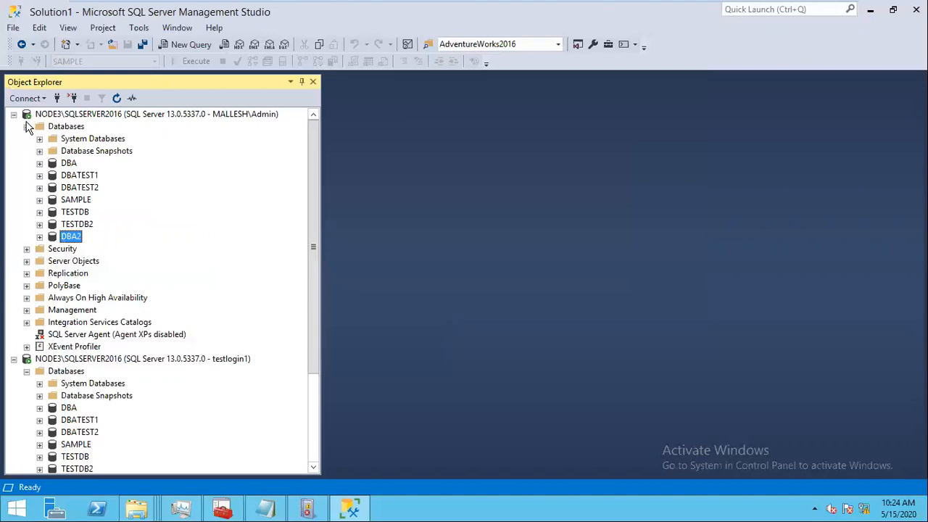
Step: Try expanding DBA2 under the test login and dismiss the not-accessible error
double_click(66, 125)
left_click(80, 114)
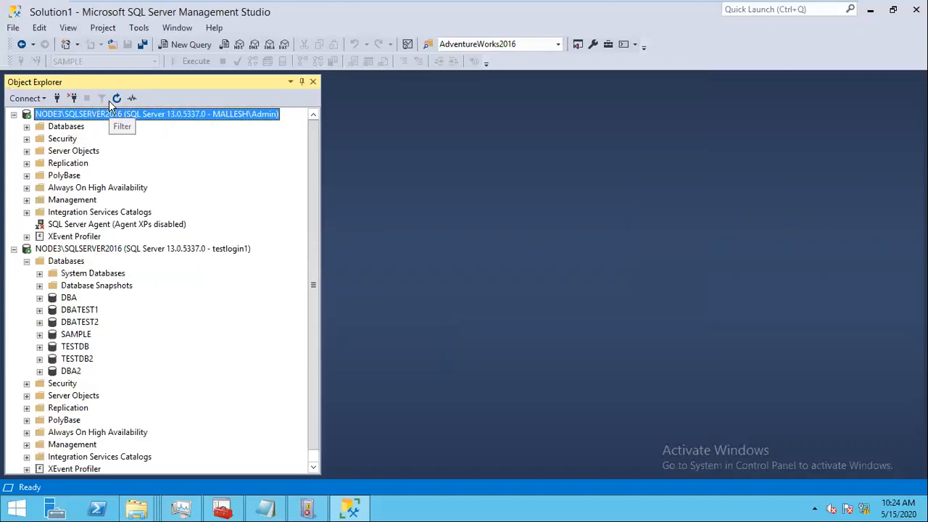
left_click(69, 371)
left_click(41, 371)
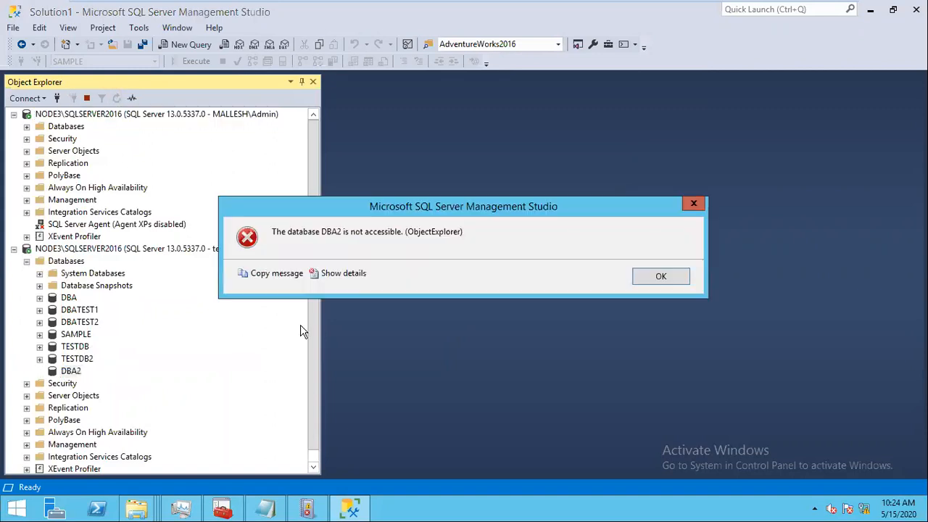
left_click(660, 278)
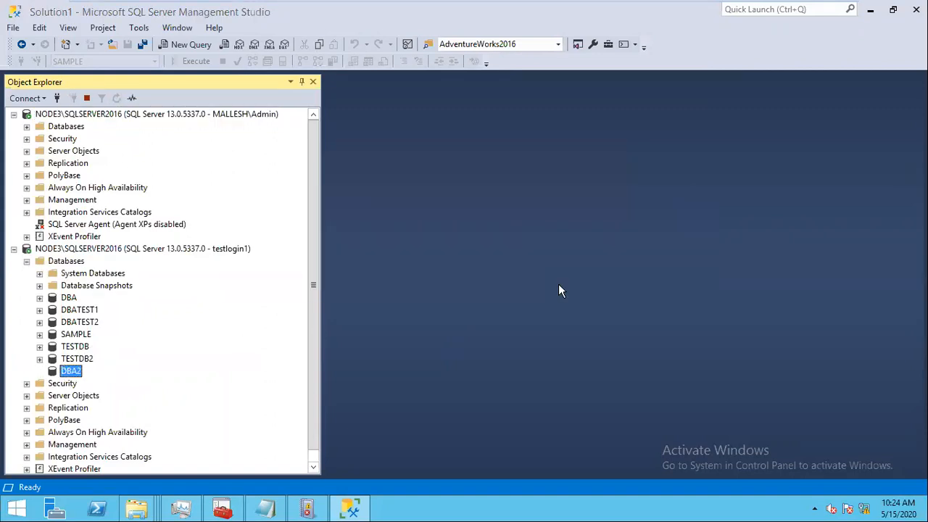
Step: Attempt to delete DBA2 as the test login, then cancel after the failure
right_click(72, 375)
left_click(112, 445)
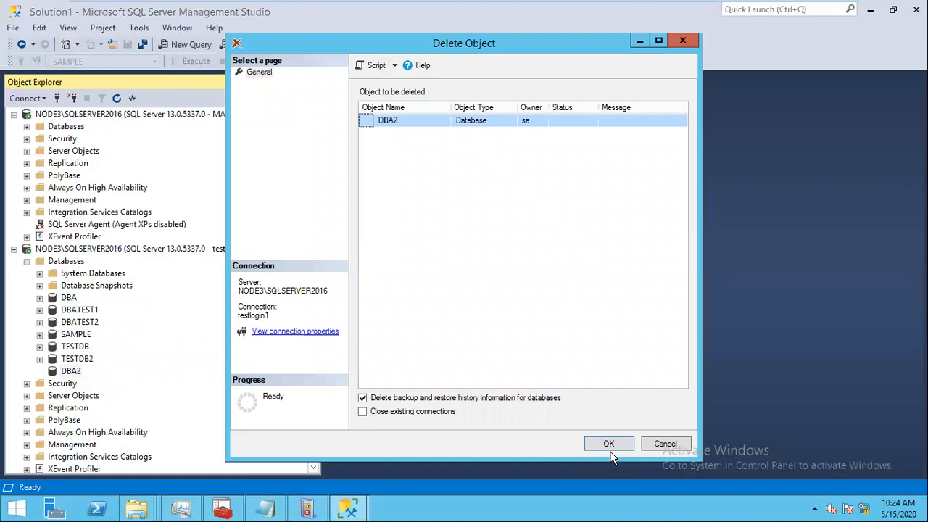
left_click(609, 444)
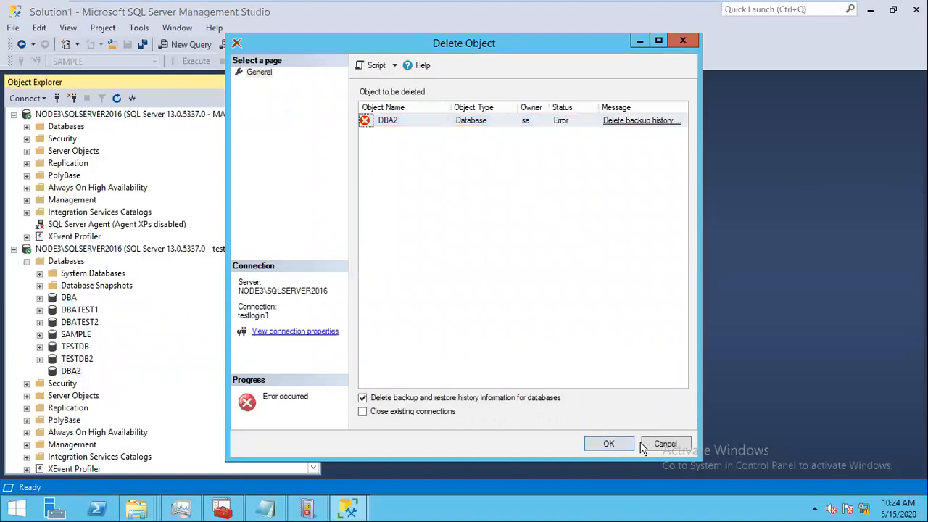
left_click(663, 444)
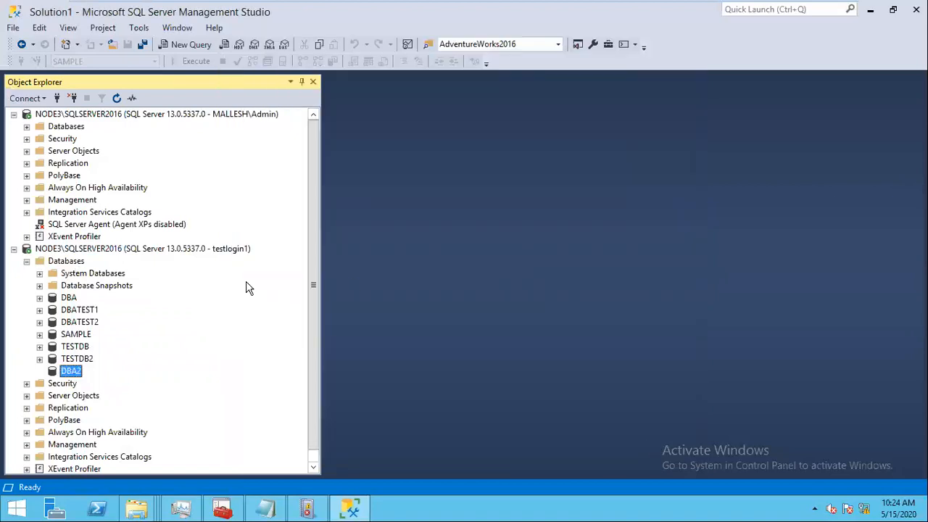
left_click(185, 248)
key("ctrl+n")
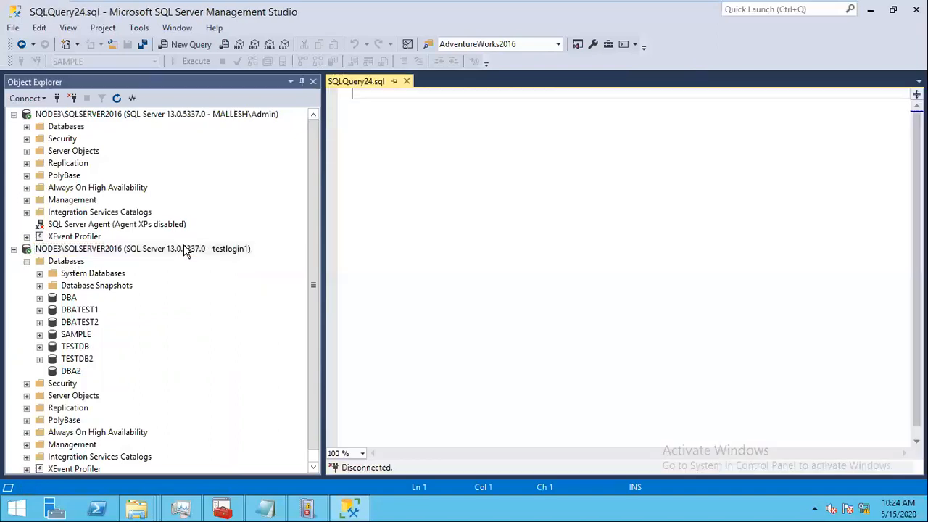
Step: Execute DROP DATABASE DBA2 as testlogin1, which fails with Msg 3701, then close the query
type("dro")
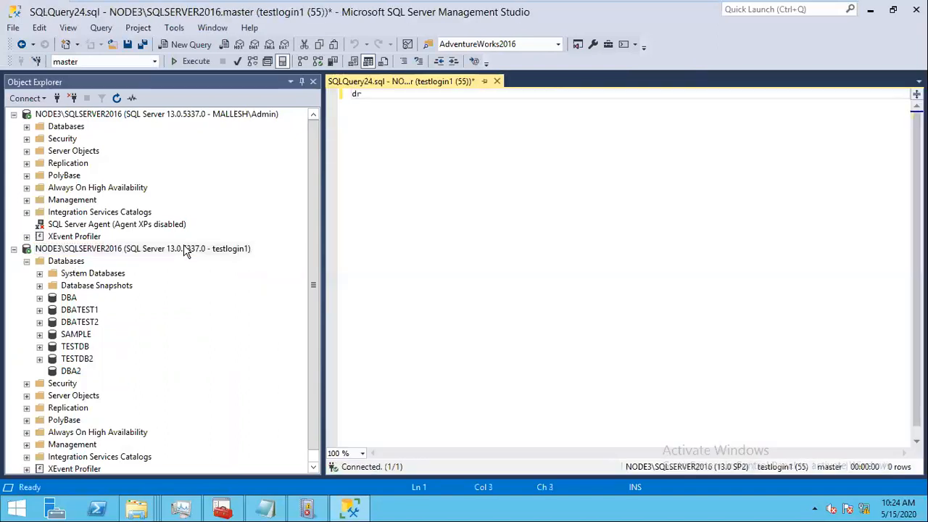
key("BackSpace")
key("BackSpace")
key("BackSpace")
type("DROP DATABASE DB")
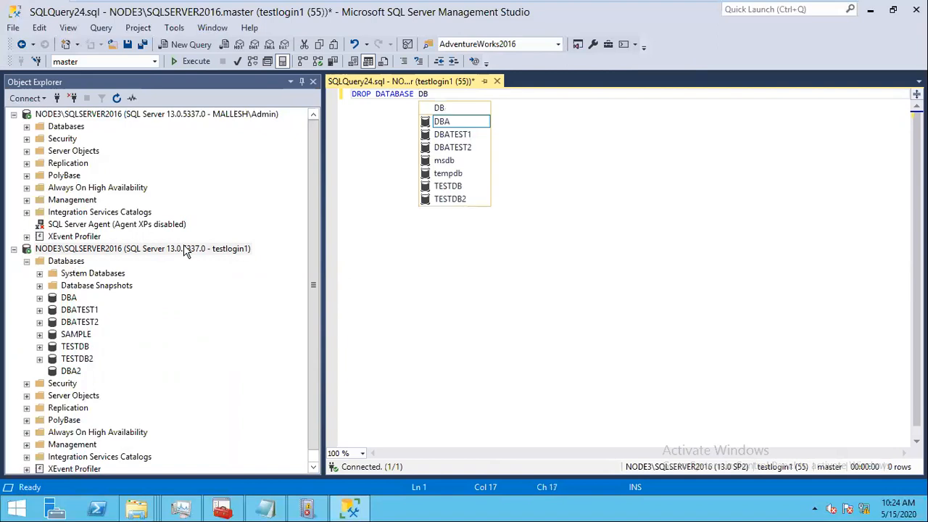
type("A")
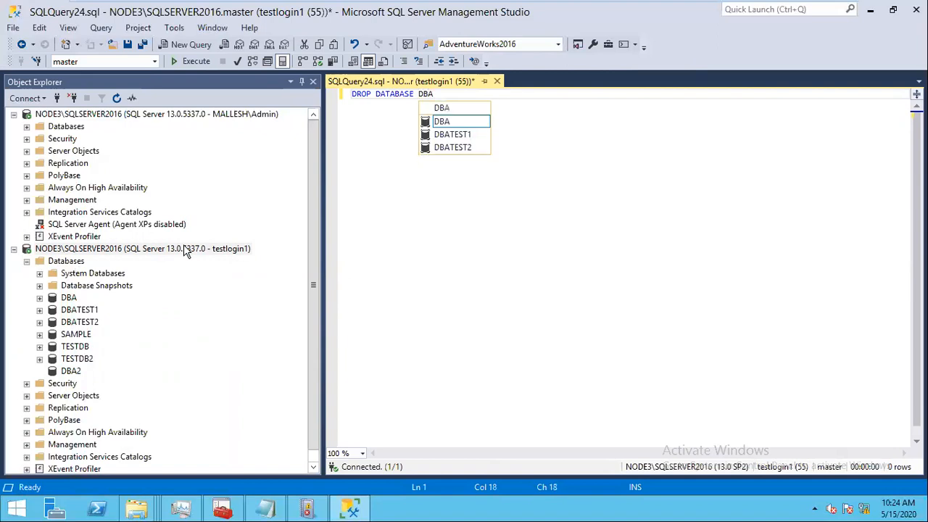
type("2")
left_click(189, 63)
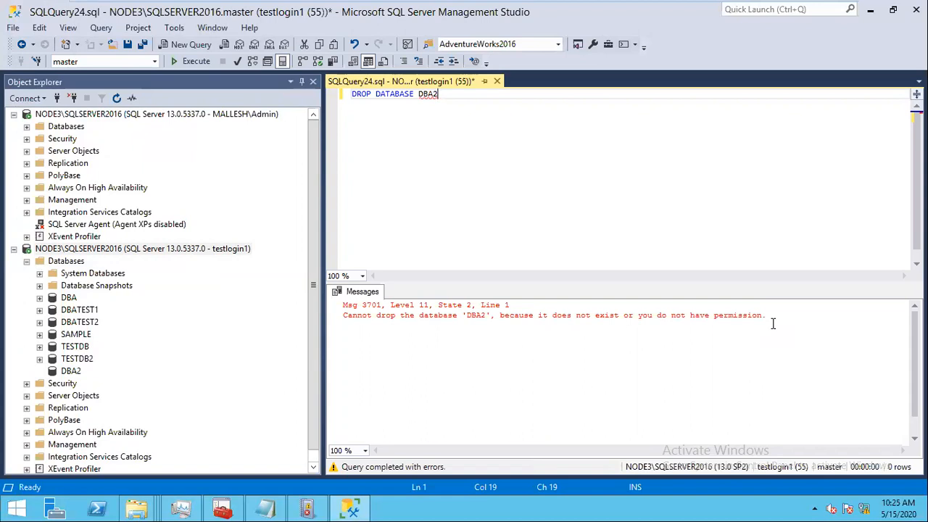
left_click(497, 81)
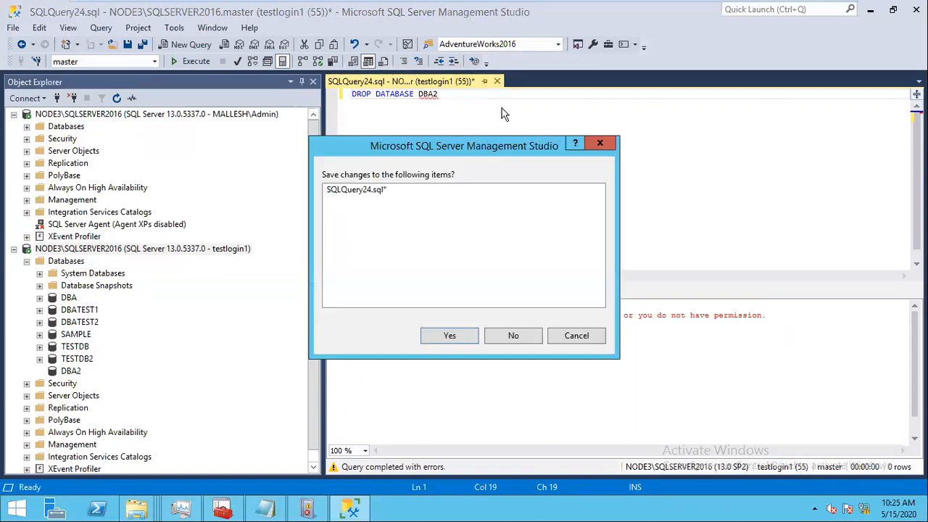
Step: Discard the unsaved SQLQuery24.sql, collapse both server trees, and disconnect the testlogin1 connection
left_click(513, 336)
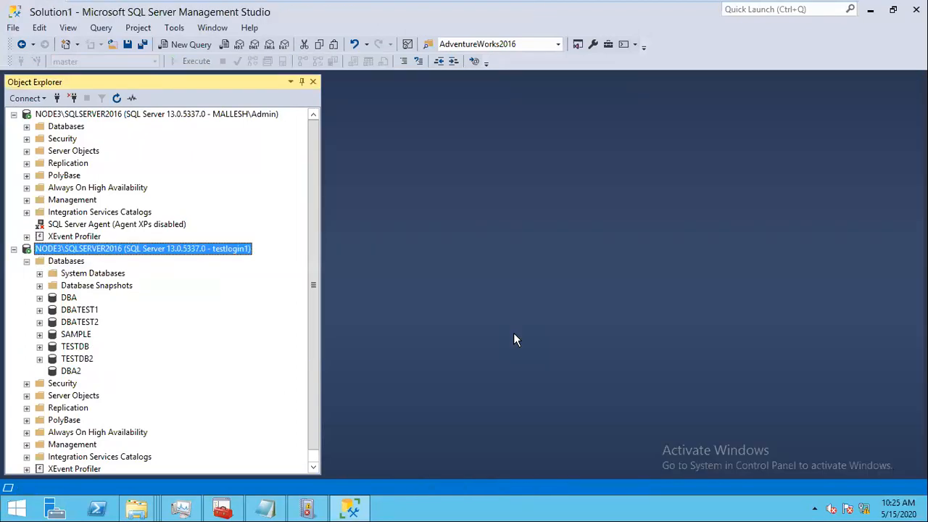
left_click(13, 249)
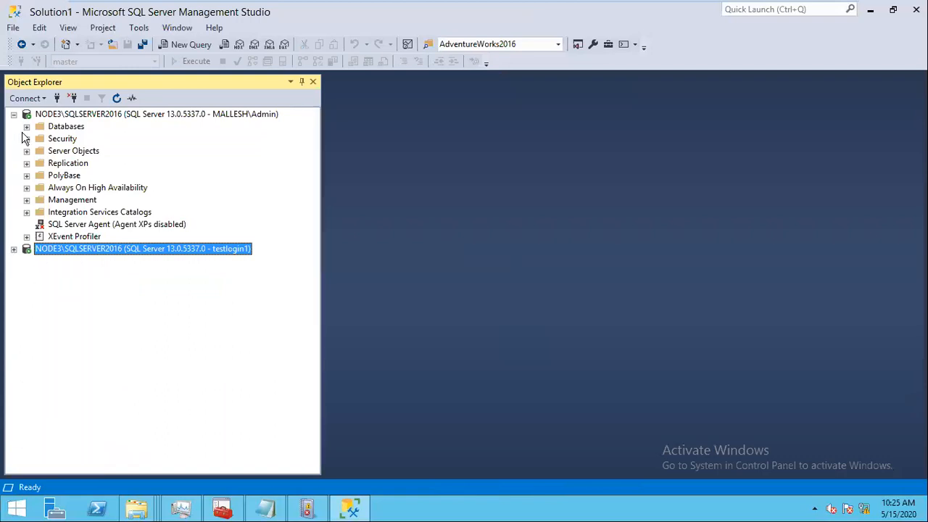
left_click(13, 114)
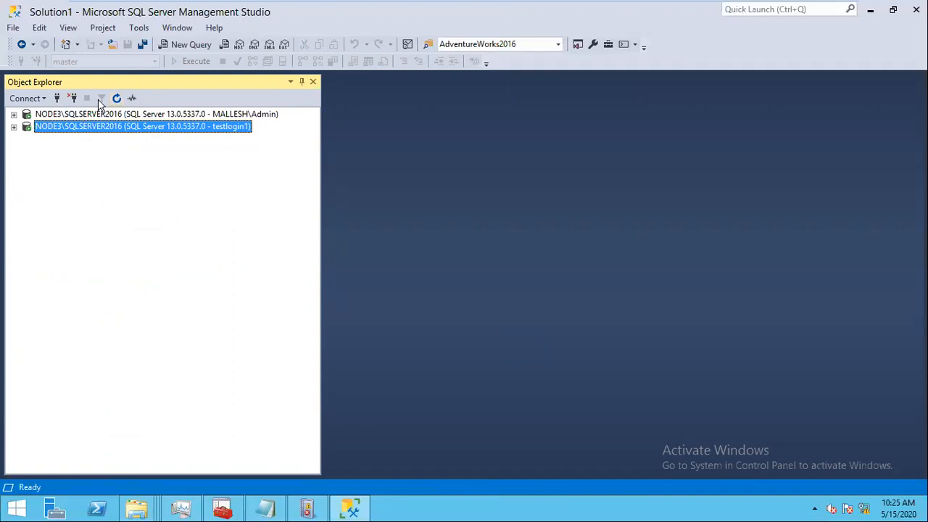
left_click(73, 98)
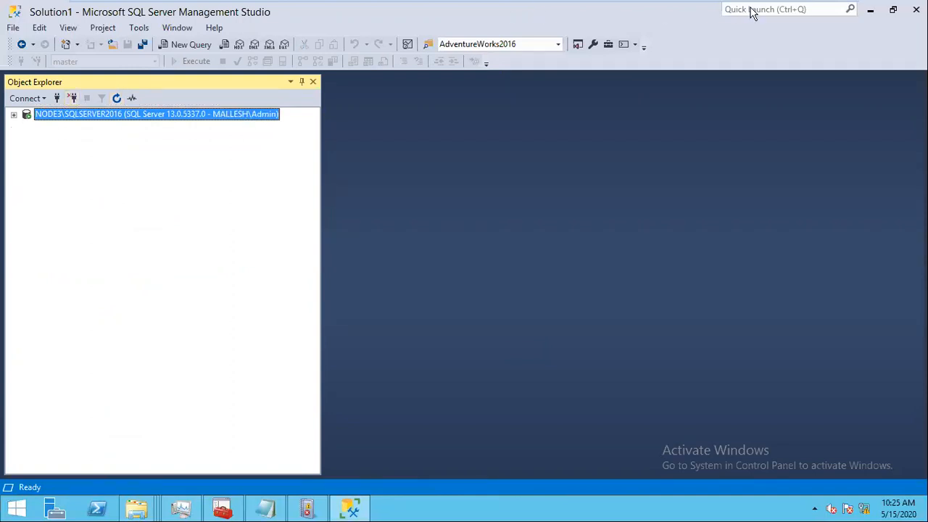
mouse_move(788, 11)
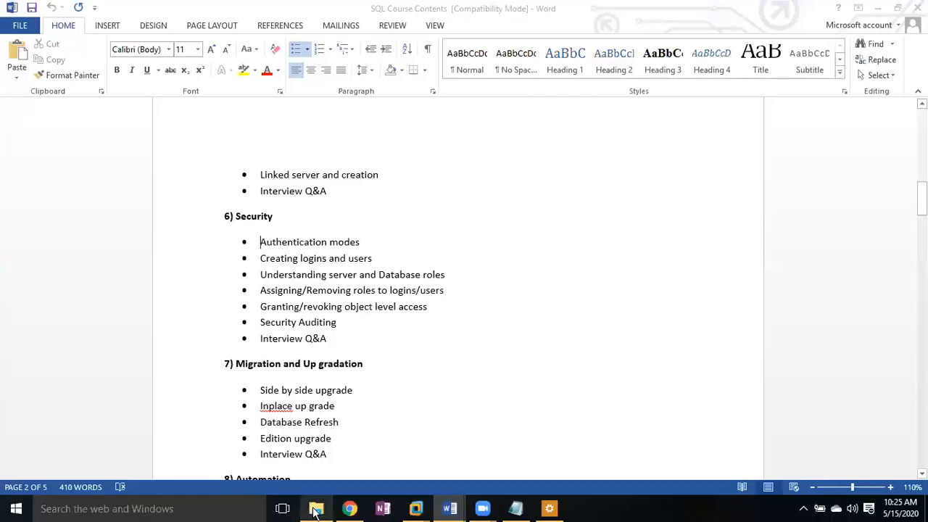
Step: Open the SQL 2012 folder under D:\DBA\New_Topics and its SQL Server 2012 new-features document
left_click(316, 510)
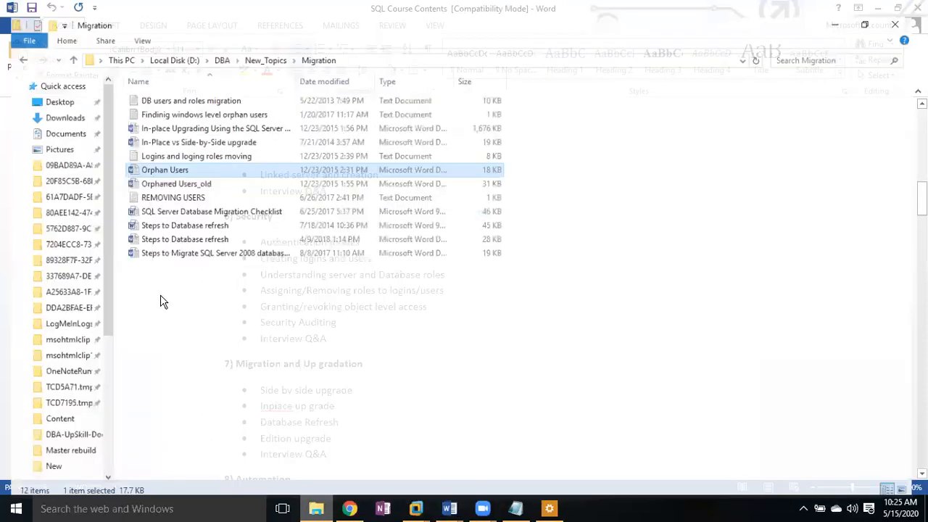
key("BackSpace")
left_click(161, 300)
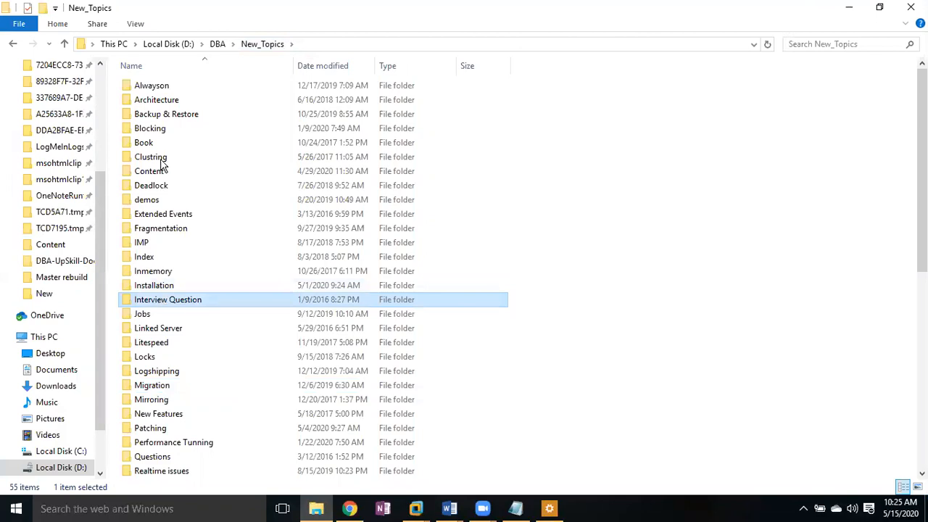
scroll(159, 160, "down", 9)
left_click(161, 159)
double_click(150, 157)
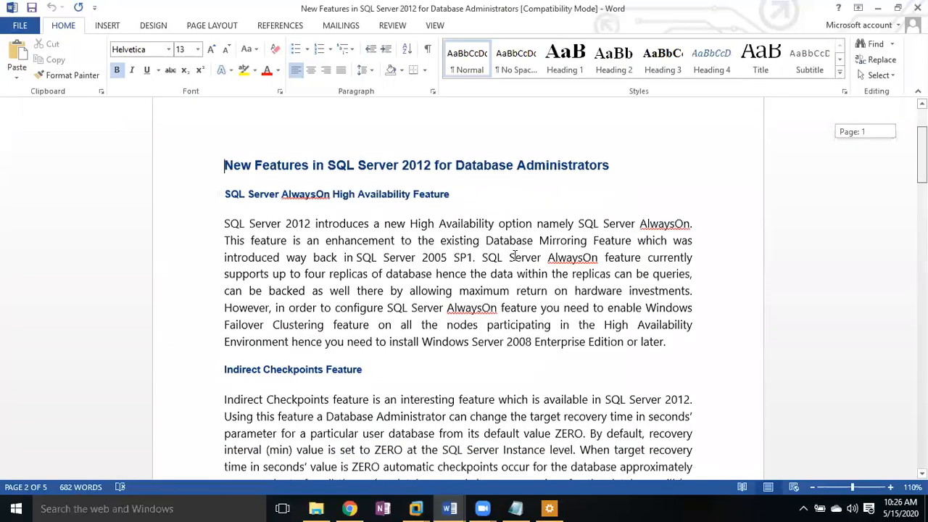
Step: Select the For Enabling contained-authentication script in Word and switch to the Node3 VM
scroll(458, 289, "down", 5)
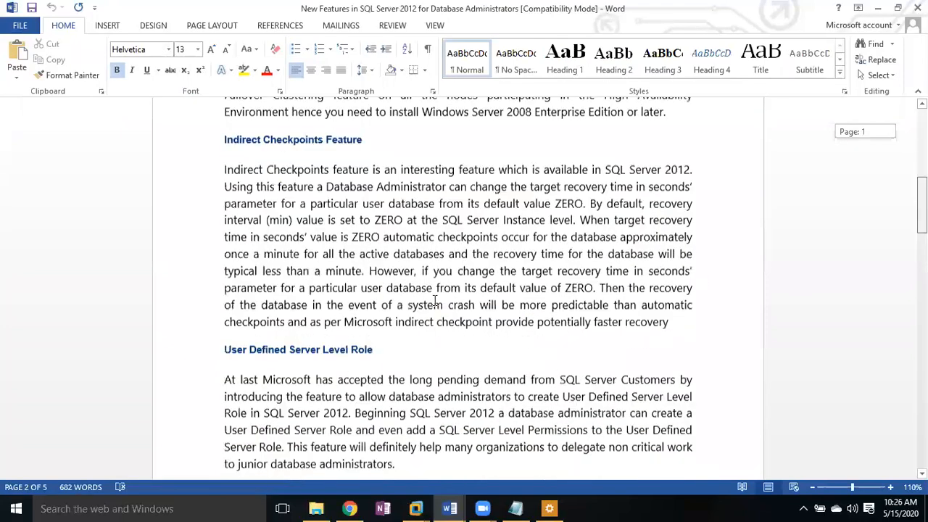
scroll(435, 301, "down", 10)
left_click(369, 400, "shift")
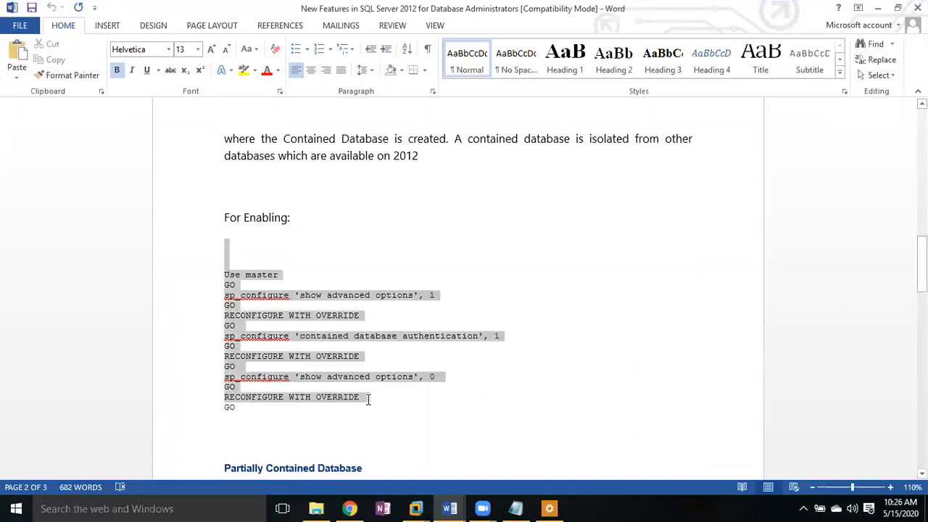
left_click(367, 407, "shift")
key("ctrl+c")
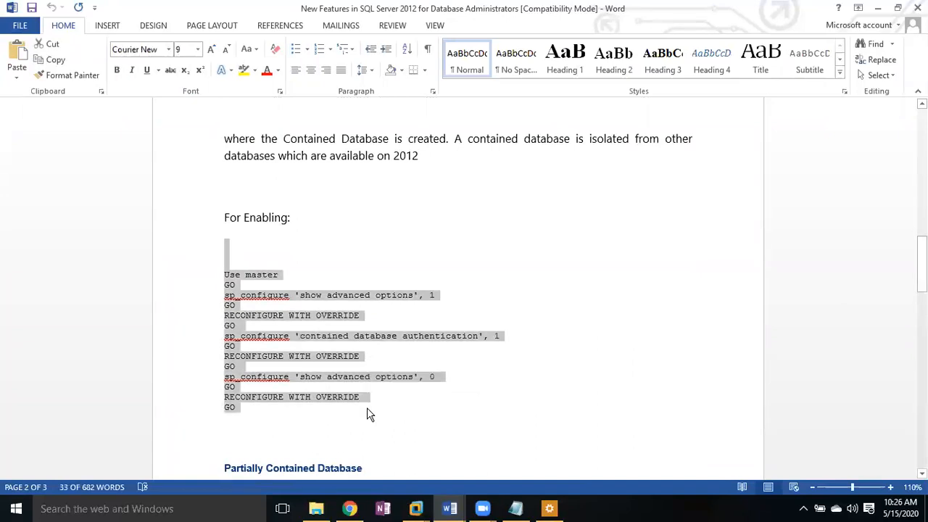
left_click(416, 509)
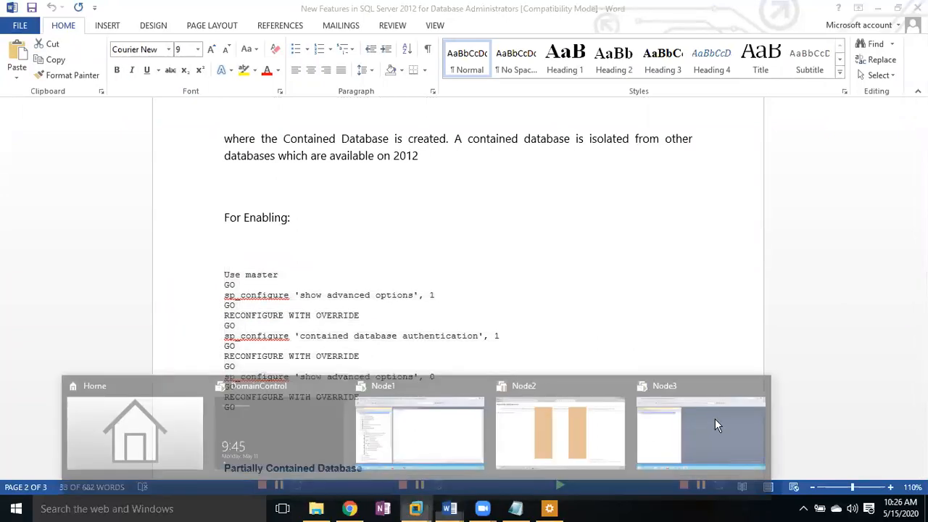
left_click(715, 426)
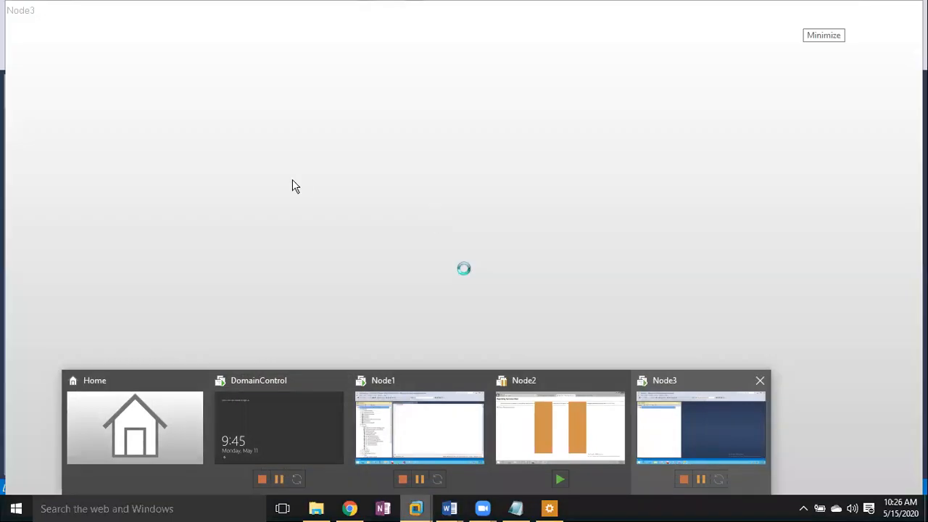
Step: Paste the contained database authentication script into a new SQLQuery25.sql query on Node3
key("ctrl+n")
key("ctrl+v")
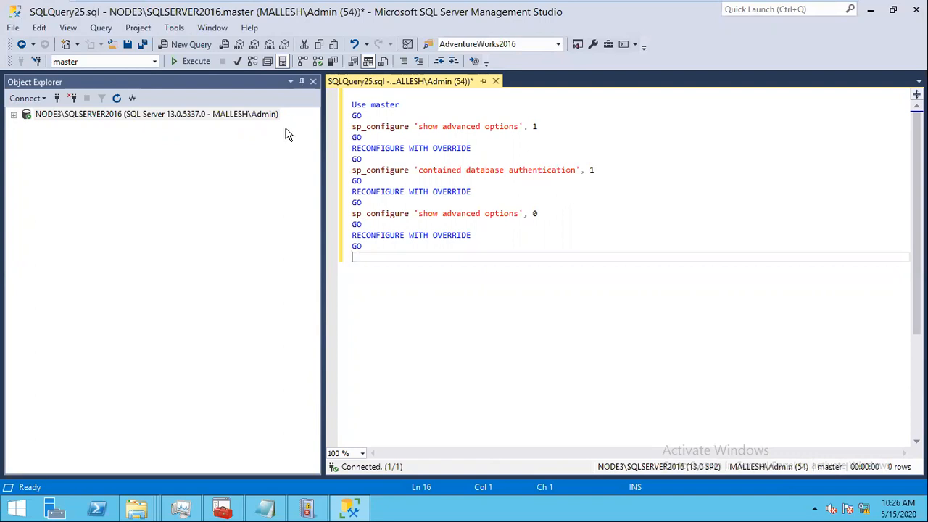
Step: Run the script changing 'contained database authentication' from 0 to 1, then expand down to the DBA database
left_click(192, 62)
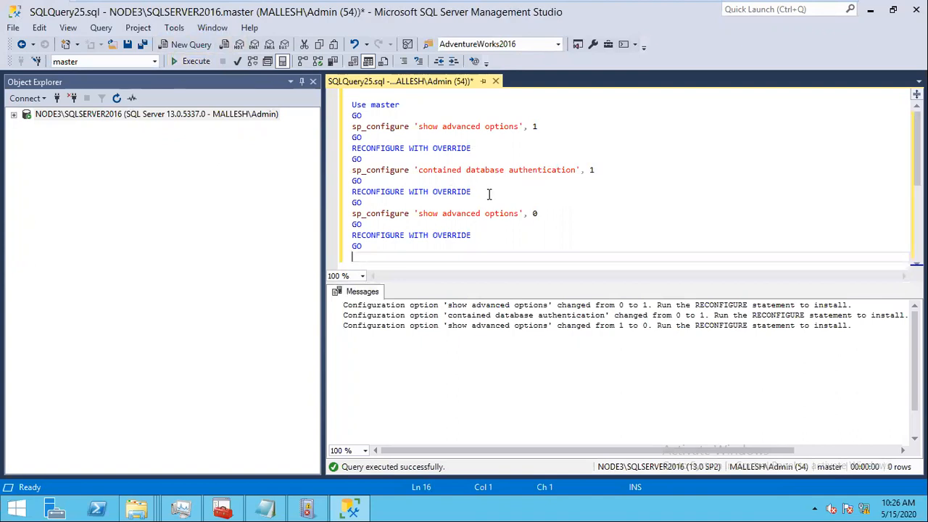
left_click(13, 116)
left_click(116, 97)
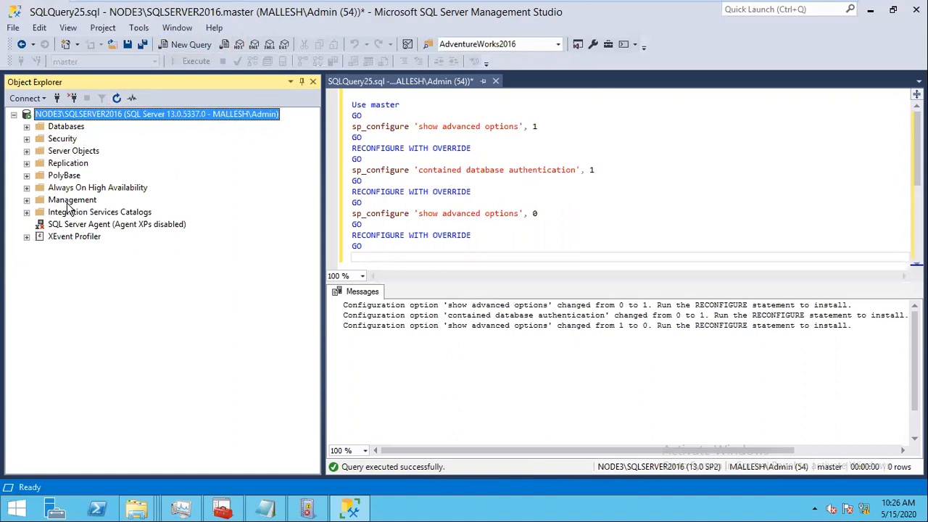
left_click(27, 126)
left_click(40, 163)
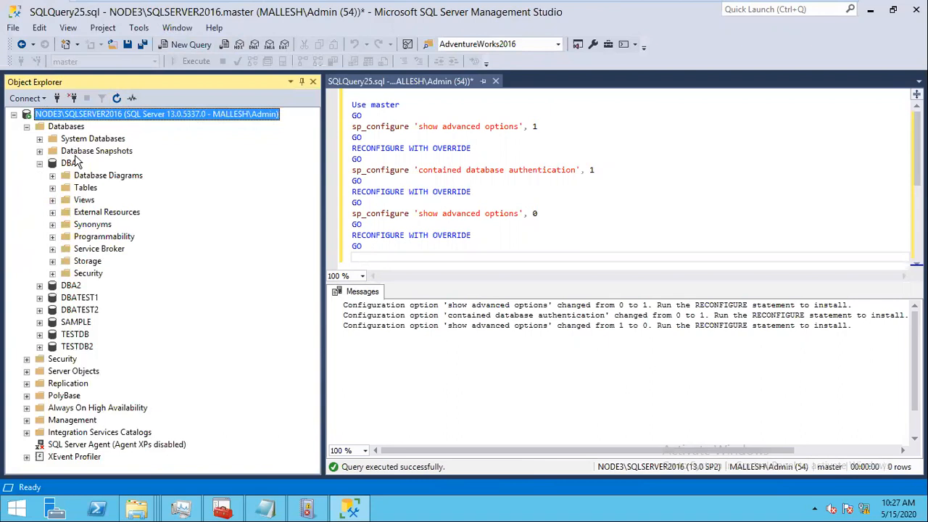
Step: Set the DBA database's Containment type to Partial on its Options page and apply
right_click(70, 164)
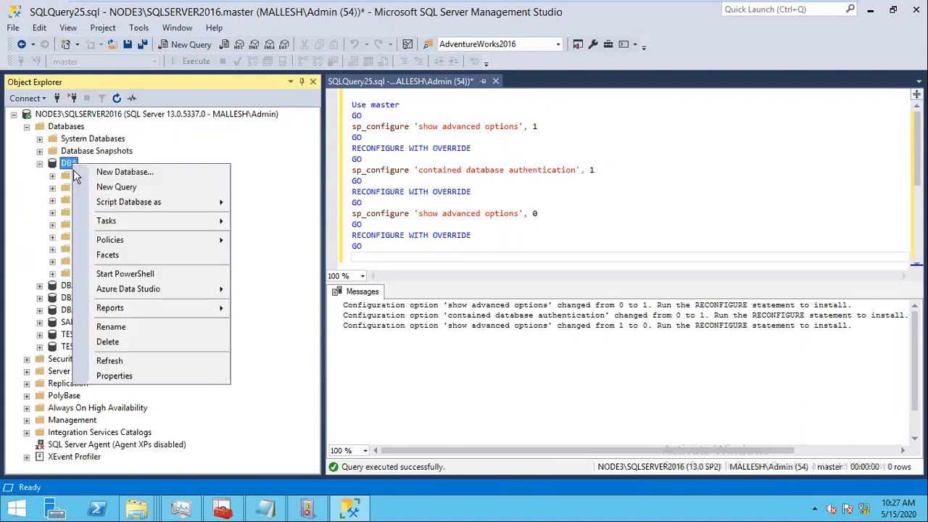
left_click(140, 375)
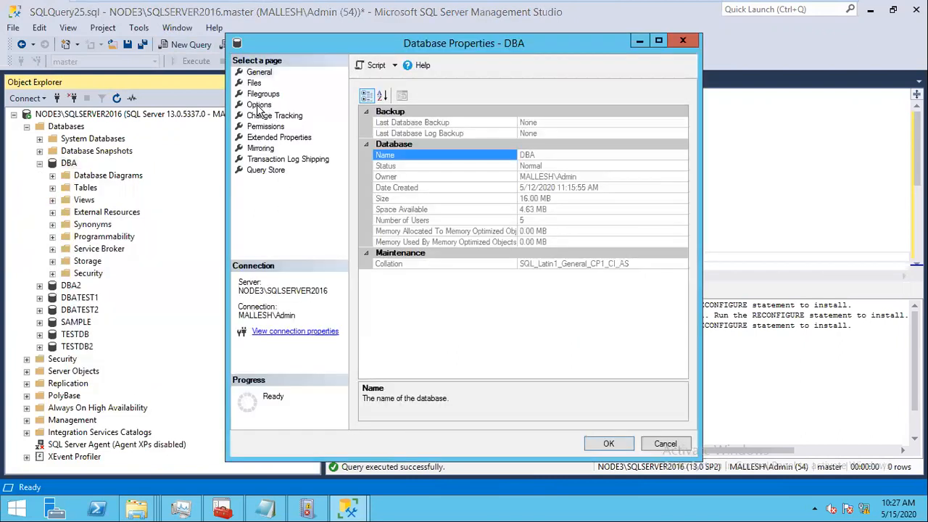
left_click(259, 105)
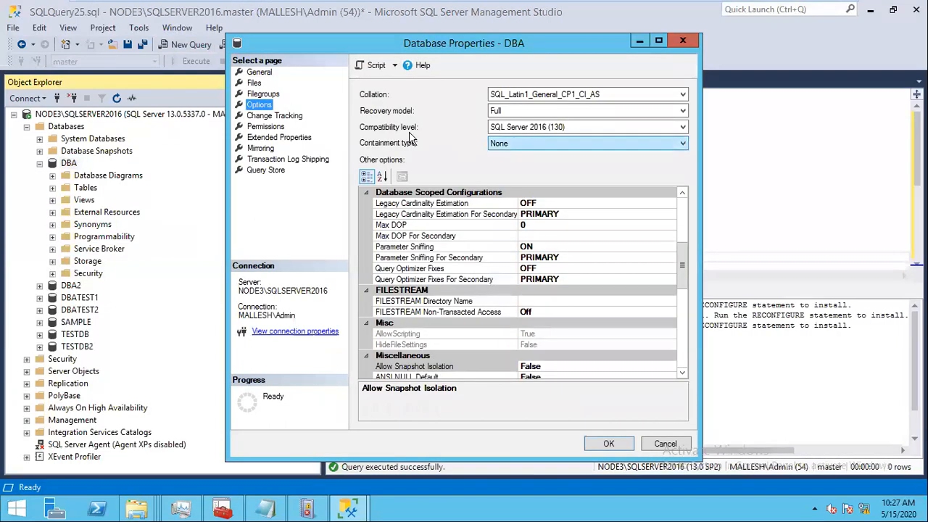
left_click(523, 144)
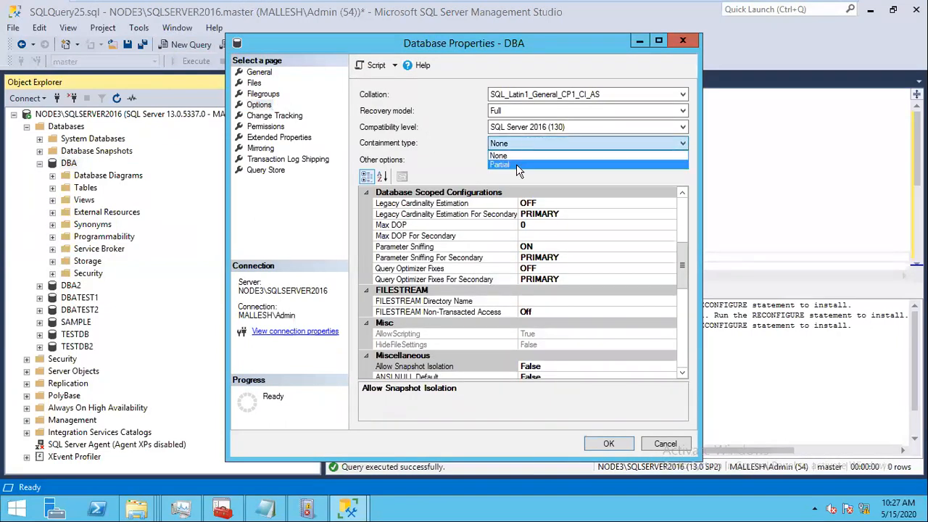
left_click(516, 164)
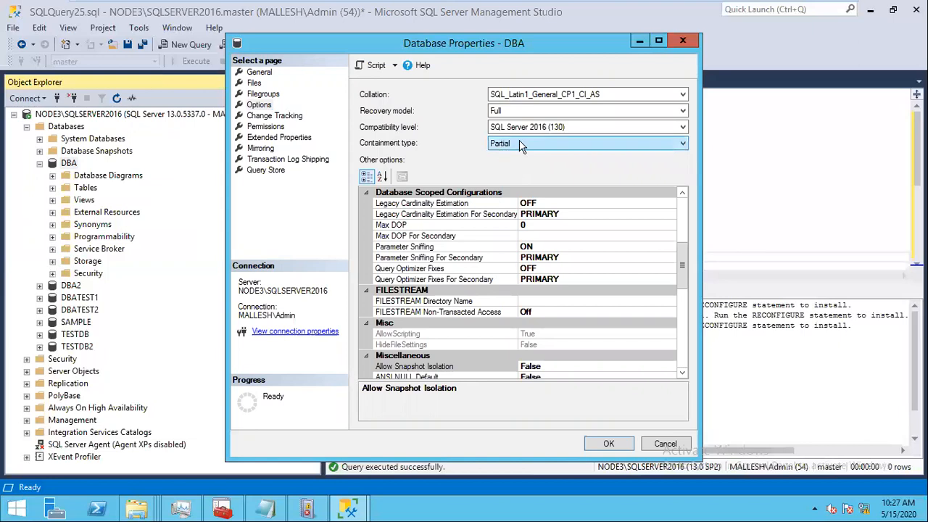
left_click(658, 41)
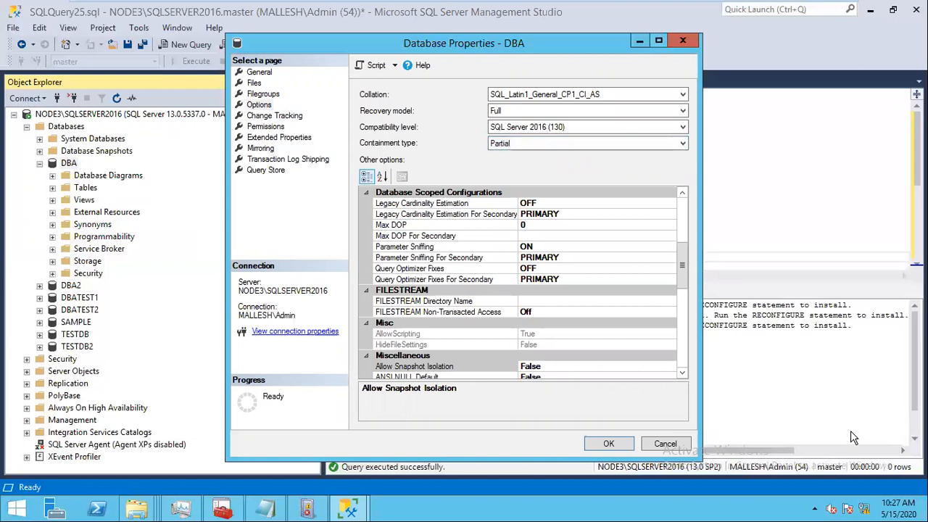
left_click(833, 483)
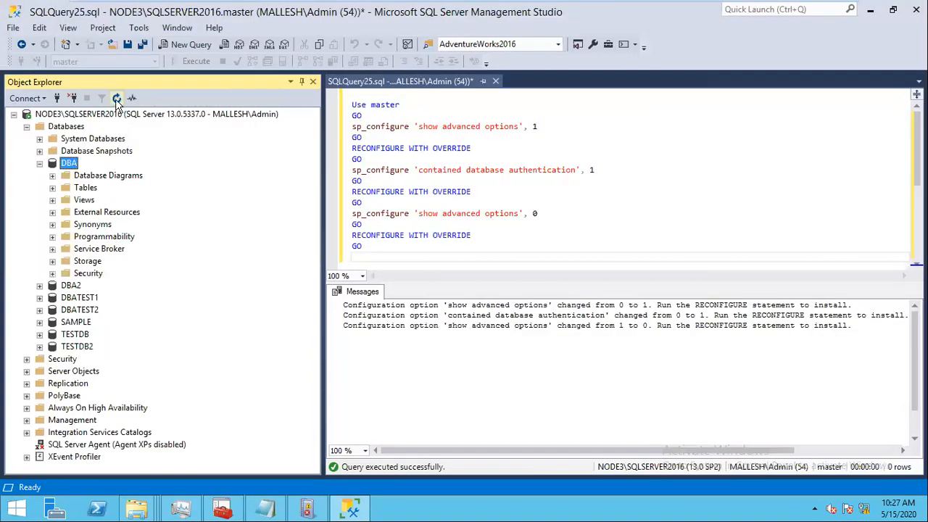
Step: Start a new DBA database user named CONTAINUSER, entering and confirming its password
left_click(52, 273)
left_click(65, 286)
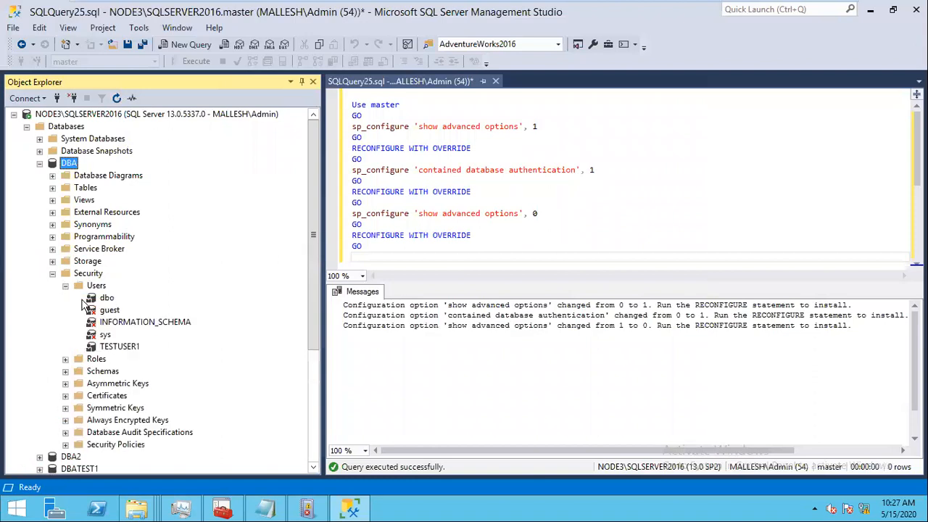
right_click(97, 286)
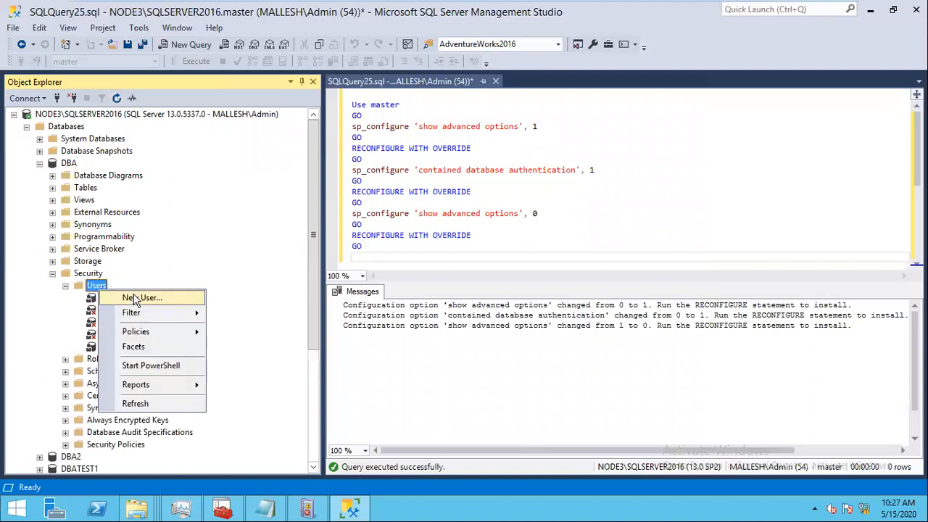
left_click(138, 298)
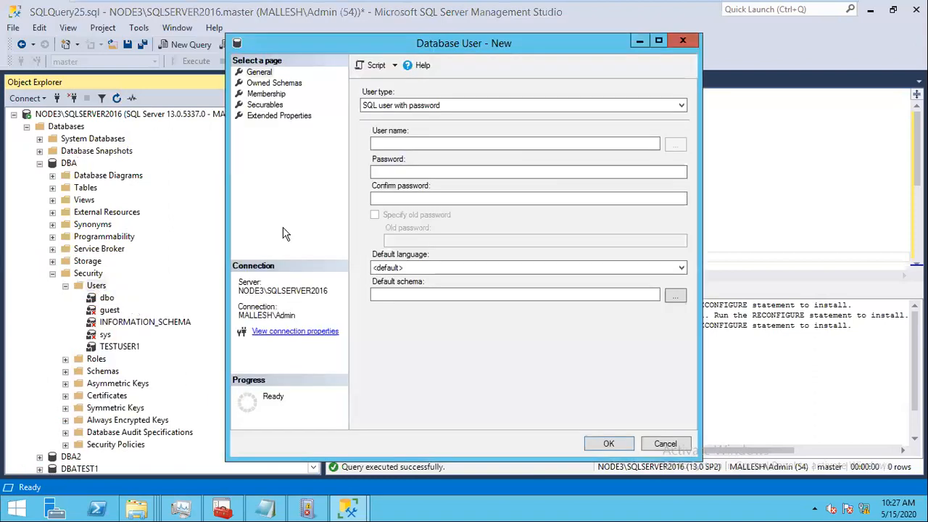
left_click(409, 141)
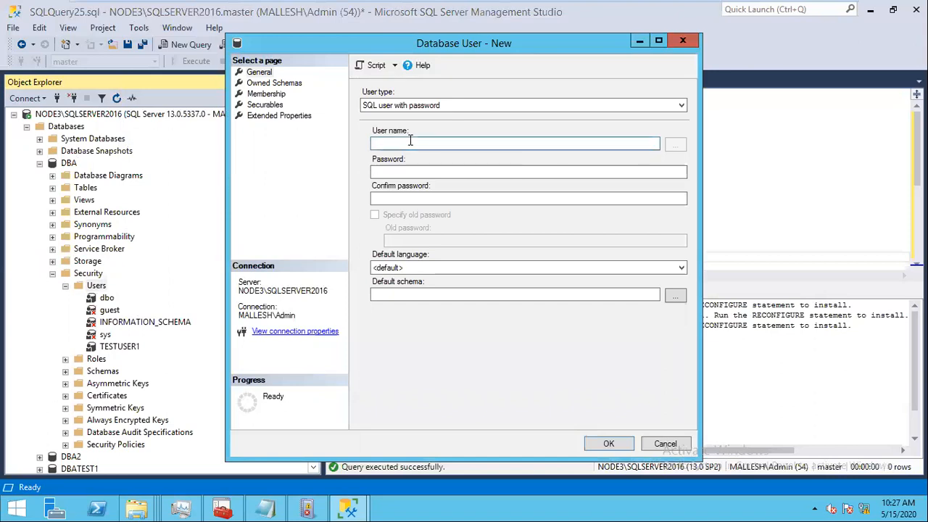
type("CONTAINUSER")
left_click(424, 171)
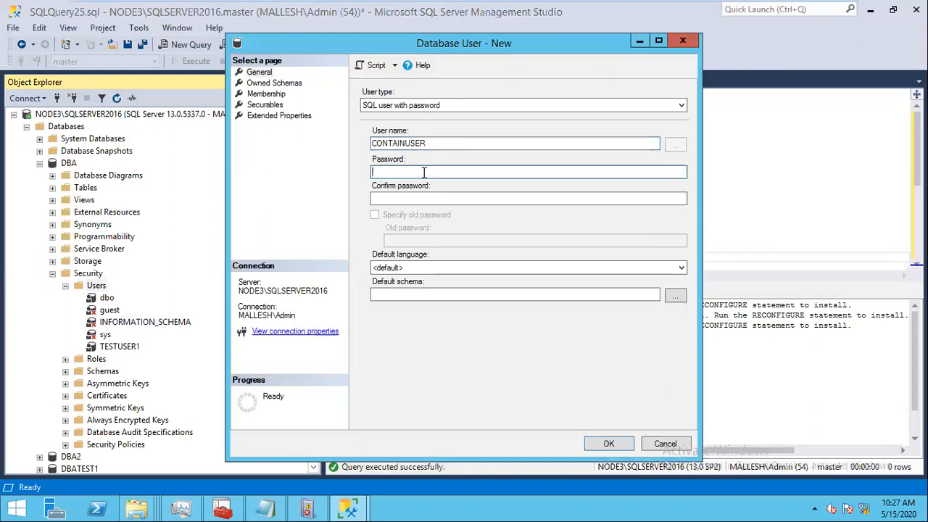
type("●●●")
key("Tab")
type("●●●")
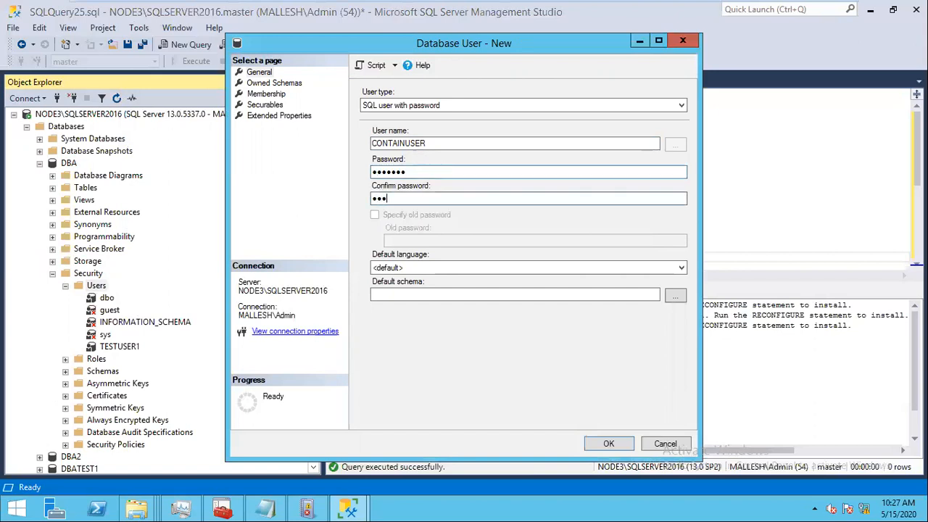
type("●")
Step: Add CONTAINUSER to the db_owner role, review the General settings, and create the user
left_click(277, 94)
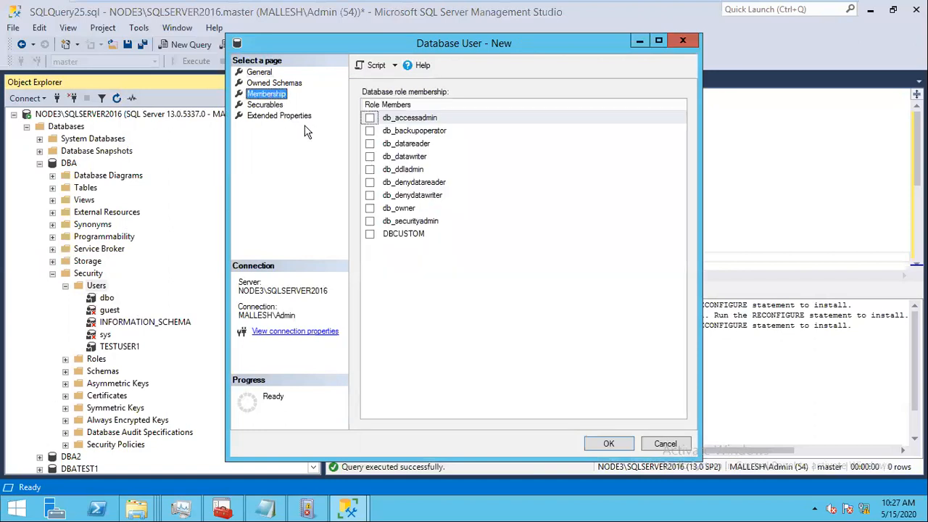
left_click(369, 209)
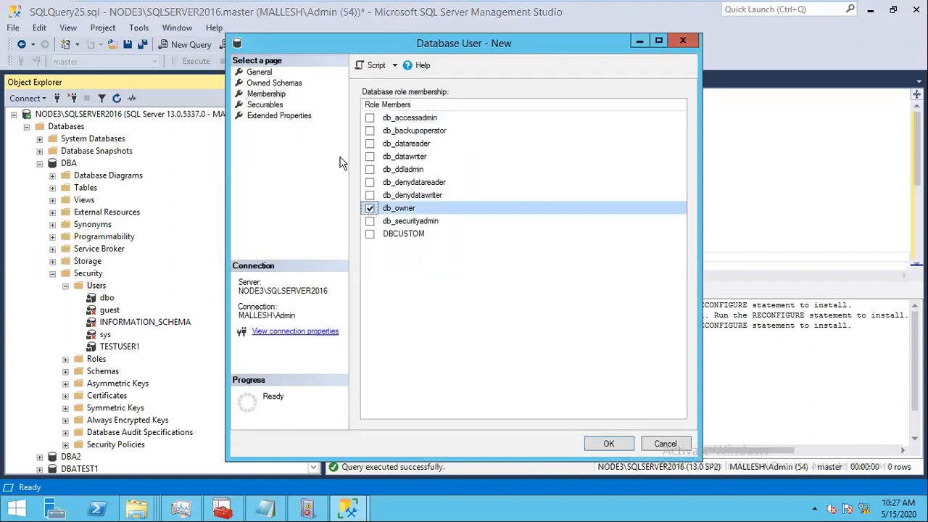
left_click(260, 73)
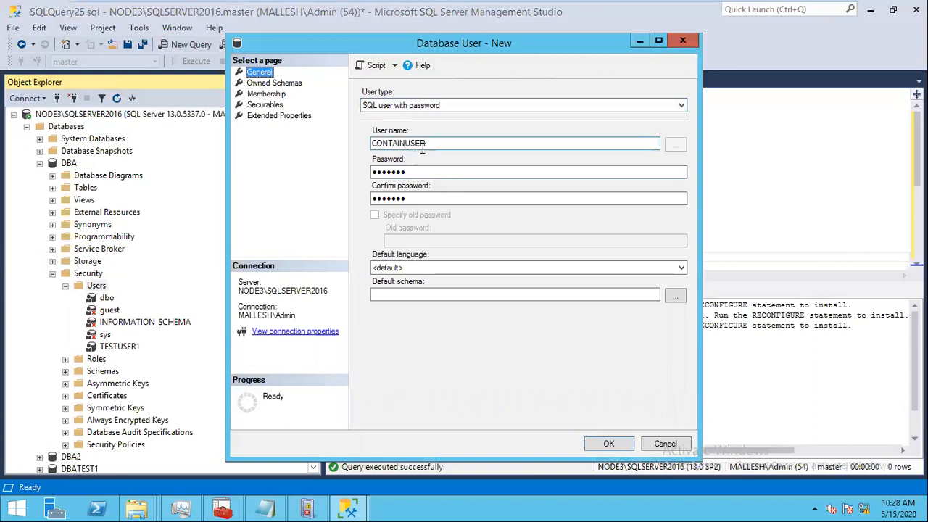
left_click(265, 94)
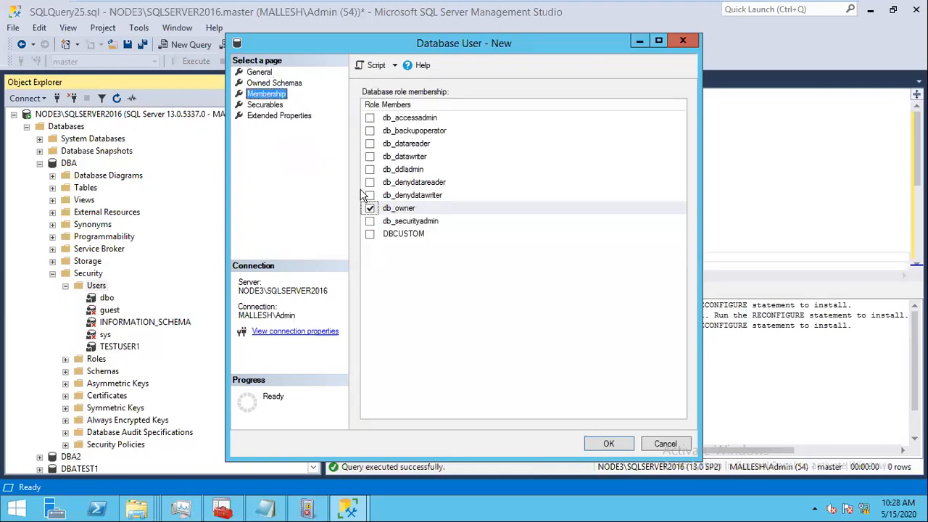
left_click(609, 444)
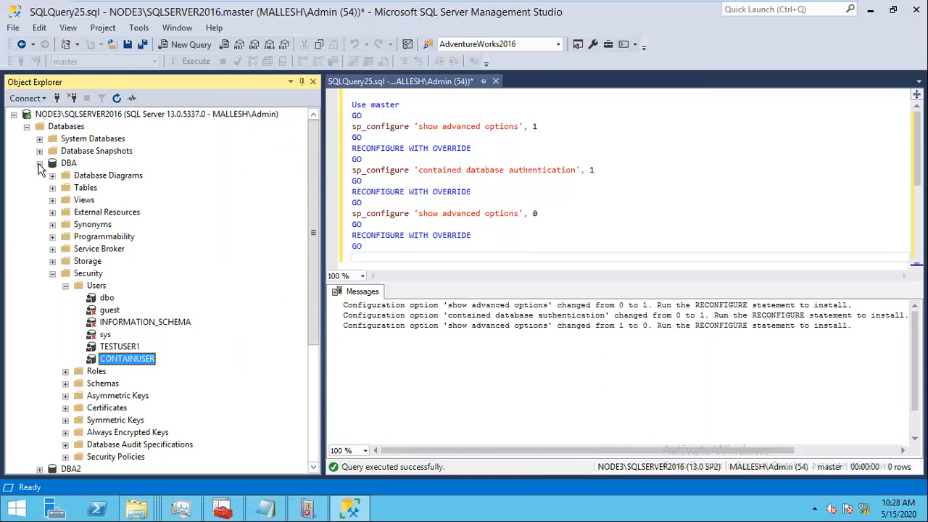
Step: Begin a new Object Explorer connection using SQL Server Authentication with login 'contrain' and its password
left_click(40, 163)
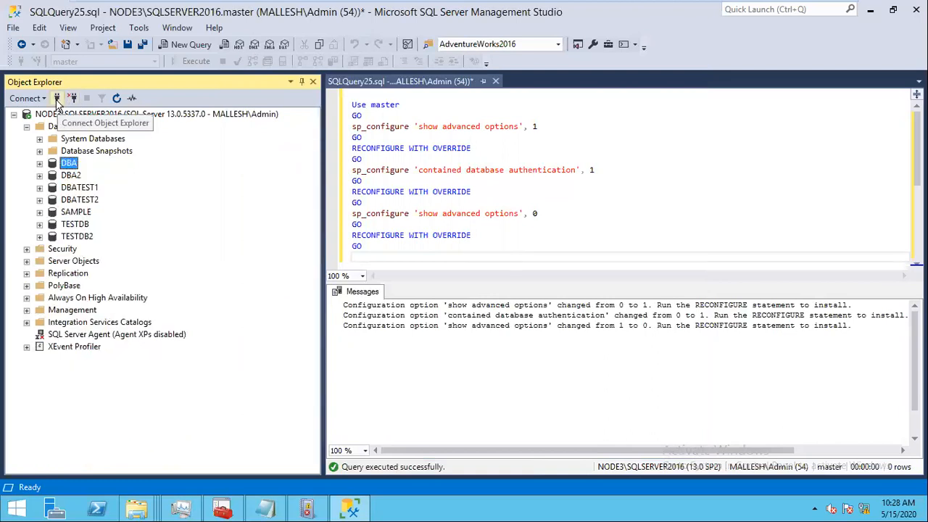
left_click(57, 103)
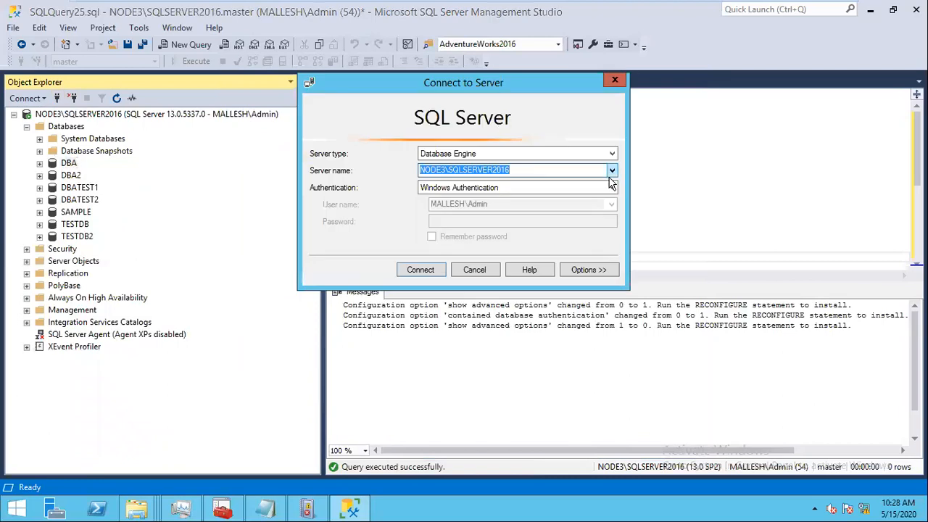
left_click(611, 188)
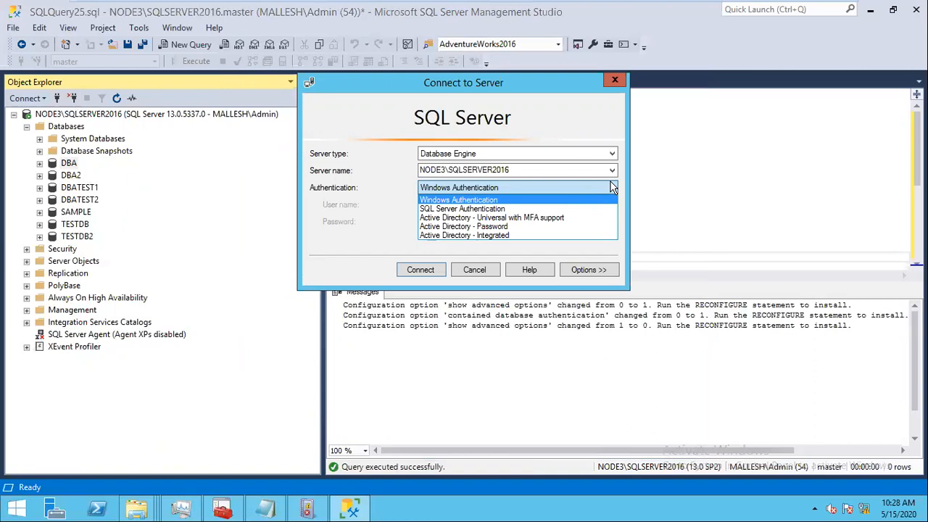
left_click(611, 188)
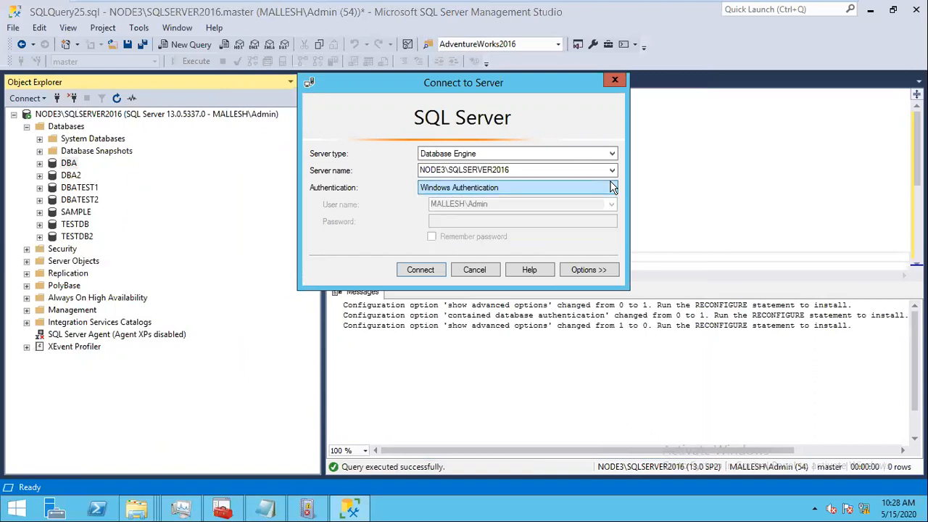
left_click(443, 171)
left_click(451, 190)
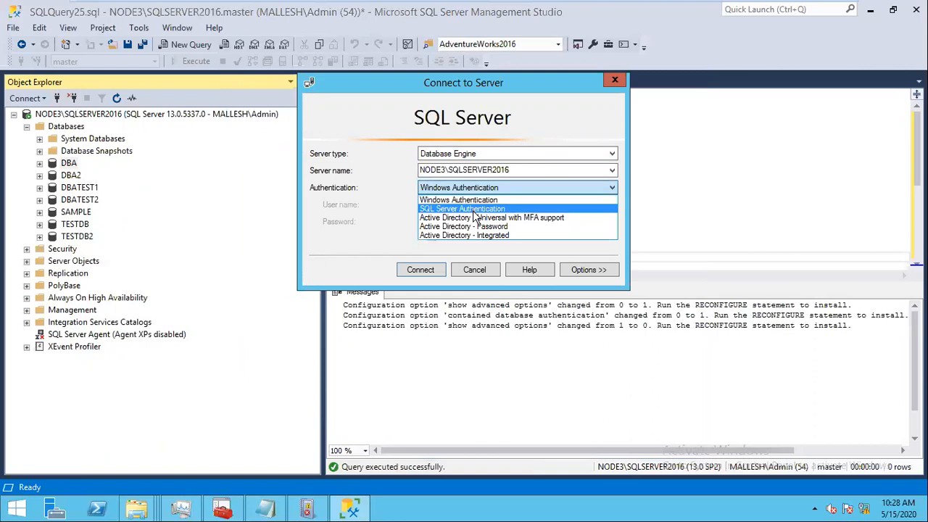
left_click(475, 210)
double_click(468, 204)
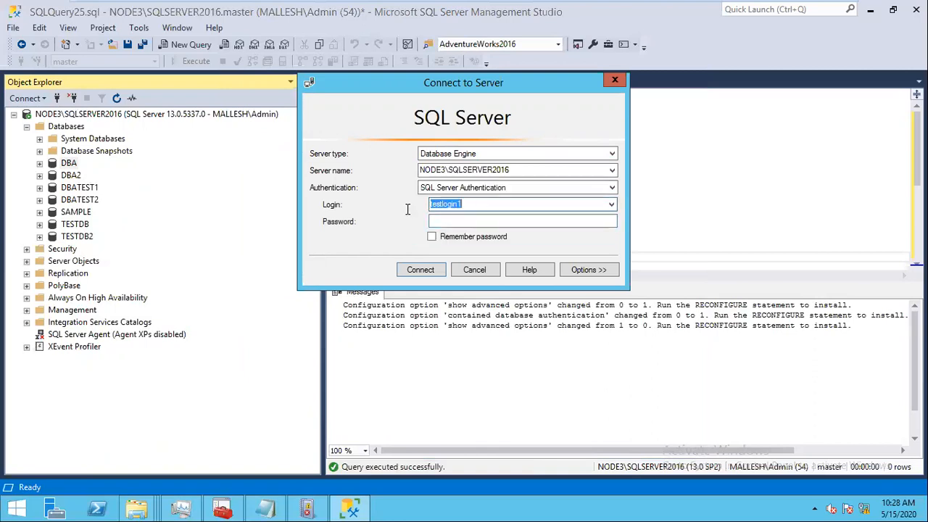
type("contrainuser")
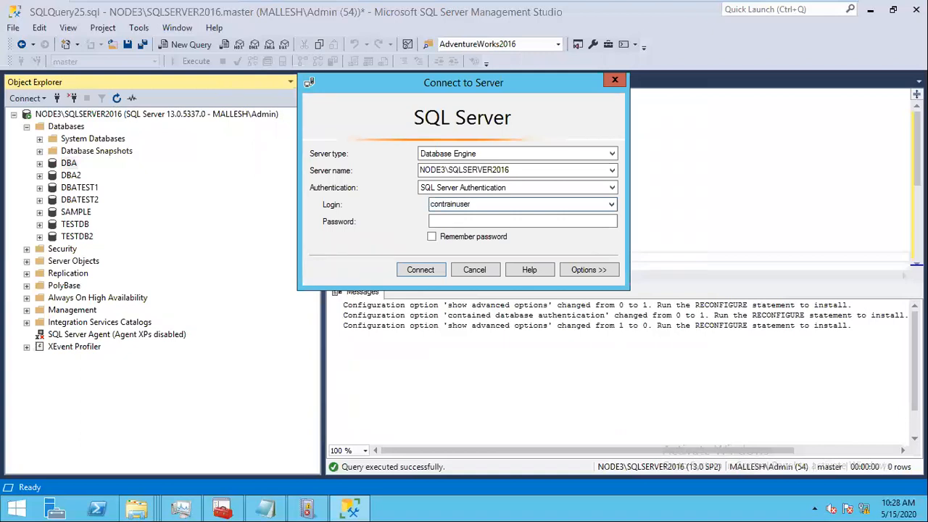
key("Tab")
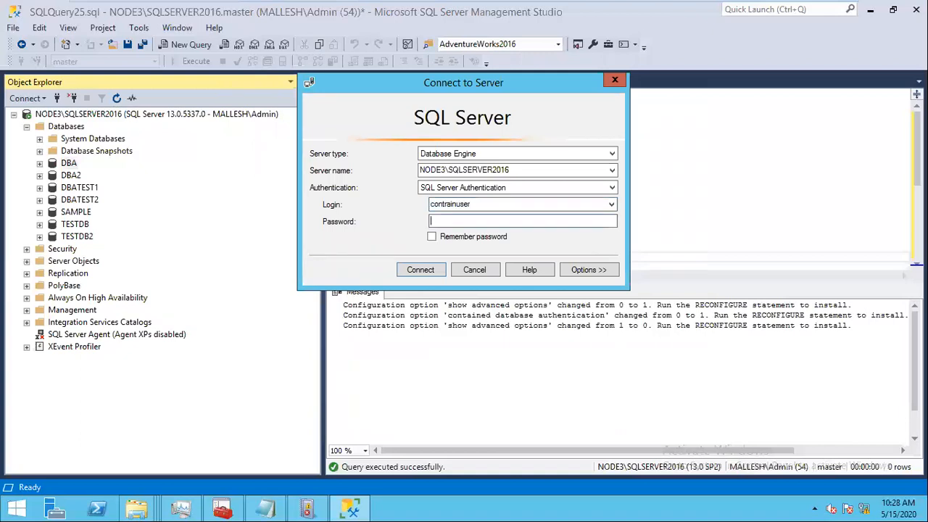
type("*******")
Step: Set the connection's target database to DBA and attempt to connect, which fails with Error 18456
left_click(587, 271)
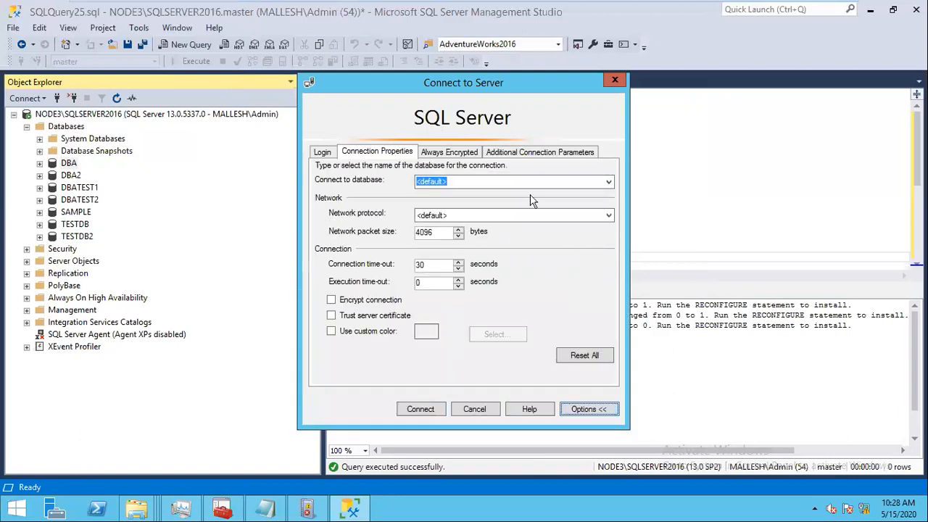
left_click(608, 182)
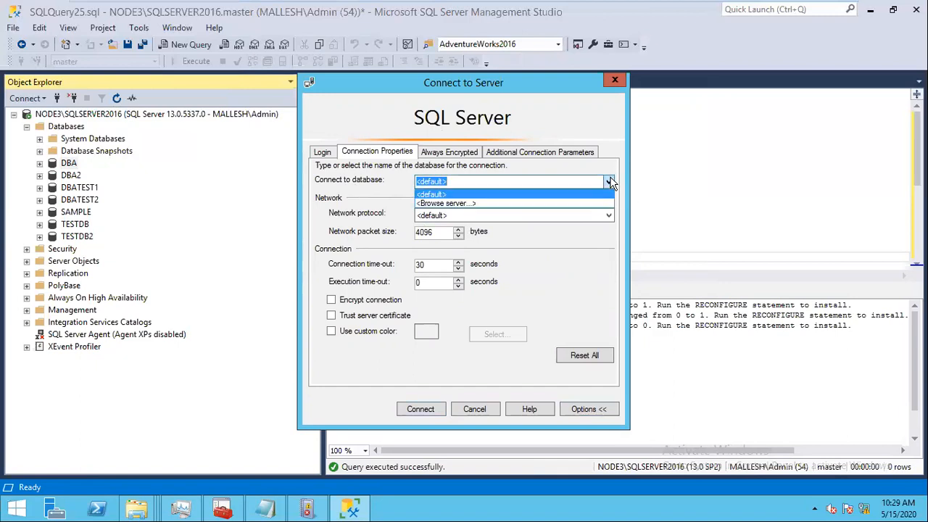
left_click(471, 194)
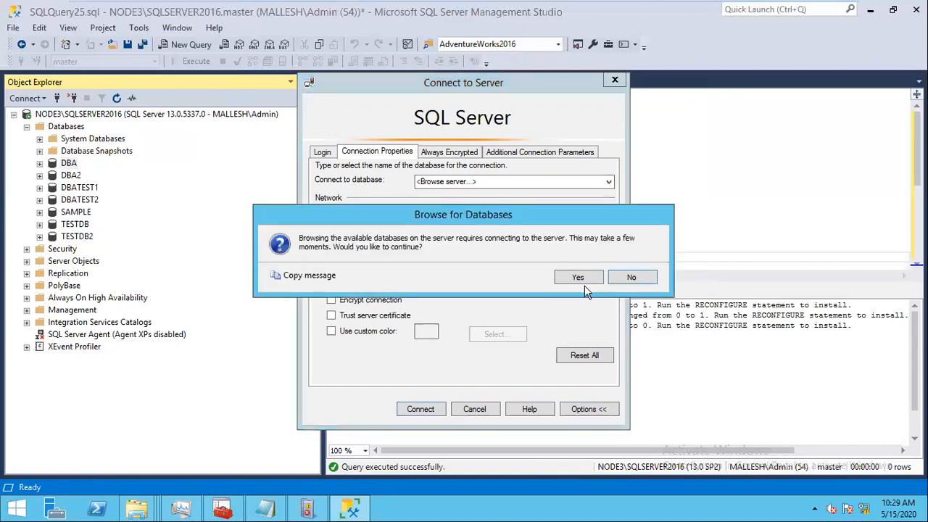
left_click(635, 276)
left_click_drag(459, 180, 340, 183)
type("d")
key("BackSpace")
key("BackSpace")
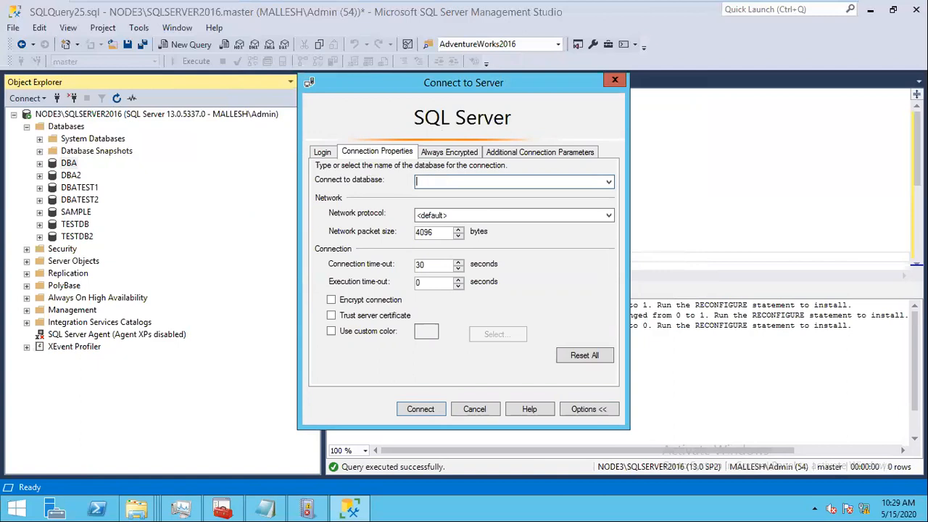
type("DBA")
left_click(322, 154)
left_click(419, 411)
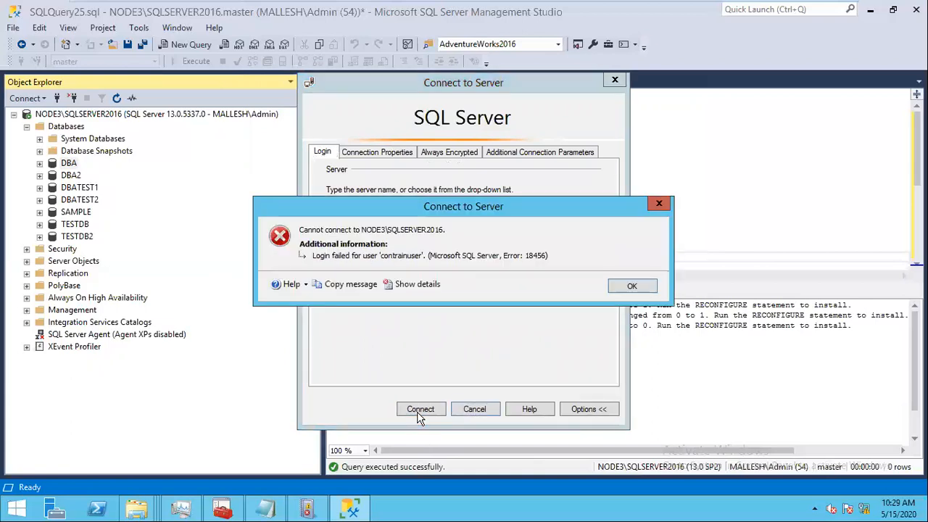
Step: Dismiss the login error, correct the login to CONTAINUSER, and connect to DBA
left_click(632, 286)
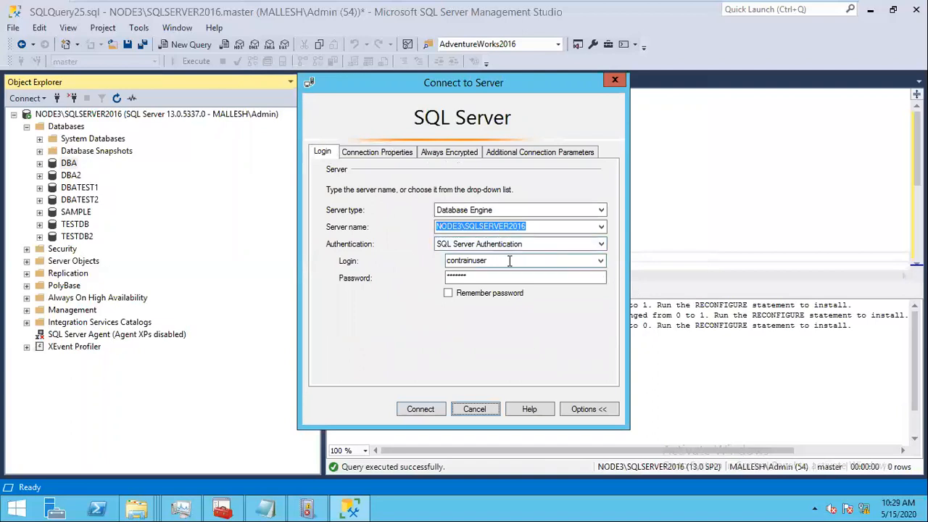
double_click(451, 260)
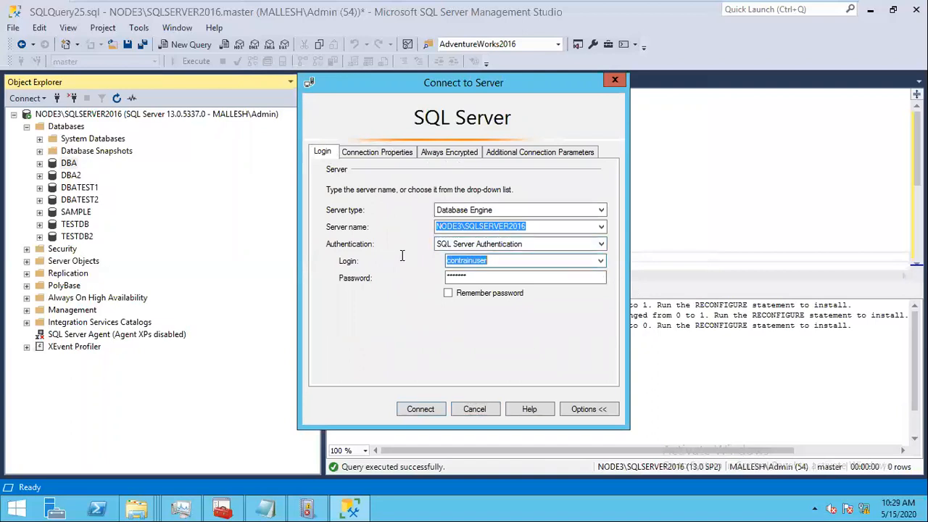
type("cont")
key("BackSpace")
key("BackSpace")
key("BackSpace")
key("BackSpace")
type("CONTR")
key("BackSpace")
type("AINUSER")
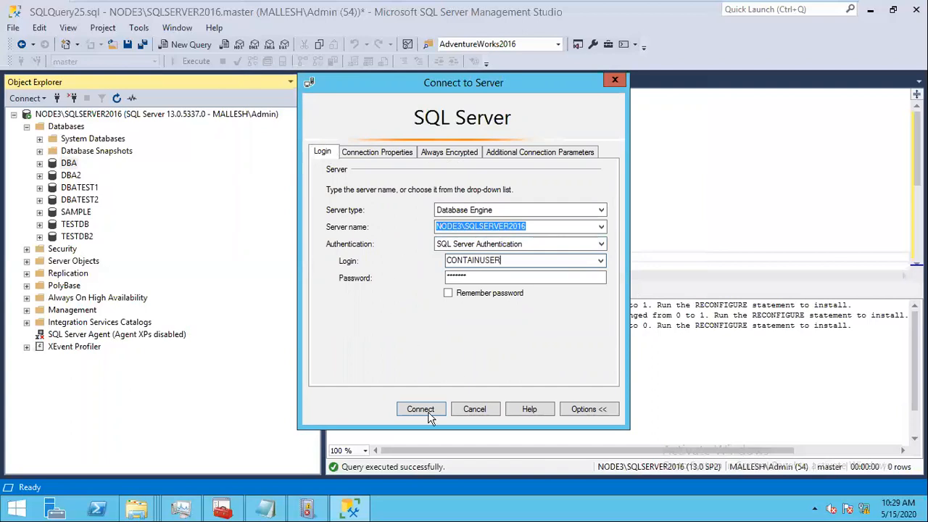
left_click(422, 411)
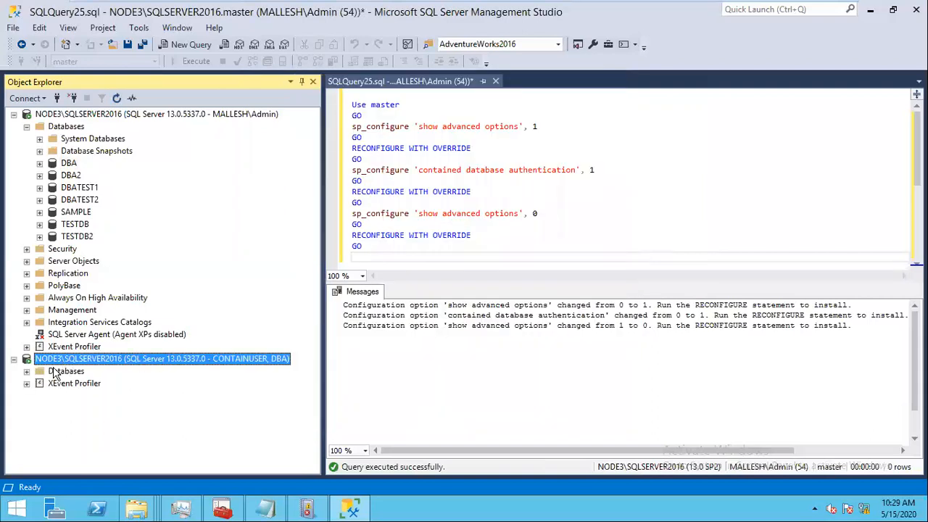
Step: Expand Databases and DBA under the new CONTAINUSER connection
left_click(27, 371)
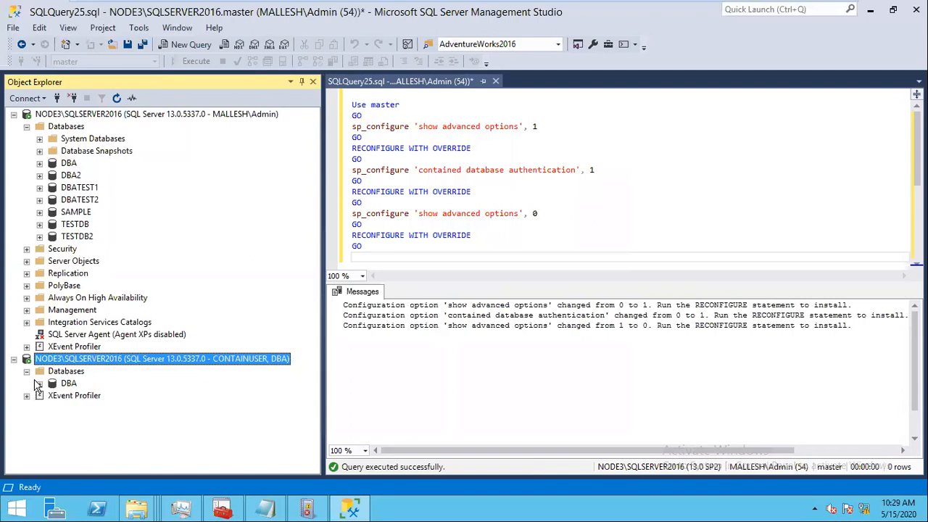
left_click(40, 383)
scroll(308, 395, "down", 1)
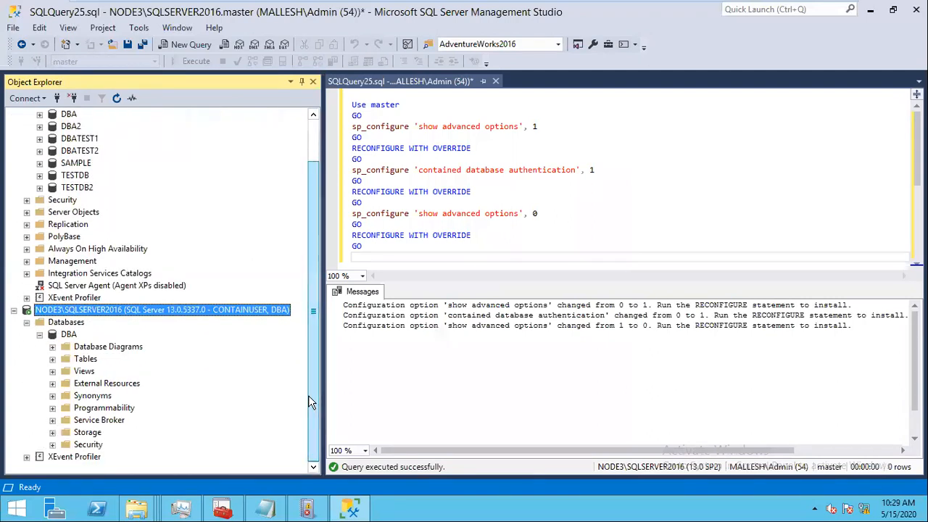
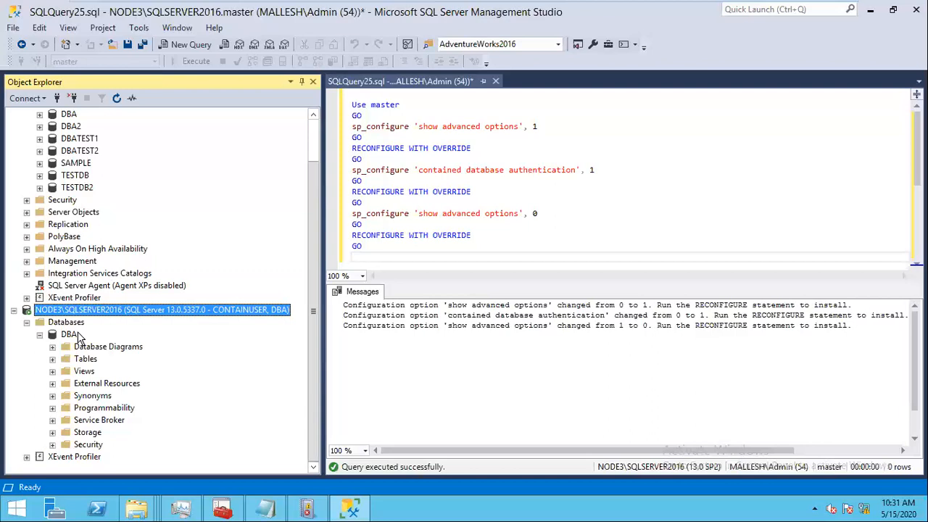
Step: Disconnect the CONTAINUSER server connection and close the SQLQuery25.sql query tab
left_click_drag(315, 318, 316, 211)
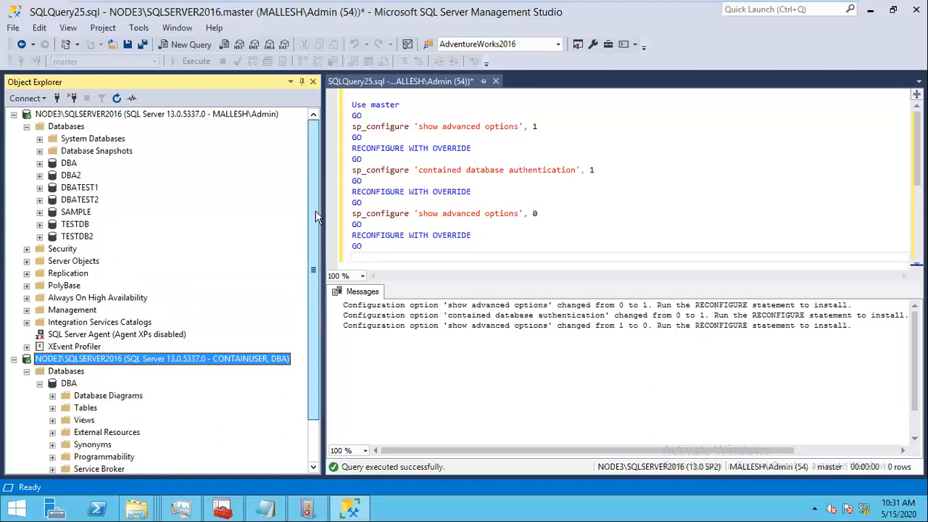
left_click(13, 358)
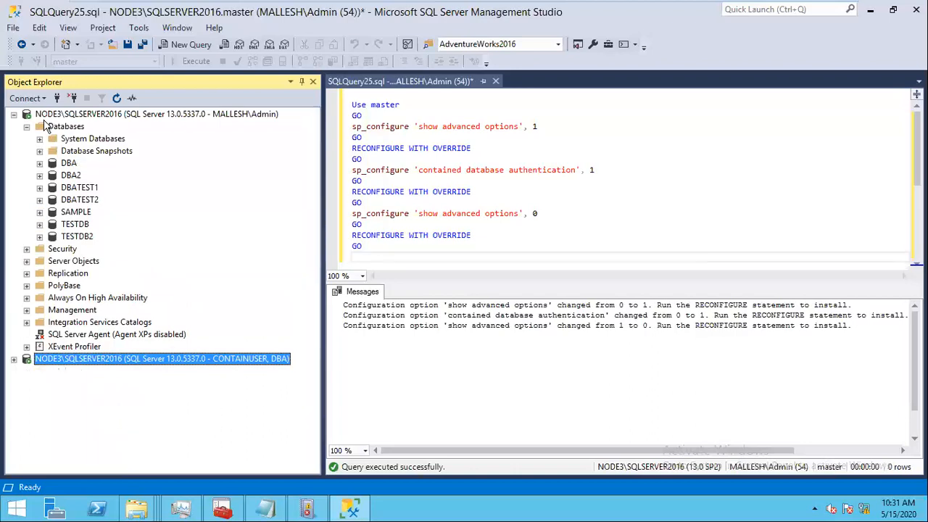
double_click(45, 126)
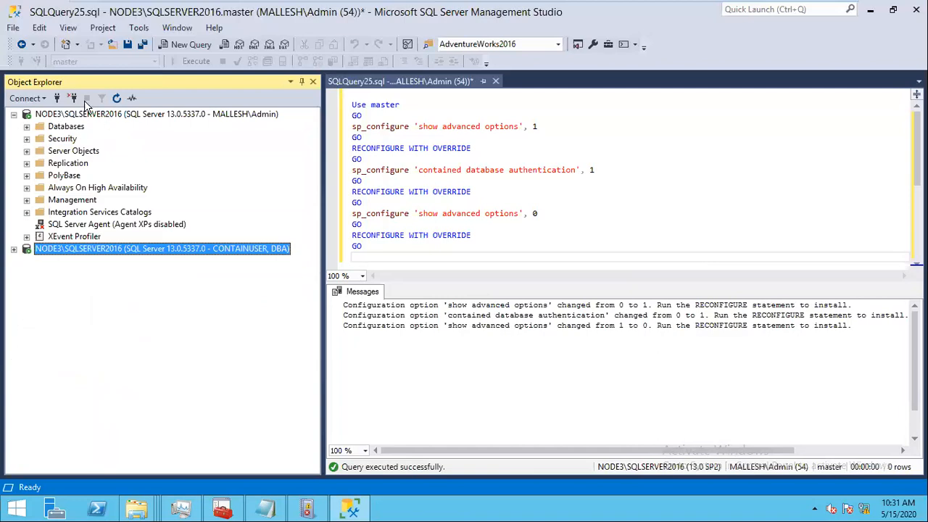
left_click(73, 98)
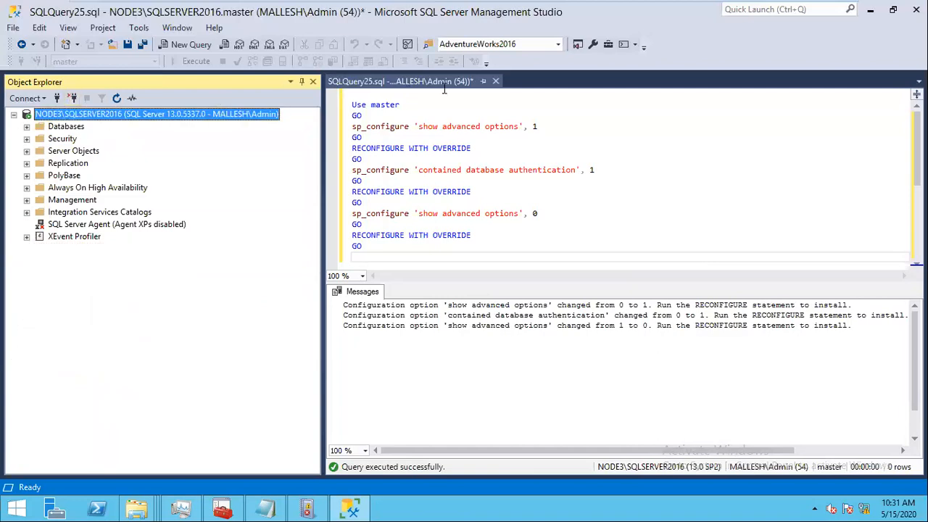
left_click(495, 82)
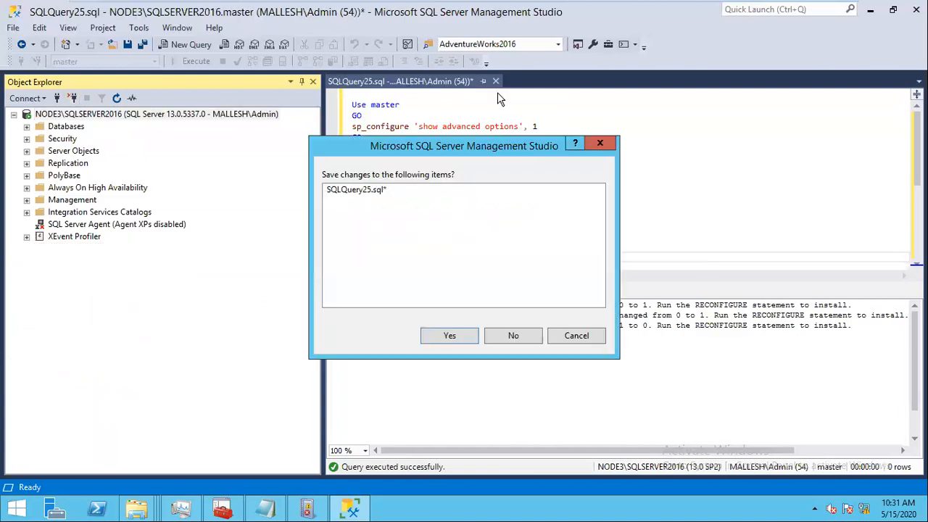
Step: Discard SQLQuery25.sql without saving and start a New Audit under Security > Audits
left_click(516, 338)
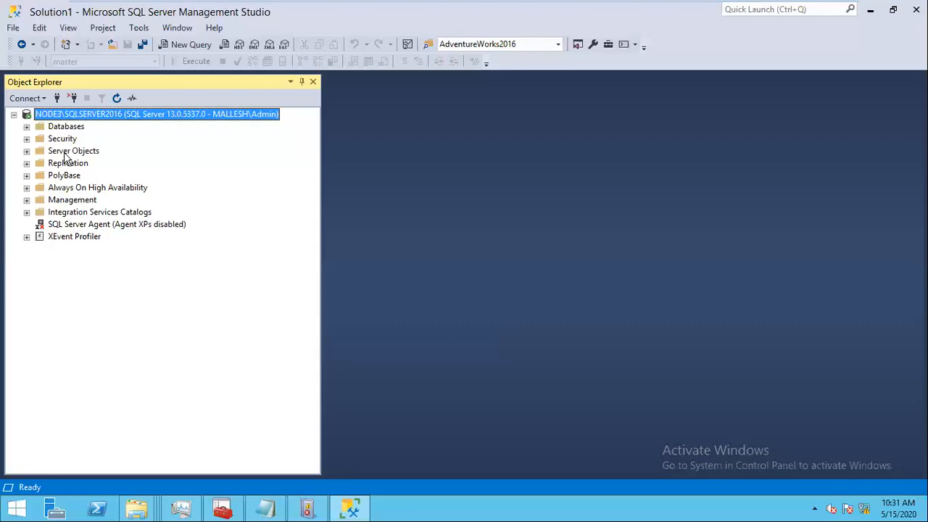
left_click(27, 138)
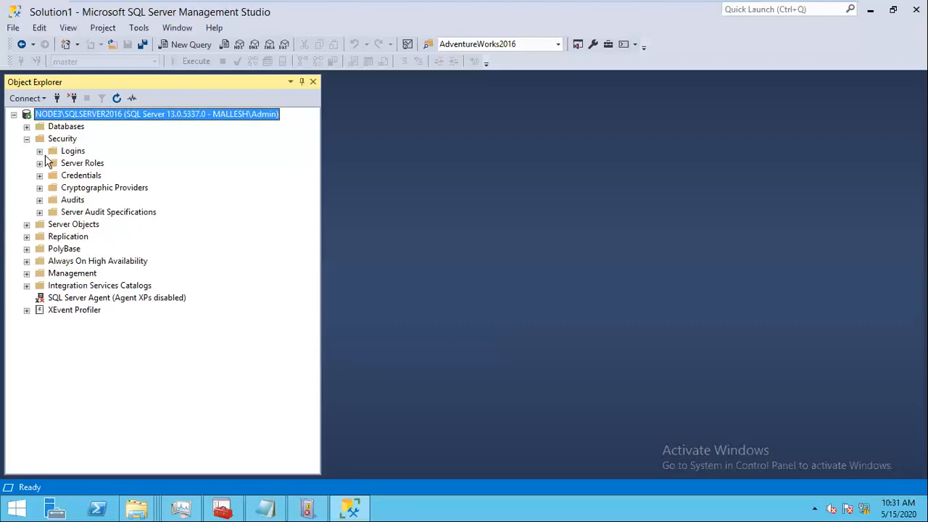
double_click(64, 202)
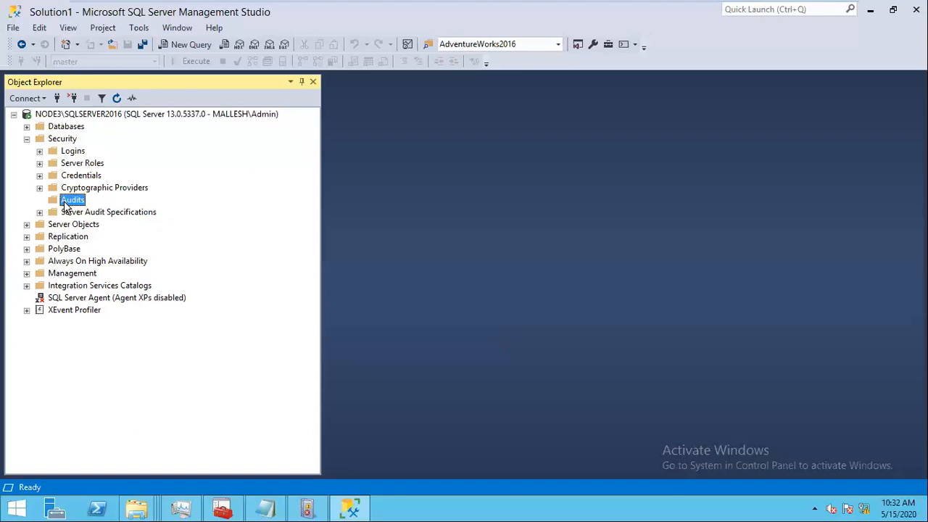
right_click(72, 199)
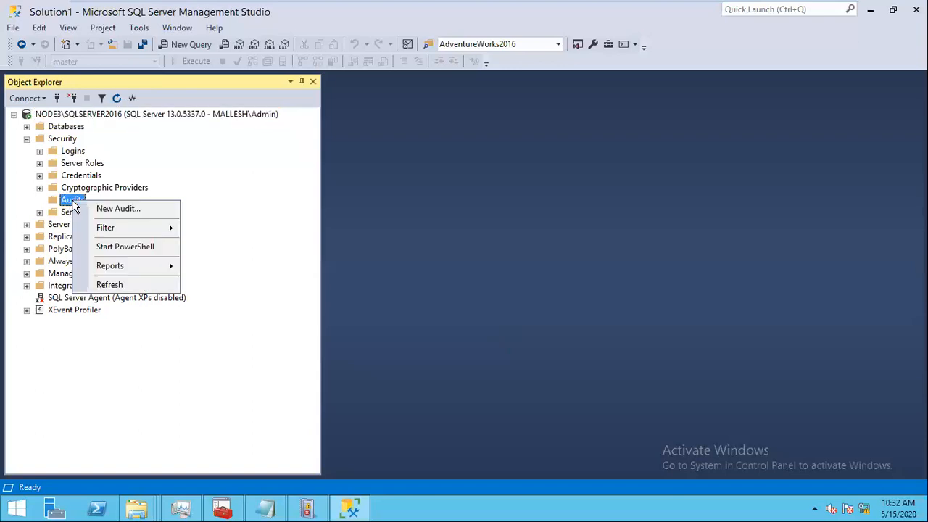
left_click(138, 210)
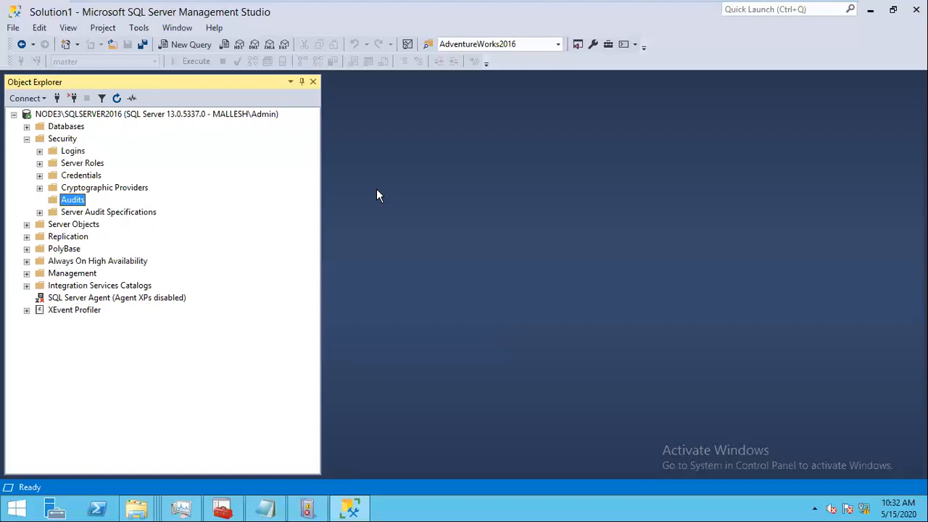
Step: Name the new audit TEST-AUDIT
left_click(558, 82)
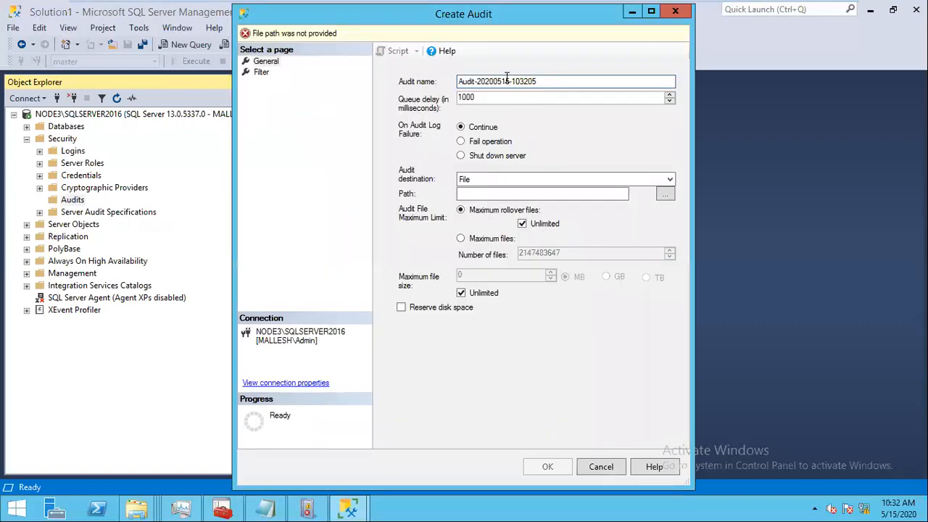
left_click_drag(508, 81, 438, 82)
type("TE")
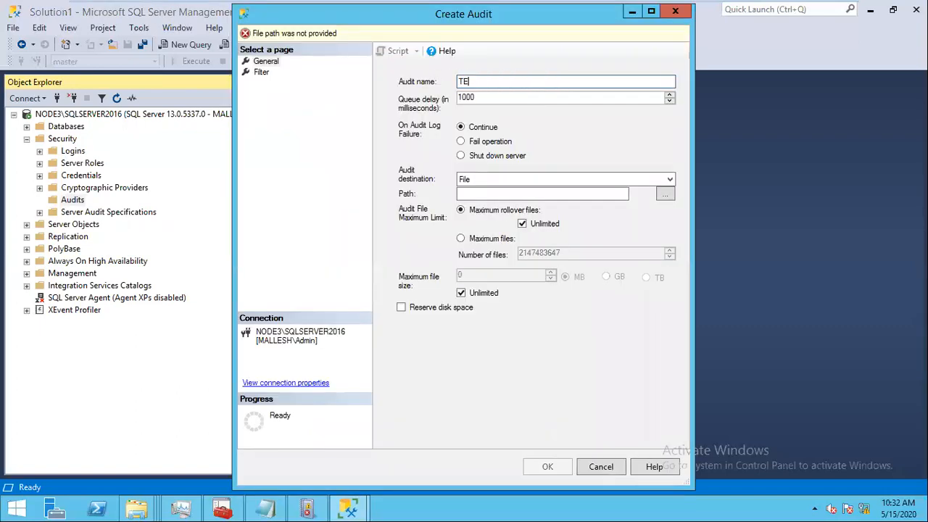
type("ST-AUDIT")
Step: Limit the audit to a maximum of 7 files, each capped at 1 GB
left_click(463, 241)
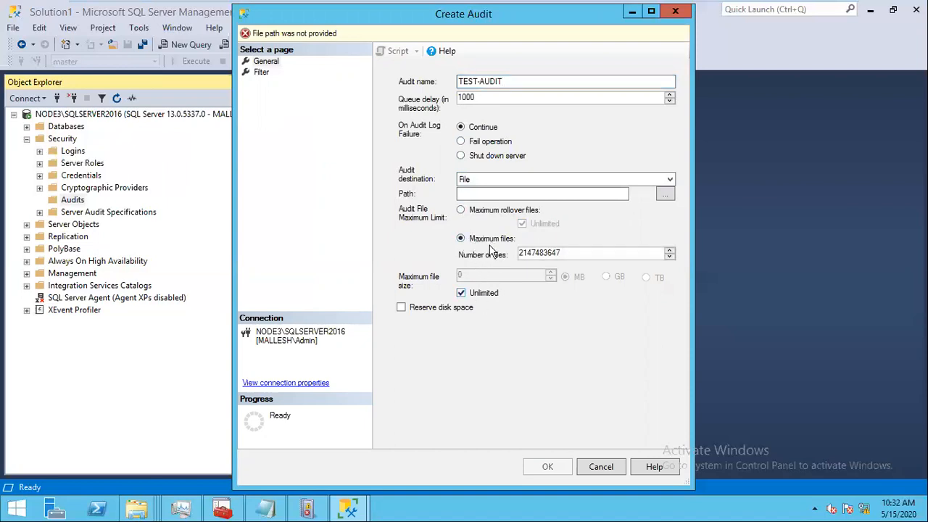
double_click(532, 253)
type("7")
left_click(461, 293)
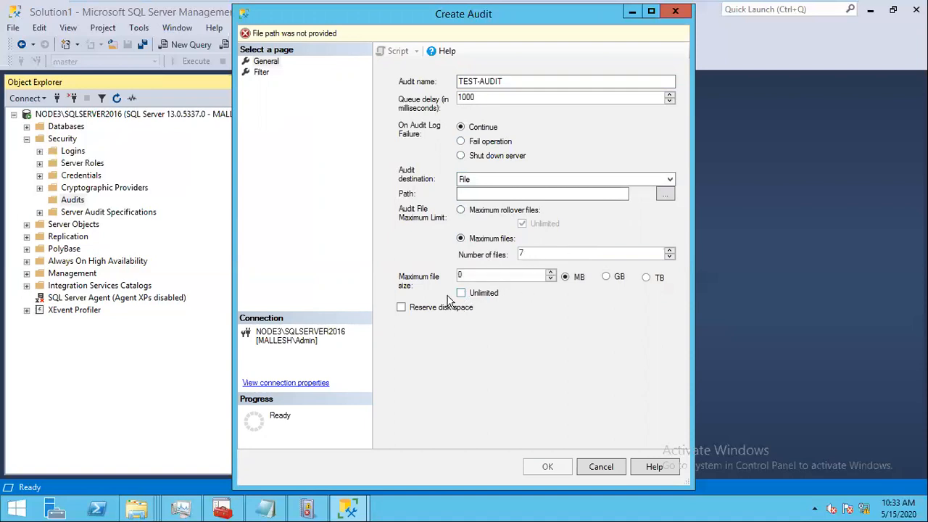
left_click_drag(467, 276, 426, 274)
type("1")
left_click(605, 279)
left_click(460, 211)
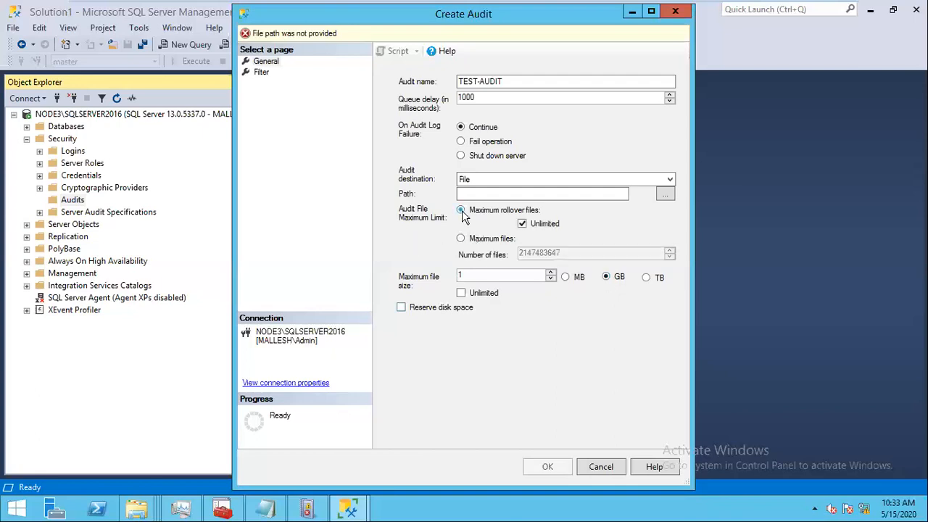
left_click(460, 238)
left_click_drag(558, 253, 435, 249)
type("7")
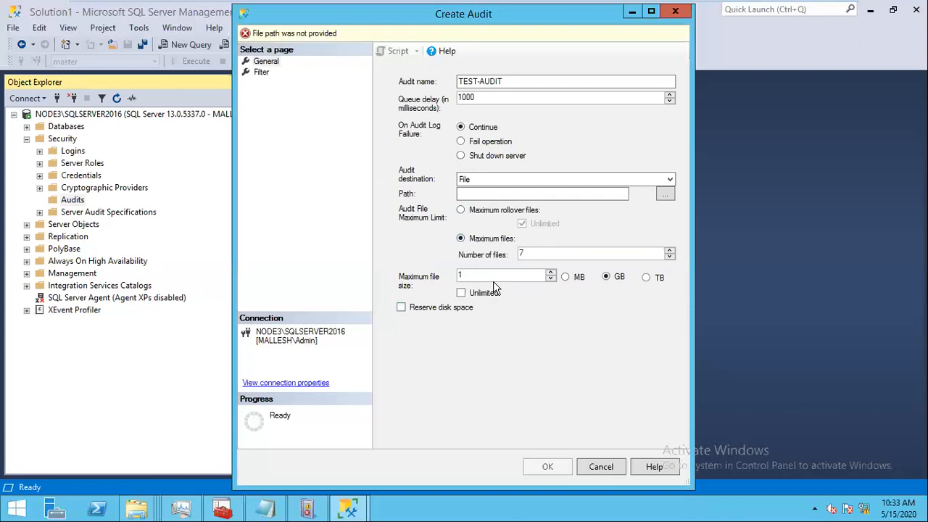
Step: Browse for the audit file folder, expanding the C: drive
left_click(260, 74)
left_click(264, 61)
left_click(661, 197)
left_click(339, 89)
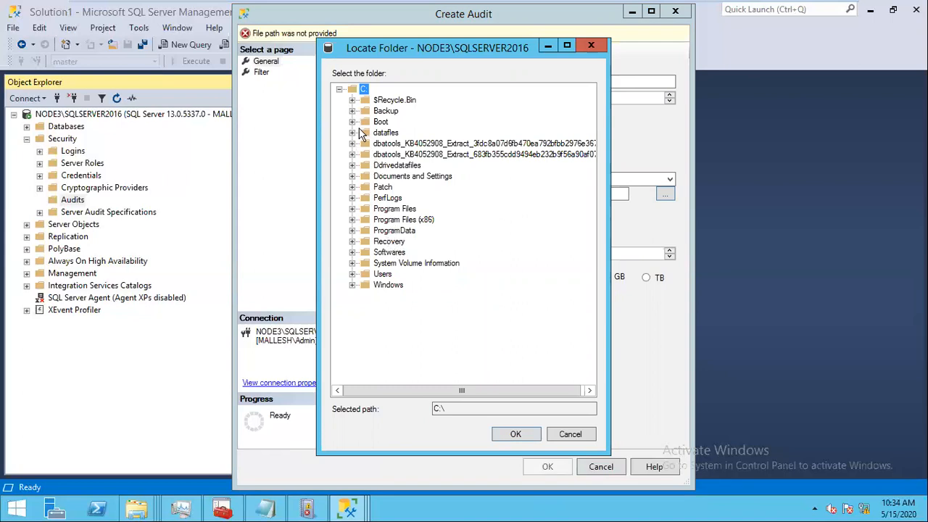
Step: Set C:\ as the audit file path and create TEST-AUDIT
left_click(352, 187)
left_click(513, 438)
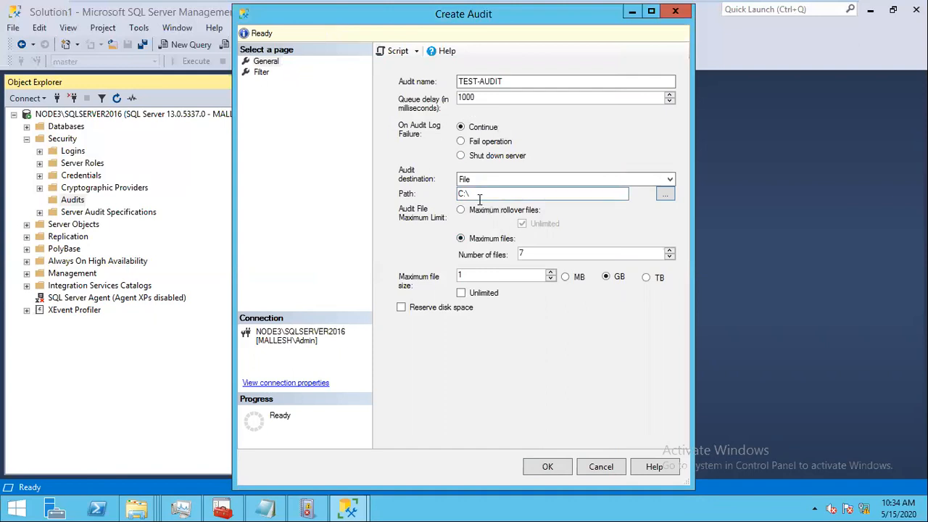
left_click(544, 467)
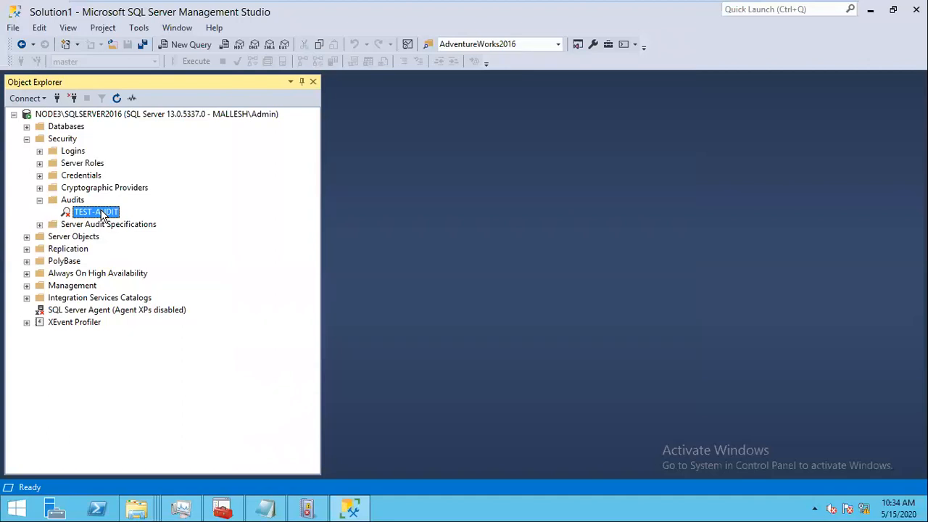
Step: Enable the TEST-AUDIT audit and expand Server Audit Specifications
right_click(102, 215)
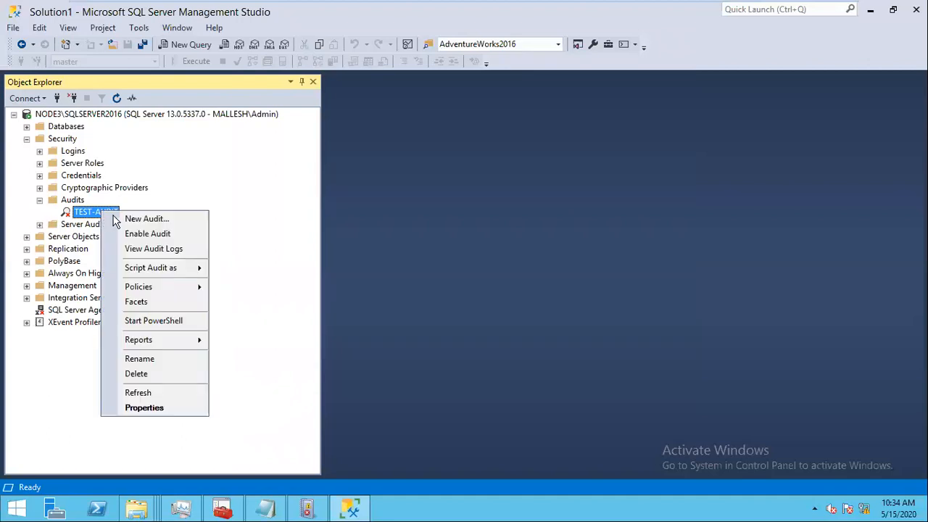
left_click(137, 233)
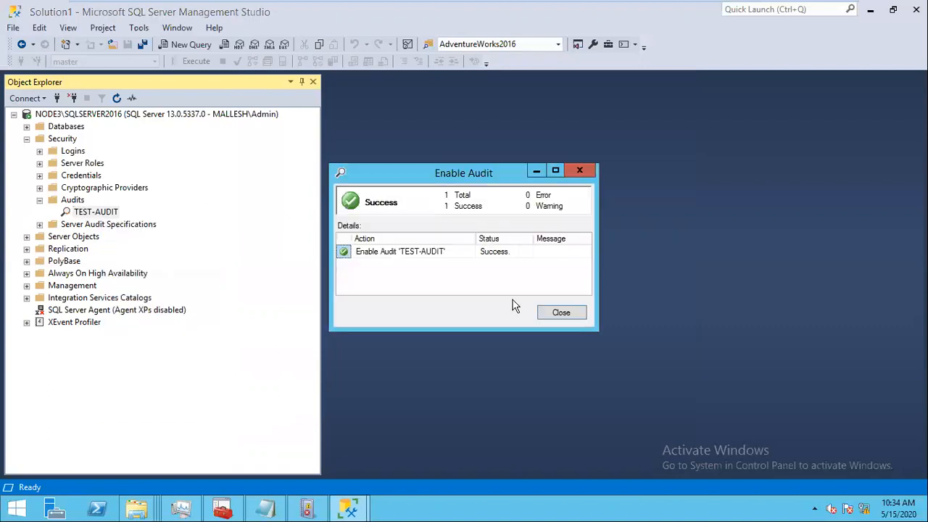
left_click(560, 312)
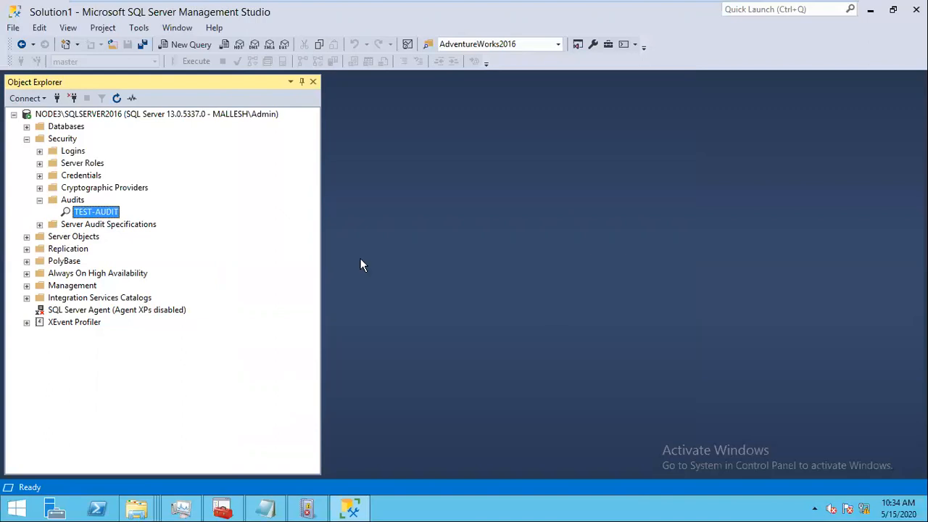
left_click(39, 225)
Step: Create a new server audit specification named TESTLOIGN-PWD CHANGE
right_click(114, 229)
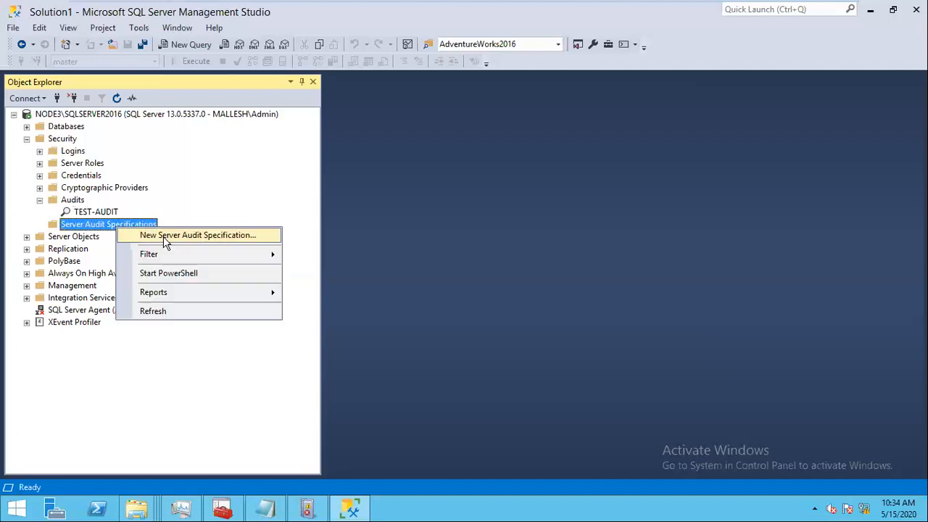
left_click(163, 236)
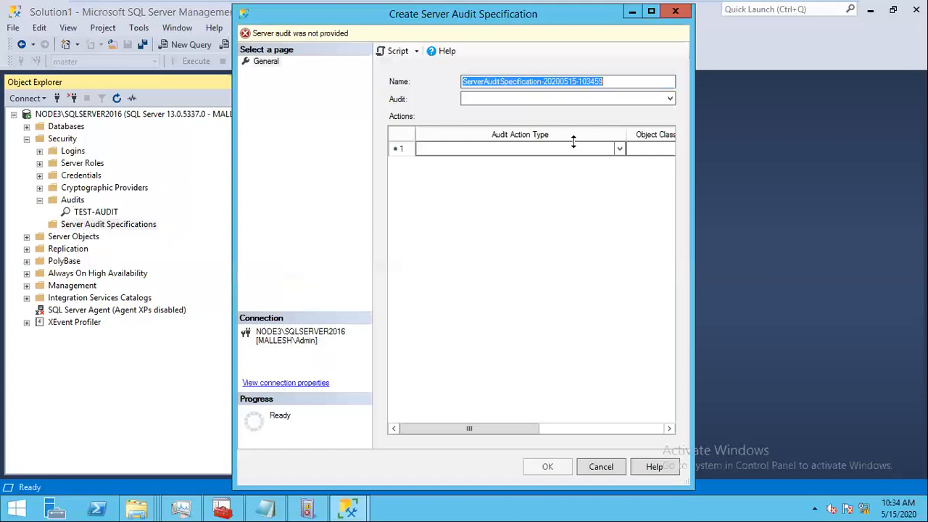
left_click(620, 151)
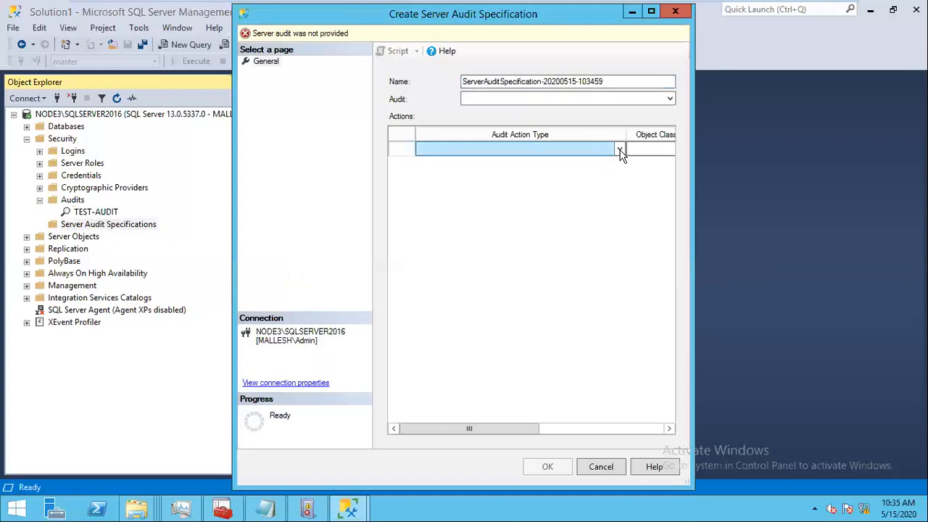
left_click(654, 16)
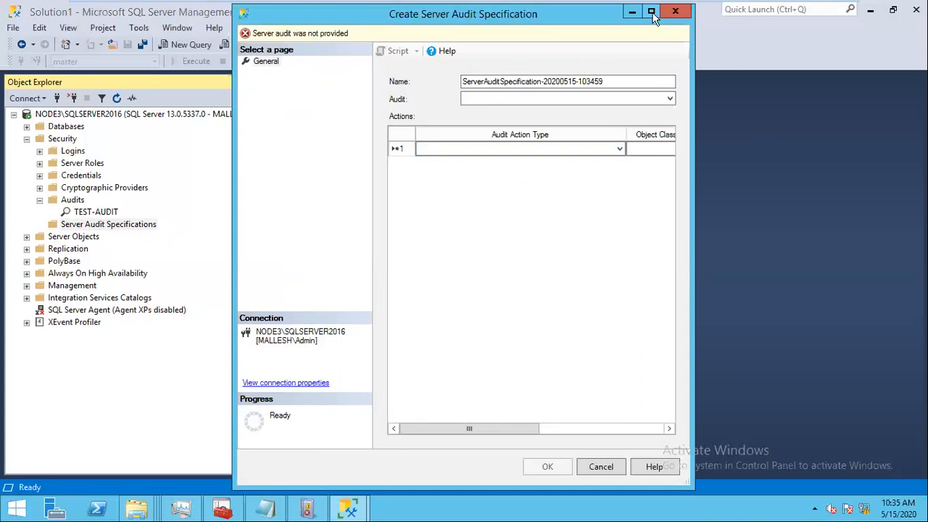
left_click(655, 16)
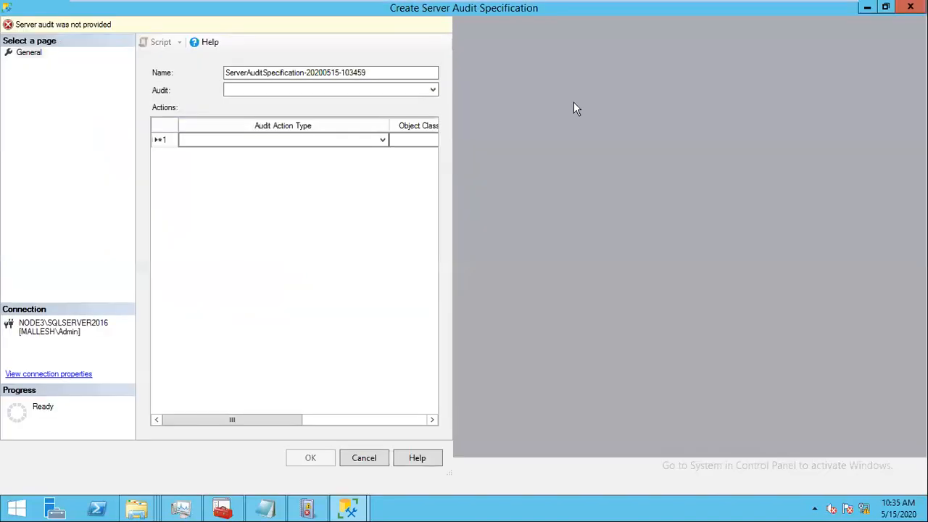
left_click(508, 70)
type("TESTLOIGN")
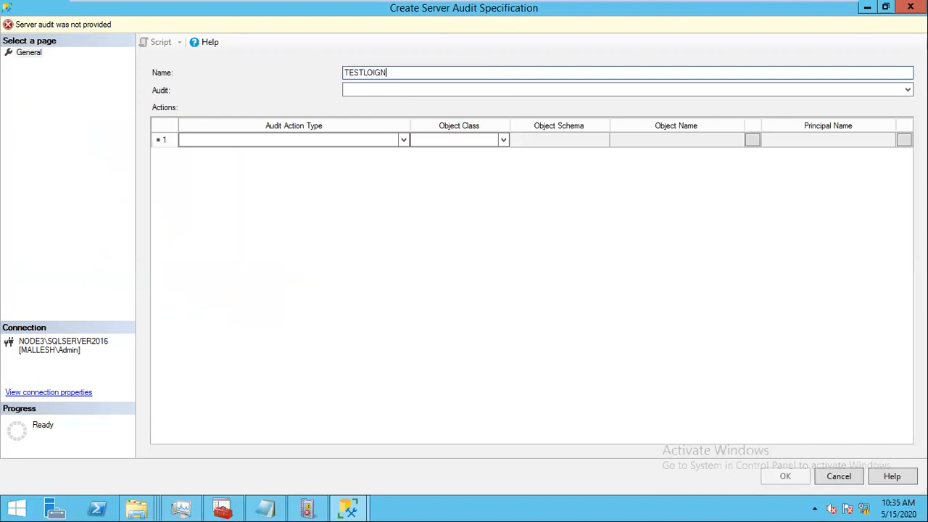
type("-PWD CHANGED")
key("BackSpace")
key("BackSpace")
key("BackSpace")
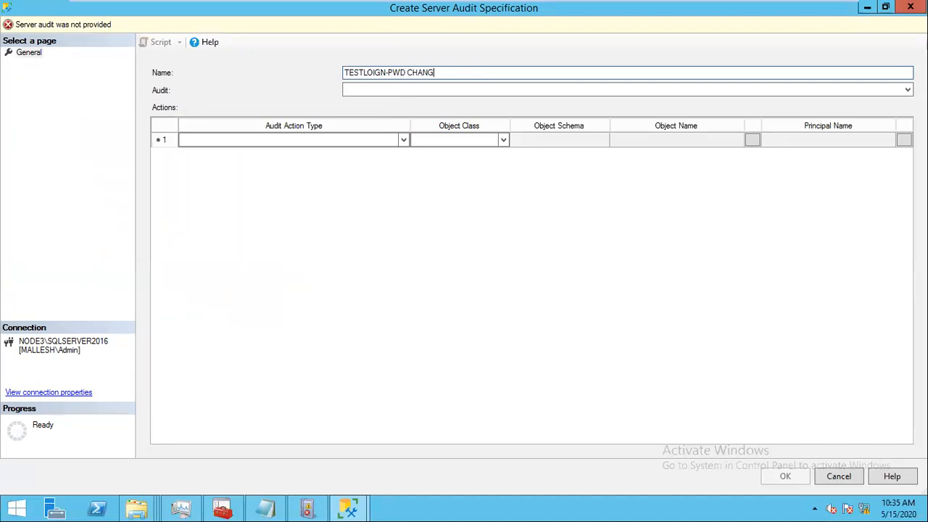
type("GE")
Step: Set the first row's audit action type to USER_CHANGE_PASSWORD_GROUP
left_click(398, 139)
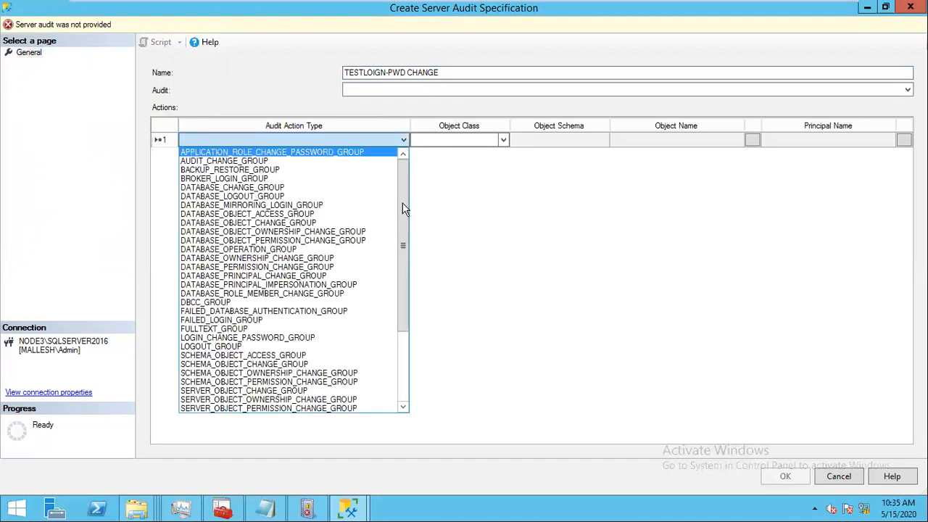
left_click_drag(403, 219, 397, 335)
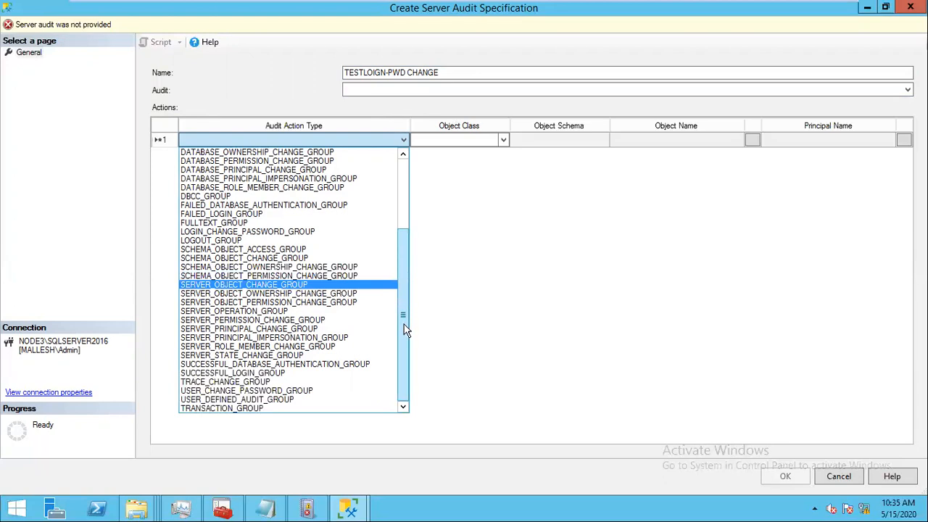
mouse_move(404, 327)
left_mouse_down()
mouse_move(398, 235)
mouse_move(408, 344)
left_mouse_up()
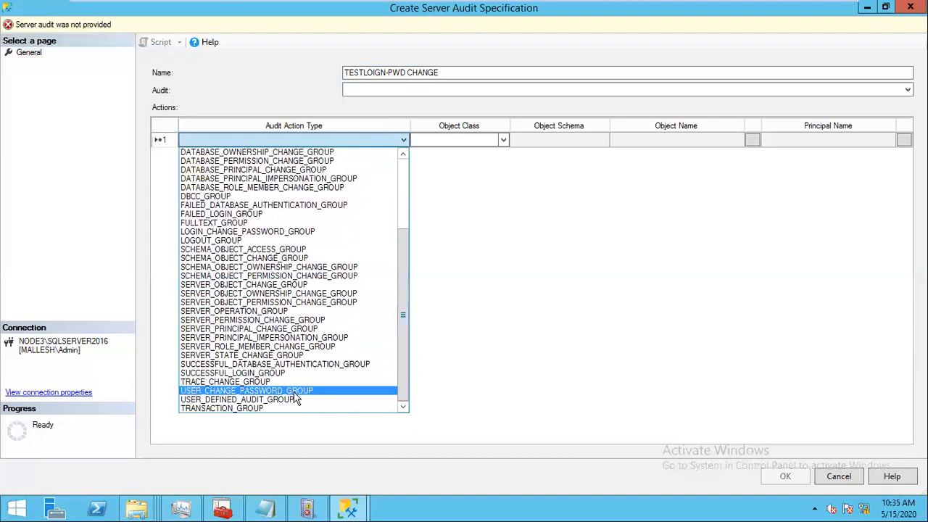
left_click(231, 392)
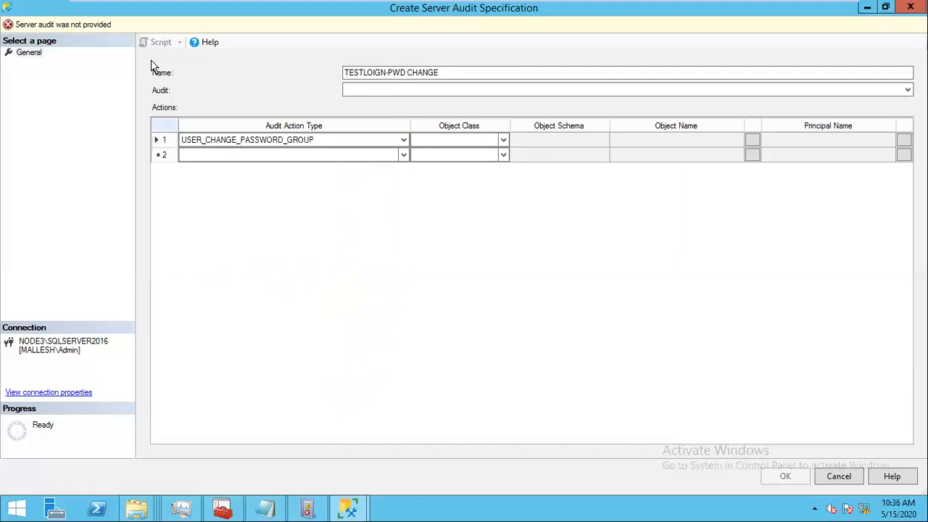
Step: Attach the specification to TEST-AUDIT and save it
left_click(490, 85)
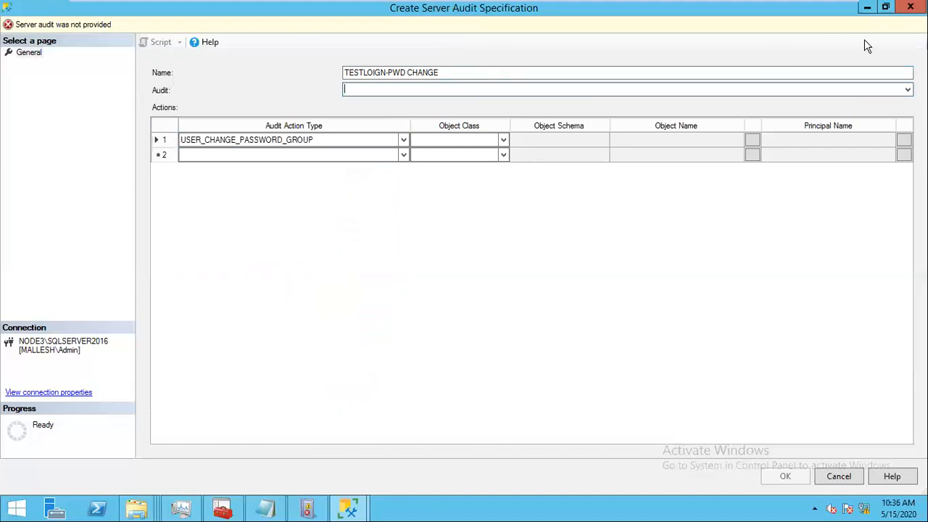
left_click(908, 90)
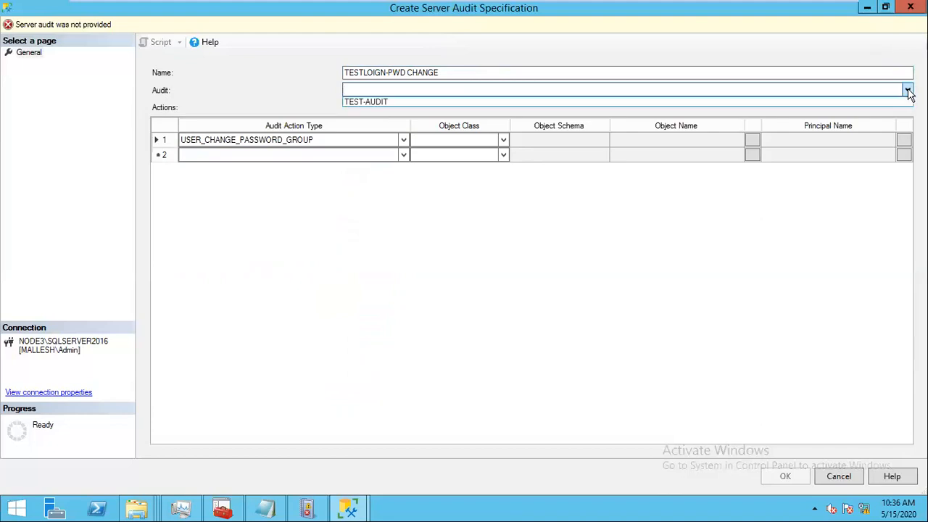
left_click(373, 102)
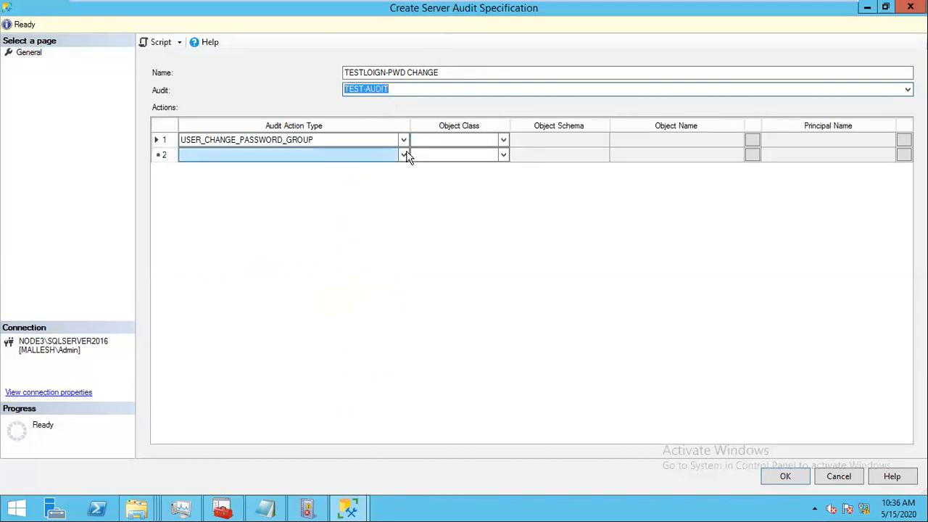
left_click_drag(401, 255, 407, 287)
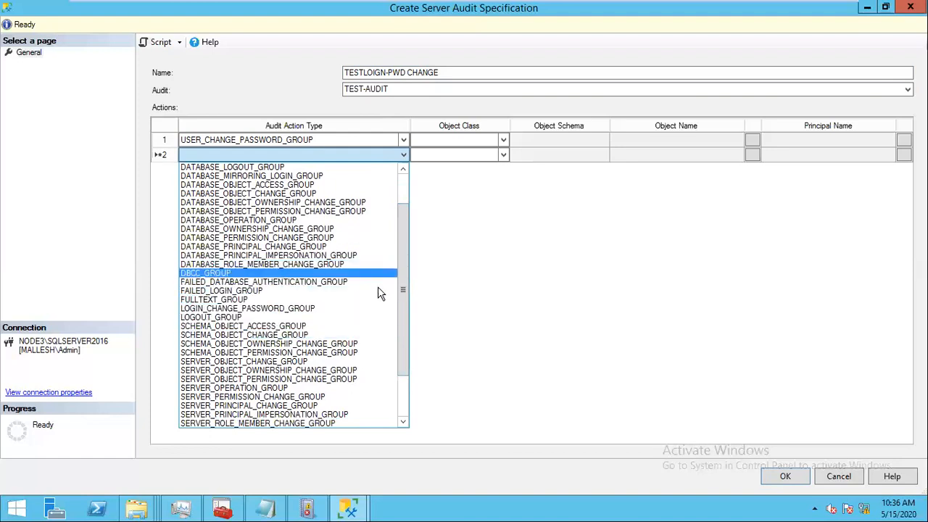
left_click_drag(404, 338, 418, 282)
left_click(507, 290)
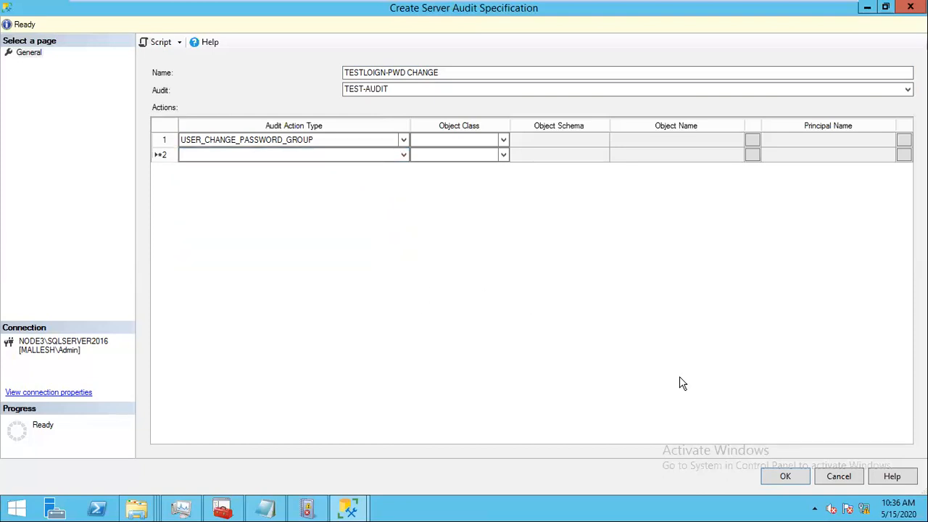
left_click(785, 476)
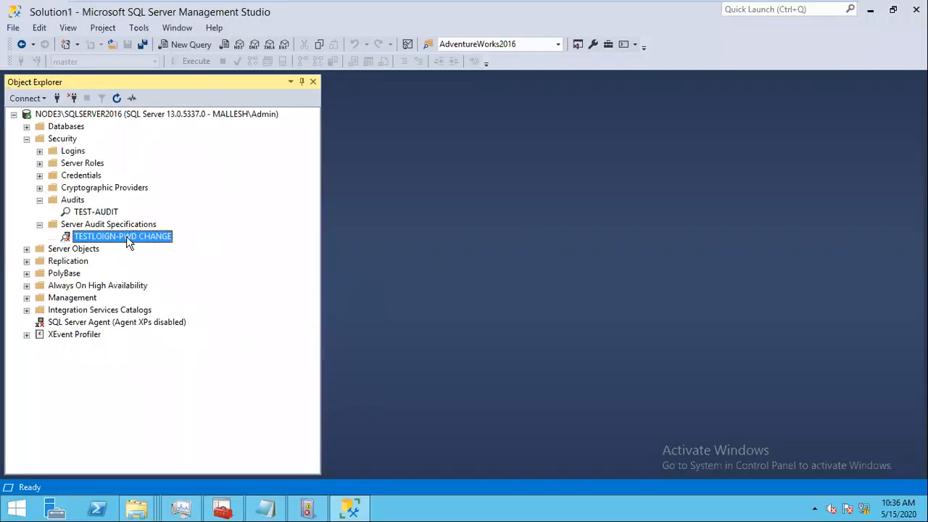
Step: Enable the TESTLOIGN-PWD CHANGE server audit specification
right_click(127, 241)
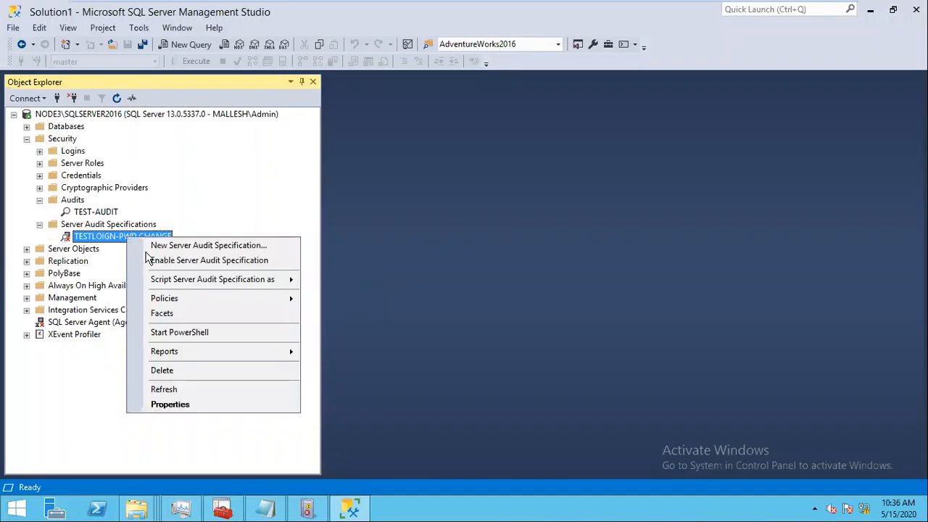
left_click(186, 261)
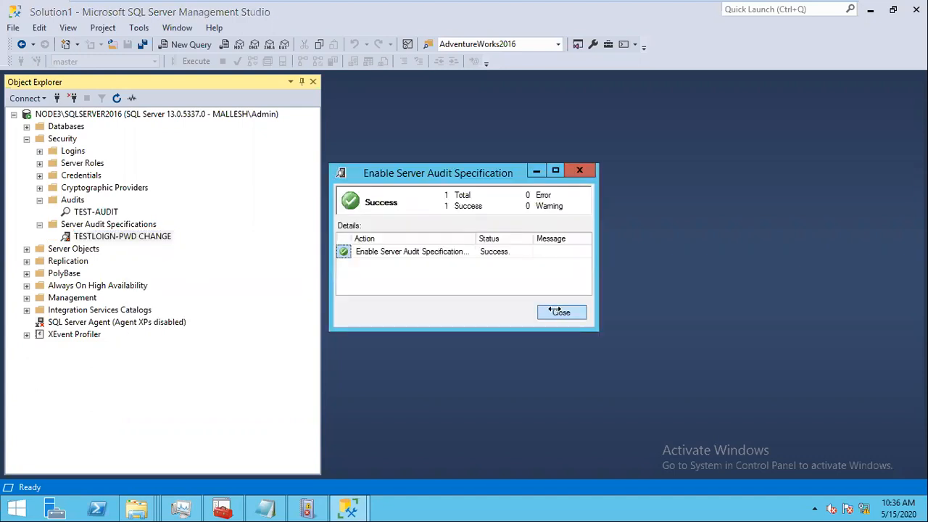
left_click(558, 311)
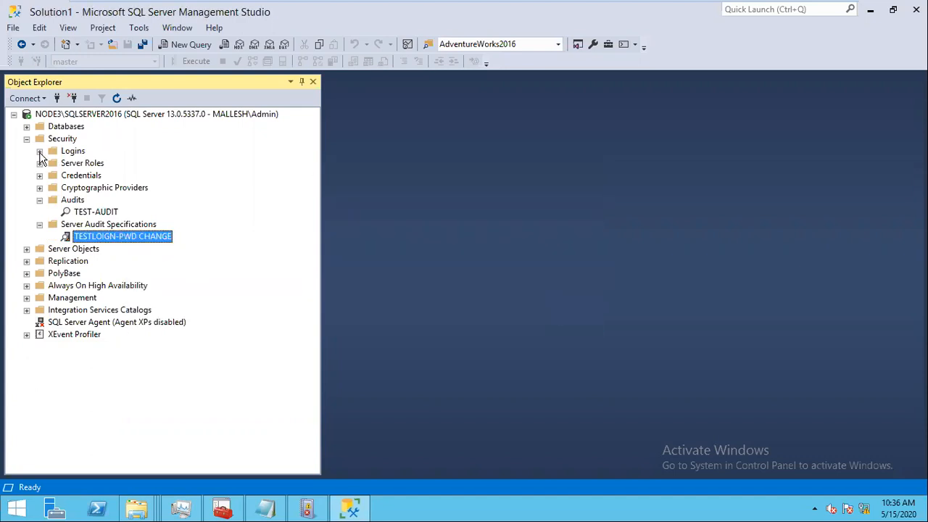
left_click(40, 151)
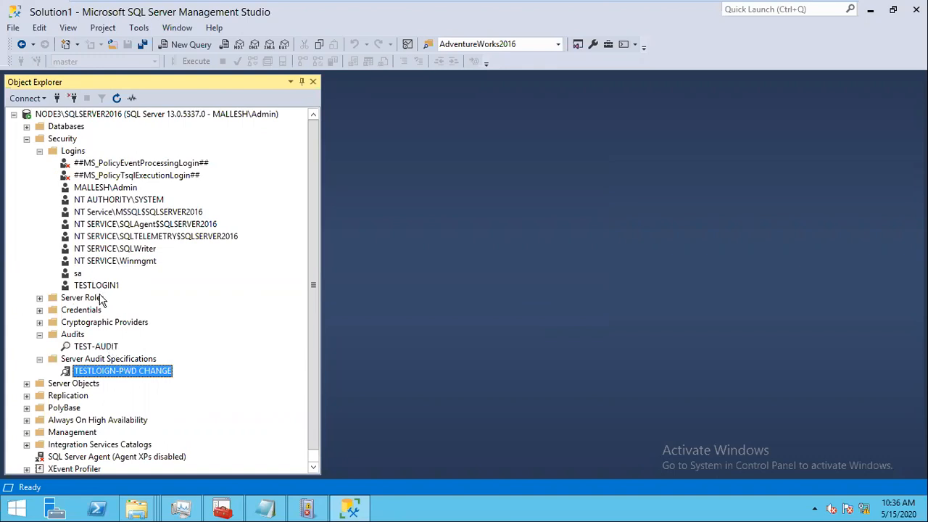
Step: Change TESTLOGIN1's password, entering and confirming the new password
double_click(102, 288)
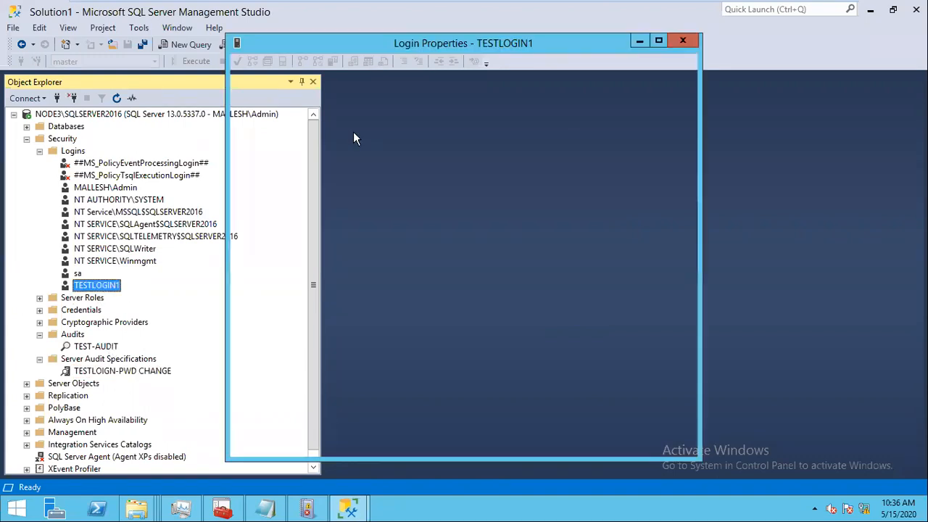
key("Tab")
type("••••••")
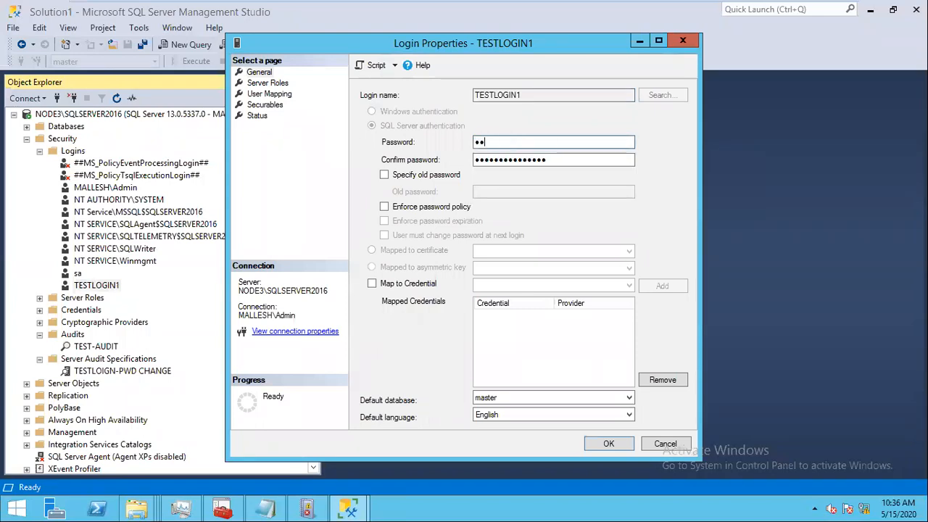
key("Tab")
type("•••••••")
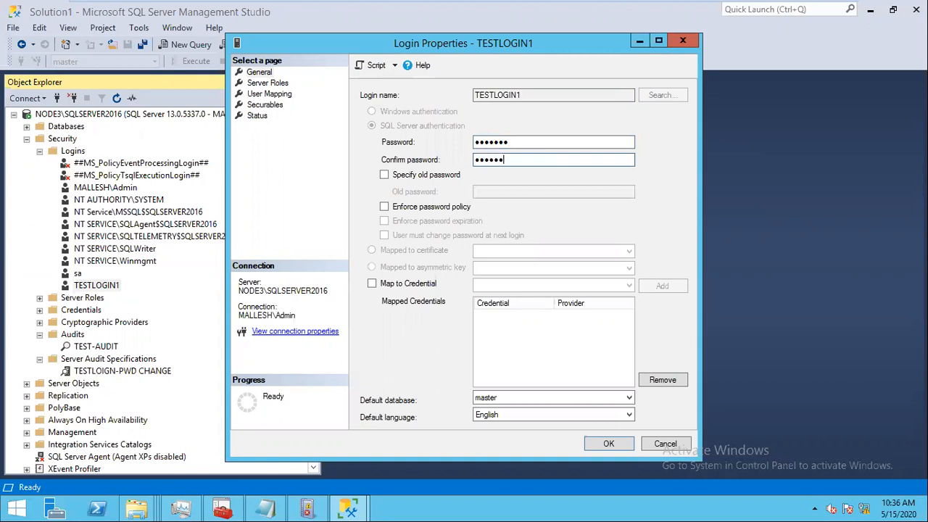
left_click(621, 448)
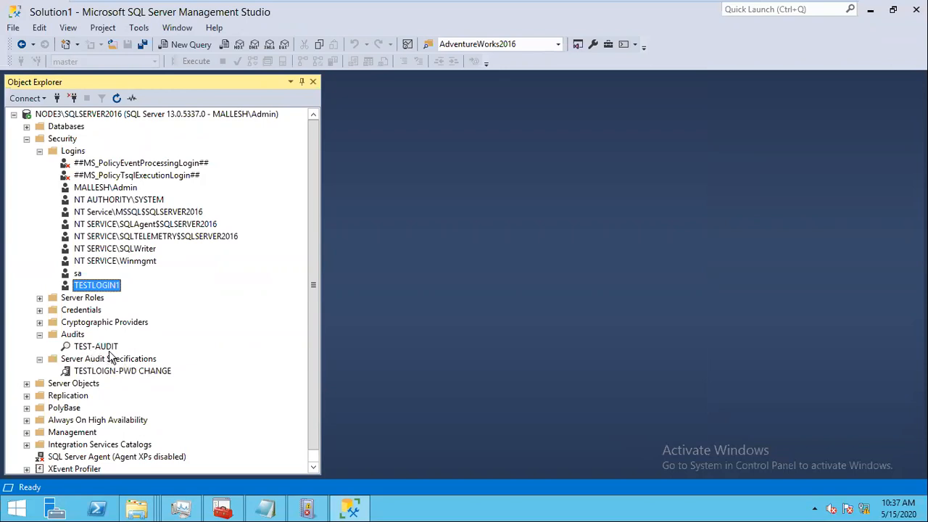
right_click(105, 348)
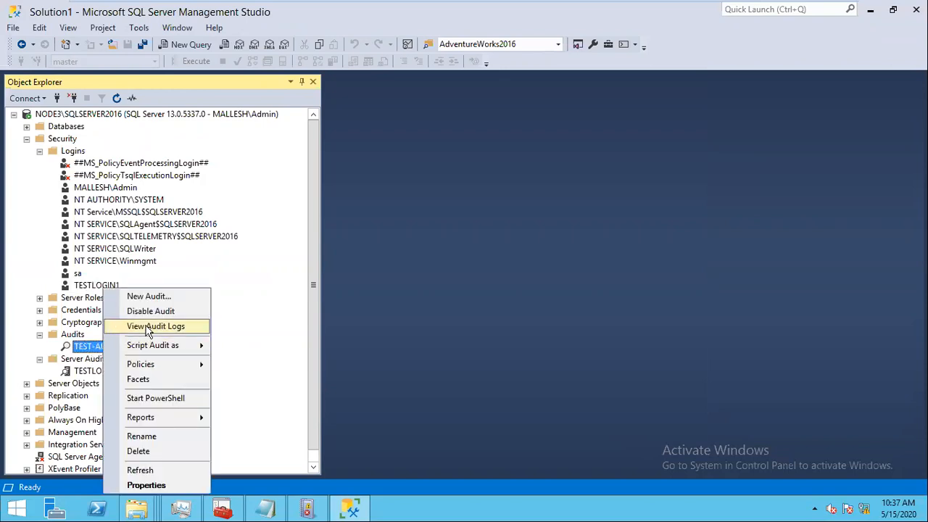
left_click(149, 326)
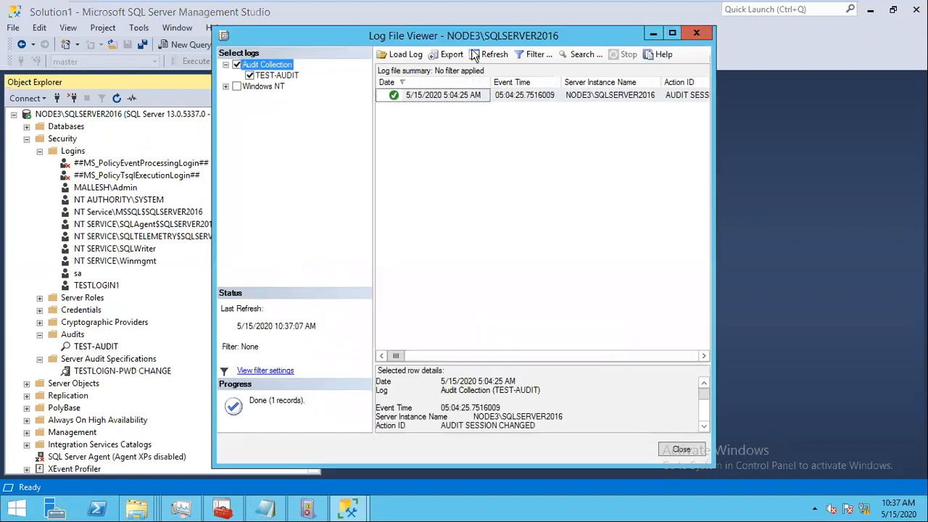
left_click(672, 34)
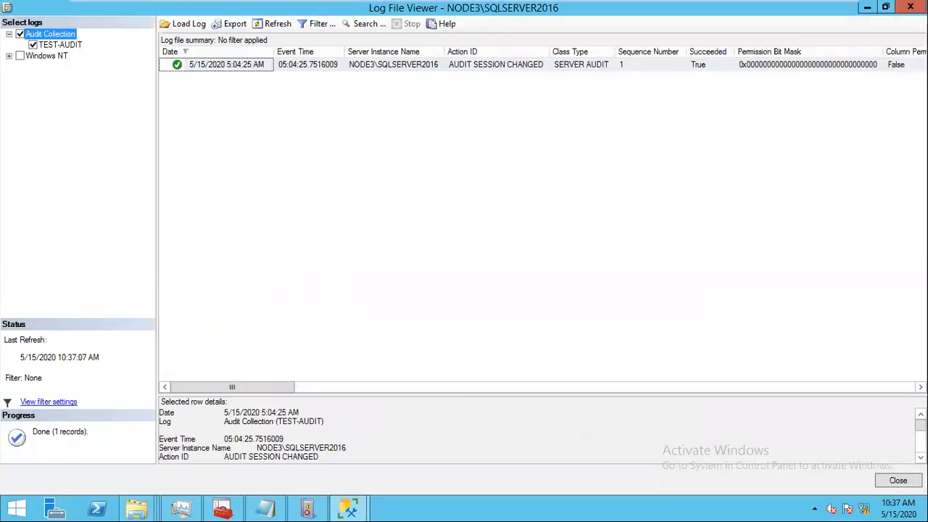
scroll(537, 433, "down", 5)
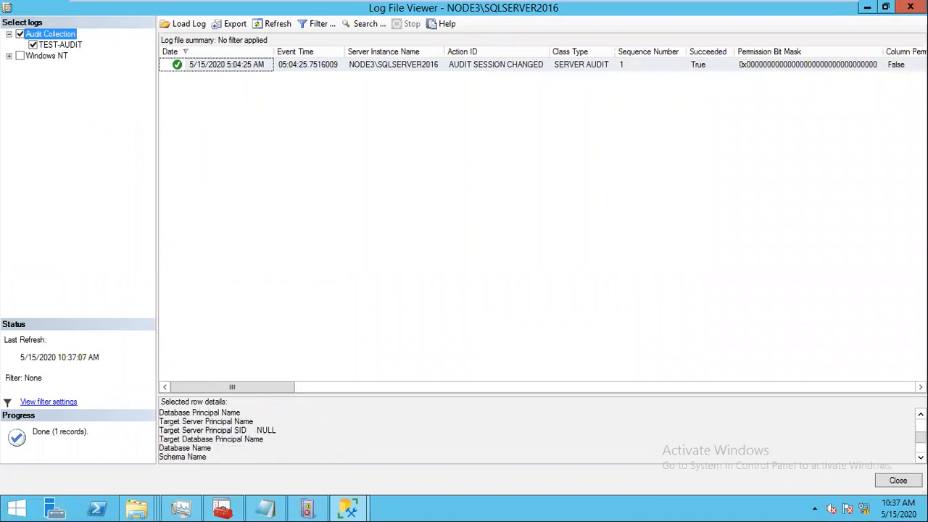
scroll(537, 434, "down", 2)
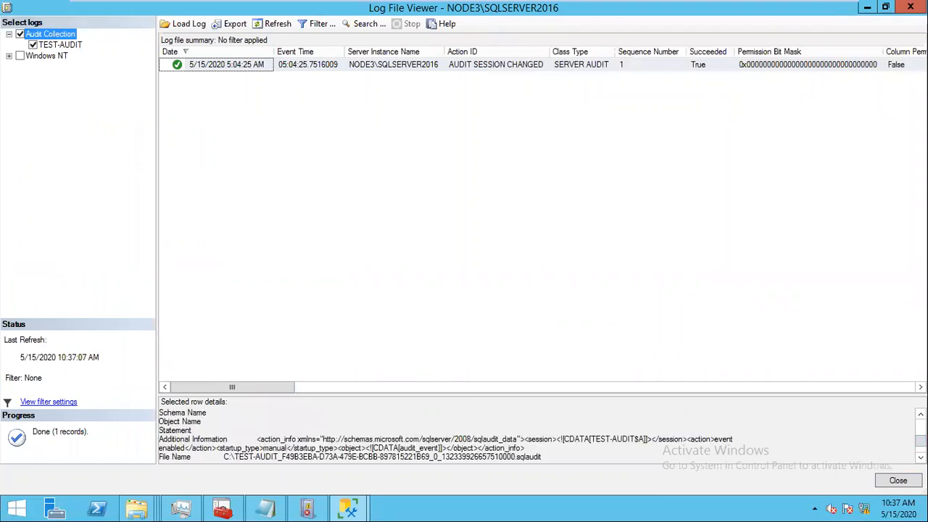
left_click(903, 477)
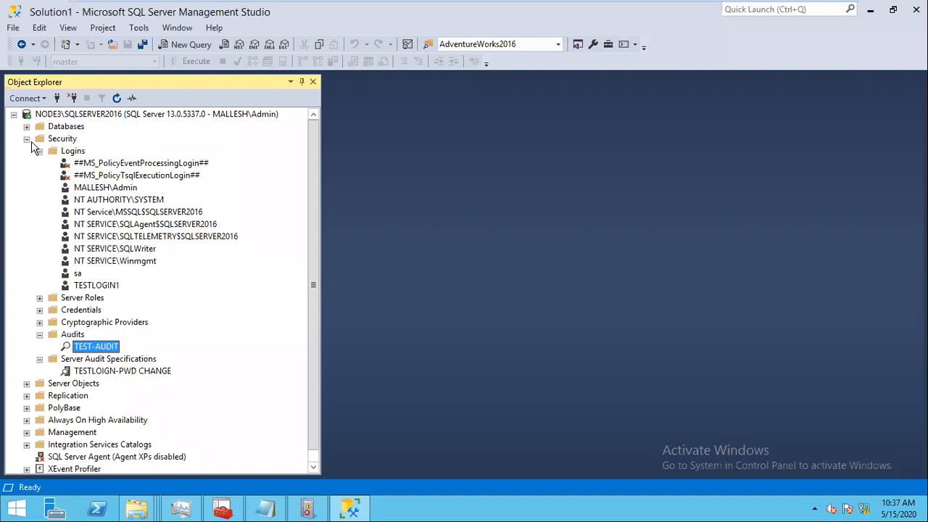
Step: Under DBA > Security, start a New Database Audit Specification
left_click(39, 151)
left_click(27, 138)
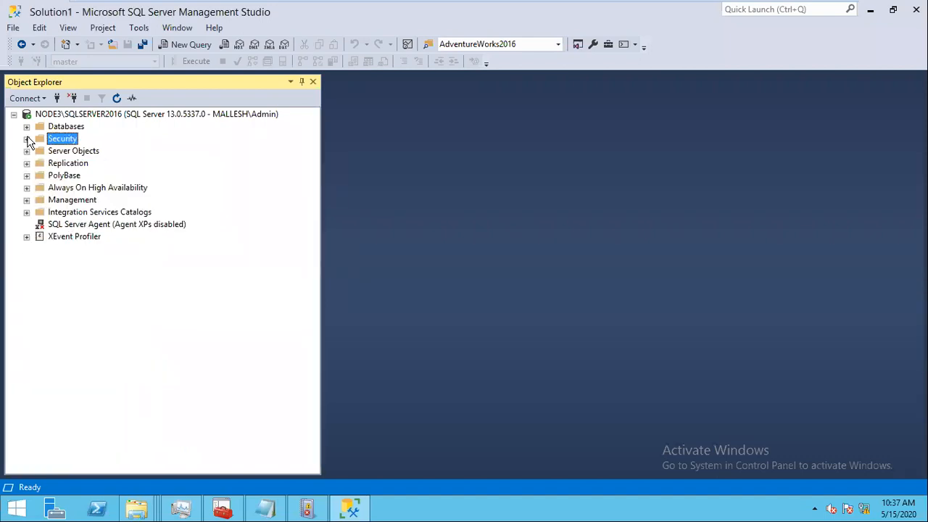
left_click(27, 126)
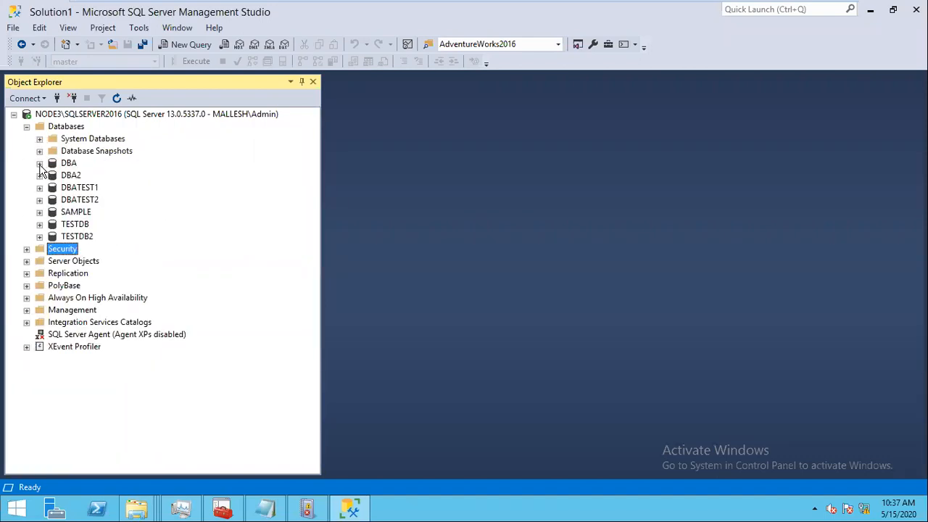
left_click(39, 163)
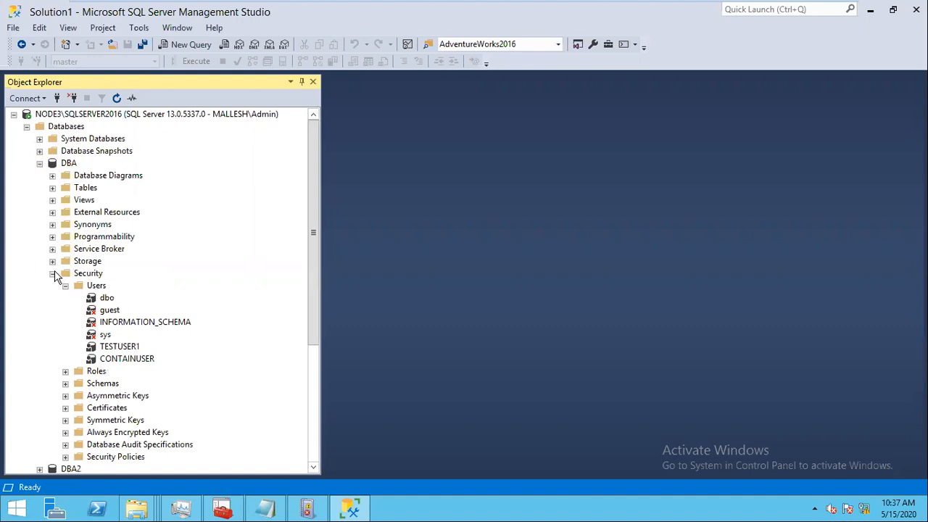
left_click(52, 274)
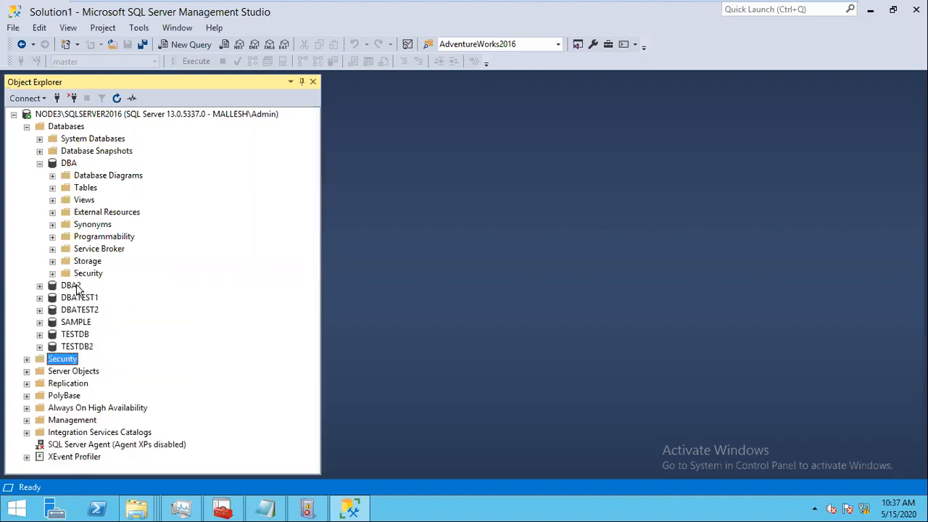
left_click(52, 274)
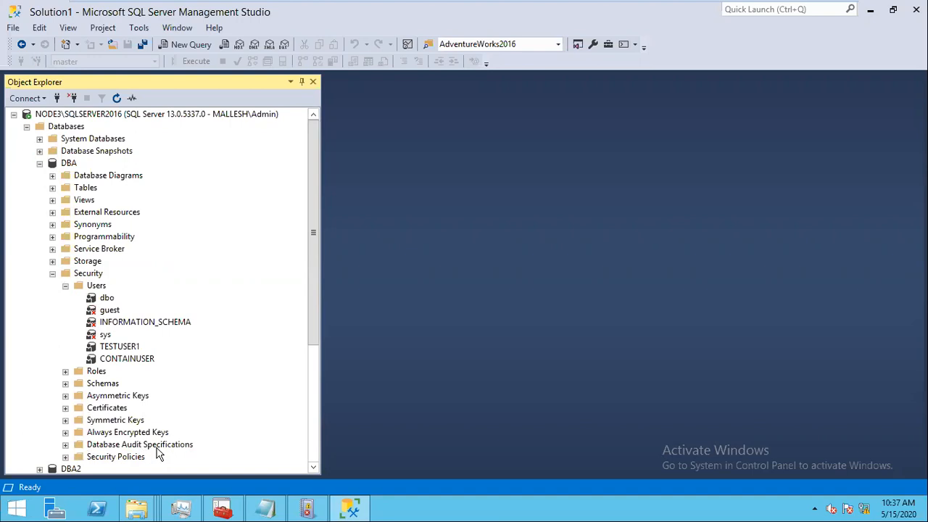
left_click(65, 445)
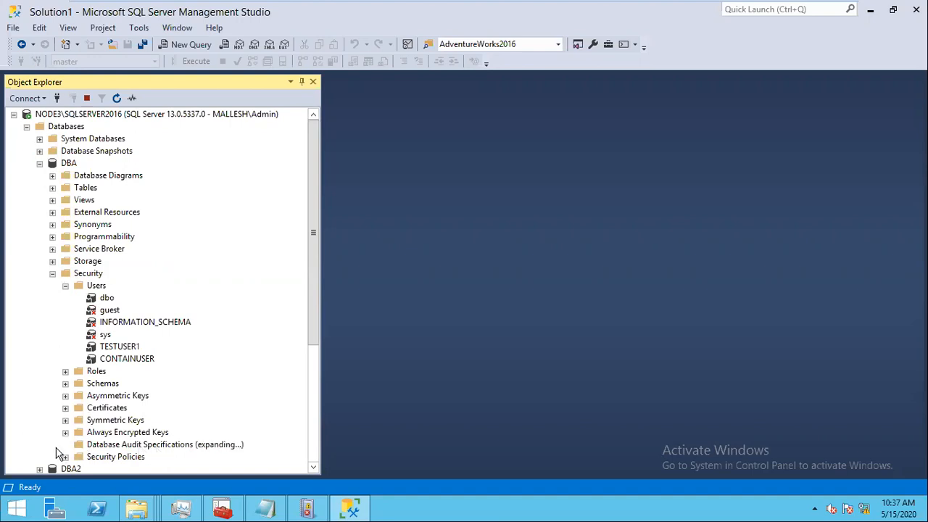
right_click(136, 445)
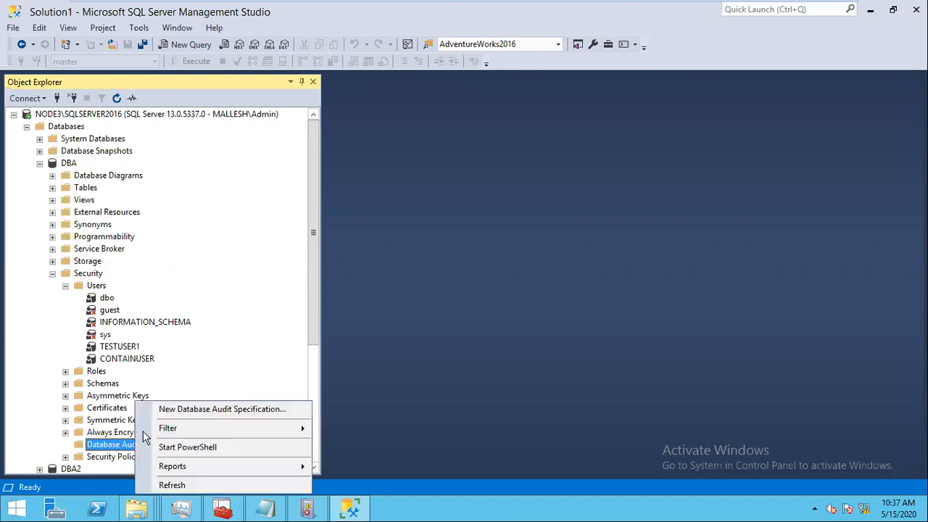
left_click(213, 410)
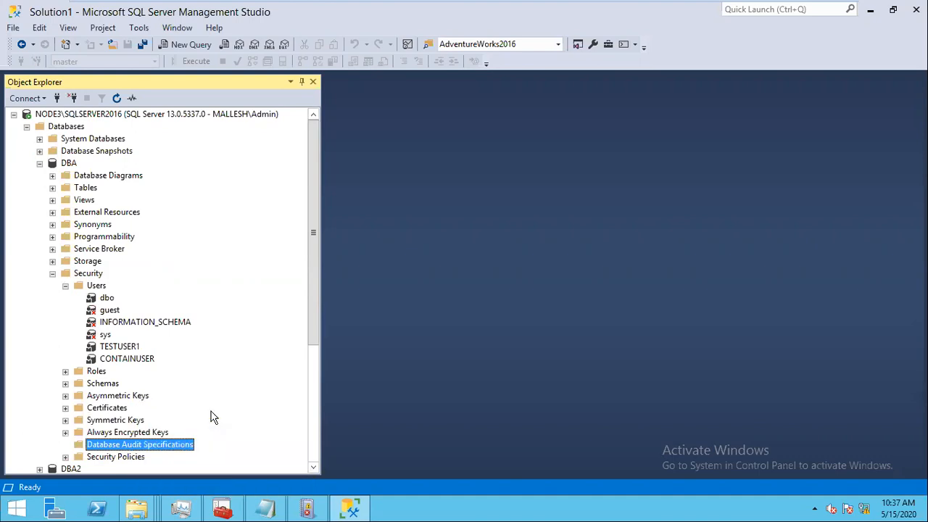
Step: Name the database audit specification DBA-changes and tie it to TEST-AUDIT
left_click(616, 82)
key("BackSpace")
key("BackSpace")
key("BackSpace")
key("BackSpace")
key("BackSpace")
key("BackSpace")
key("BackSpace")
key("BackSpace")
key("BackSpace")
key("BackSpace")
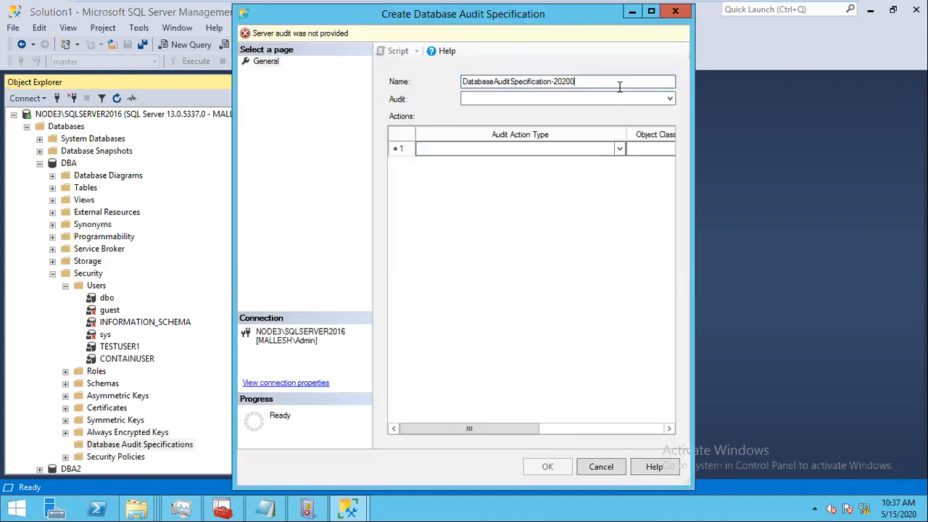
key("BackSpace")
key("BackSpace")
key("BackSpace")
key("BackSpace")
key("BackSpace")
key("BackSpace")
key("BackSpace")
key("BackSpace")
key("BackSpace")
key("BackSpace")
key("BackSpace")
key("BackSpace")
key("BackSpace")
key("BackSpace")
key("BackSpace")
key("BackSpace")
key("BackSpace")
key("BackSpace")
key("BackSpace")
key("BackSpace")
key("BackSpace")
key("BackSpace")
key("BackSpace")
key("BackSpace")
key("BackSpace")
key("BackSpace")
key("BackSpace")
key("BackSpace")
key("BackSpace")
key("BackSpace")
key("BackSpace")
type("D")
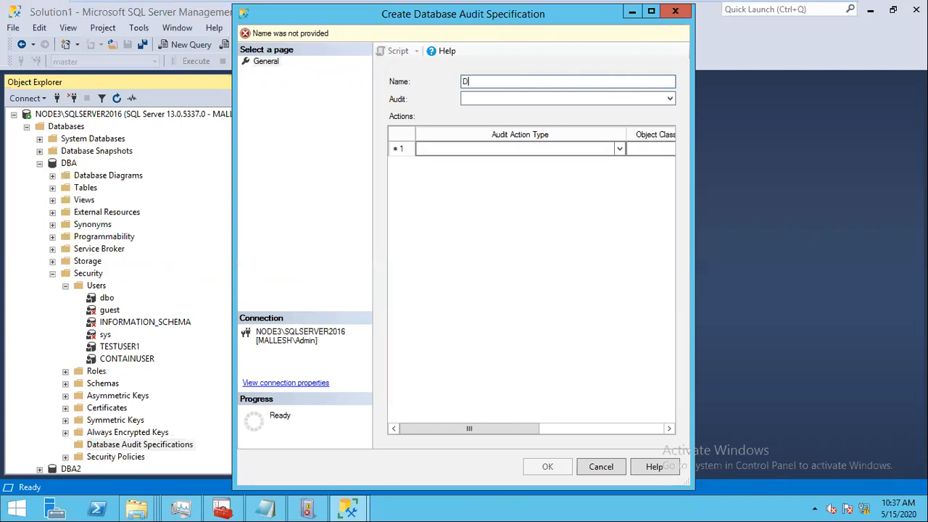
type("BA-changes")
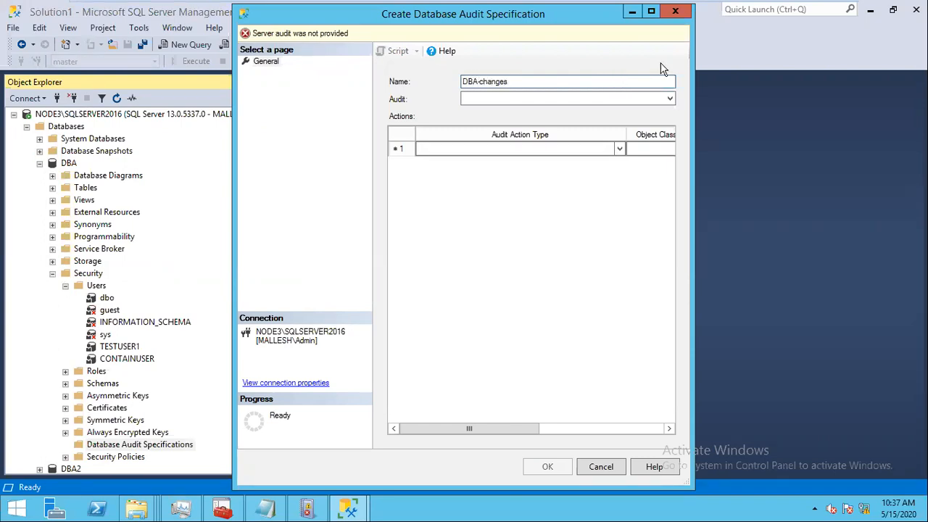
left_click(670, 99)
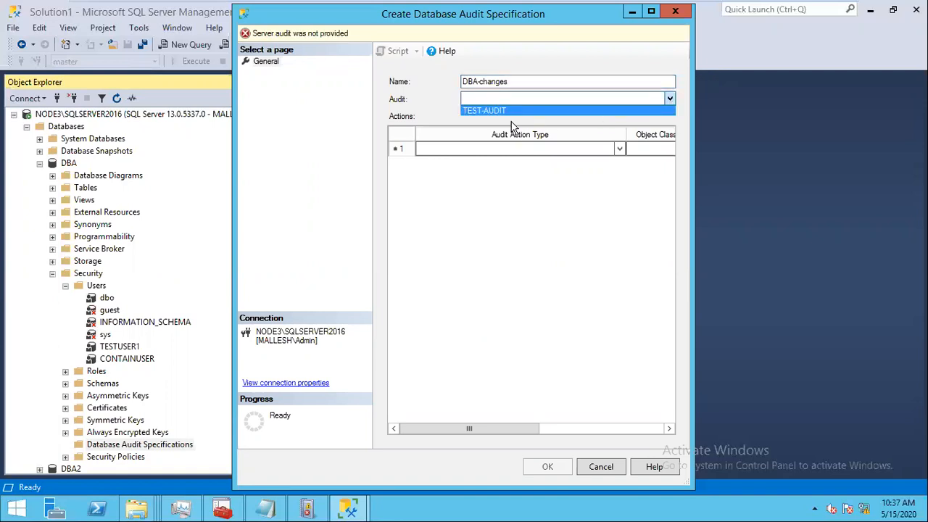
left_click(497, 111)
left_click(605, 151)
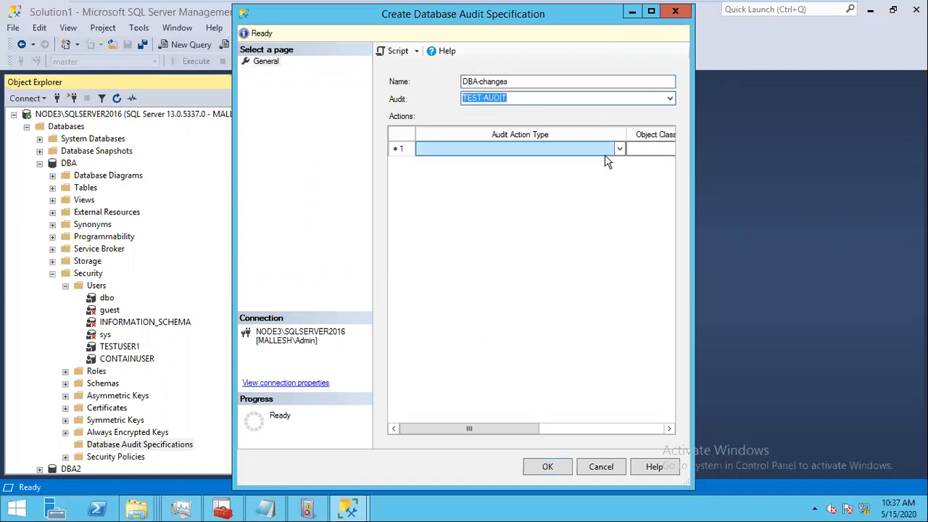
left_click(651, 12)
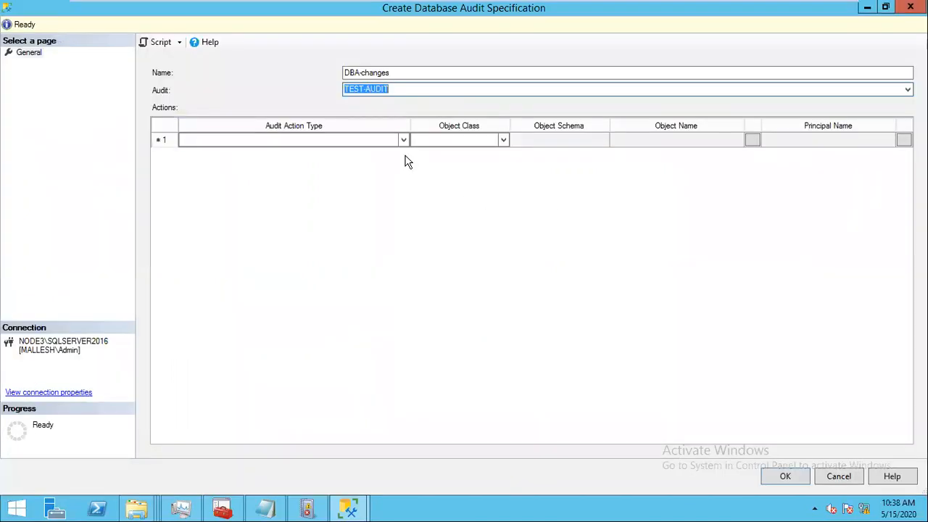
left_click(403, 140)
left_click_drag(406, 199, 410, 327)
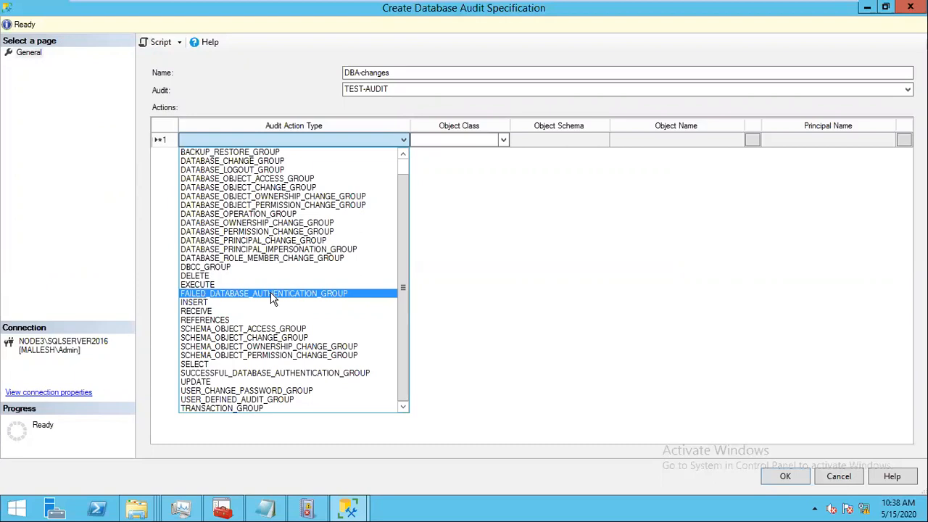
Step: Set the first action row to audit INSERT on OBJECT dbo.TAB1
left_click(215, 304)
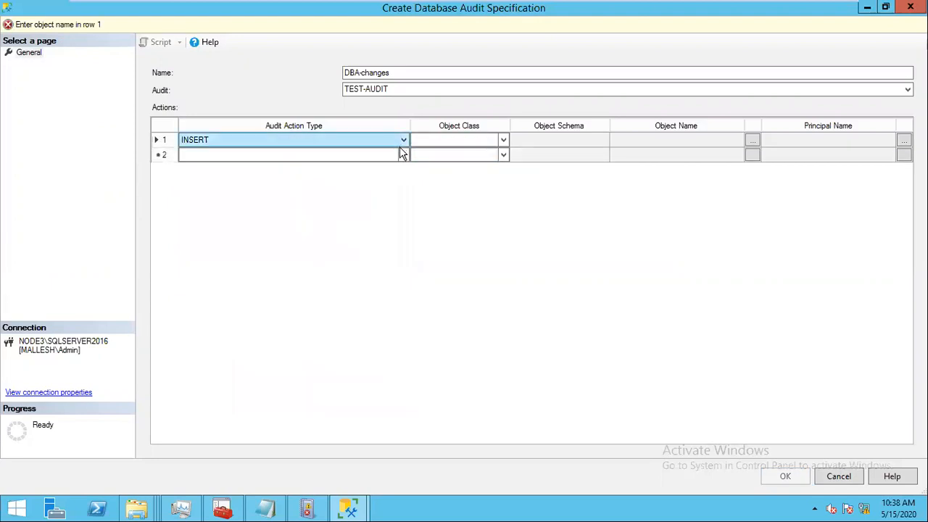
left_click(449, 140)
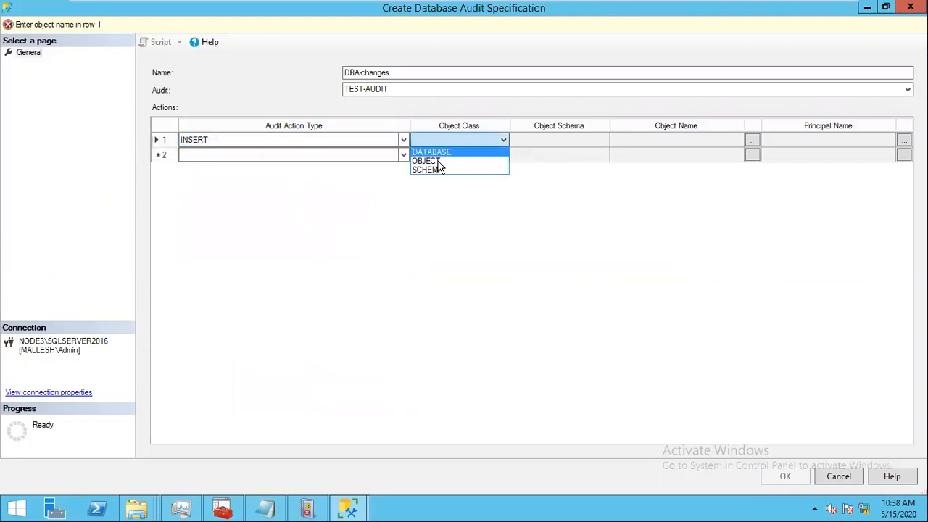
left_click(434, 160)
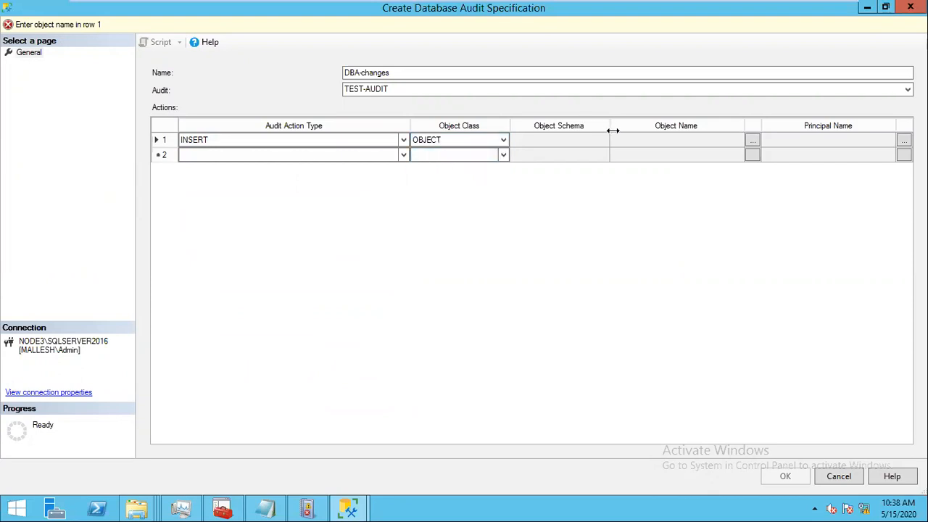
left_click(591, 141)
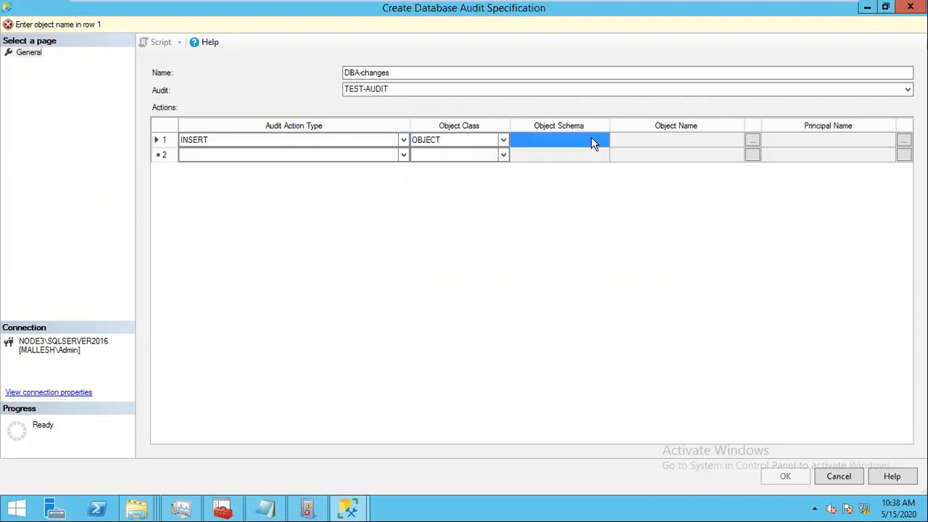
left_click(751, 142)
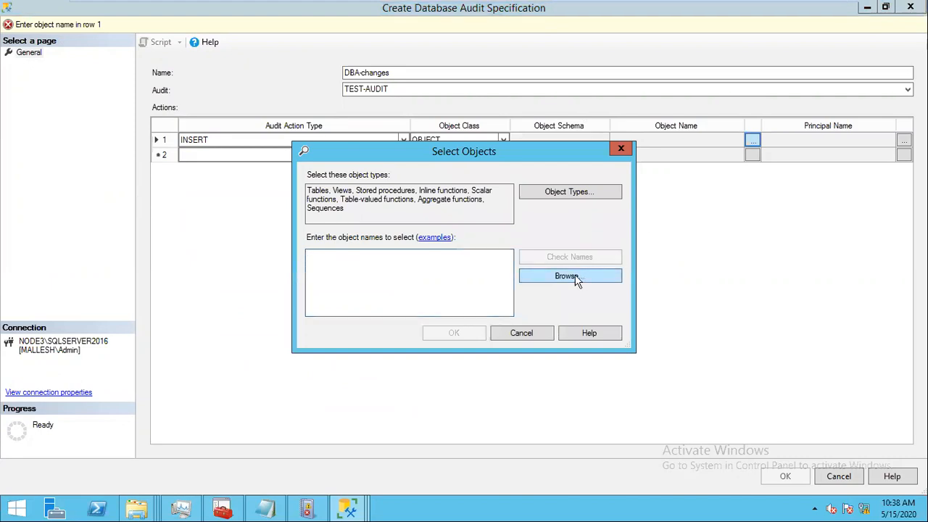
left_click(570, 276)
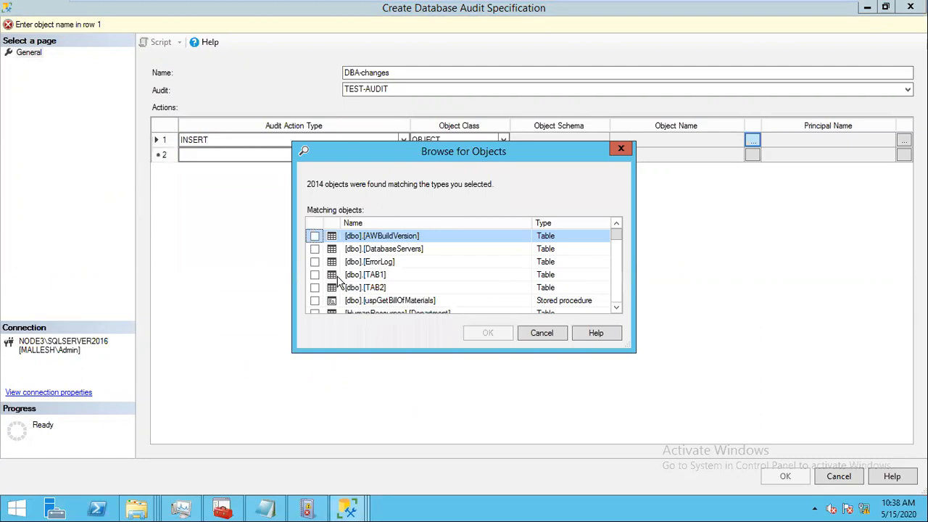
left_click(315, 275)
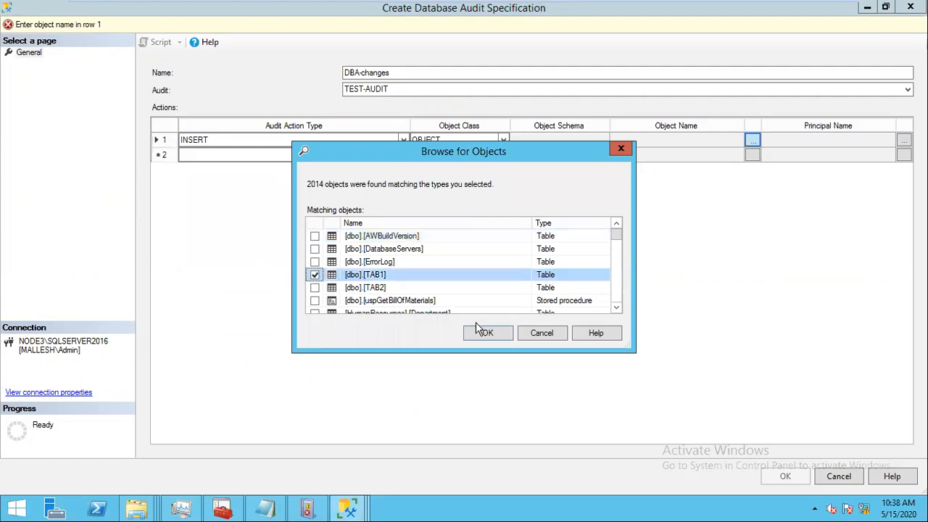
left_click(482, 333)
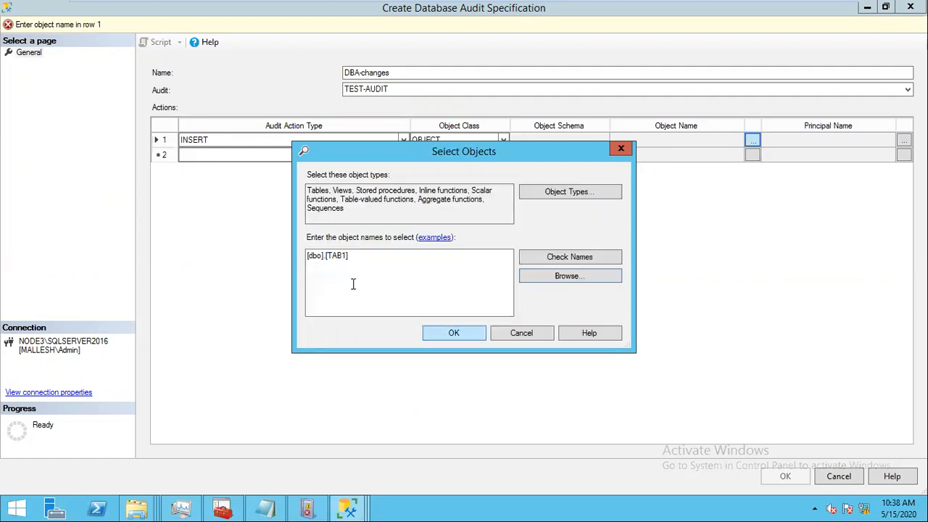
left_click(564, 276)
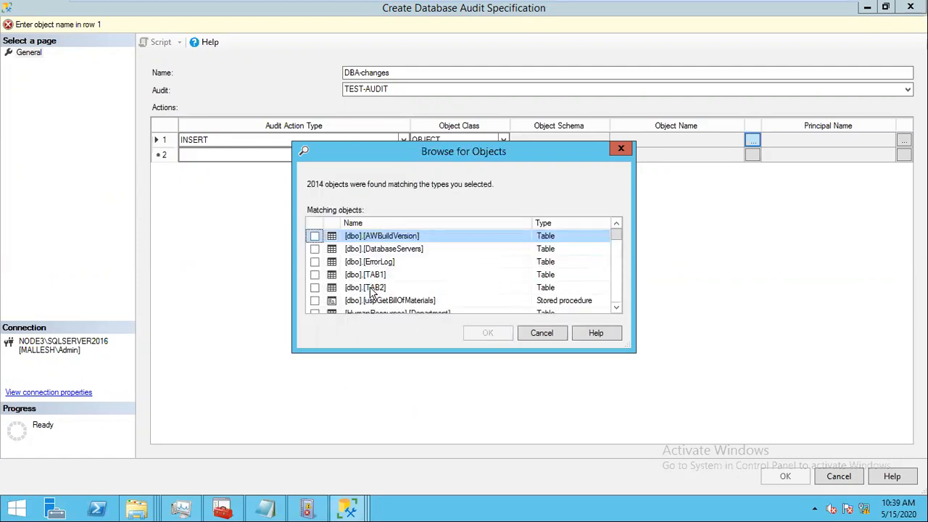
left_click(315, 287)
left_click(487, 332)
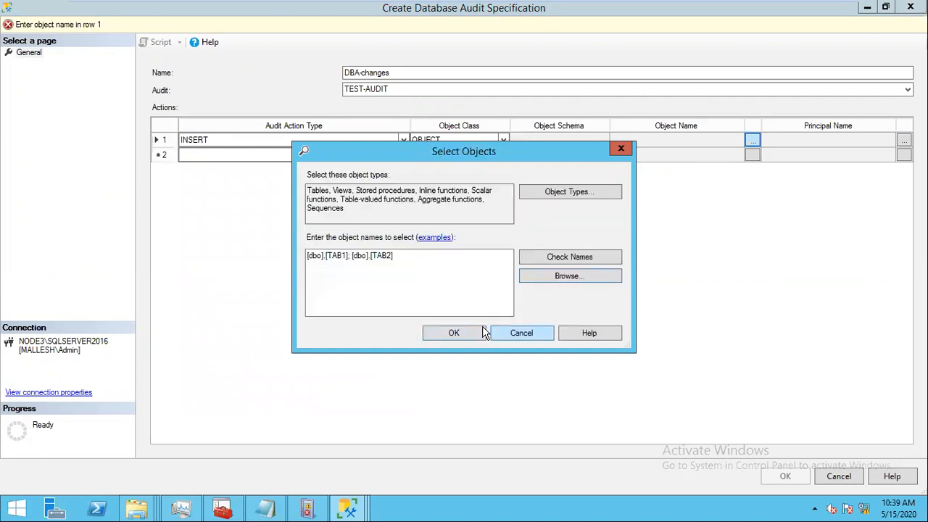
left_click(454, 333)
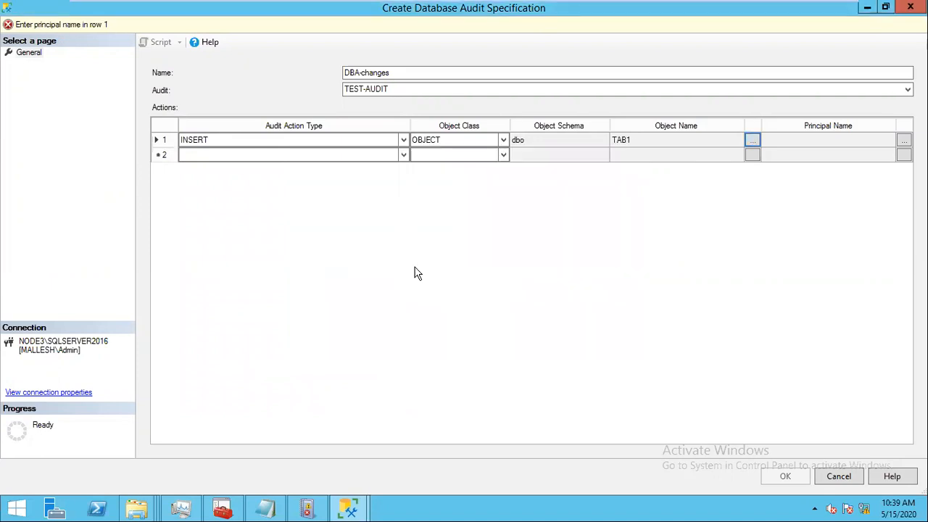
Step: Set TESTUSER1 as the first row's principal
left_click(267, 156)
left_click(902, 141)
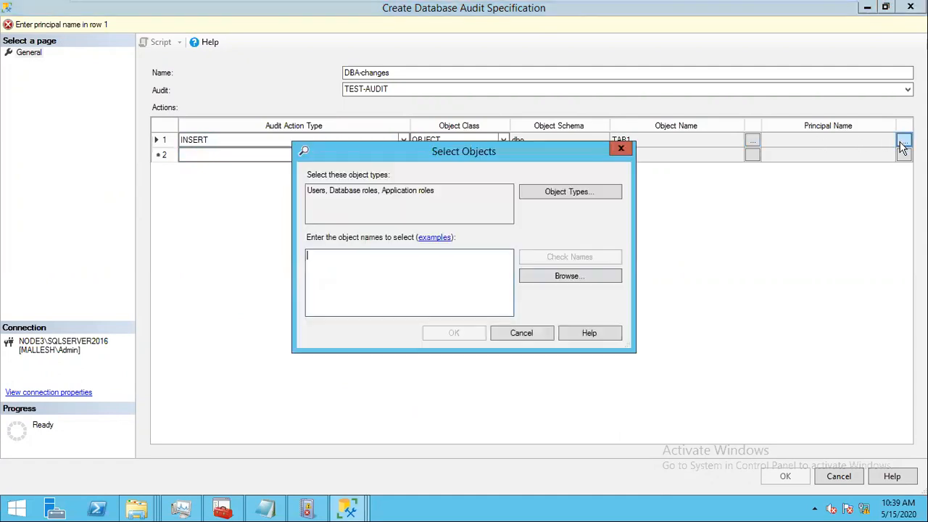
left_click(569, 276)
left_click_drag(618, 249, 615, 275)
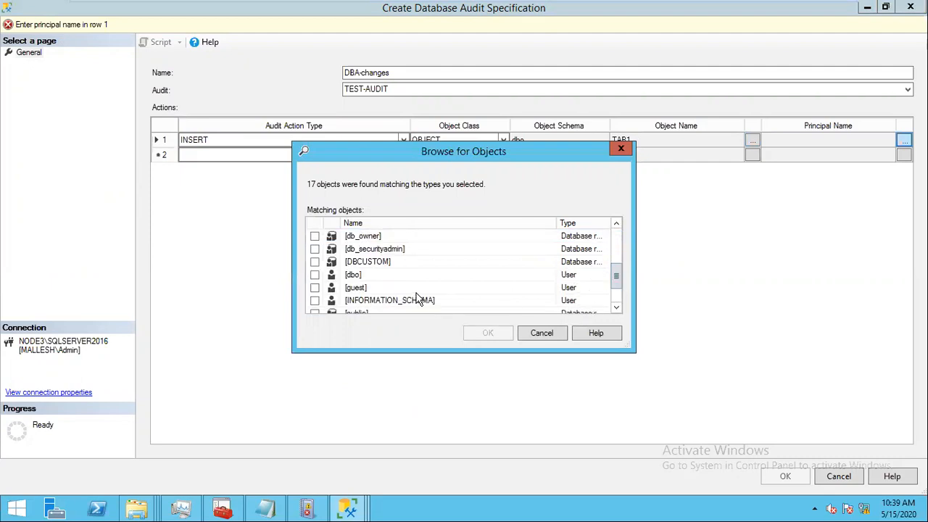
left_click_drag(616, 274, 606, 290)
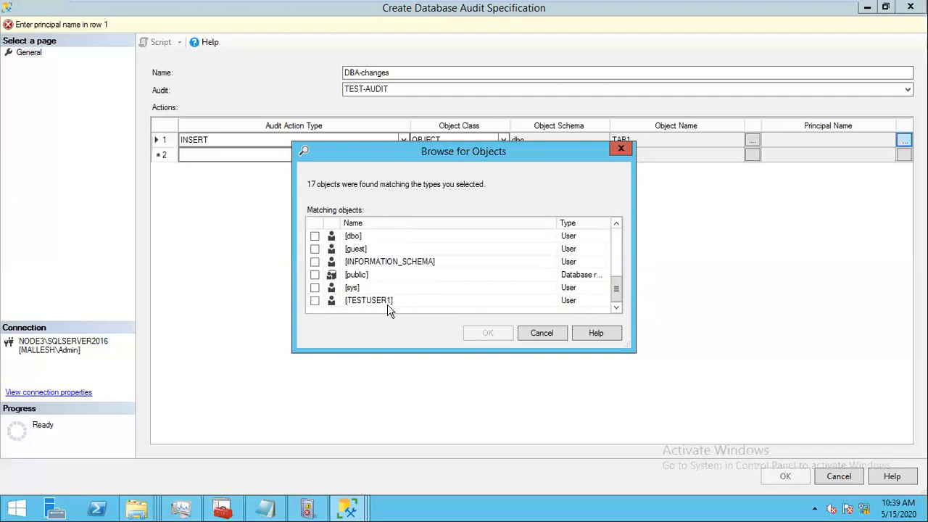
left_click(315, 300)
left_click(482, 333)
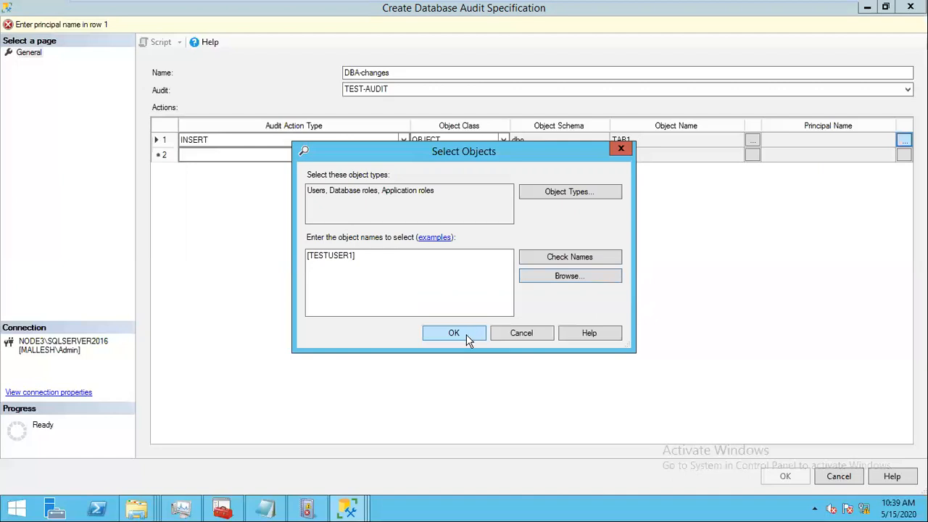
left_click(454, 333)
left_click(395, 154)
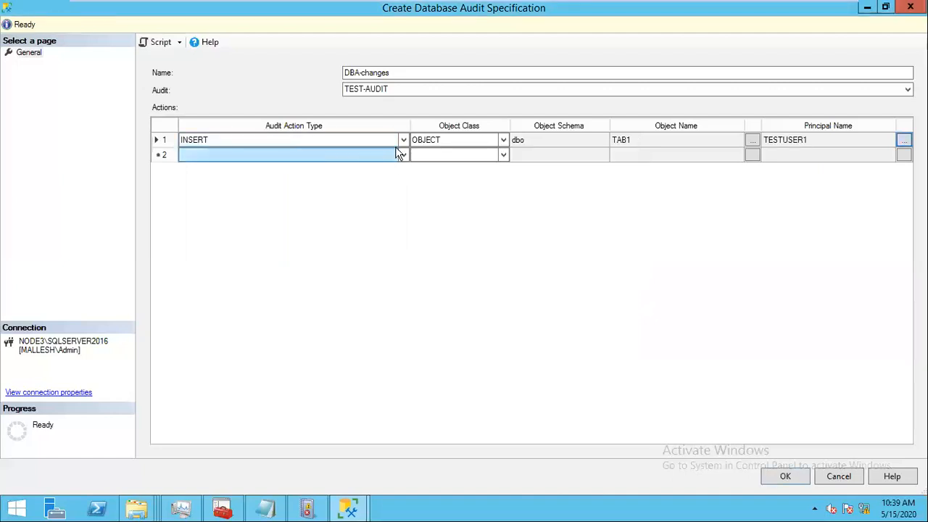
left_click(402, 155)
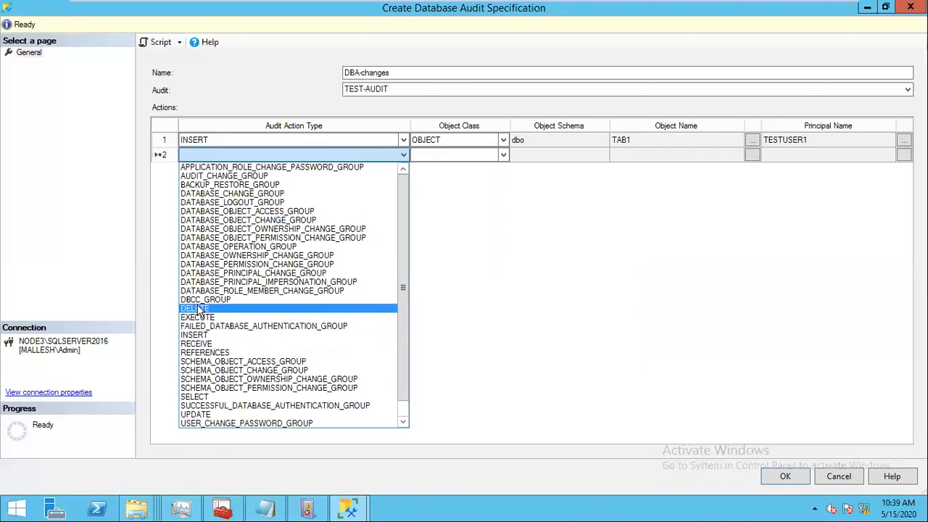
Step: Set row 2's audit action to DELETE and its object class to DATABASE
left_click(197, 308)
left_click(492, 155)
left_click(503, 156)
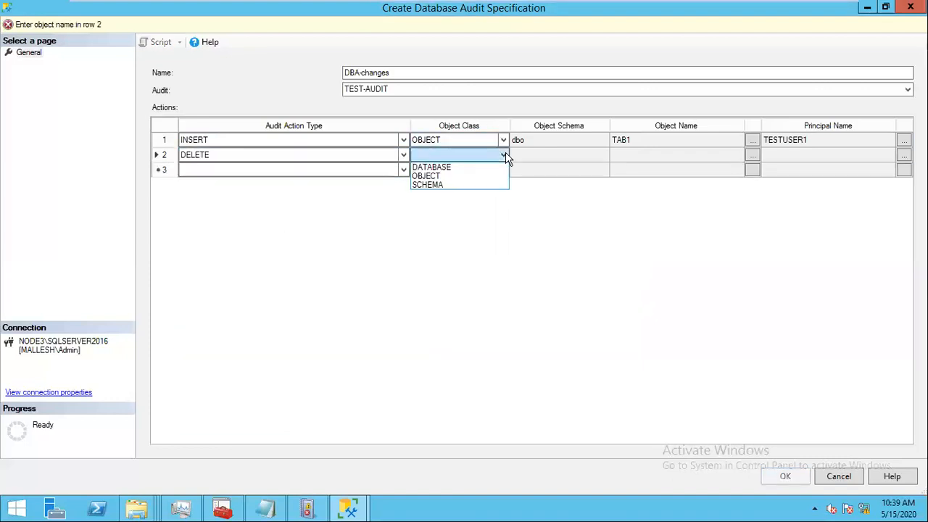
left_click(439, 167)
left_click(578, 158)
left_click(752, 154)
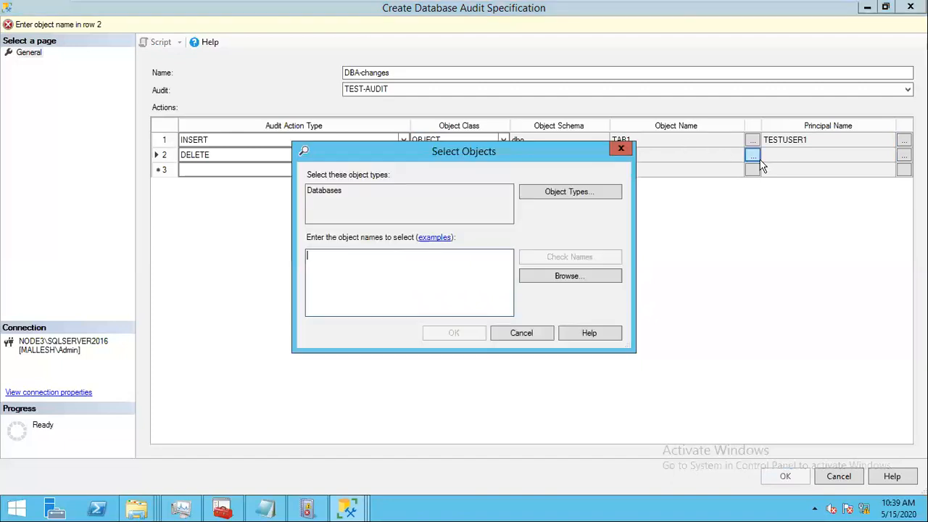
left_click(524, 337)
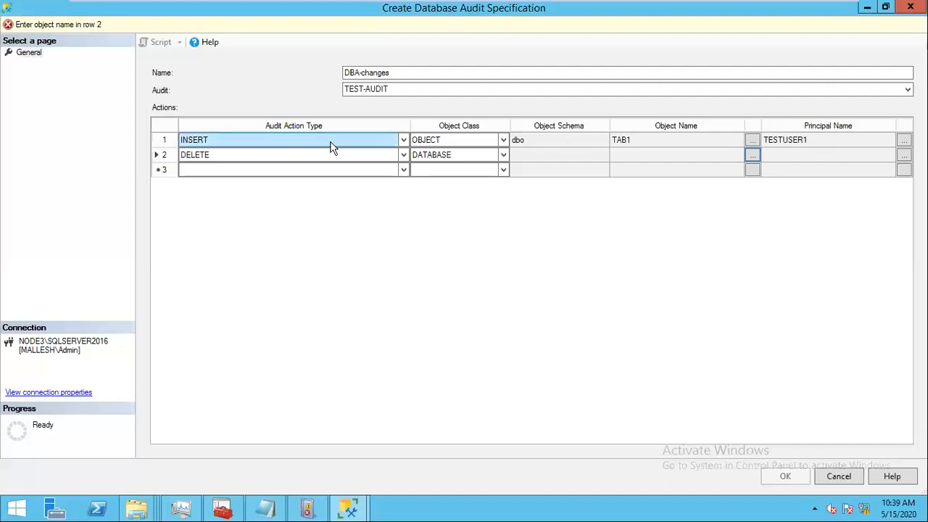
Step: Add Tables to the selectable object types in the DELETE row's object chooser
left_click(579, 158)
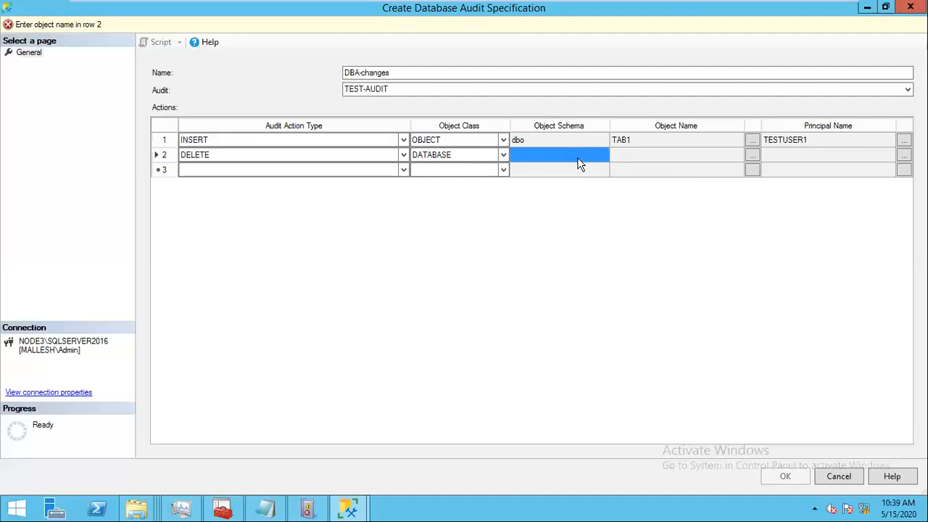
left_click(815, 145)
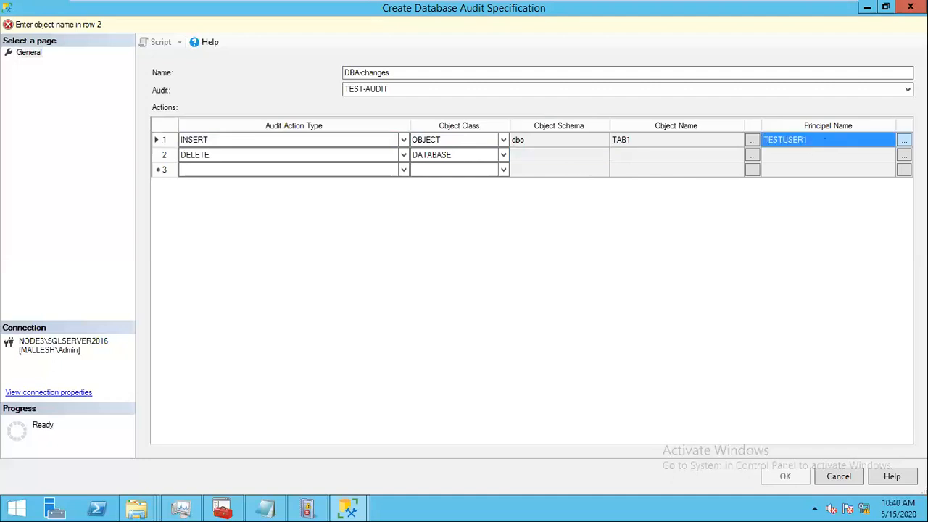
left_click(905, 140)
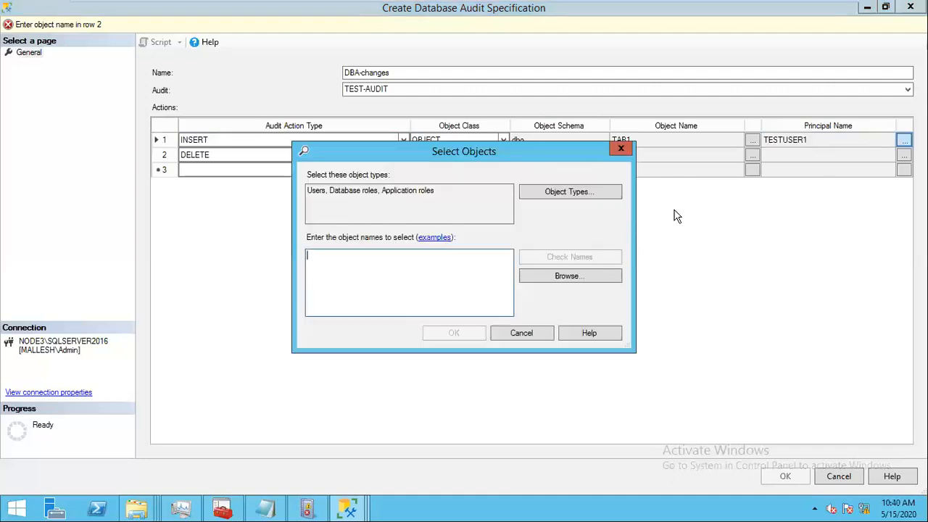
left_click(521, 333)
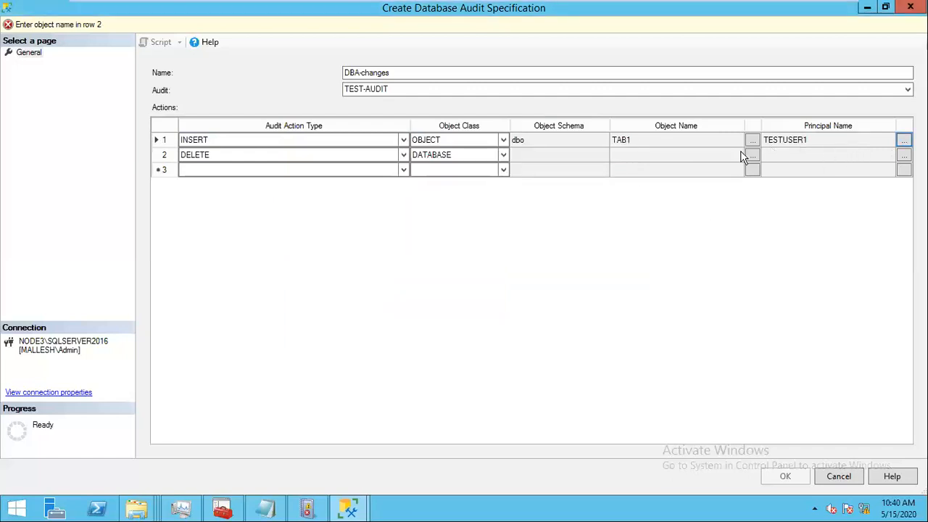
left_click(642, 156)
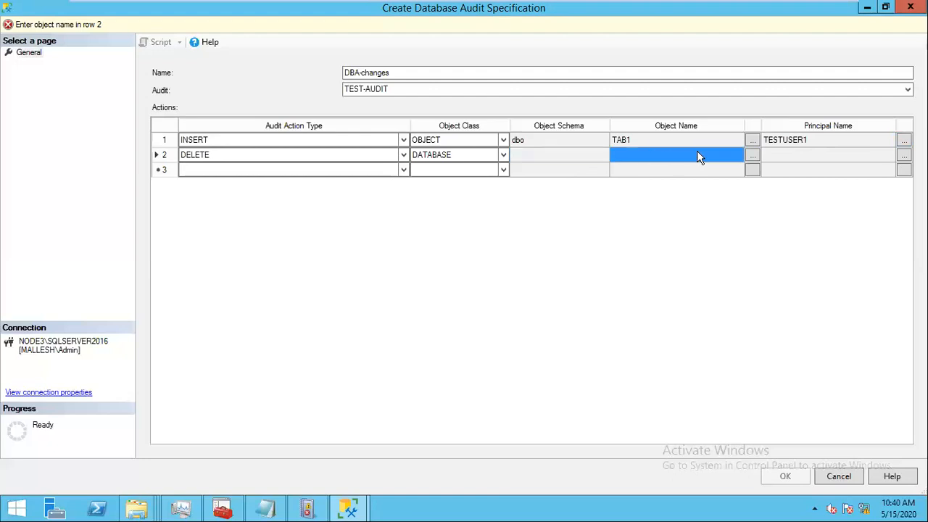
left_click(752, 155)
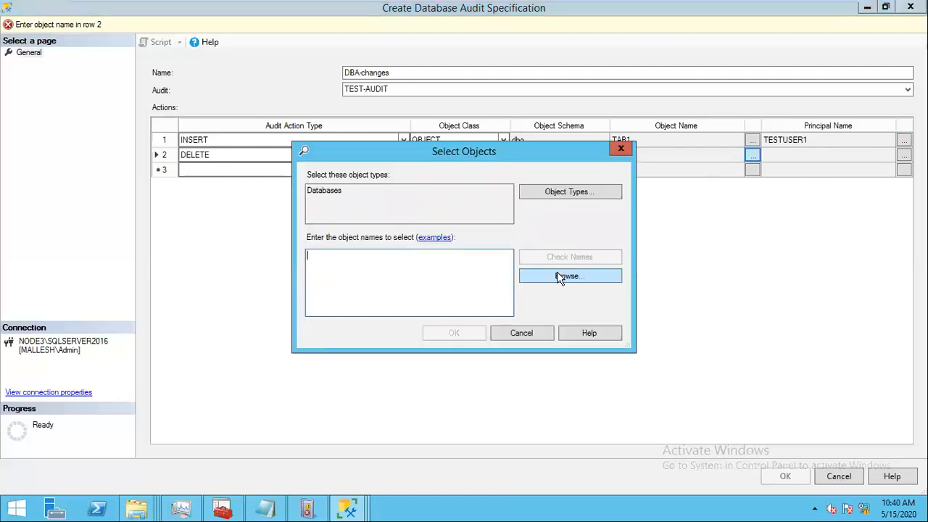
left_click(570, 193)
left_click(316, 205)
left_click(478, 333)
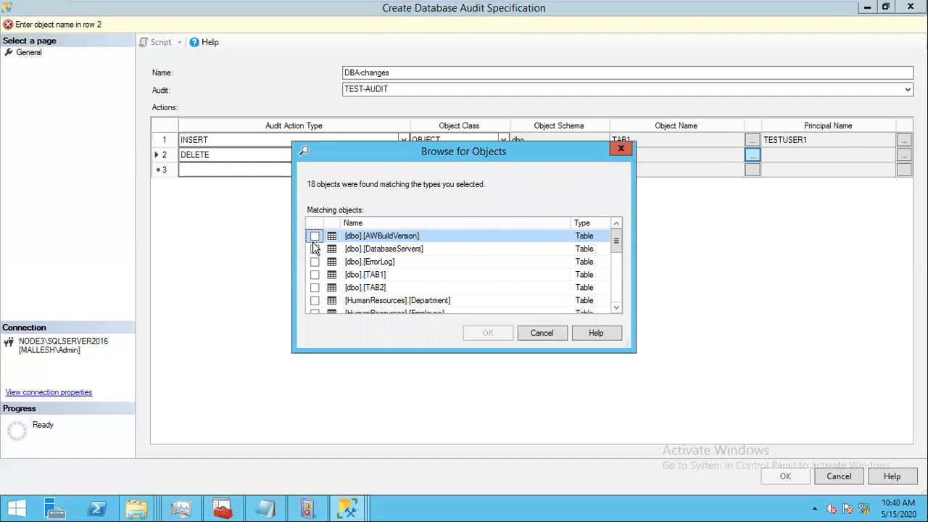
Step: Tick several tables, including TAB2, and accept them for the DELETE row
left_click(313, 237)
left_click(315, 250)
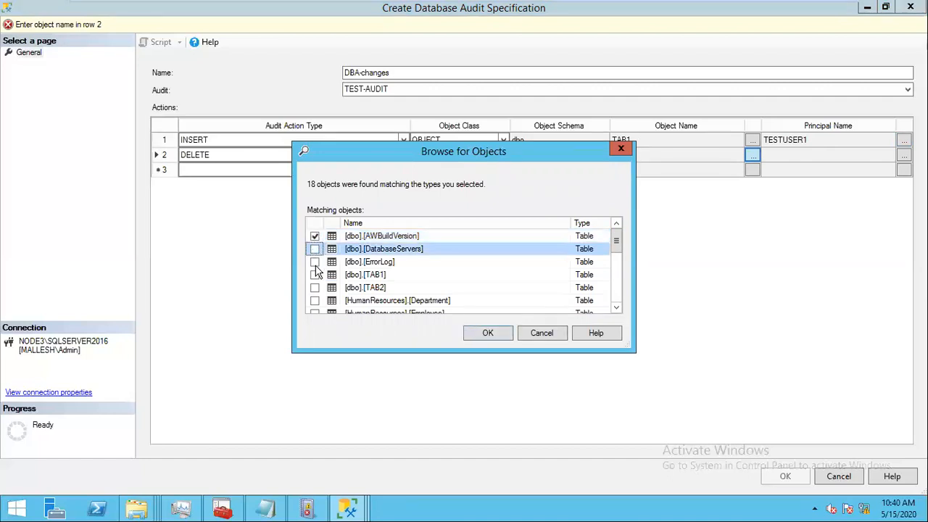
left_click(313, 263)
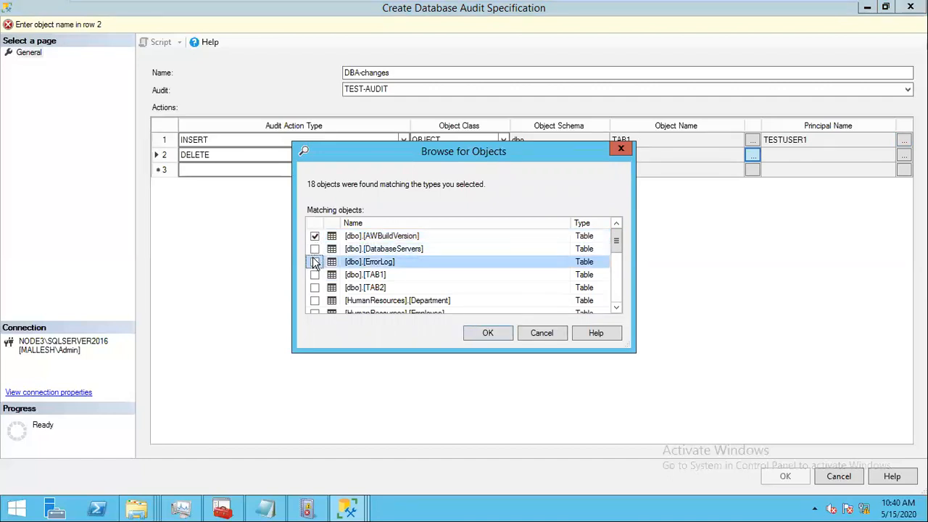
left_click(315, 249)
left_click(315, 262)
left_click(314, 275)
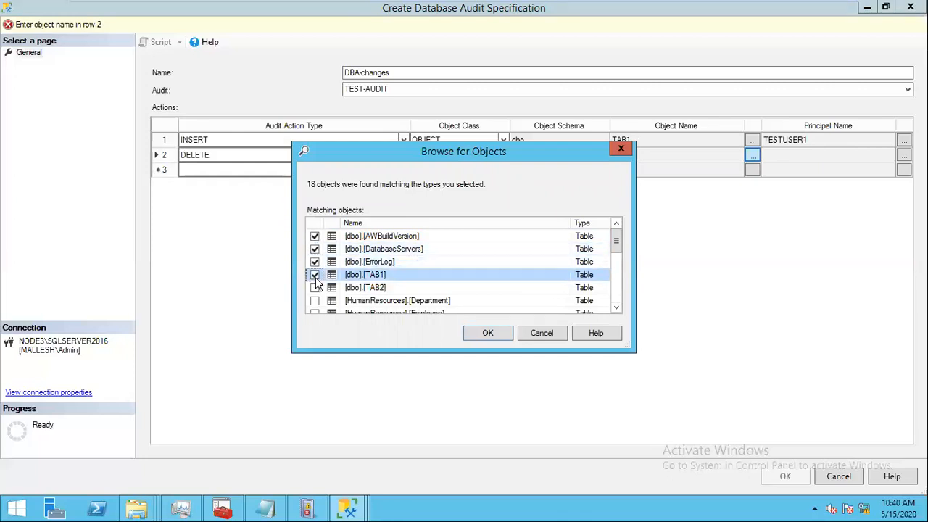
left_click(315, 287)
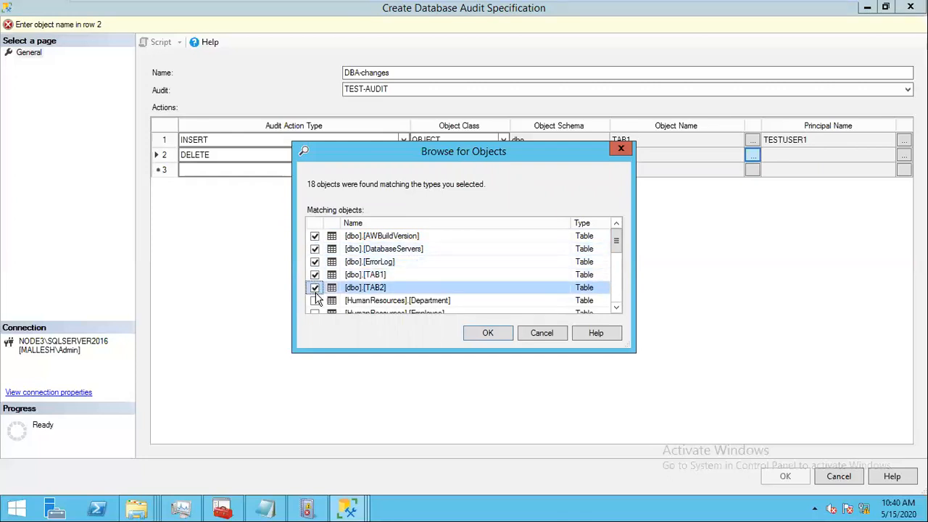
left_click(314, 300)
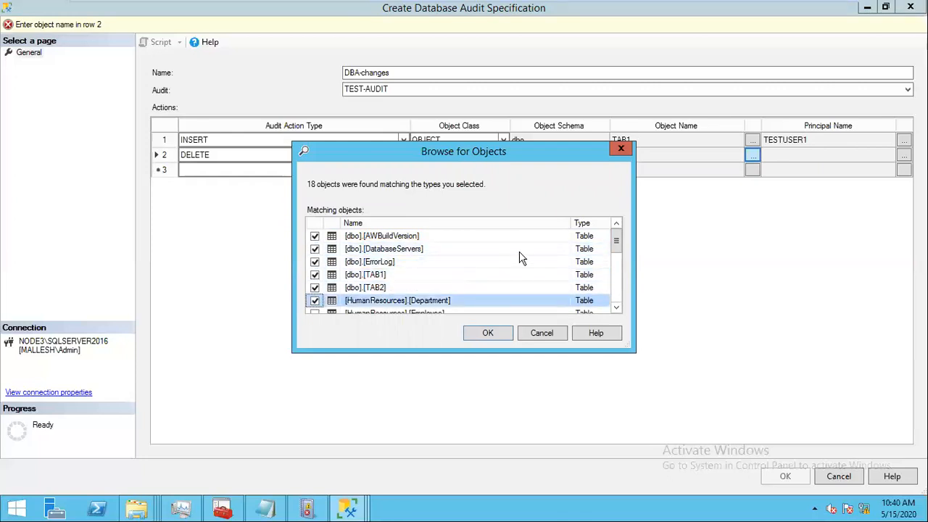
left_click(484, 334)
left_click(475, 332)
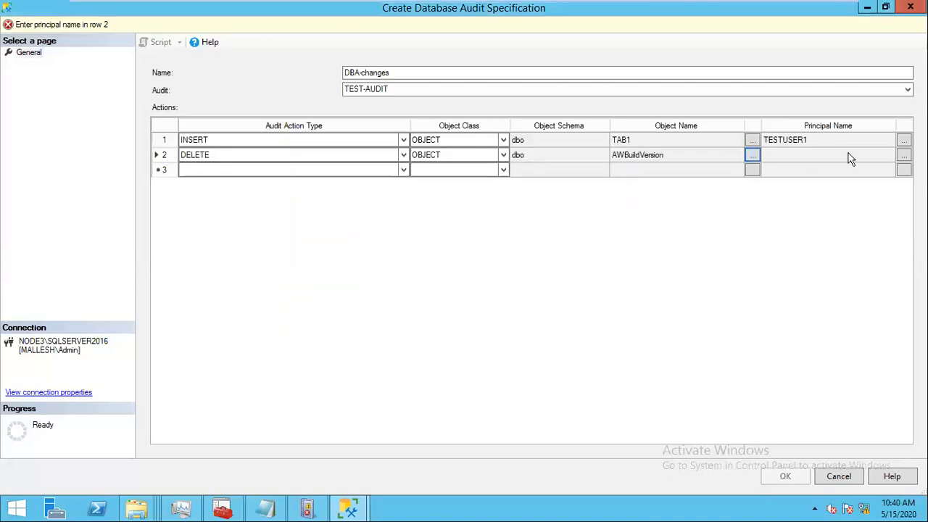
Step: Reselect only [dbo].[TAB2] as the DELETE row's audited object, leaving the principal empty
left_click(904, 155)
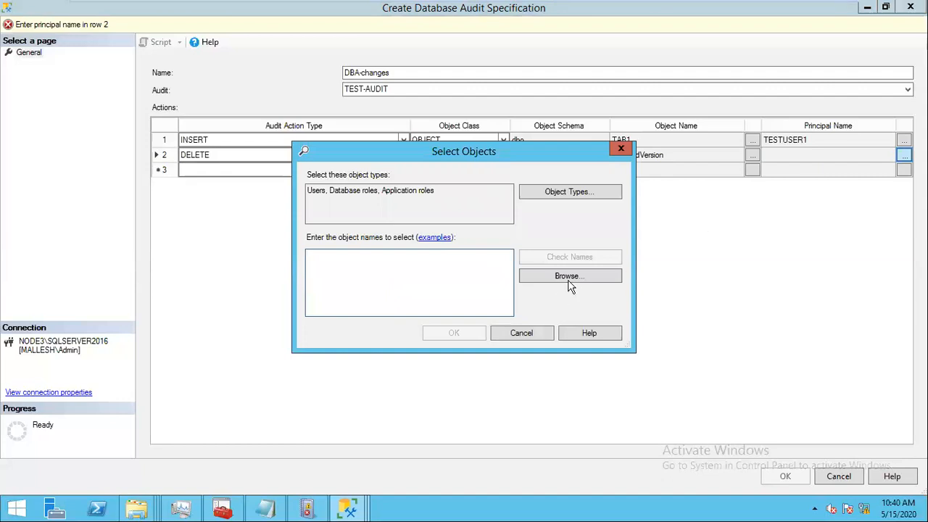
left_click(523, 340)
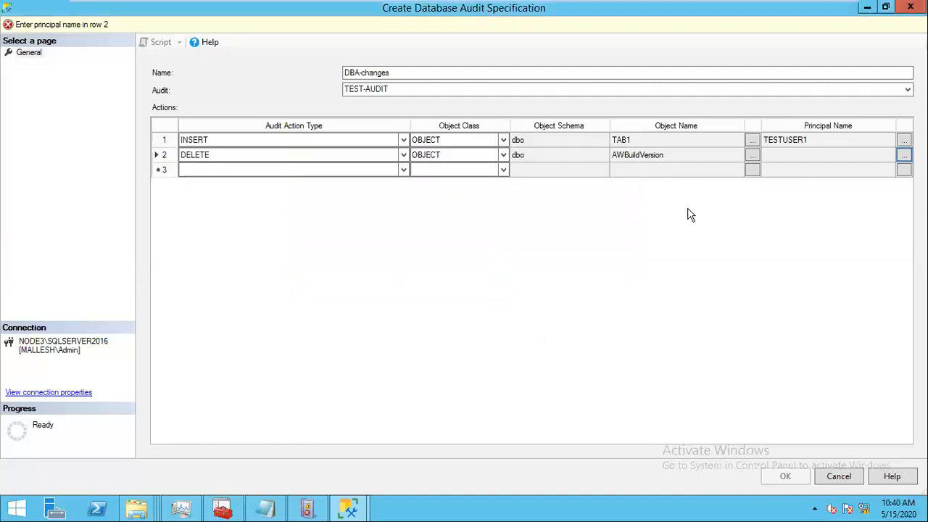
left_click(753, 159)
left_click(752, 138)
left_click(752, 139)
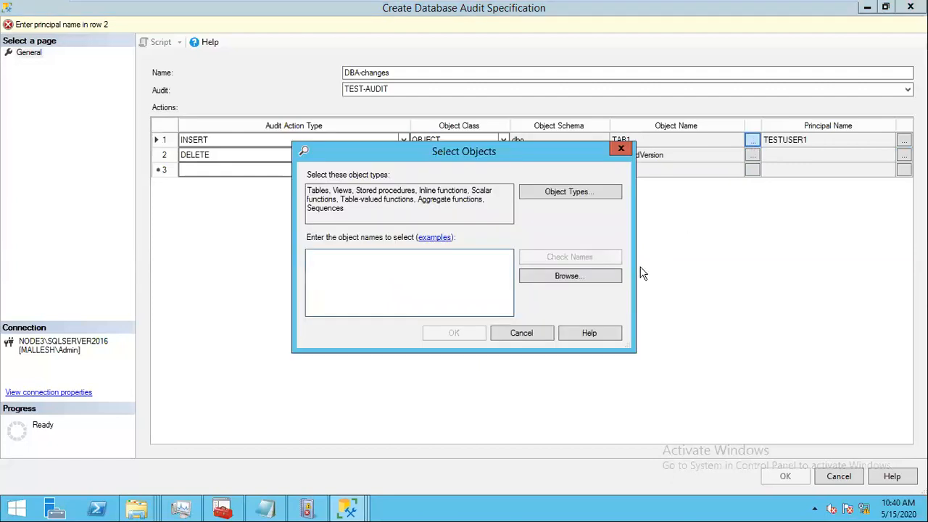
left_click(524, 337)
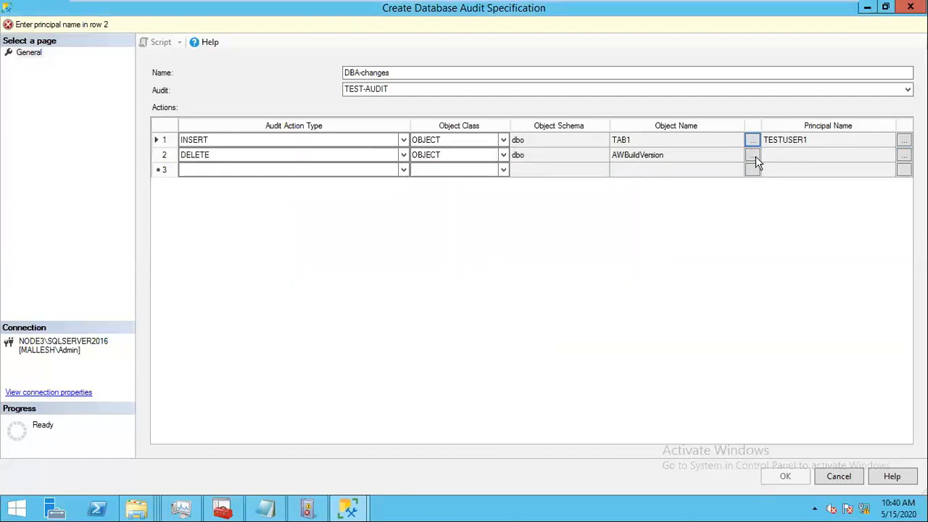
left_click(754, 156)
left_click(547, 280)
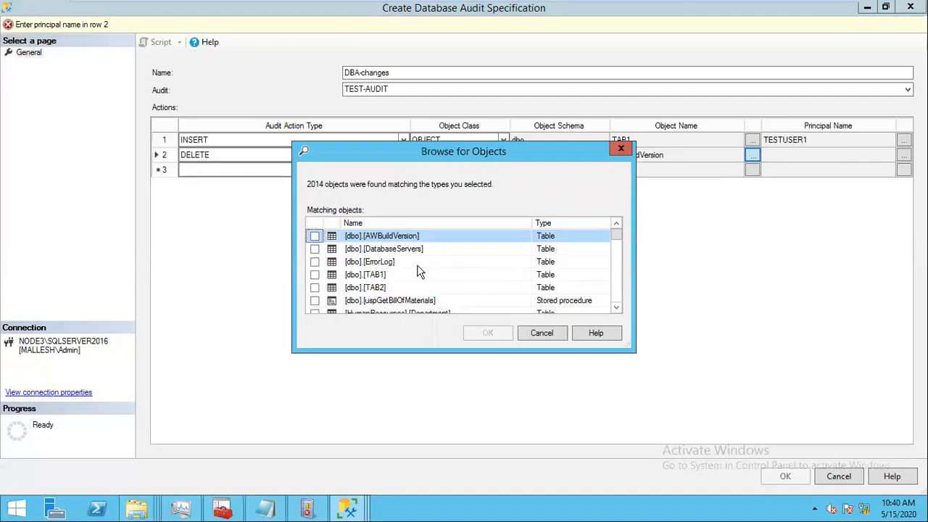
left_click(315, 287)
left_click(487, 332)
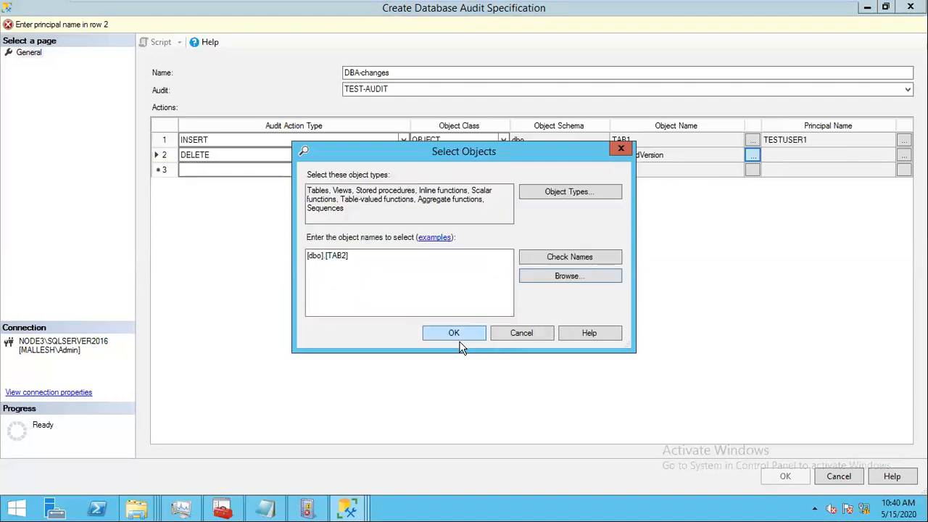
left_click(451, 335)
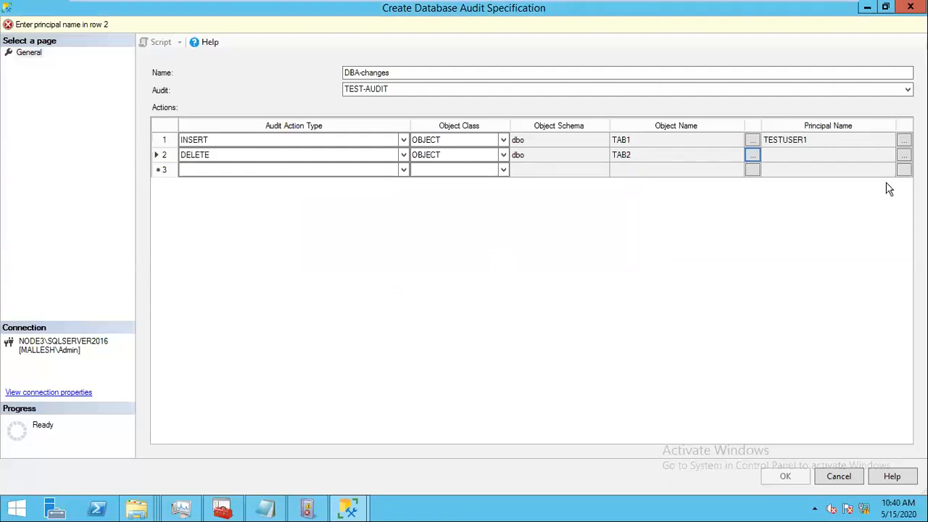
left_click(861, 155)
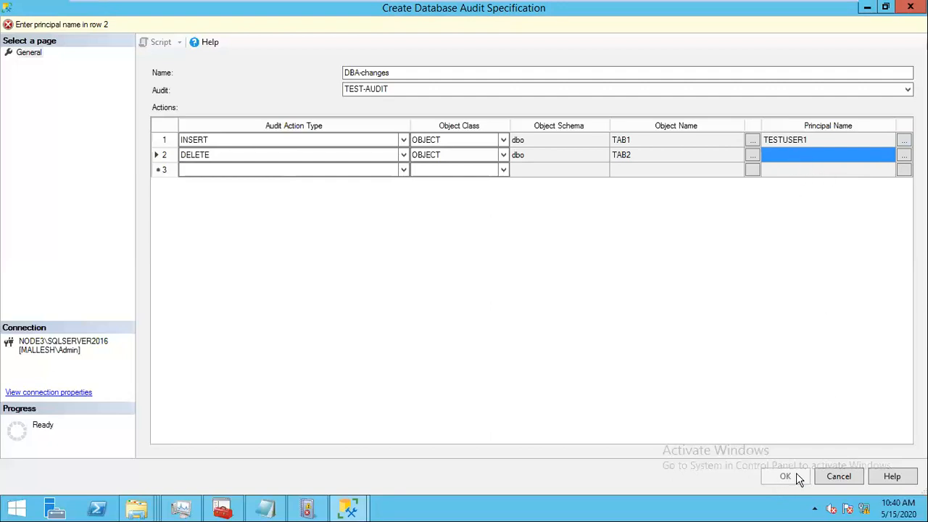
Step: Enter testuser1 as the principal for the DELETE on TAB2 row
left_click(904, 155)
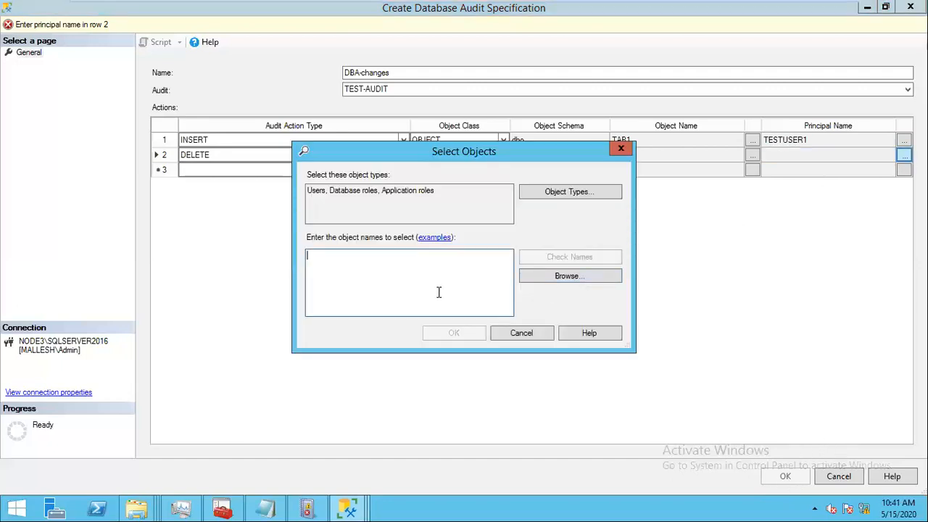
type("te")
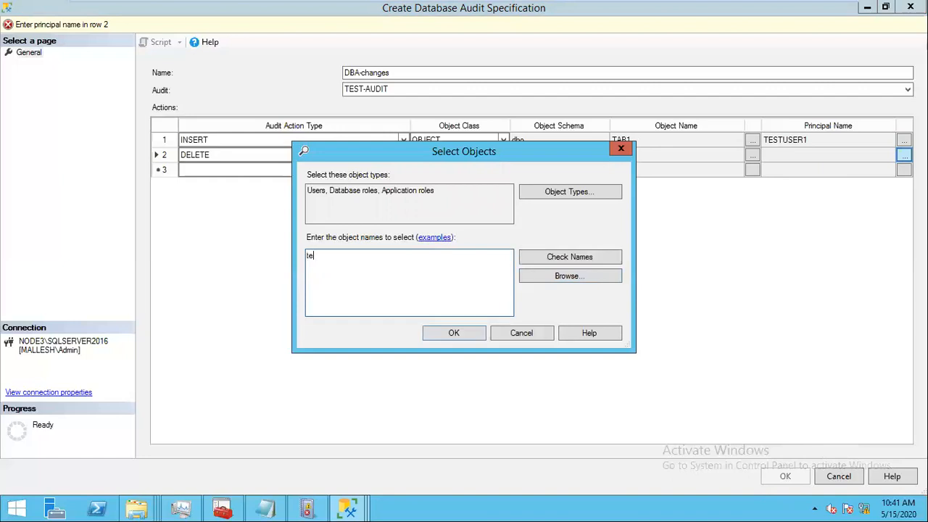
type("stuser1")
left_click(468, 341)
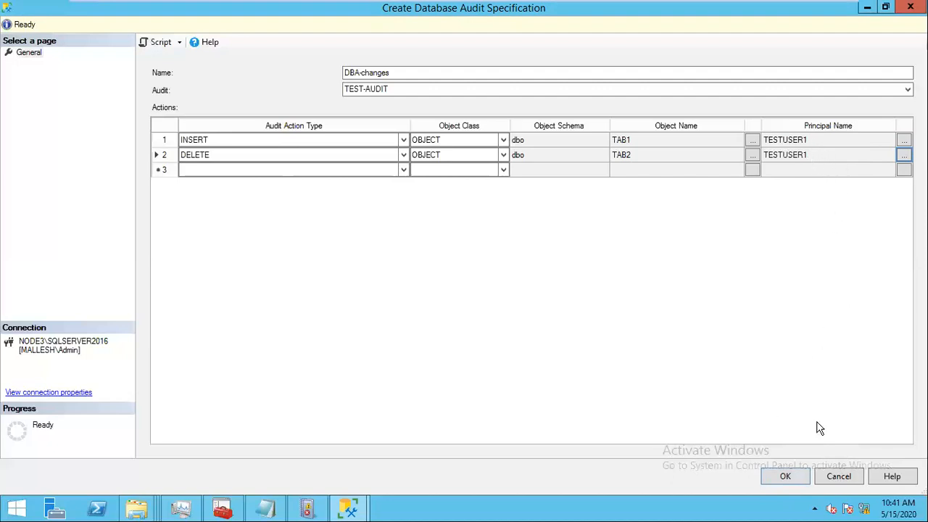
left_click(808, 157)
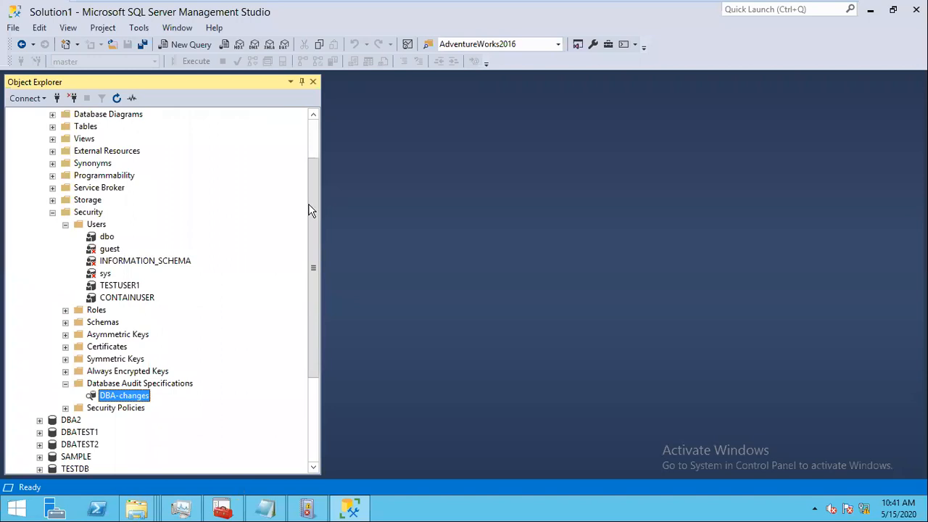
Step: Add database user TESTUSER1 to the db_owner role via its Membership properties
left_click_drag(313, 325, 300, 281)
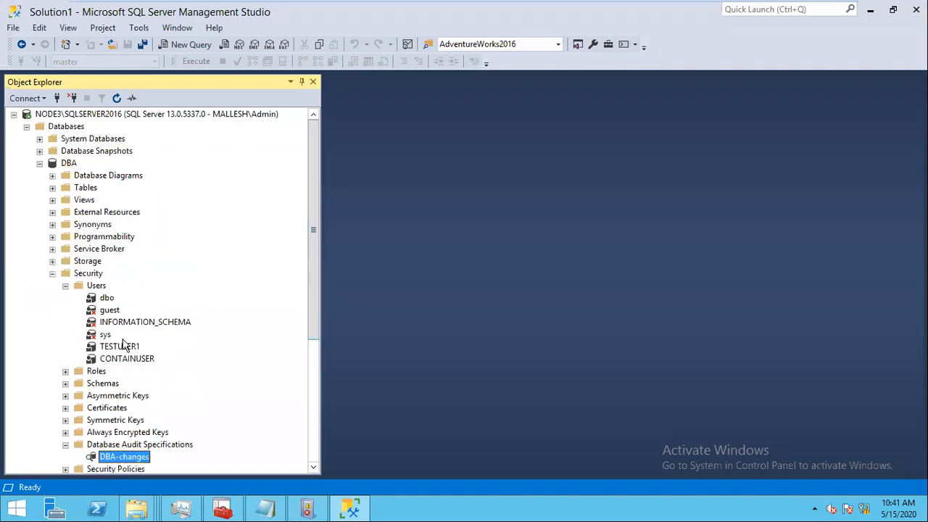
double_click(119, 345)
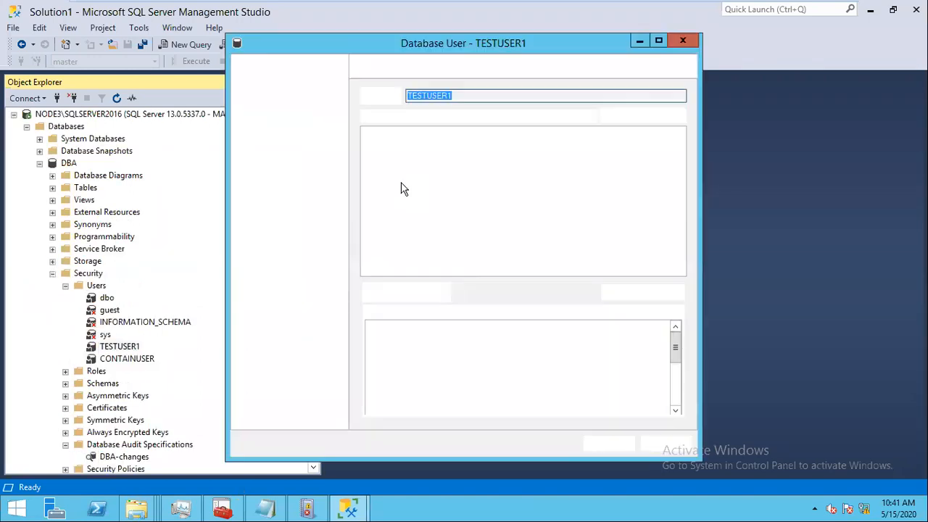
left_click(266, 94)
left_click(371, 208)
left_click(613, 445)
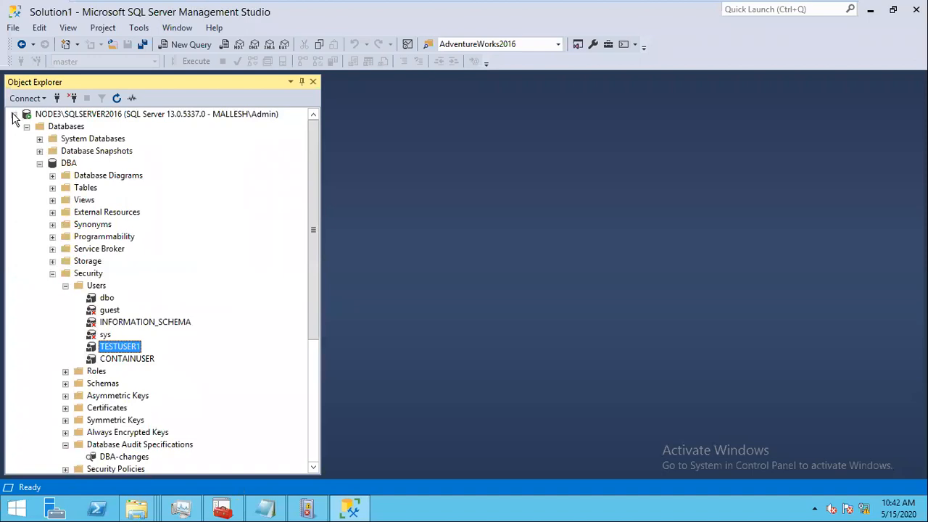
left_click(14, 115)
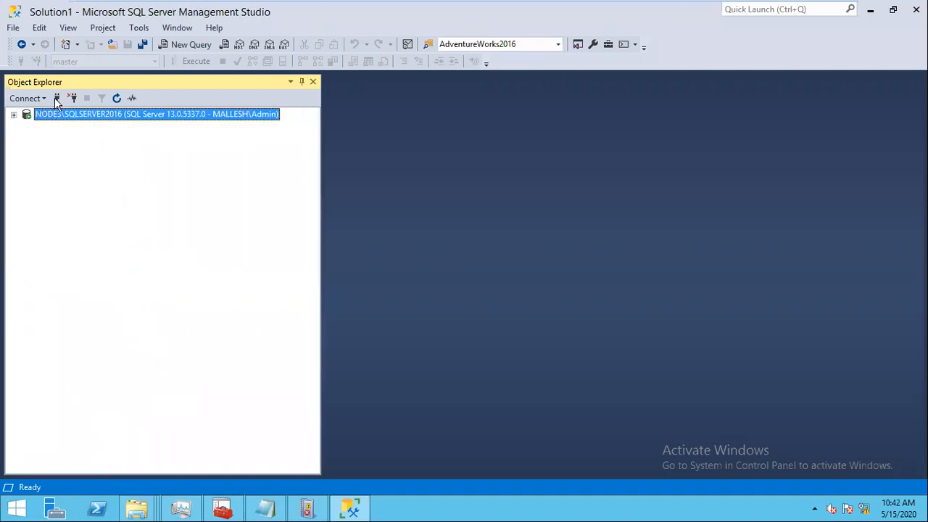
Step: Connect as CONTAINUSER with its password, browse the DBA database, then disconnect
left_click(58, 102)
left_click(612, 205)
left_click(482, 216)
left_click(466, 220)
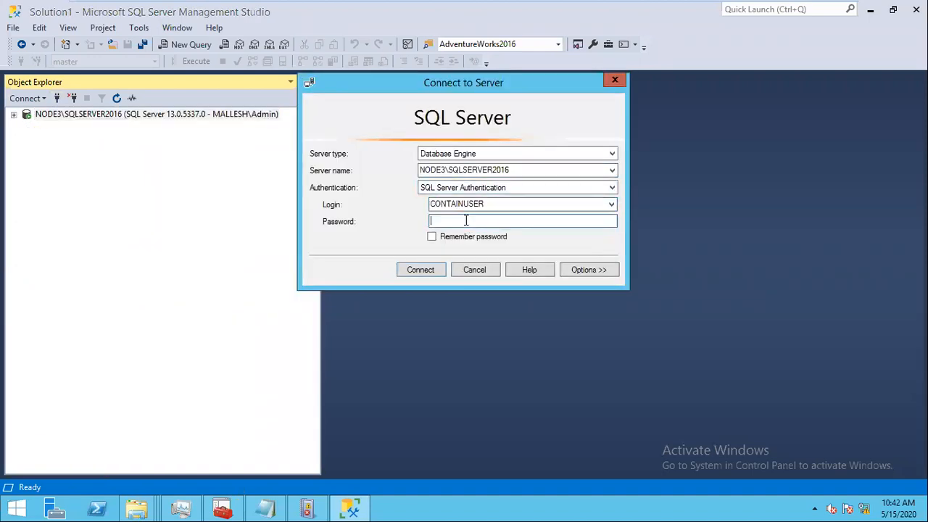
type("123456")
key("Return")
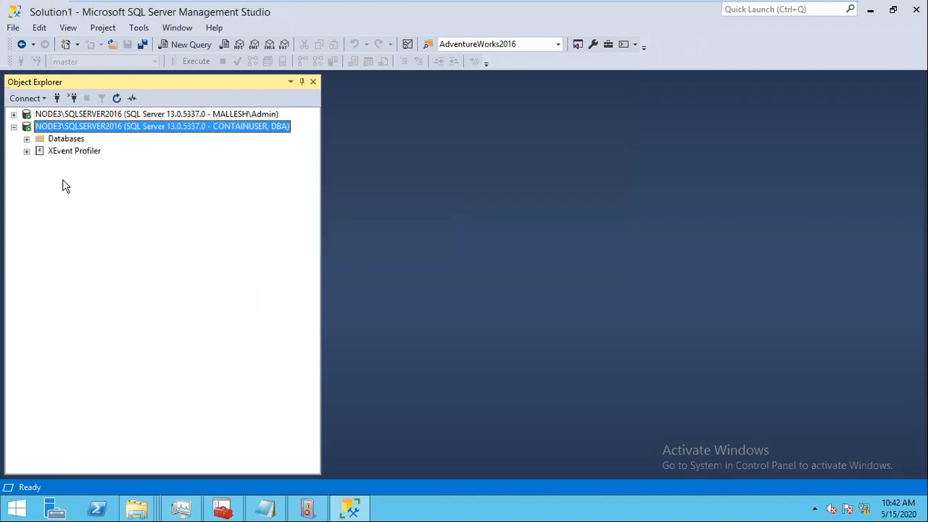
left_click(27, 139)
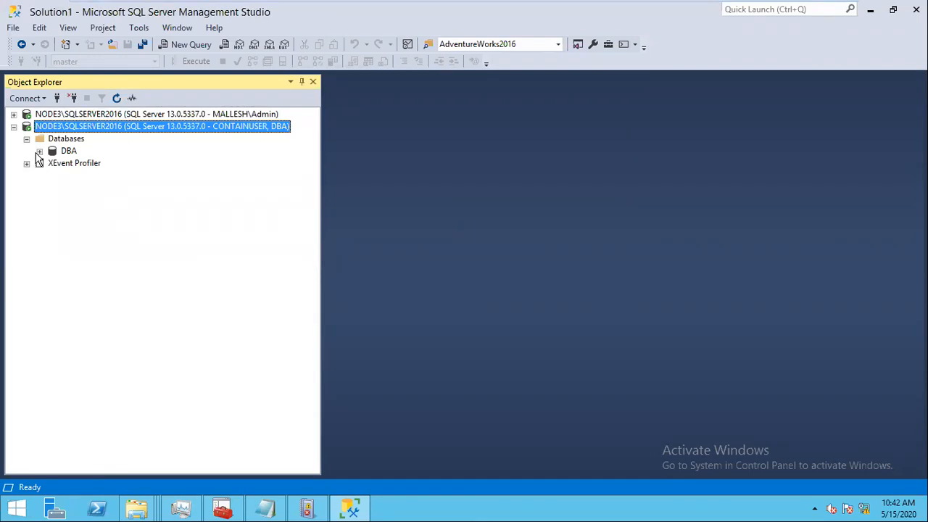
left_click(39, 151)
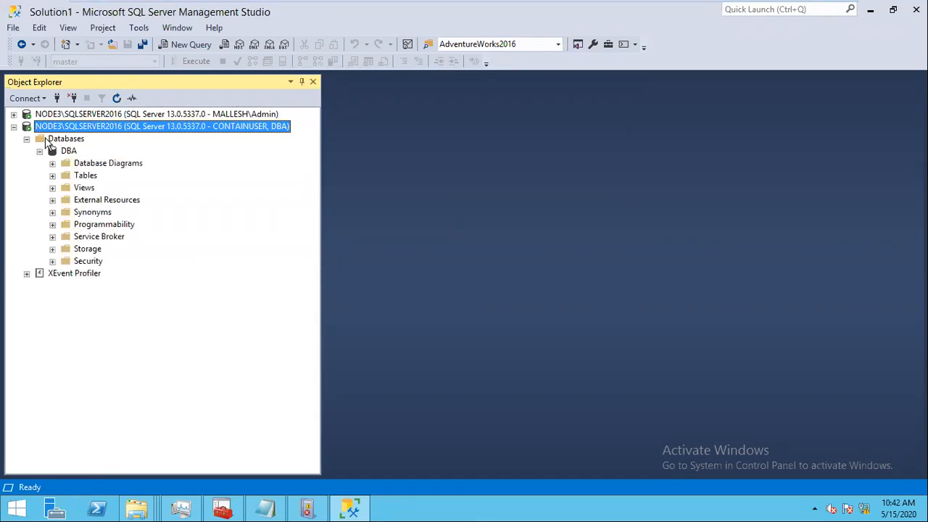
left_click(72, 99)
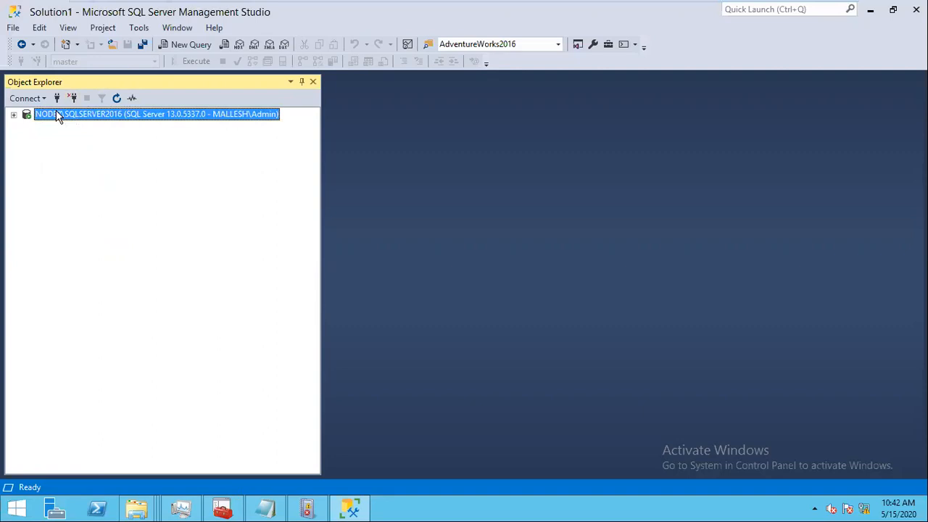
Step: Reconnect to NODE3\SQLSERVER2016 as testlogin1 with SQL Server authentication and its password
left_click(56, 98)
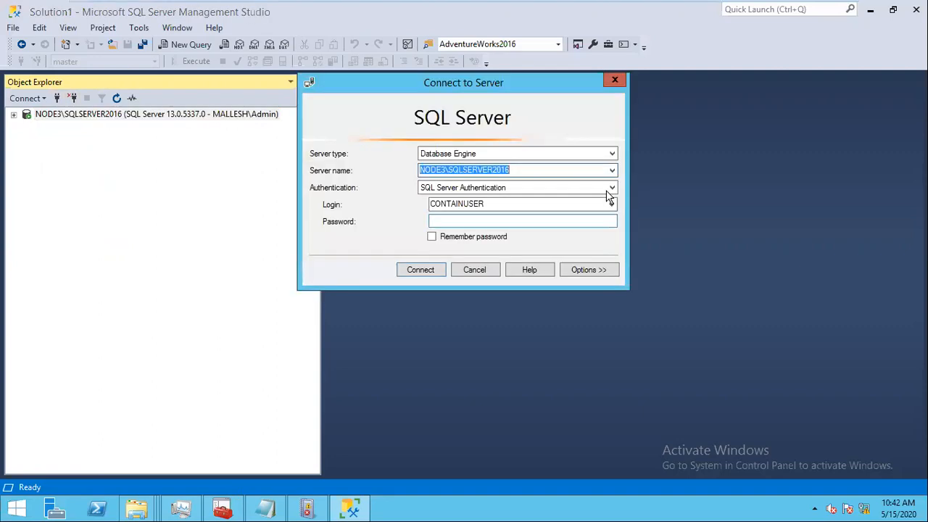
double_click(567, 207)
type("testuser1")
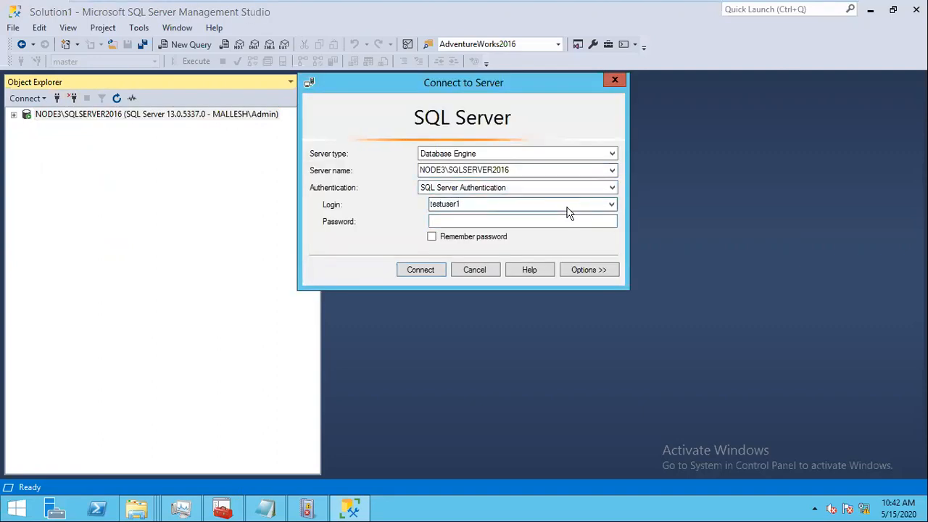
left_click(611, 203)
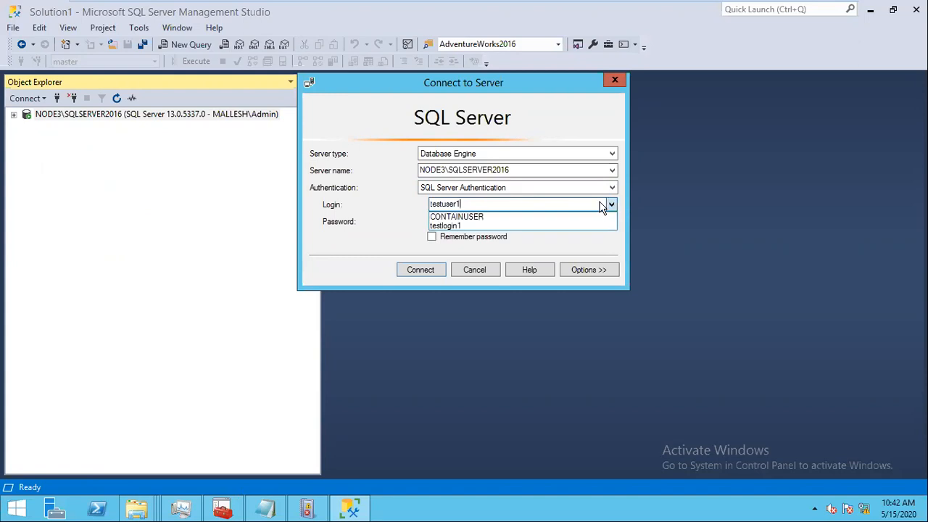
left_click(463, 225)
key("Tab")
type("*******")
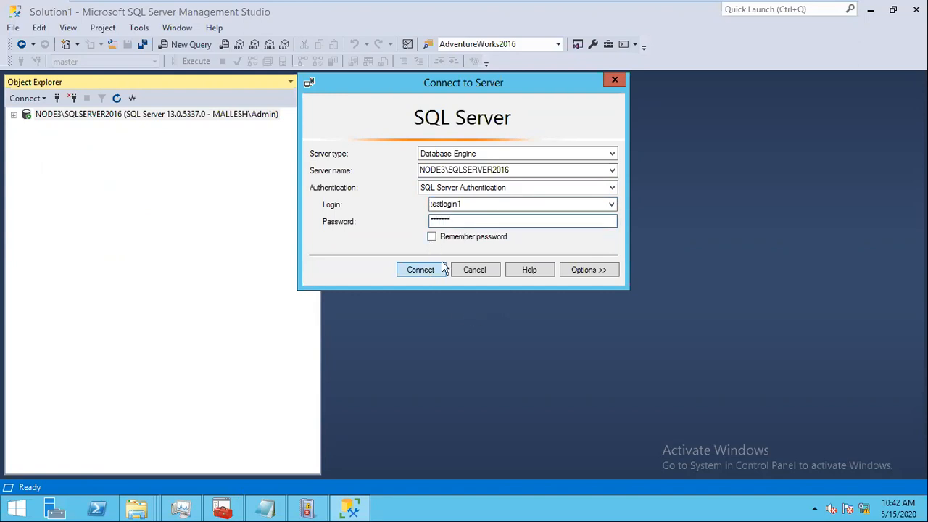
left_click(591, 270)
left_click(421, 408)
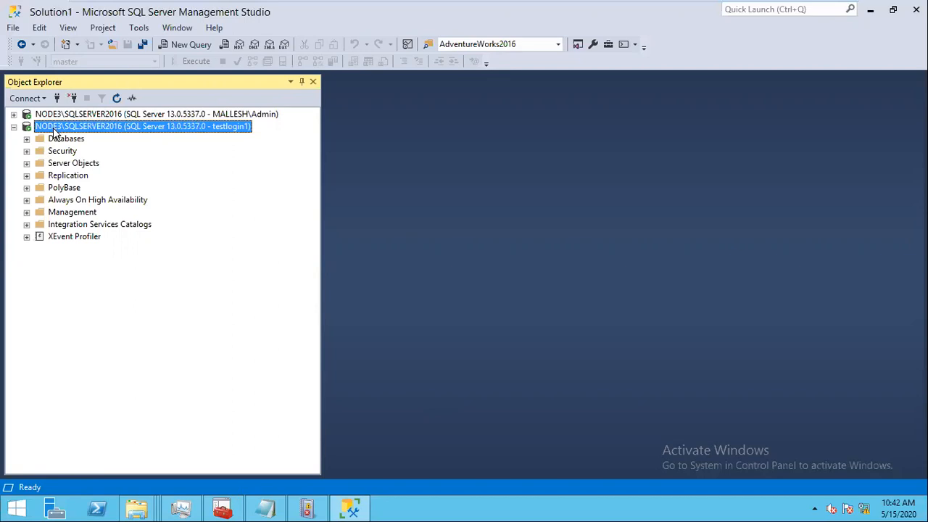
Step: Run 'delete tab2' in a new query against the DBA database
left_click(27, 138)
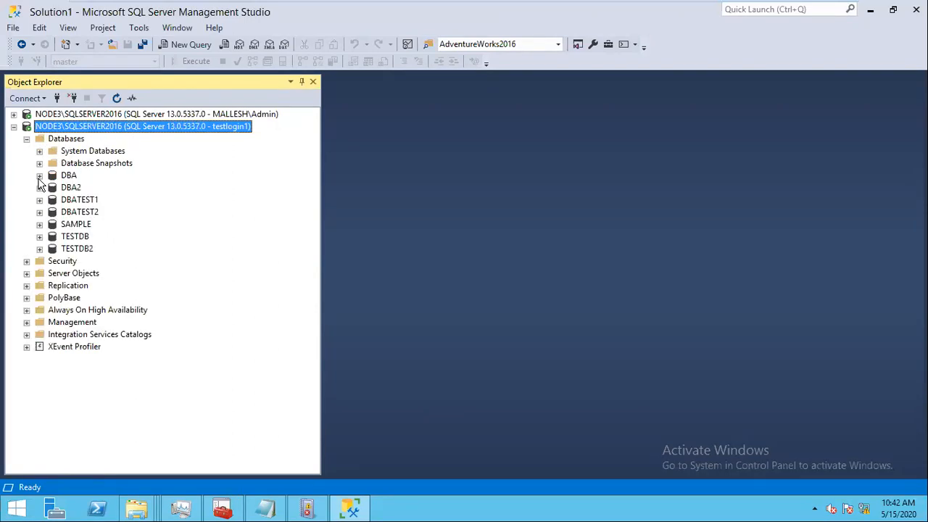
left_click(40, 176)
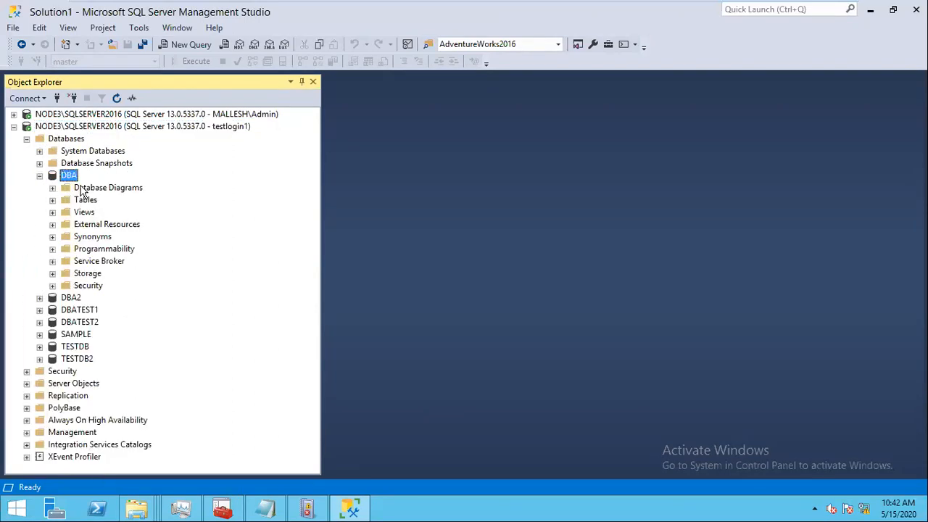
key("ctrl+n")
type("del")
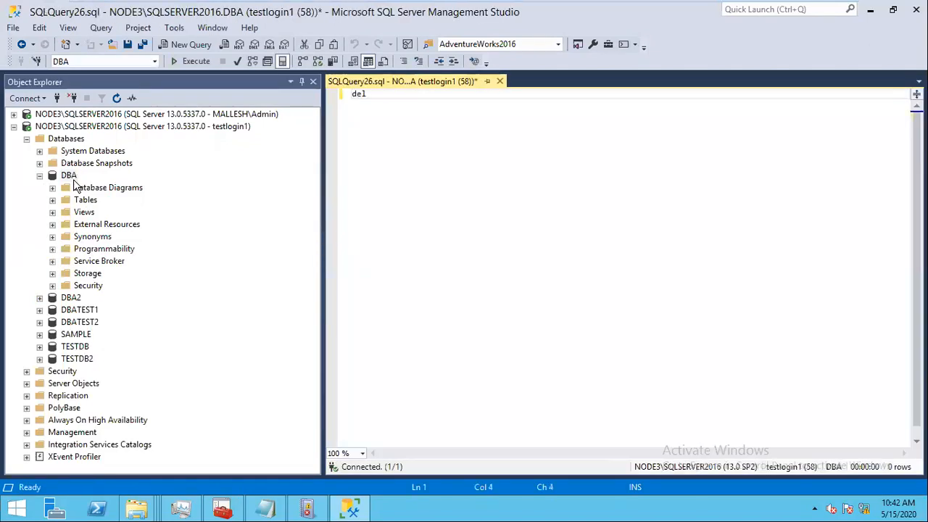
type("ete tab")
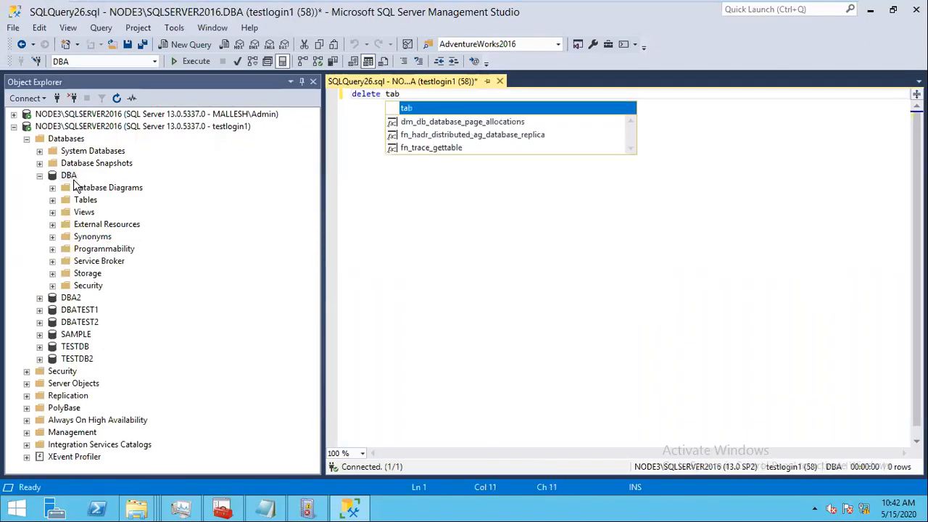
type("2")
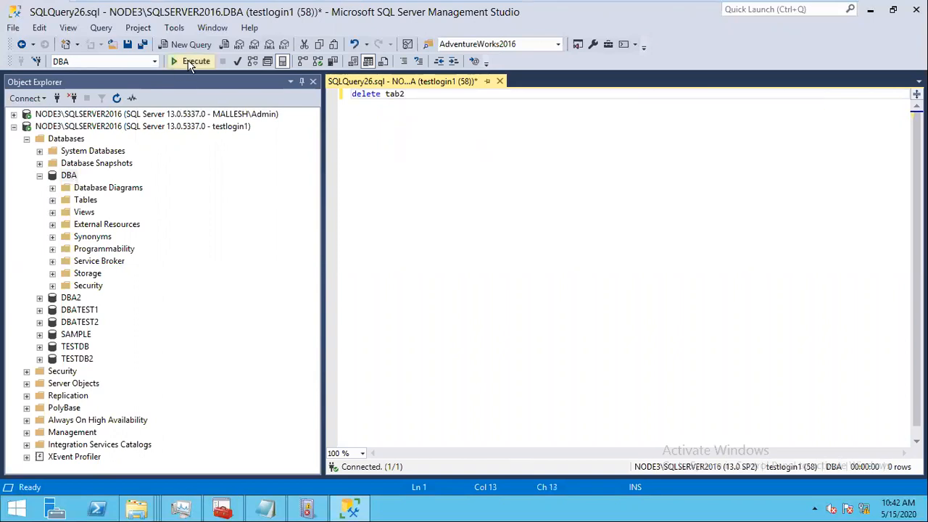
left_click(190, 62)
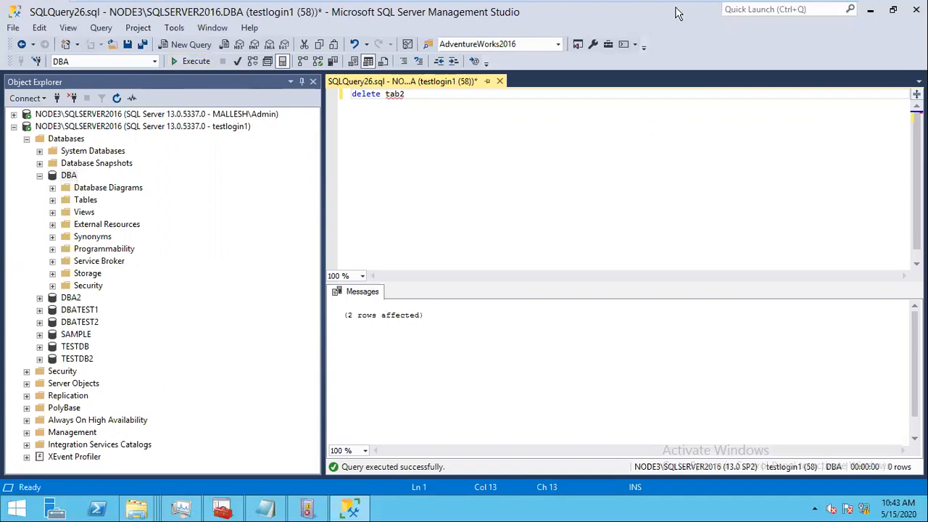
mouse_move(771, 22)
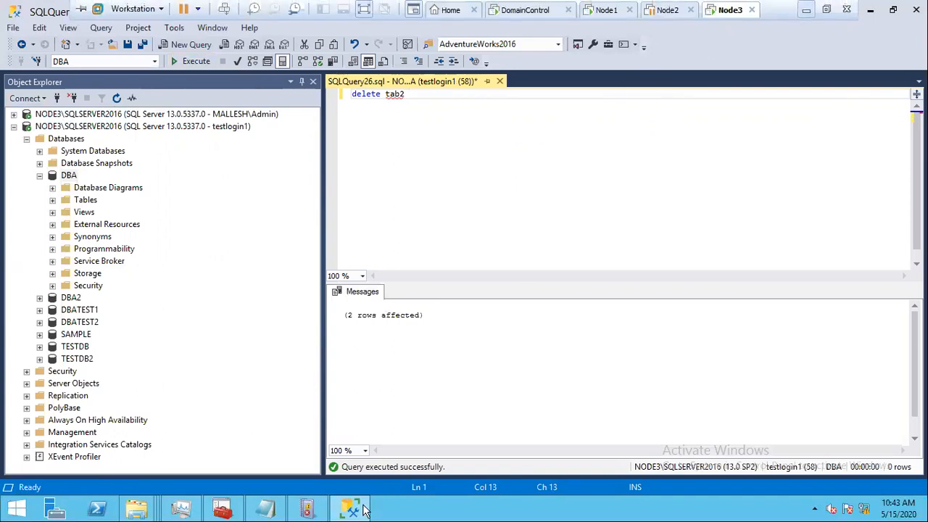
Step: Leave the virtual machine and bring Chrome to the front
key("alt+Tab")
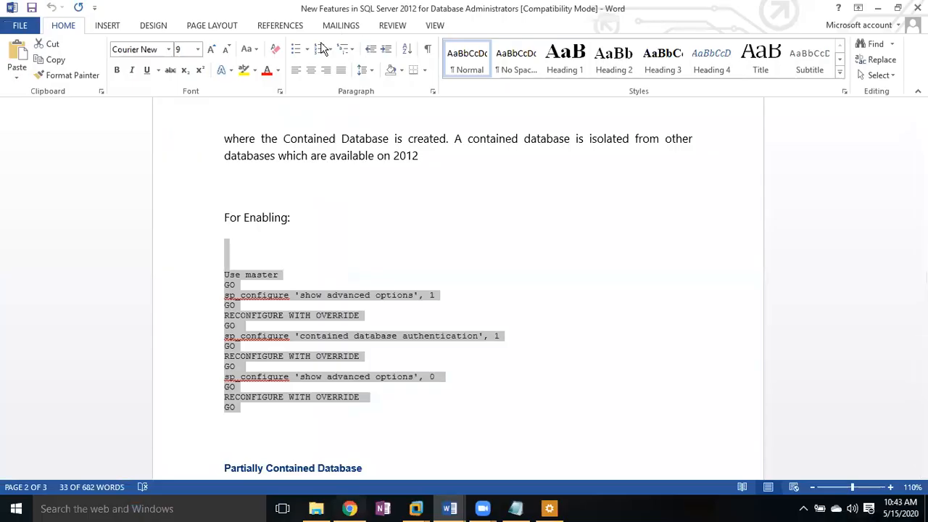
key("alt+Tab")
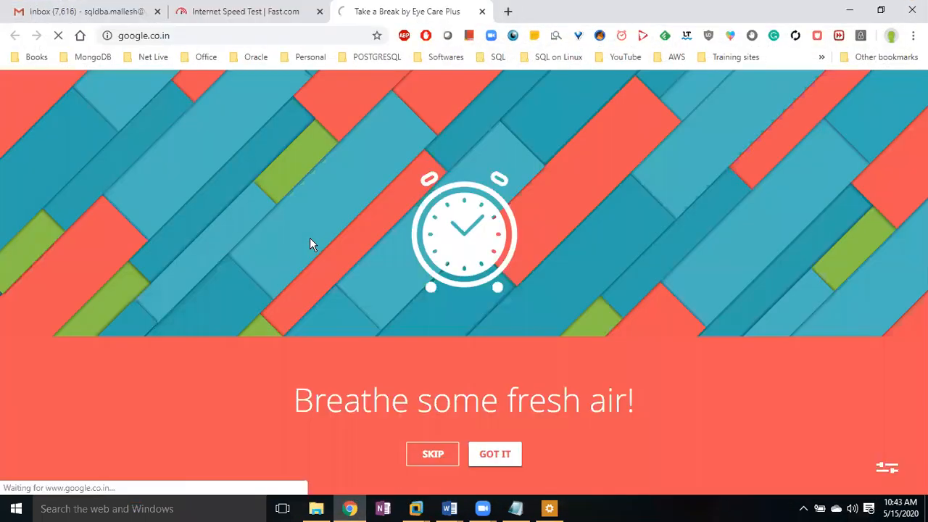
Step: Google 'read the database audit file' and open the SQLShack result in a new tab
type("read the ")
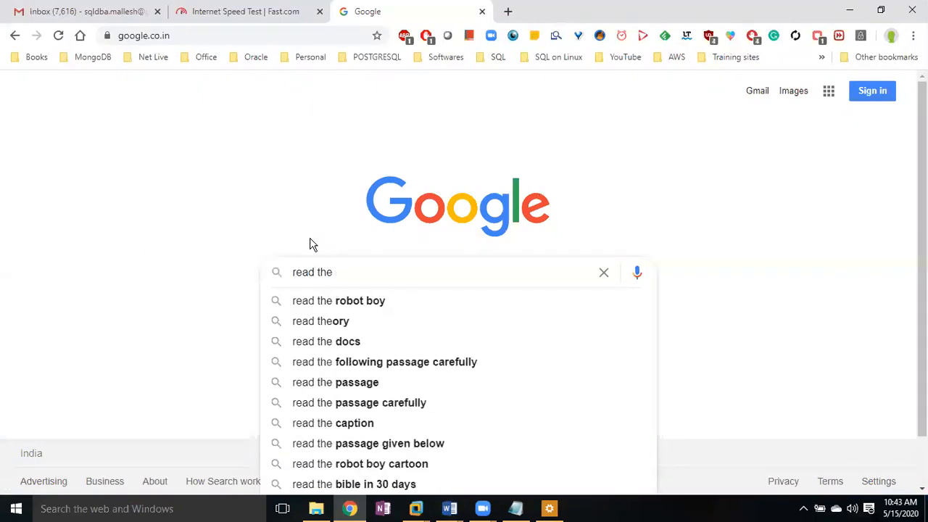
type("databas aud")
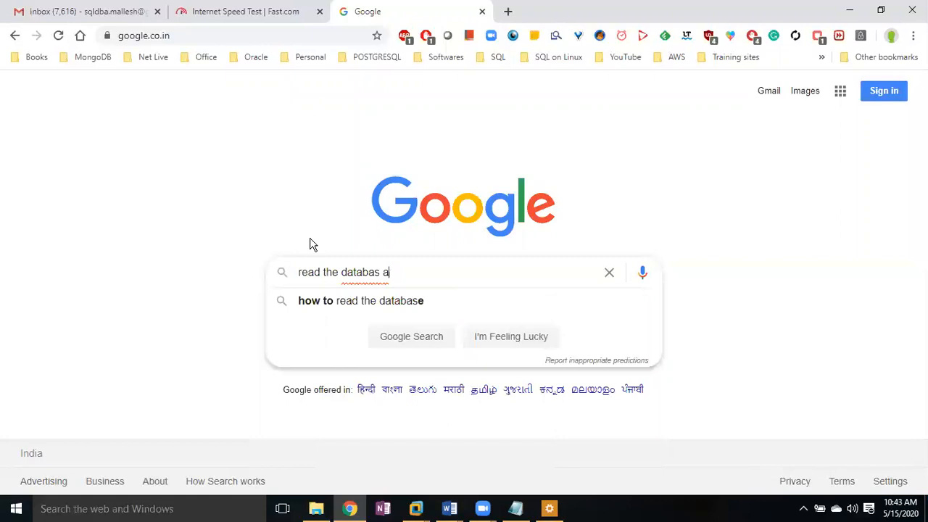
key("BackSpace")
key("BackSpace")
type("e audit")
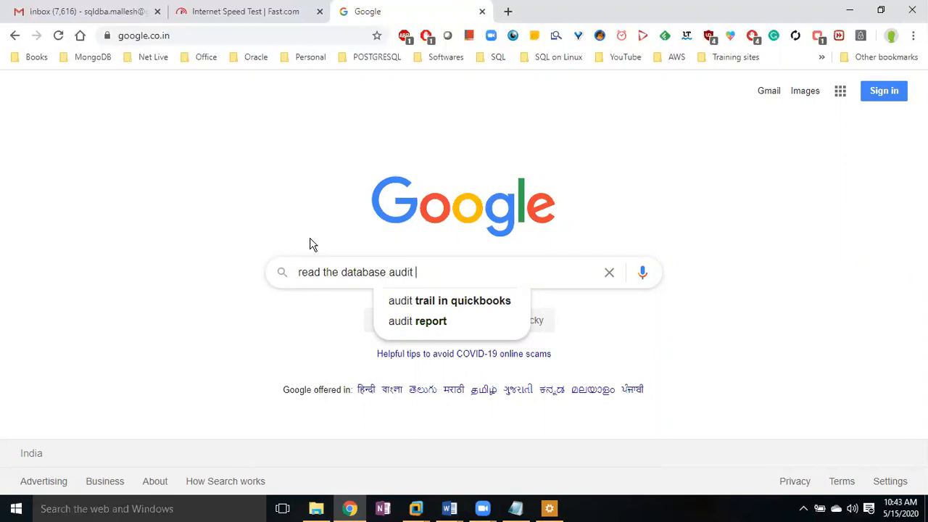
type("file")
key("Down")
key("Return")
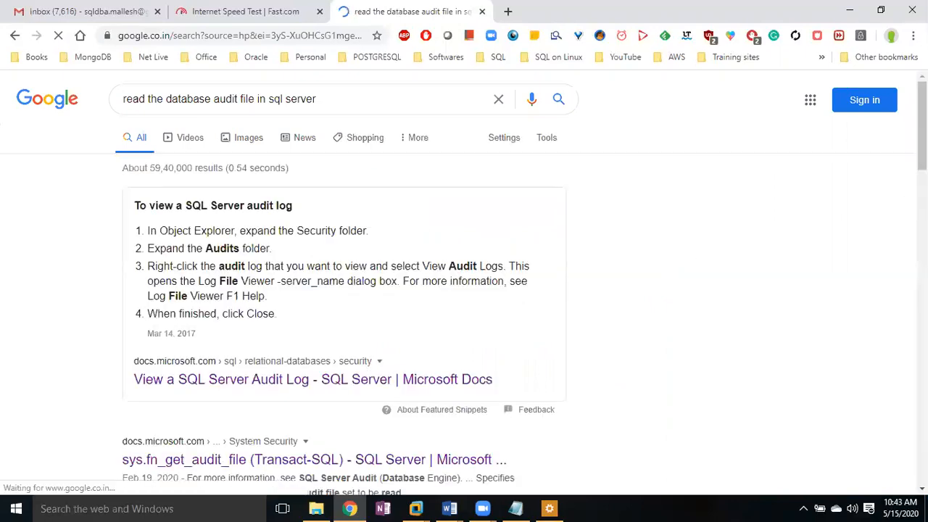
scroll(511, 313, "down", 3)
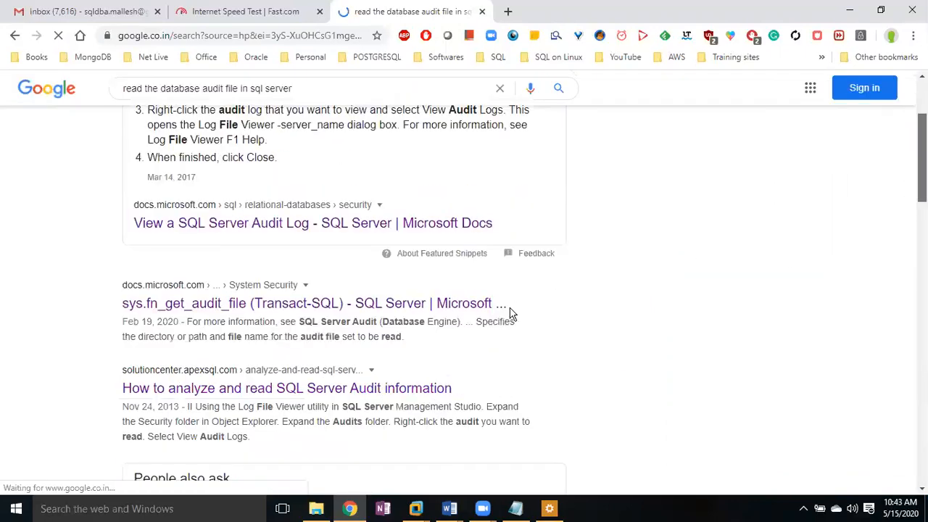
scroll(442, 307, "down", 2)
scroll(499, 178, "down", 4)
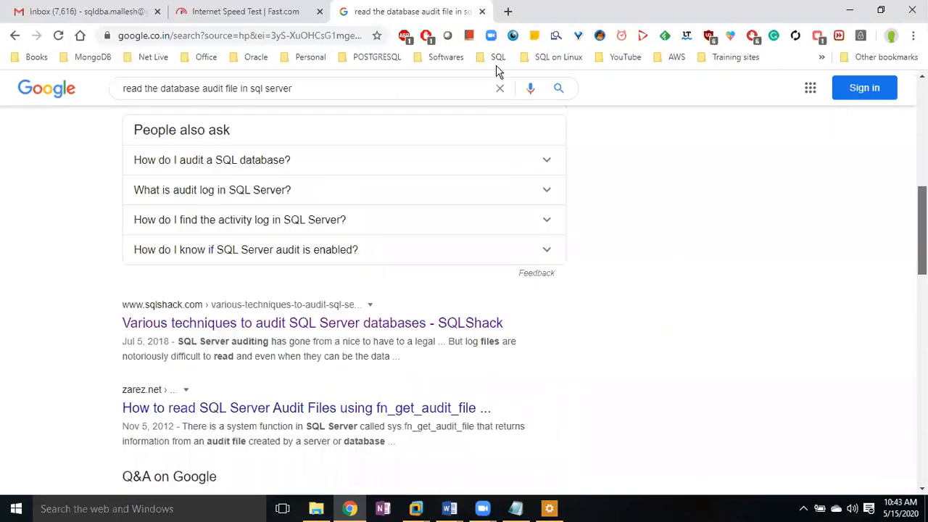
scroll(574, 463, "down", 1)
right_click(431, 296)
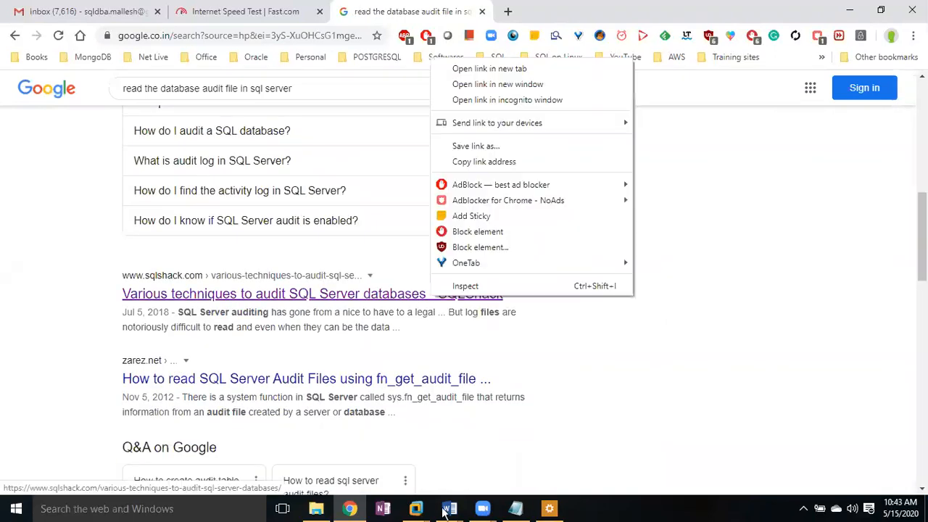
left_click(416, 510)
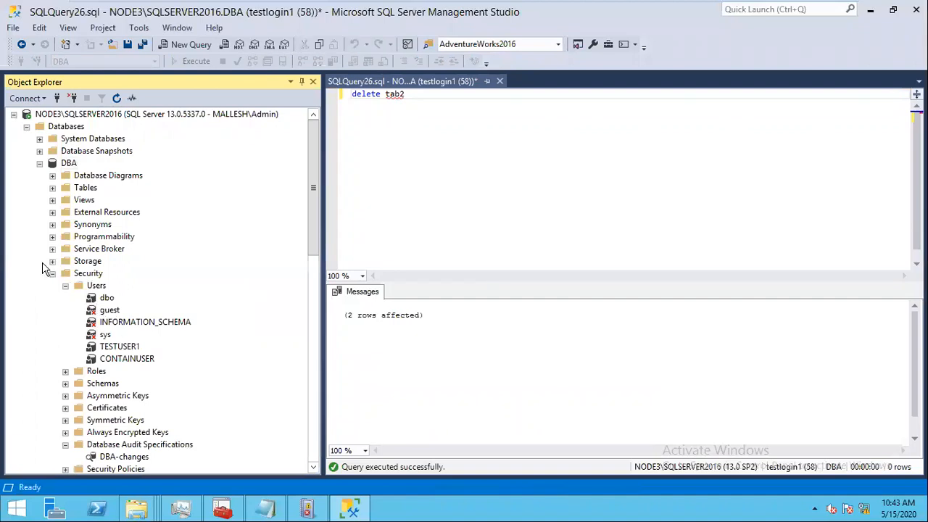
Step: Expand DBA's Security folder and browse the DBA-changes audit specification's actions
left_click(53, 274)
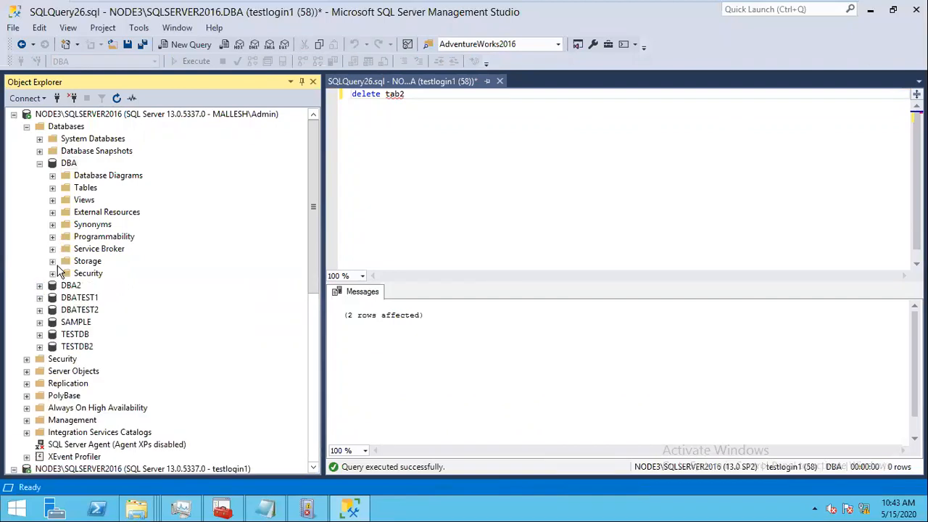
left_click(53, 273)
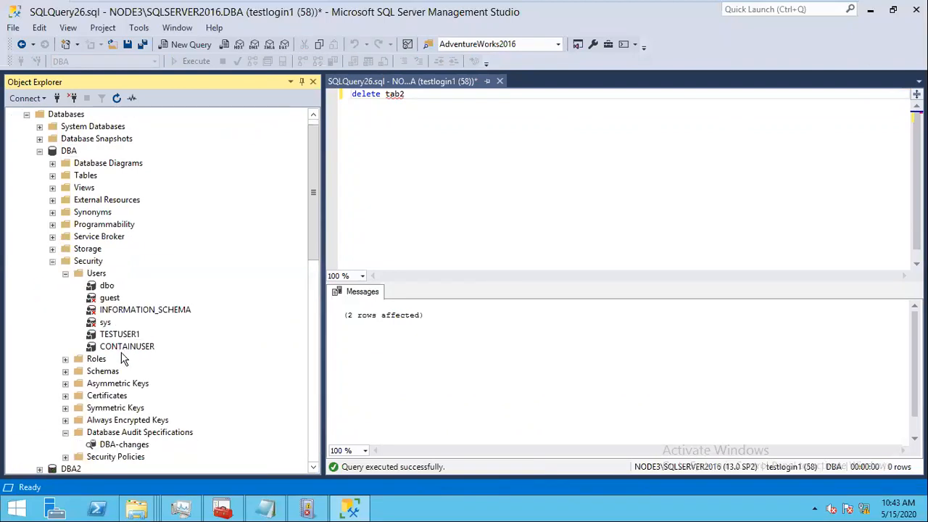
right_click(116, 443)
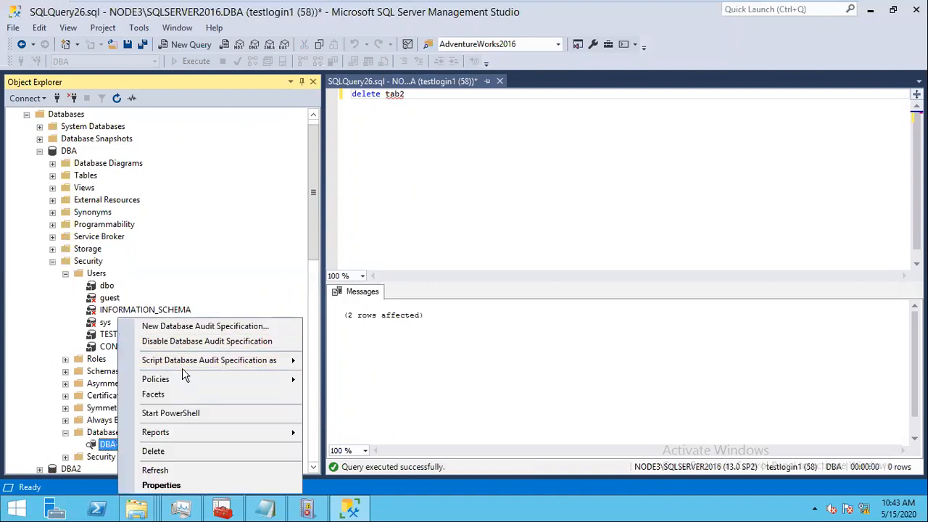
mouse_move(181, 368)
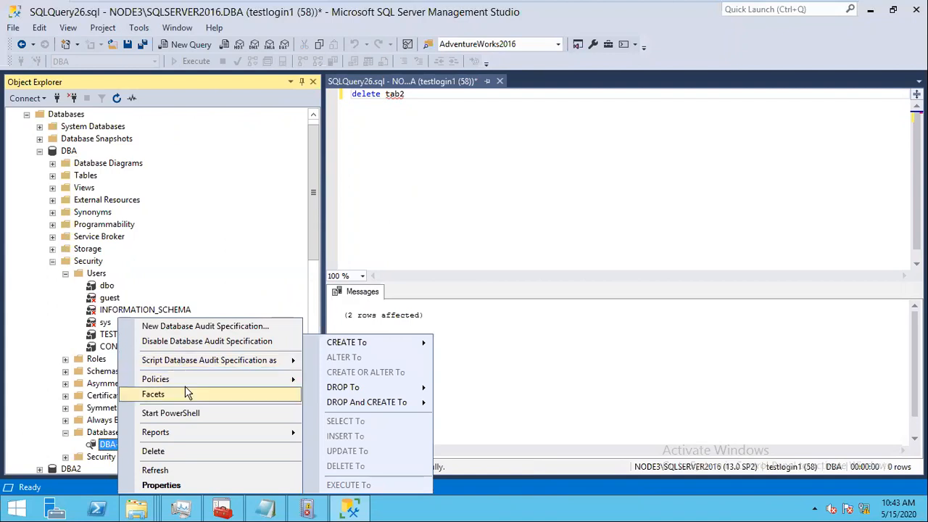
left_click(520, 145)
right_click(136, 444)
left_click(195, 470)
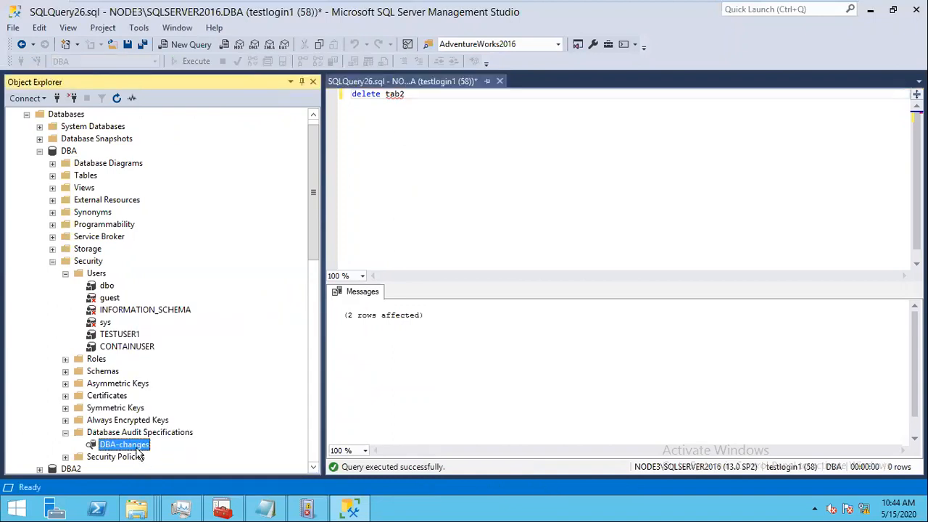
left_click(598, 465)
right_click(139, 448)
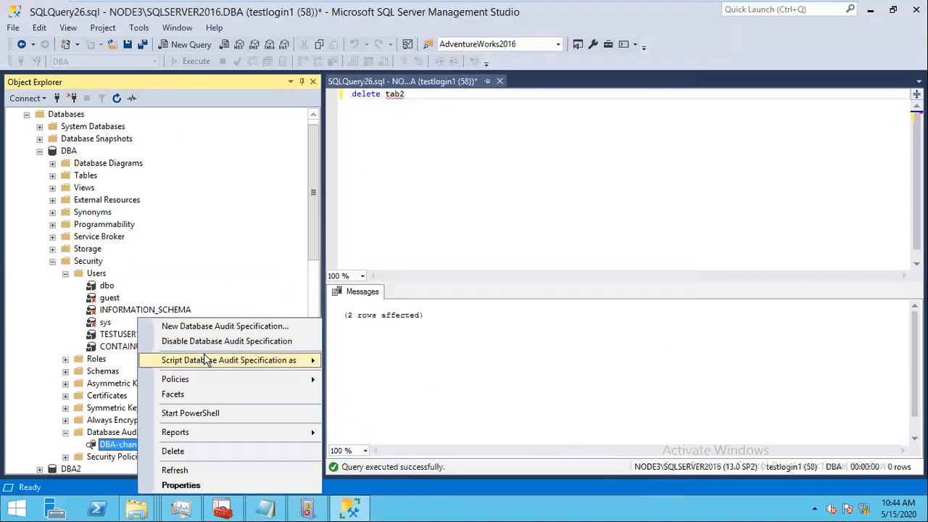
mouse_move(227, 366)
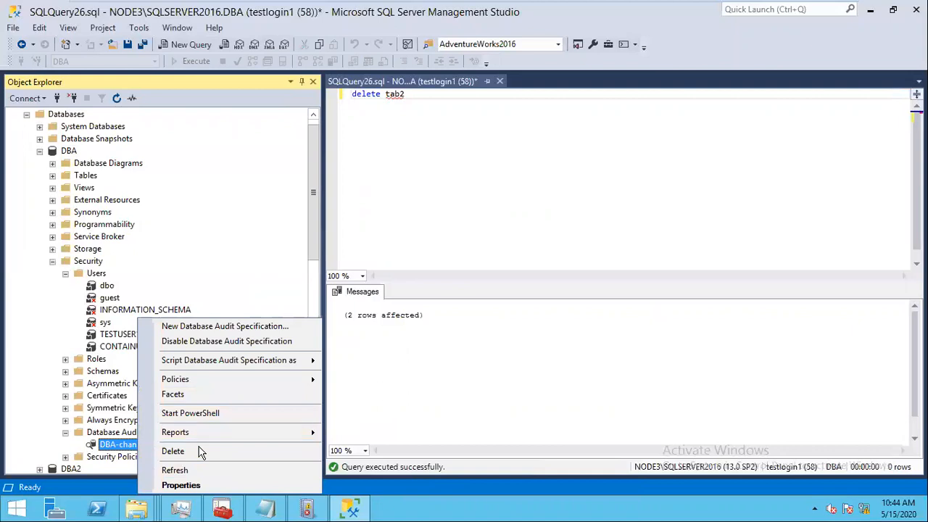
mouse_move(819, 2)
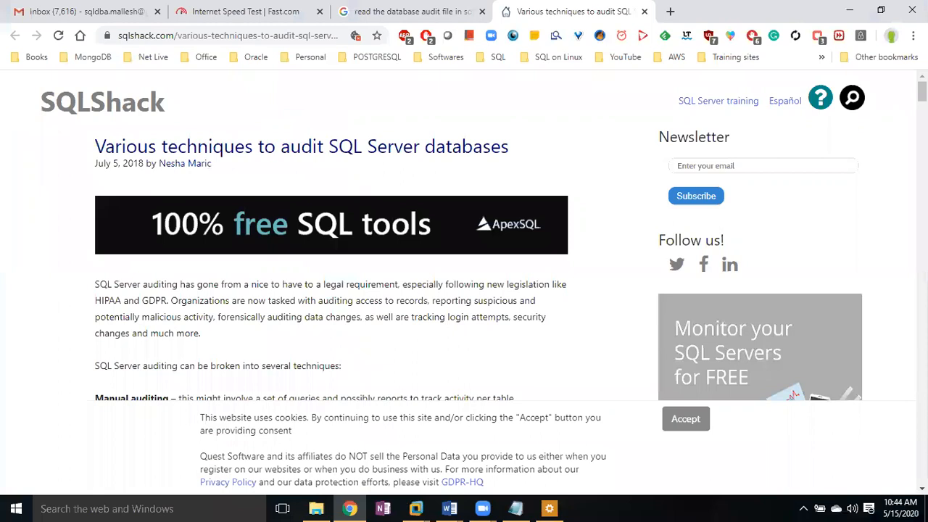
Step: Copy the article's fn_get_audit_file query for 'E:\Test\Audit-*.sqlaudit' into SQLQuery26.sql
scroll(137, 174, "down", 6)
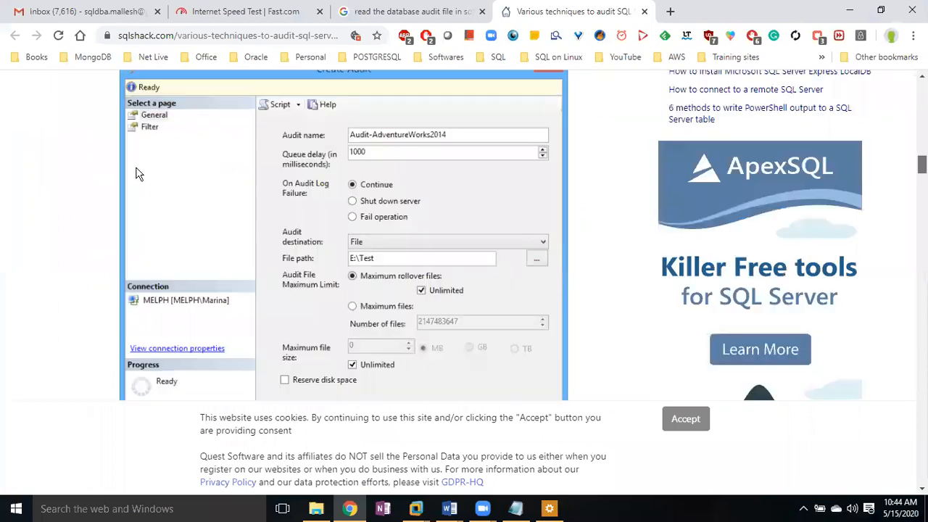
scroll(461, 155, "down", 5)
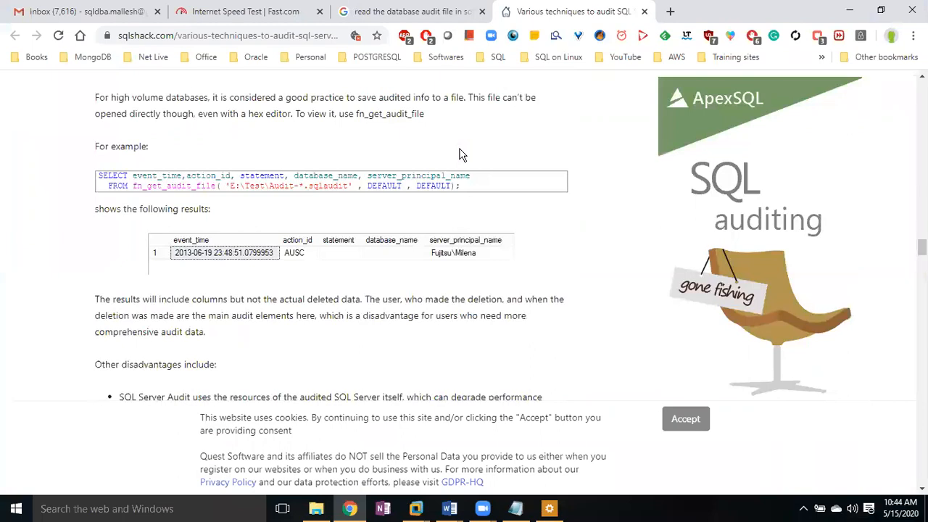
left_click_drag(460, 186, 459, 148)
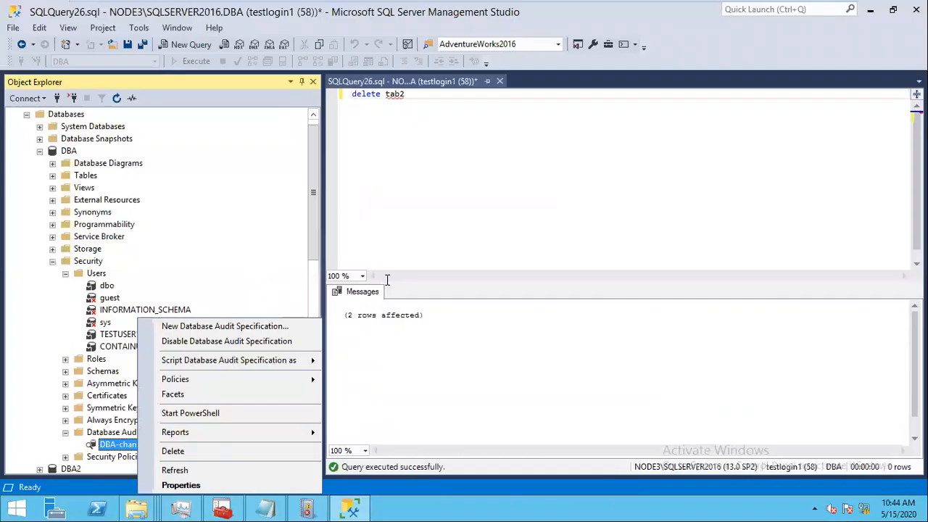
type("SELECT event_time,action_id, statement, database_name, server_principal_name   FROM fn_get_audit_file( 'E:\\Test\\Audit-*.sqlaudit' , DEFAULT , DEFAULT);")
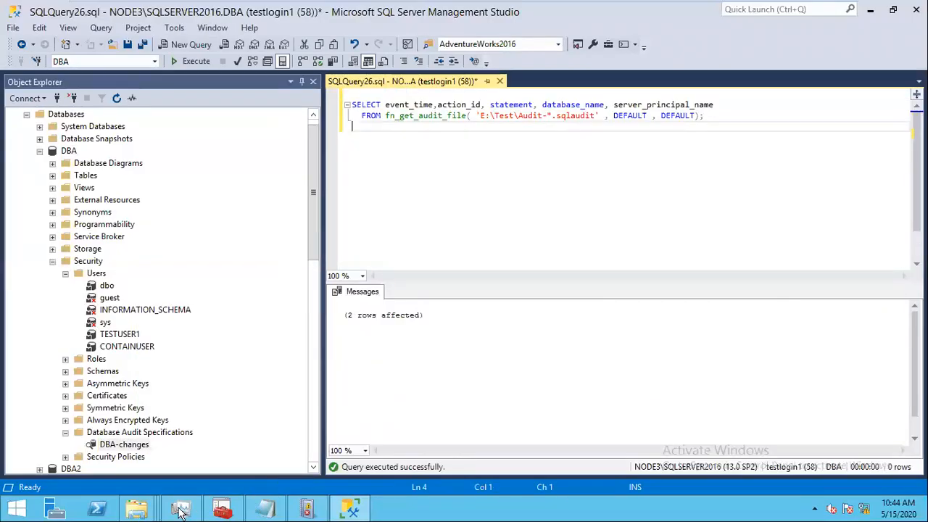
left_click(136, 509)
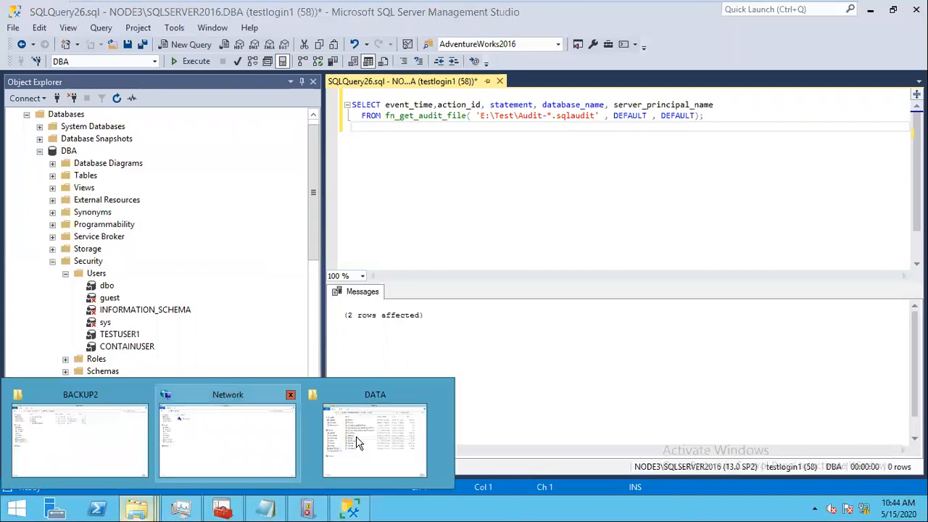
left_click(103, 447)
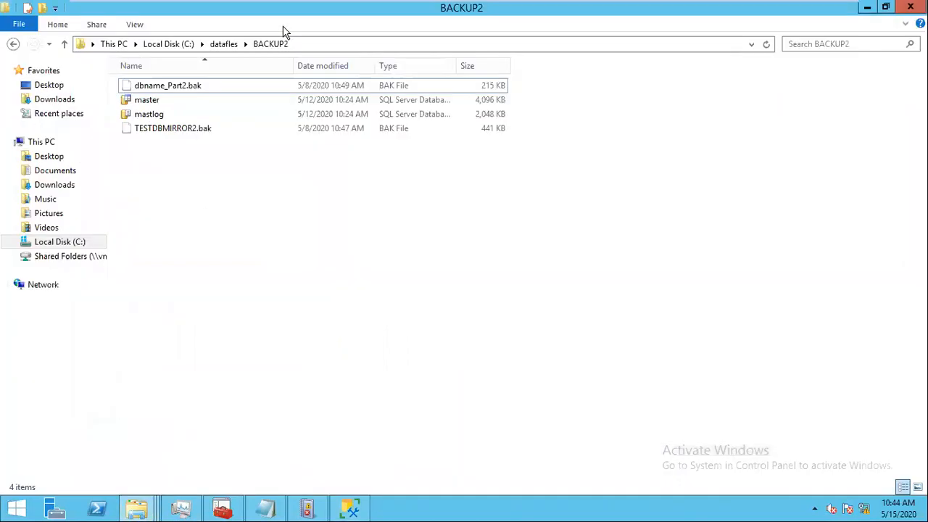
left_click(168, 44)
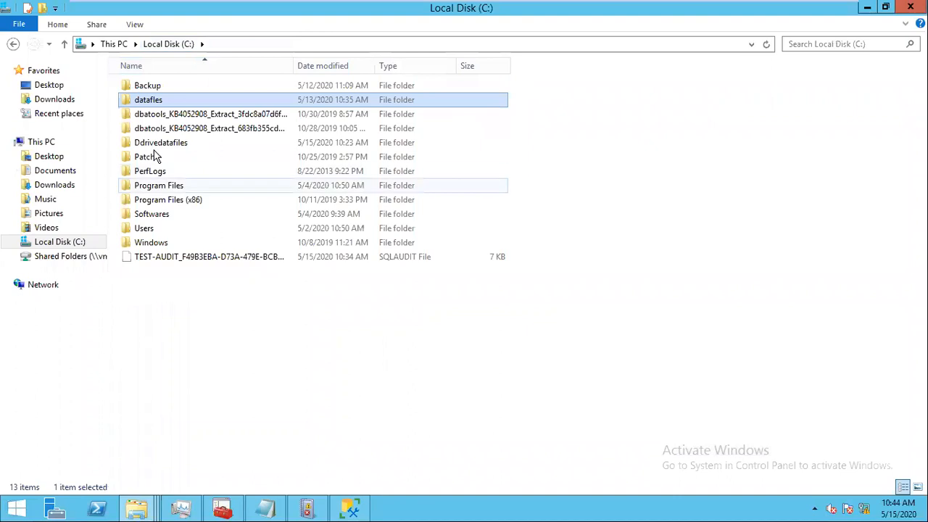
double_click(149, 158)
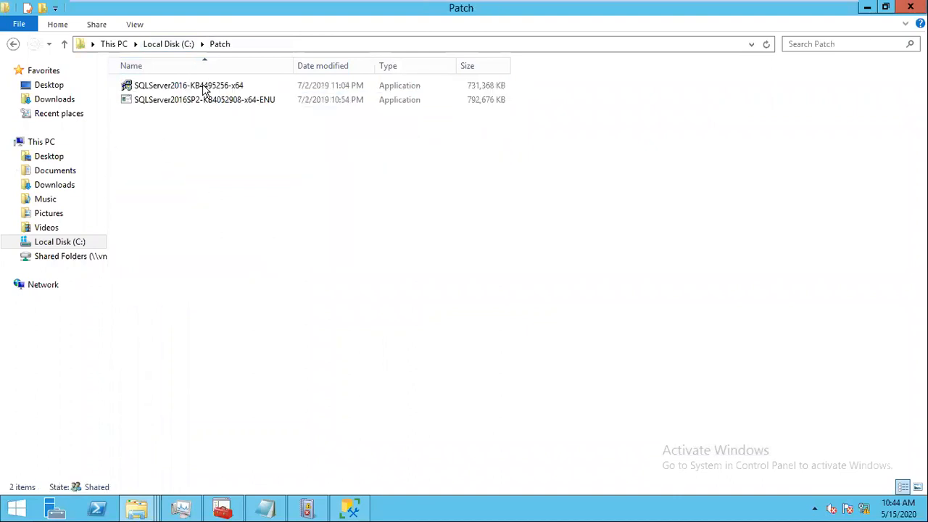
left_click(264, 45)
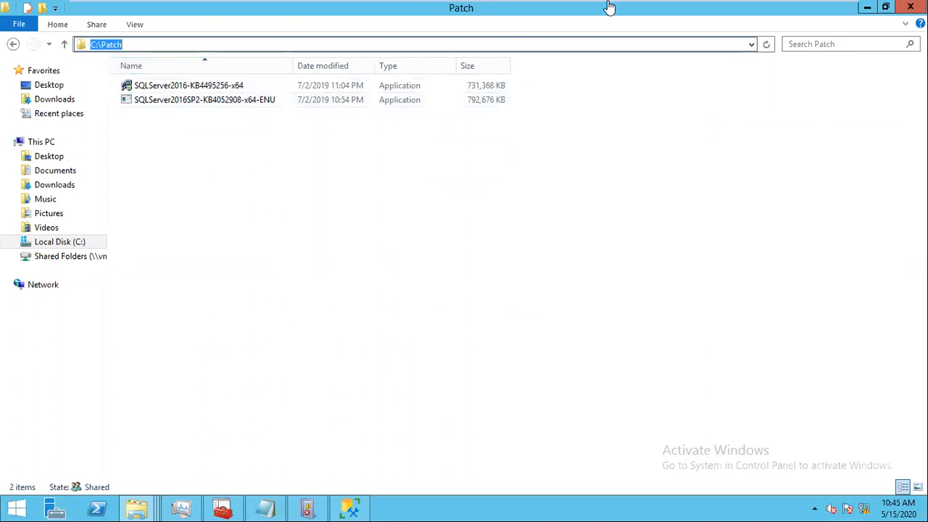
right_click(497, 200)
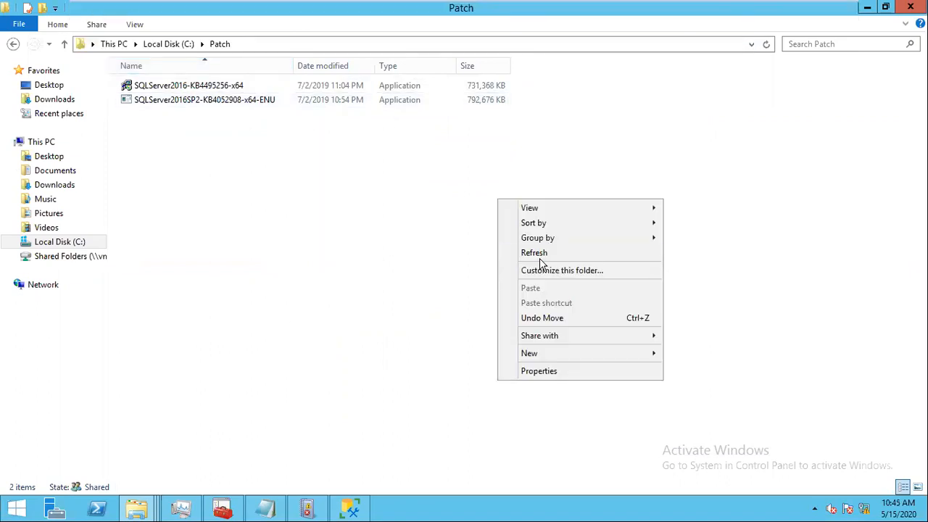
left_click(534, 254)
left_click(350, 507)
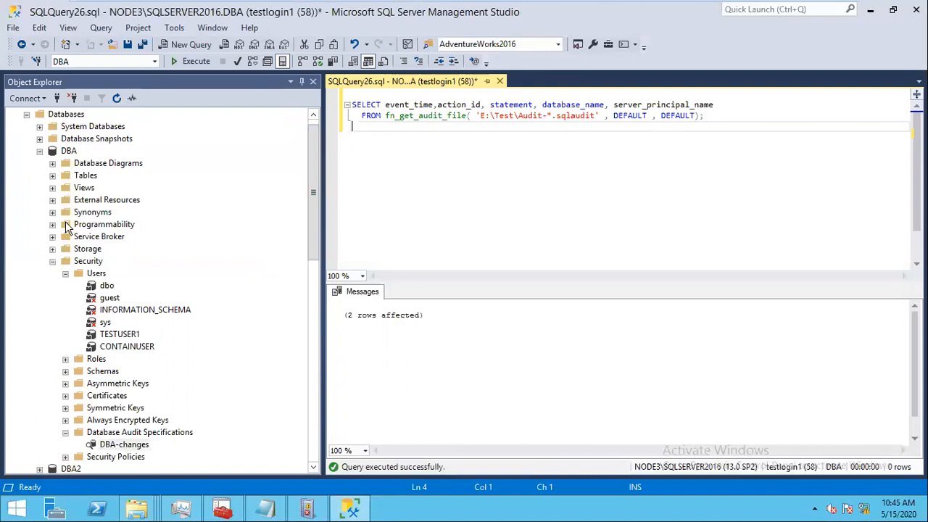
Step: Check the TEST-AUDIT audit's file path in its properties
left_click(39, 151)
left_click(26, 236)
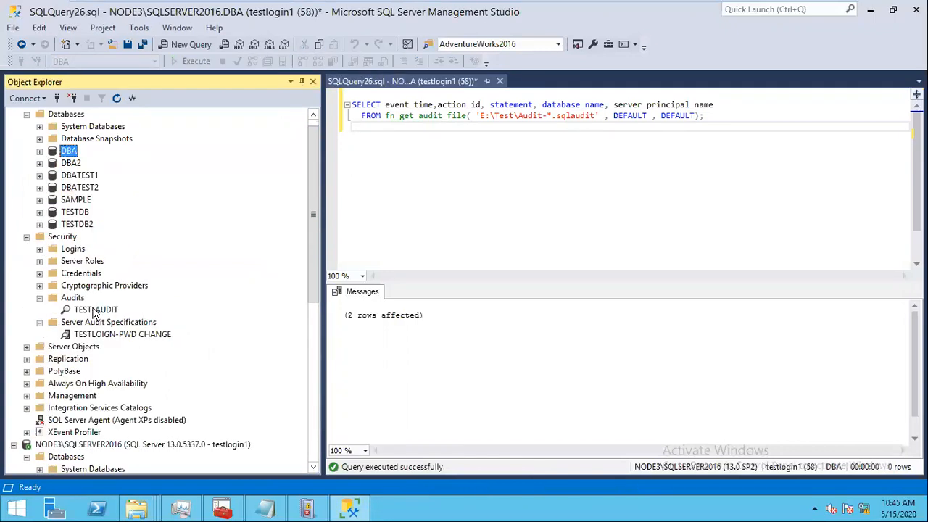
right_click(94, 310)
left_click(157, 468)
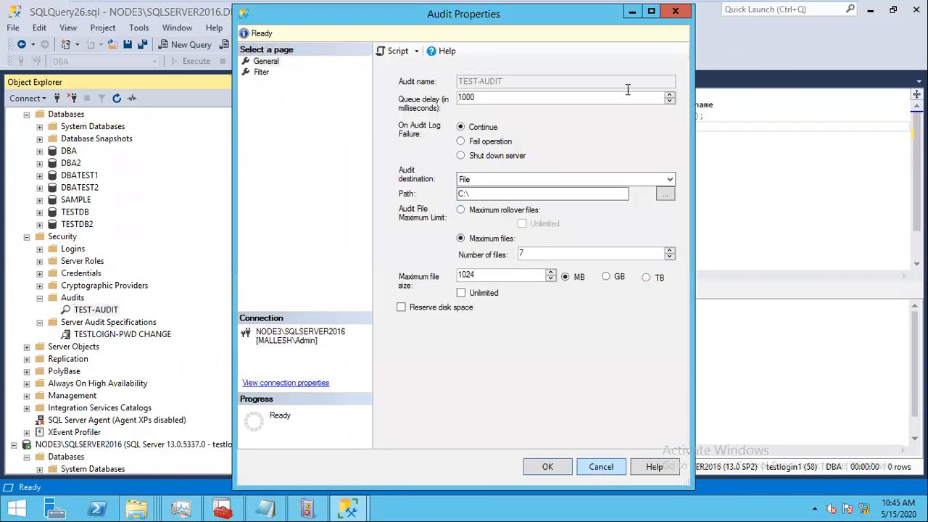
left_click(675, 11)
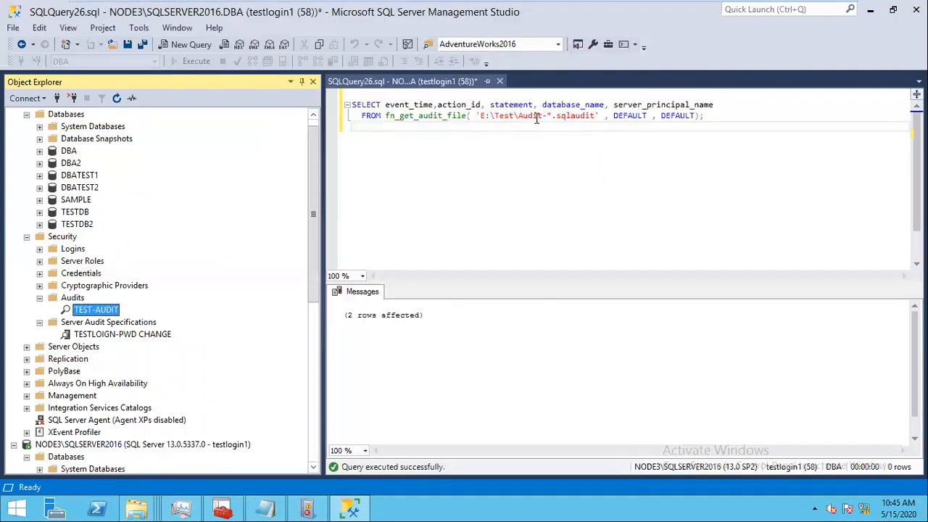
Step: Change the query path to 'C:\Audit-*.sqlaudit' and run it, getting CONTROL SERVER permission denied
double_click(500, 116)
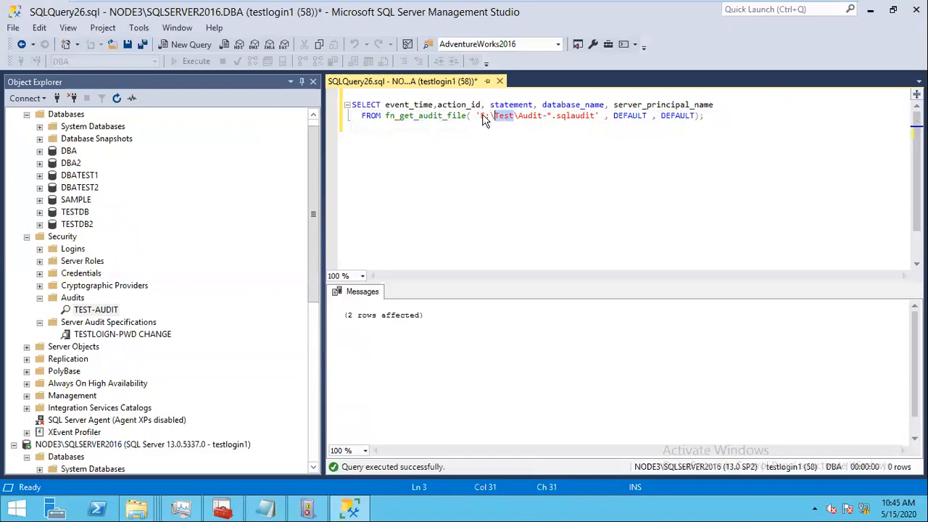
key("BackSpace")
key("BackSpace")
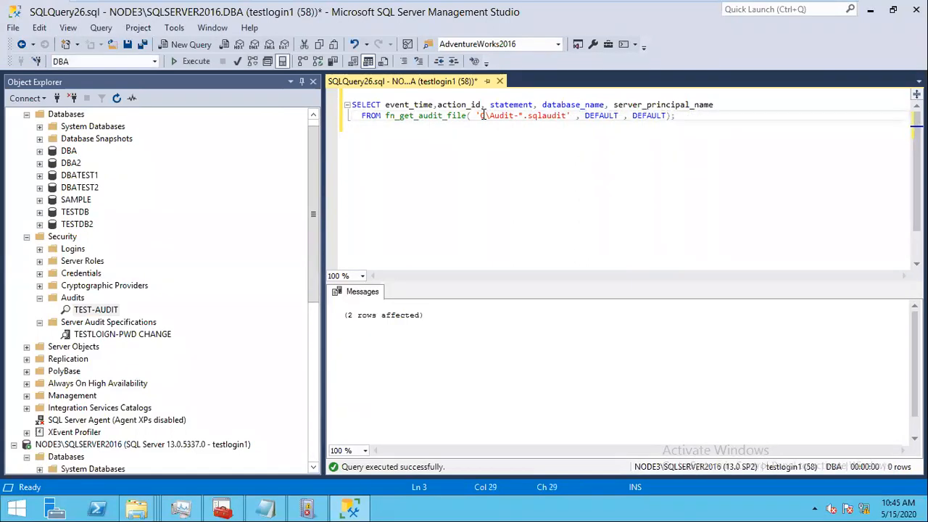
type(":")
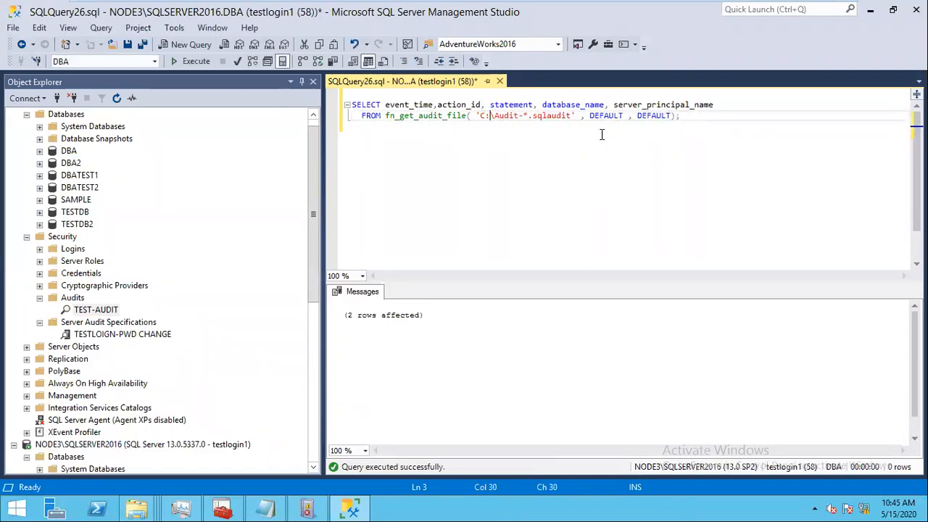
key("ctrl+a")
key("ctrl+c")
left_click(193, 60)
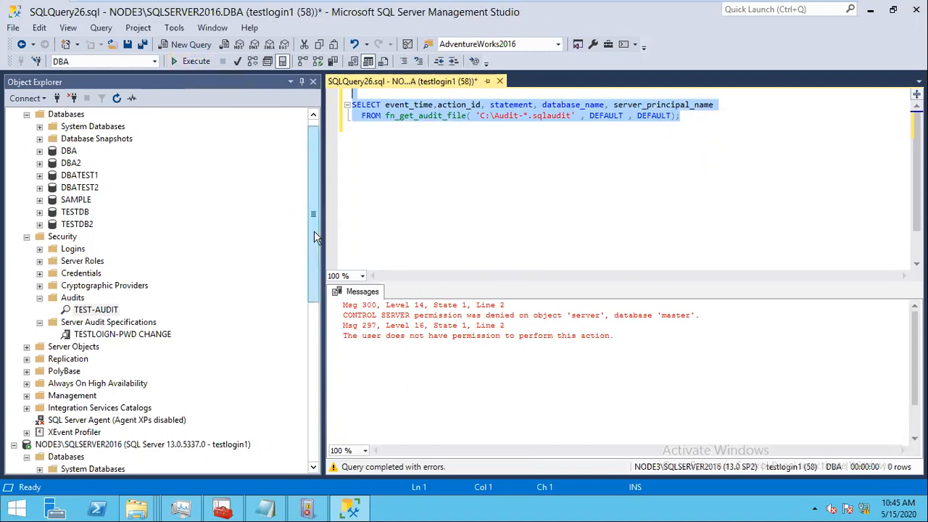
left_click(313, 180)
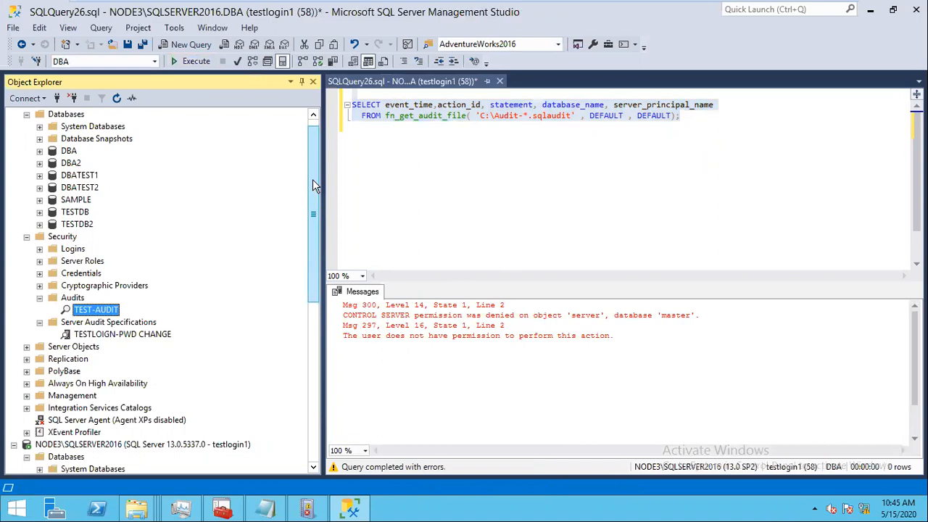
scroll(313, 180, "up", 1)
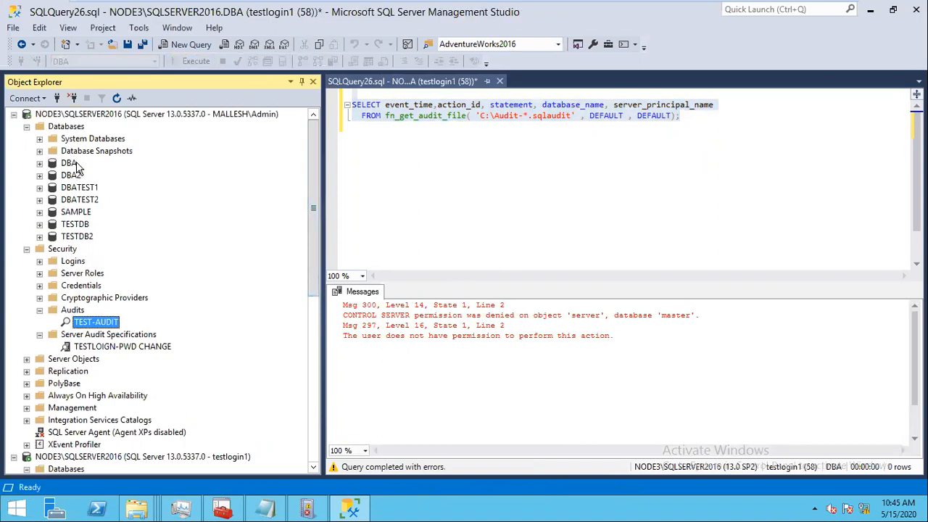
Step: Run the pasted fn_get_audit_file query in a new DBA window on the admin connection
left_click(66, 163)
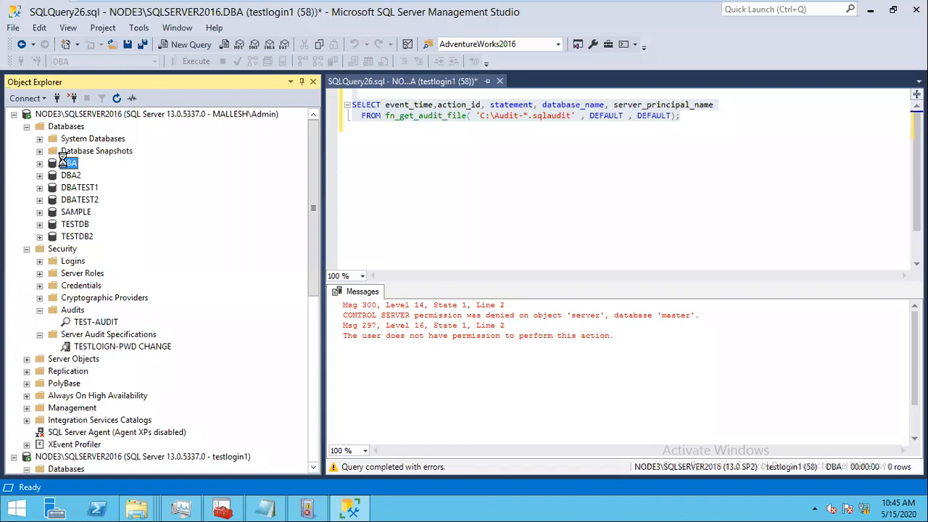
key("ctrl+n")
key("ctrl+v")
key("F5")
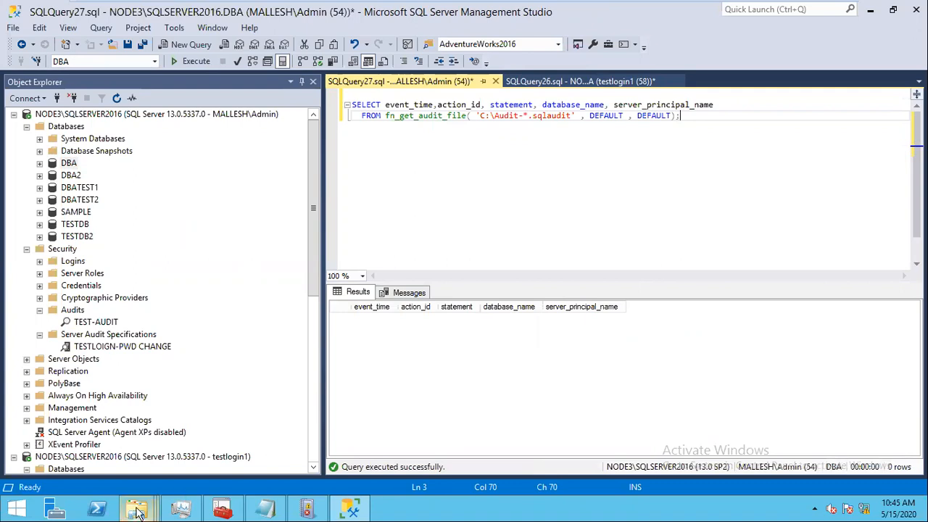
Step: Browse to the C: drive in File Explorer to look for the audit file
mouse_move(137, 510)
left_click(73, 442)
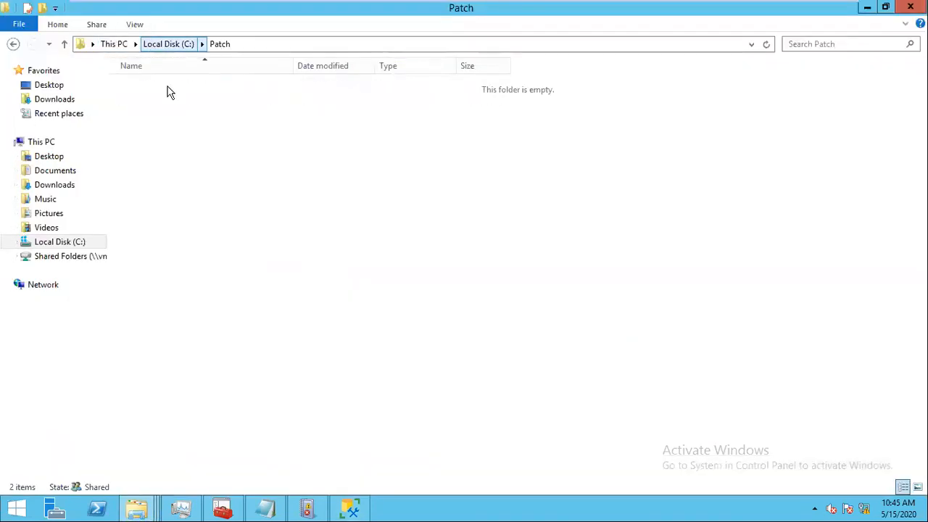
left_click(402, 255)
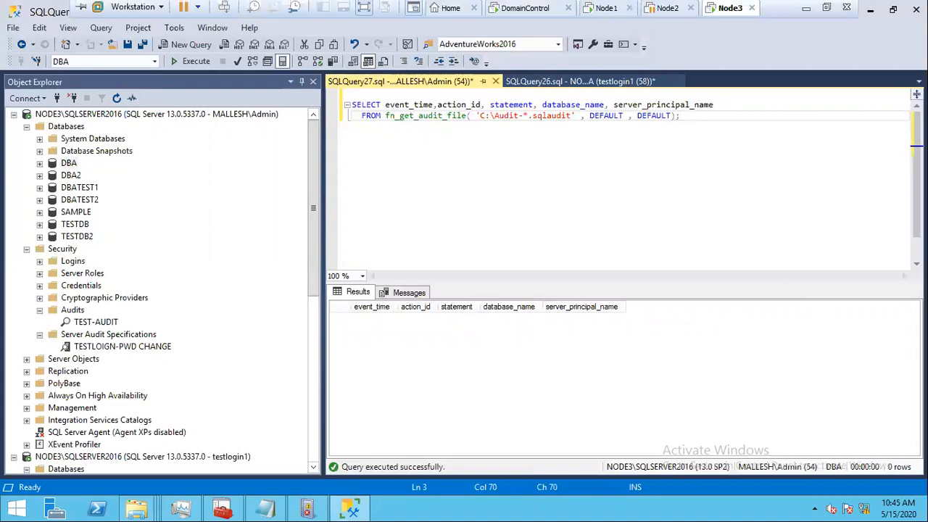
Step: Scroll through the SQLShack auditing article in Chrome, then return to the Node3 VM session
left_click(806, 10)
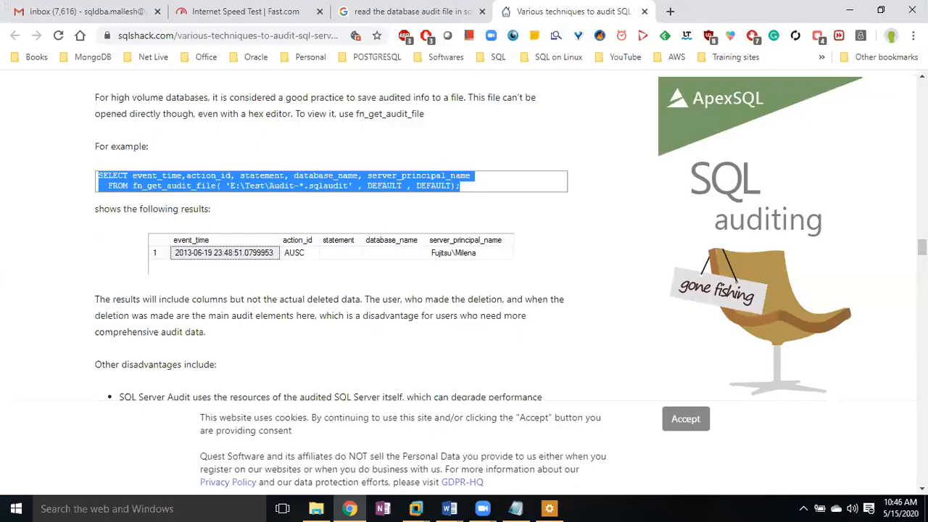
scroll(464, 246, "down", 1)
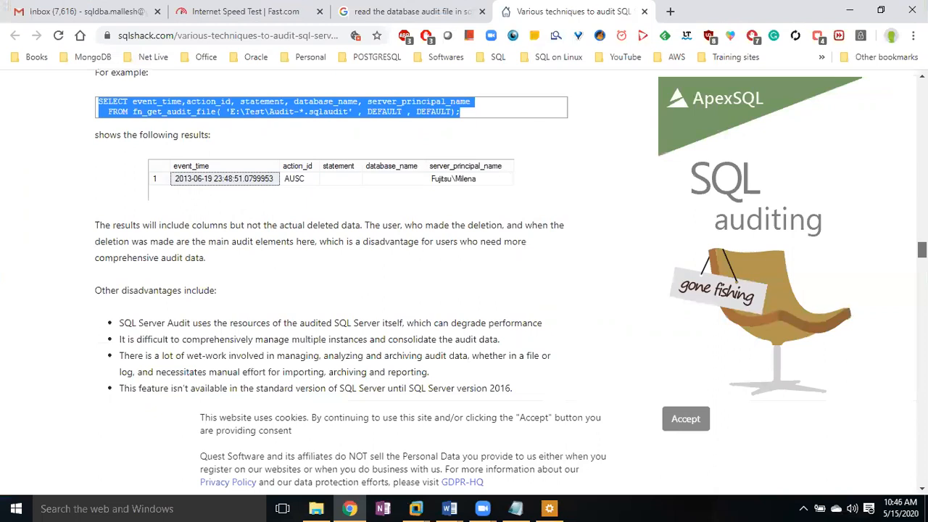
scroll(464, 247, "down", 2)
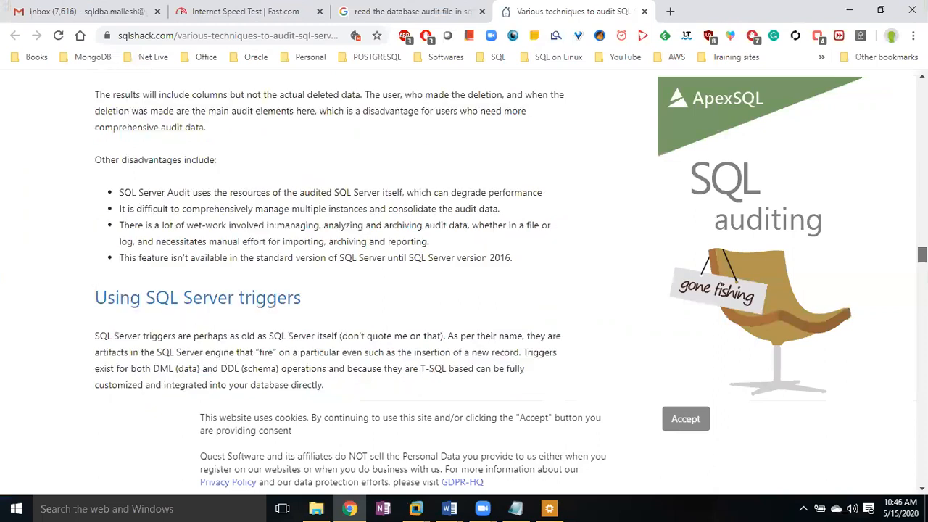
scroll(464, 247, "down", 5)
scroll(464, 246, "down", 1)
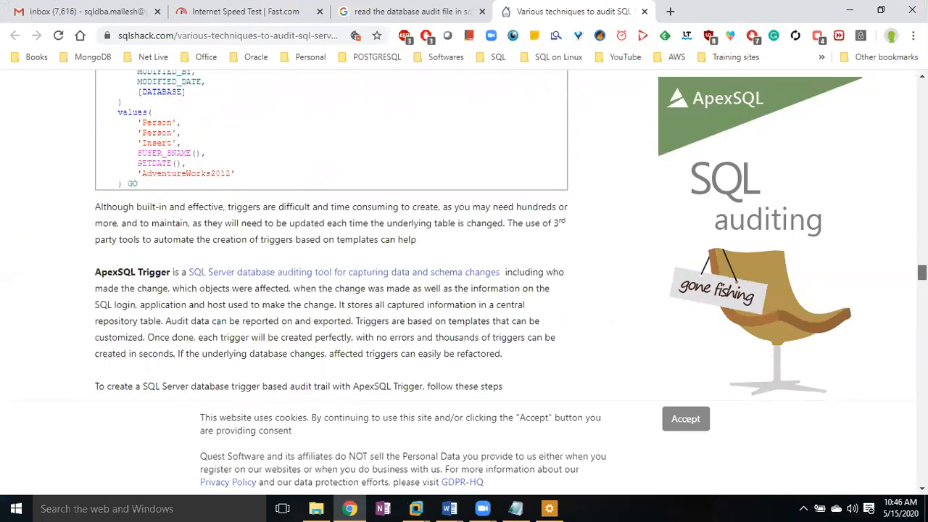
scroll(463, 247, "down", 1)
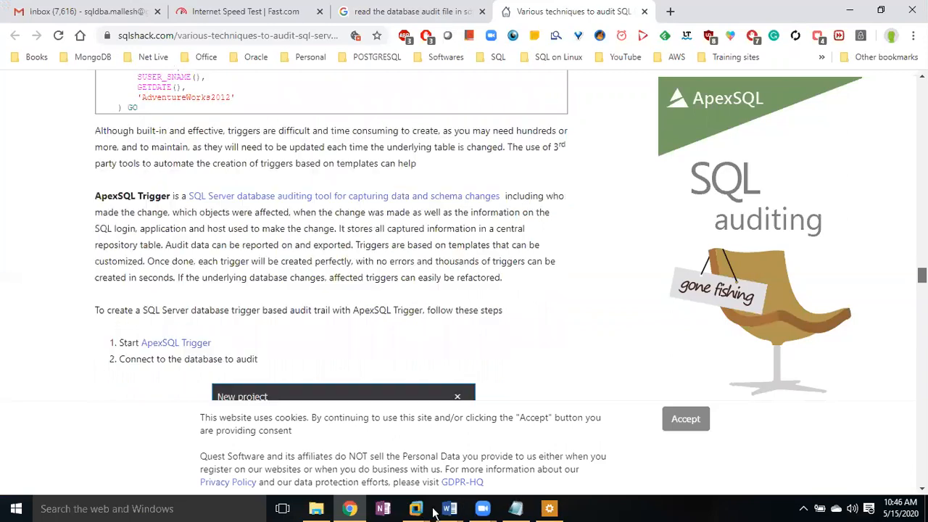
scroll(464, 246, "down", 8)
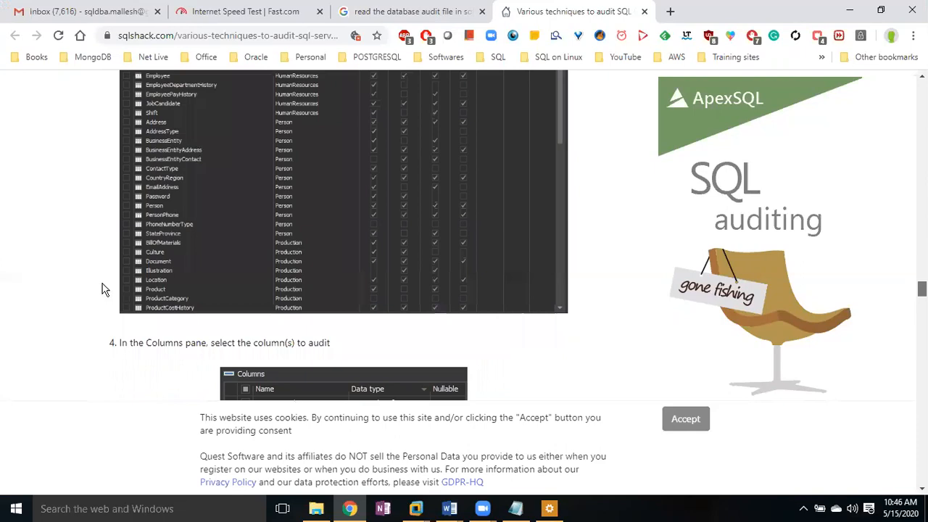
scroll(105, 289, "down", 2)
left_click(416, 508)
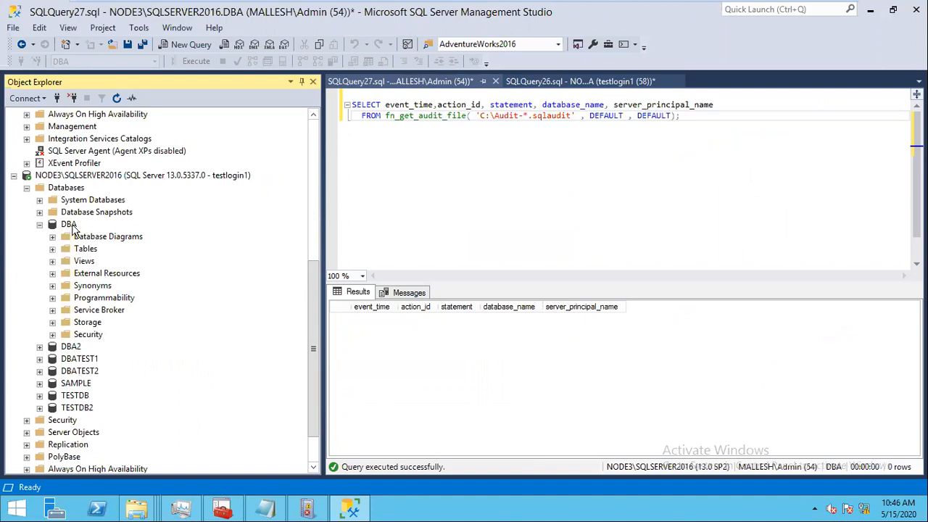
Step: In a new DBA query window, insert row 101,'abc' into tab2, fixing the 'inset' typo
left_click(71, 225)
key("ctrl+n")
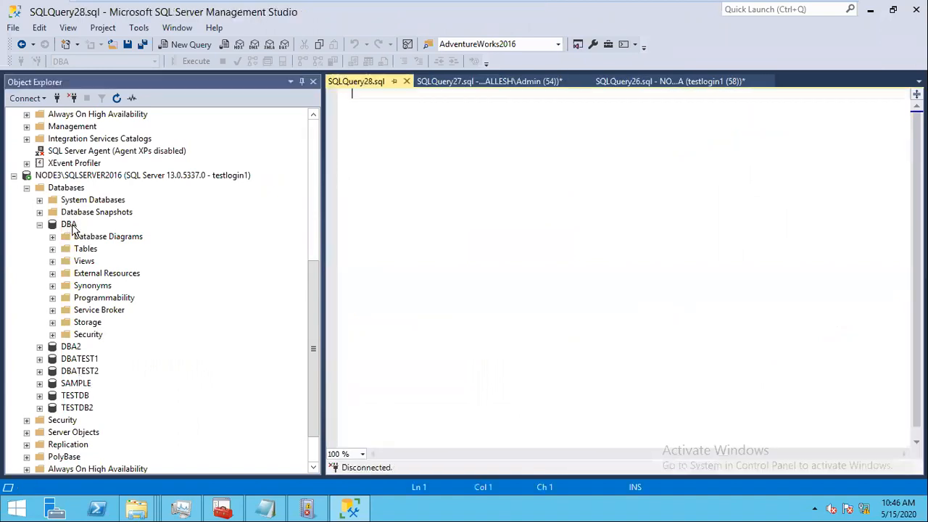
type("inset into ")
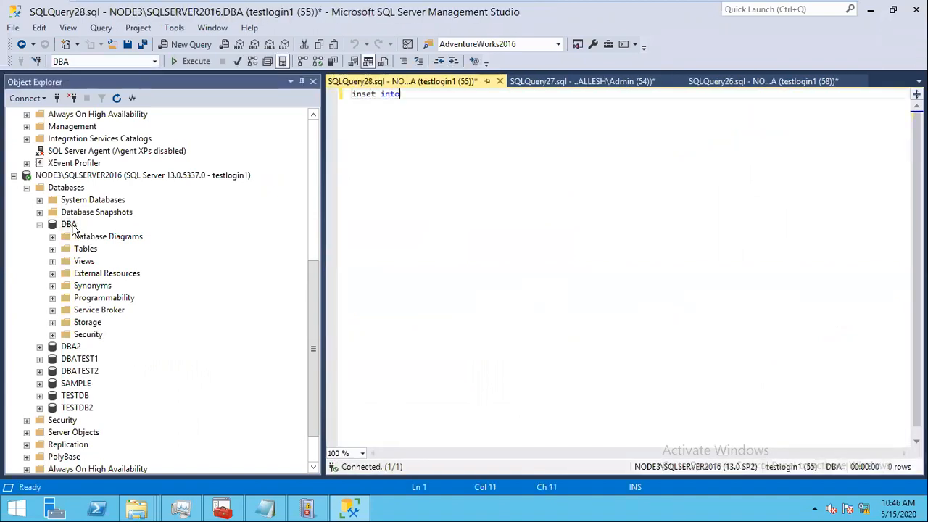
type("tab2 values(101,'abc')")
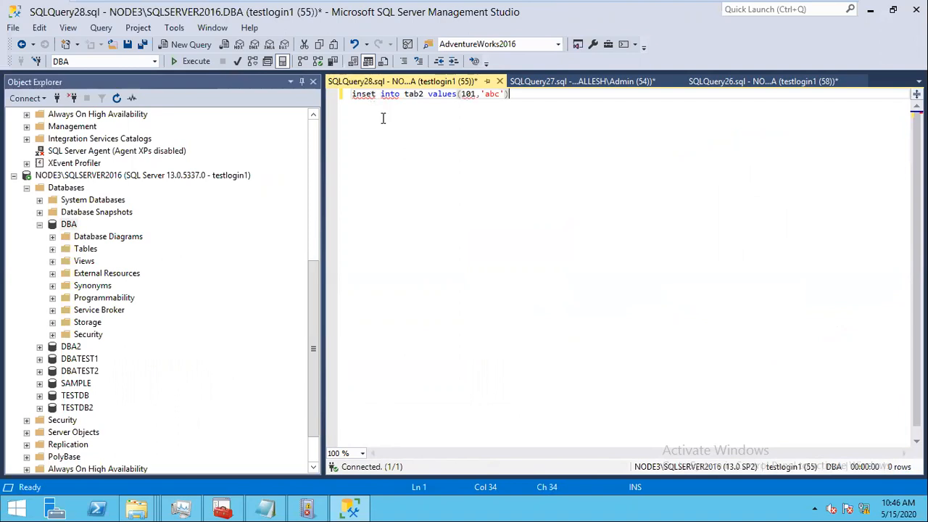
left_click(372, 95)
type("r")
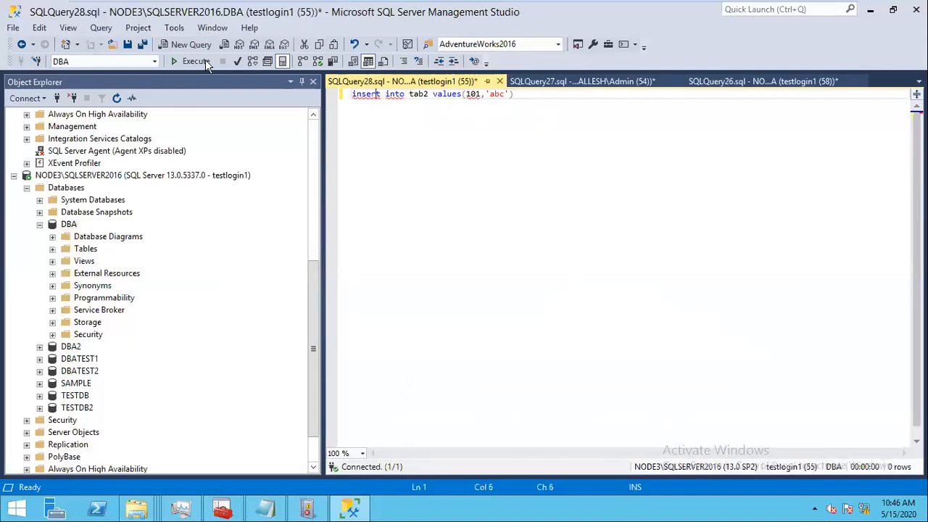
left_click(195, 61)
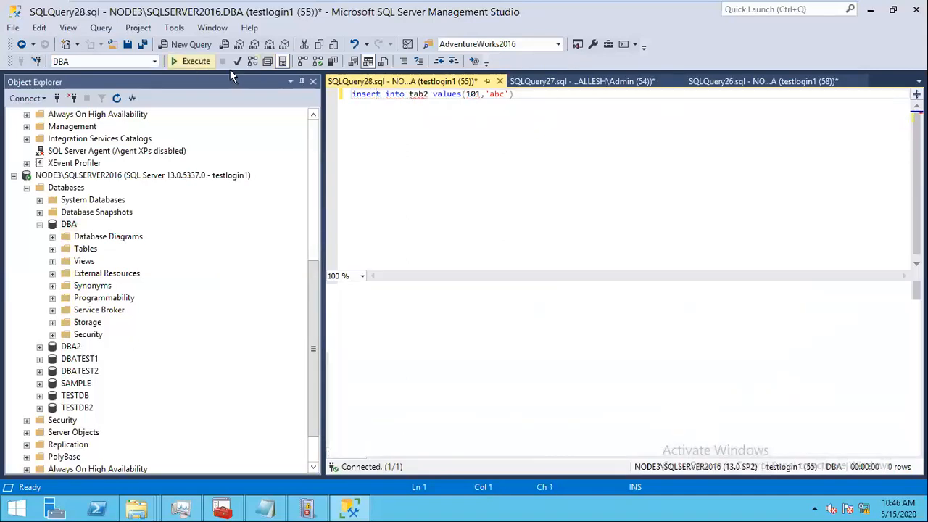
left_click(202, 63)
left_click(202, 62)
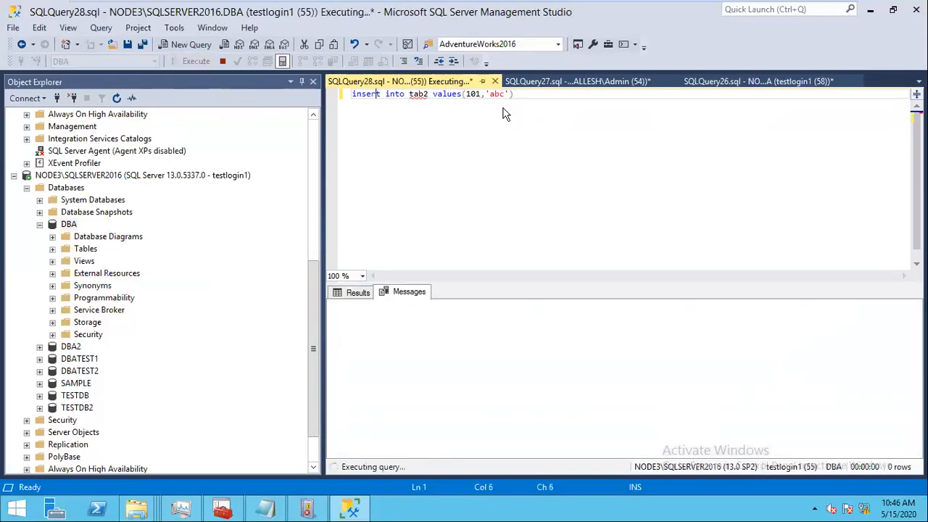
Step: Rerun the audit-file query in SQLQuery27, which still returns no rows
left_click(758, 82)
left_click(596, 82)
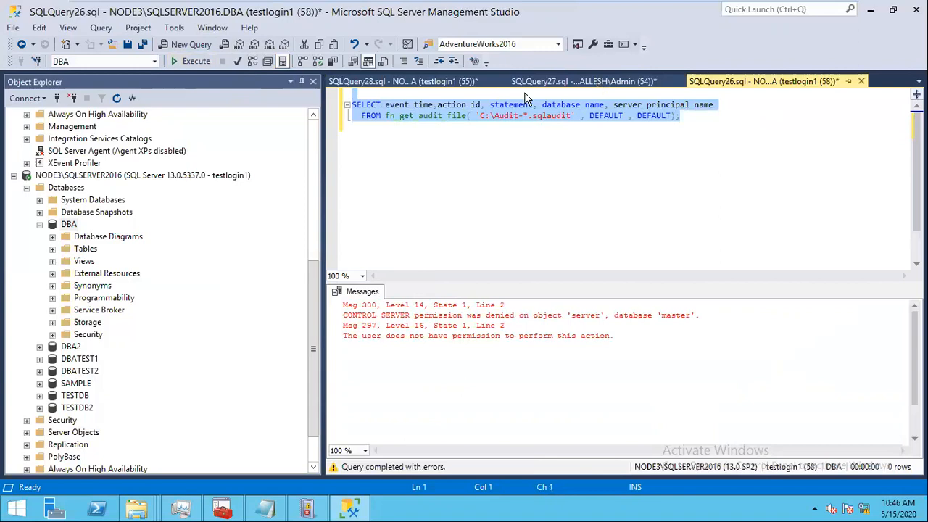
left_click(194, 62)
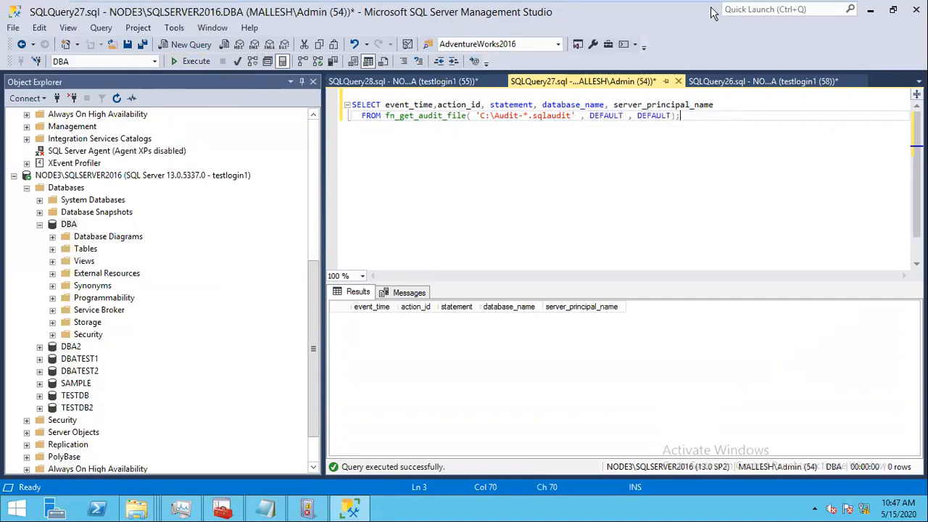
mouse_move(798, 11)
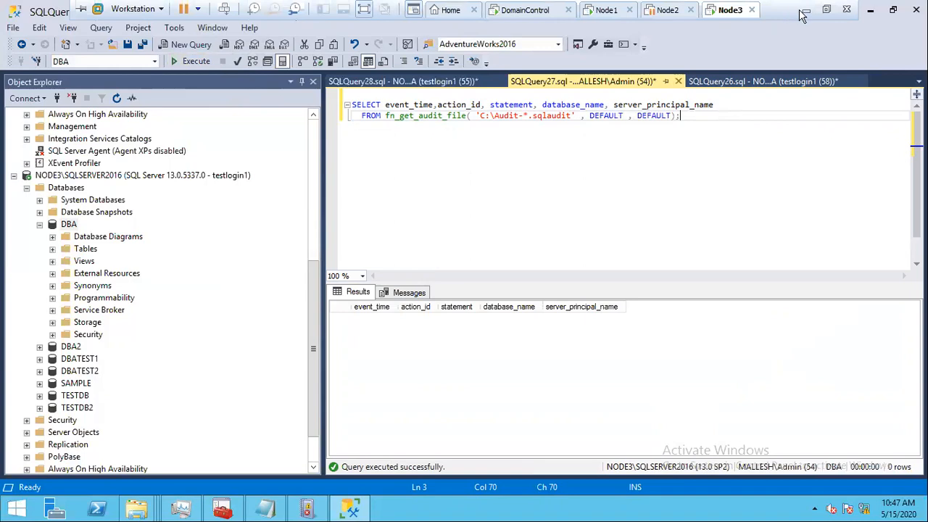
Step: From Chrome's Google results, open the zarez.net audit-file article in a new tab
left_click(805, 9)
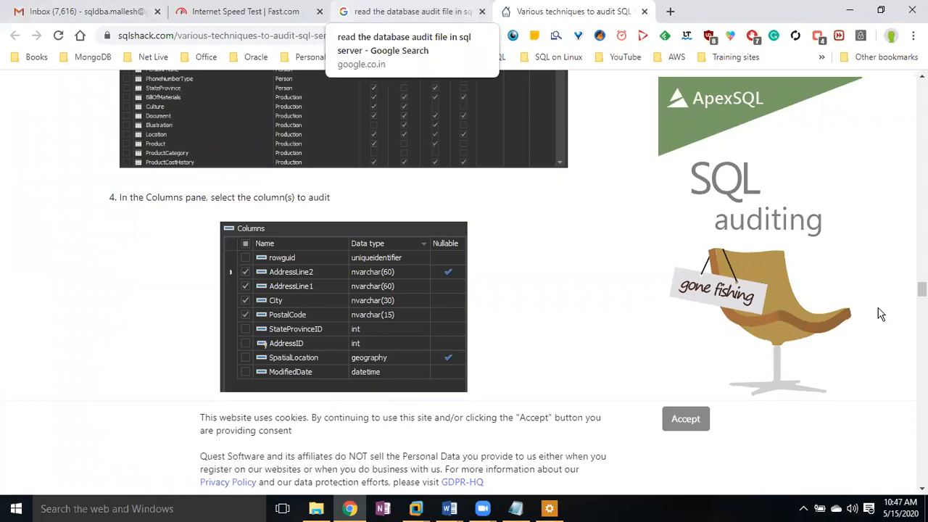
left_click(413, 12)
right_click(436, 376)
left_click(485, 149)
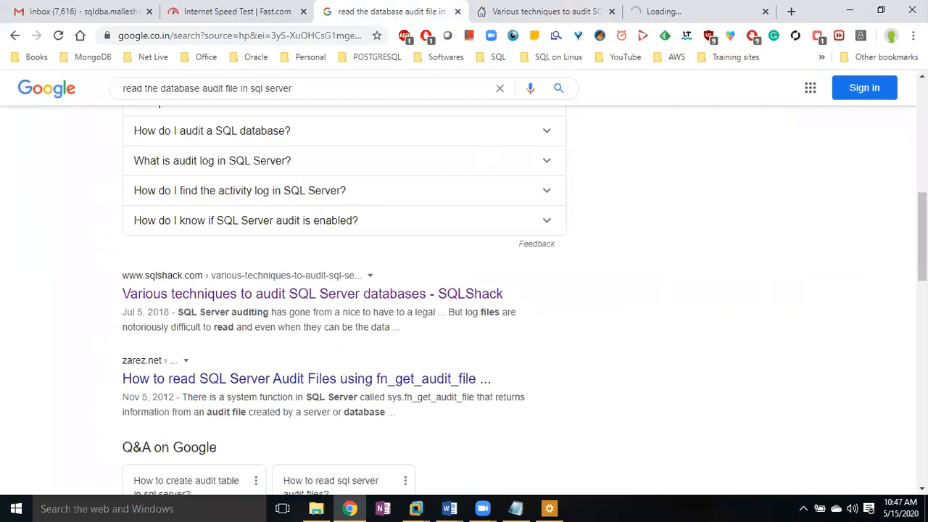
Step: Open the SQLServerCentral audit-file article in a new tab and switch to the zarez.net tab
scroll(412, 366, "down", 4)
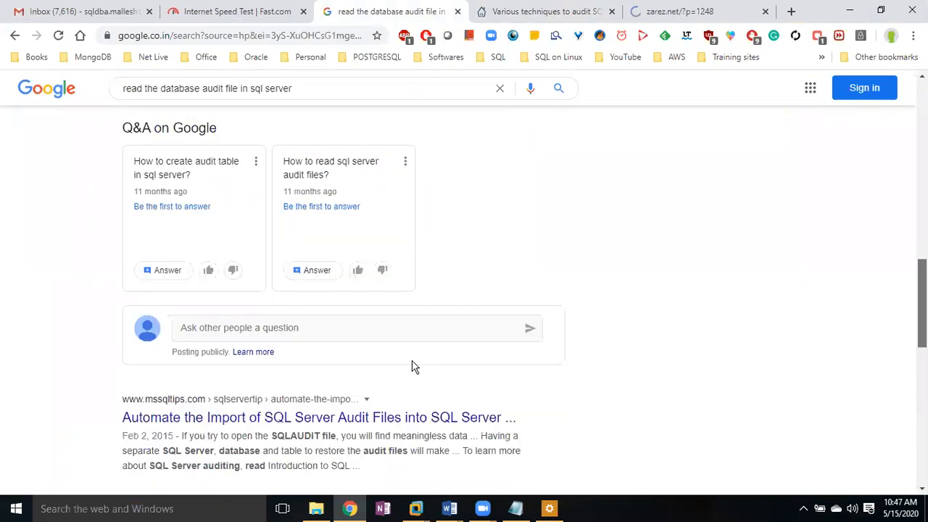
scroll(412, 361, "down", 2)
right_click(316, 405)
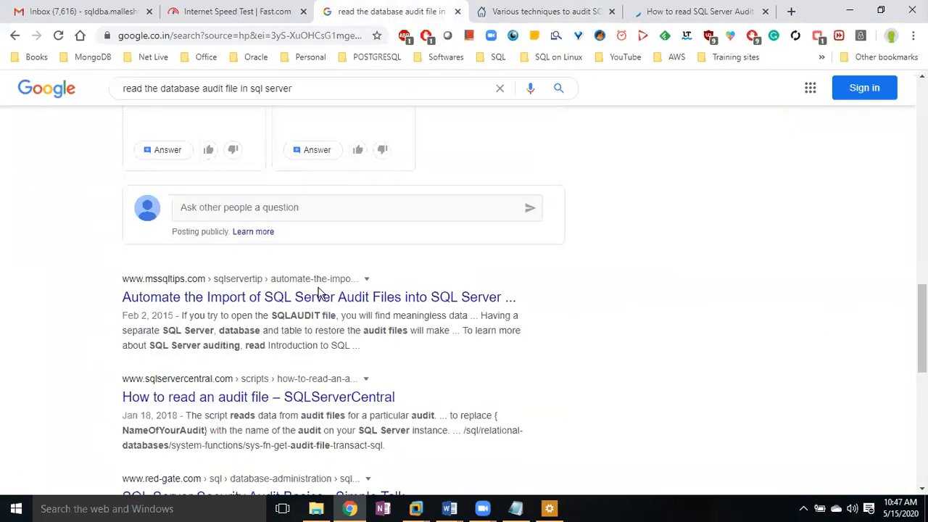
right_click(264, 403)
right_click(278, 404)
left_click(338, 177)
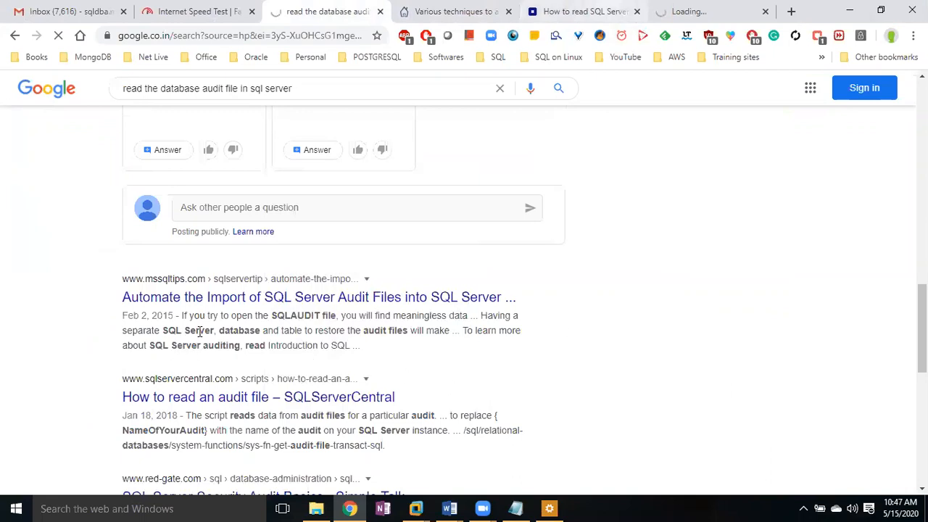
key("ctrl+Tab")
key("ctrl+Tab")
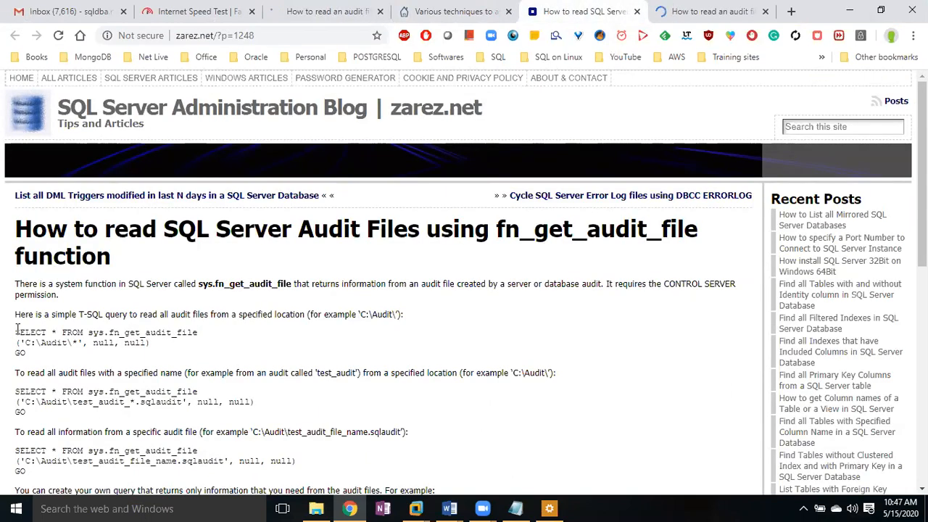
Step: Copy zarez.net's second sample query (test_audit_* files) and paste it into Management Studio
left_click_drag(199, 333, 16, 331)
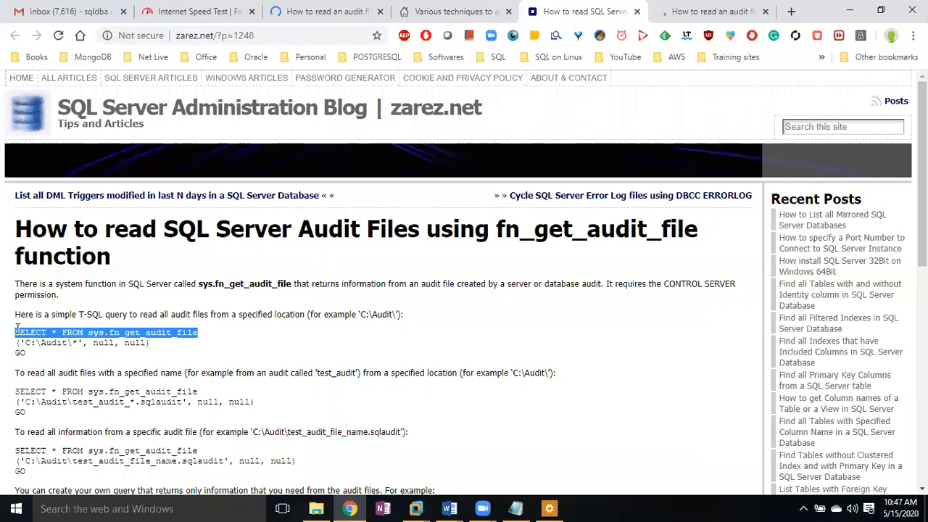
triple_click(10, 401)
left_click_drag(27, 411, 10, 394)
key("ctrl+c")
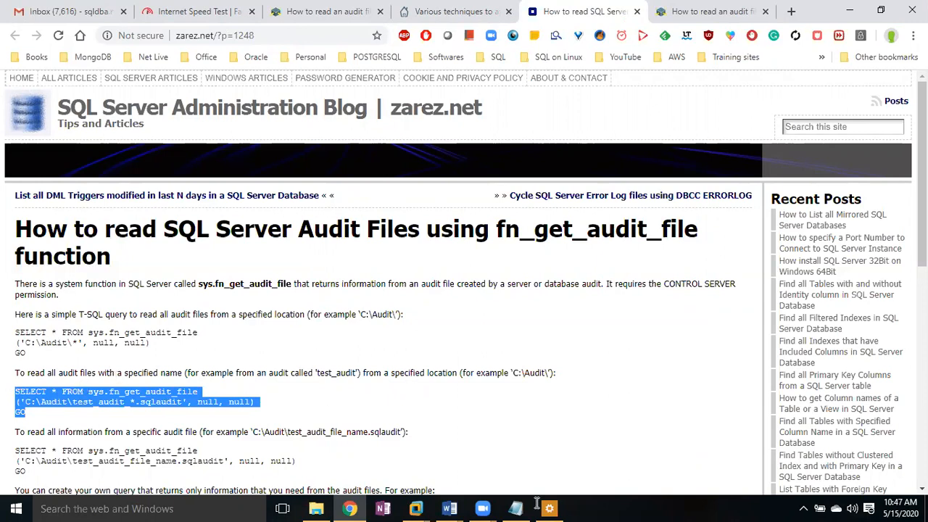
left_click(415, 508)
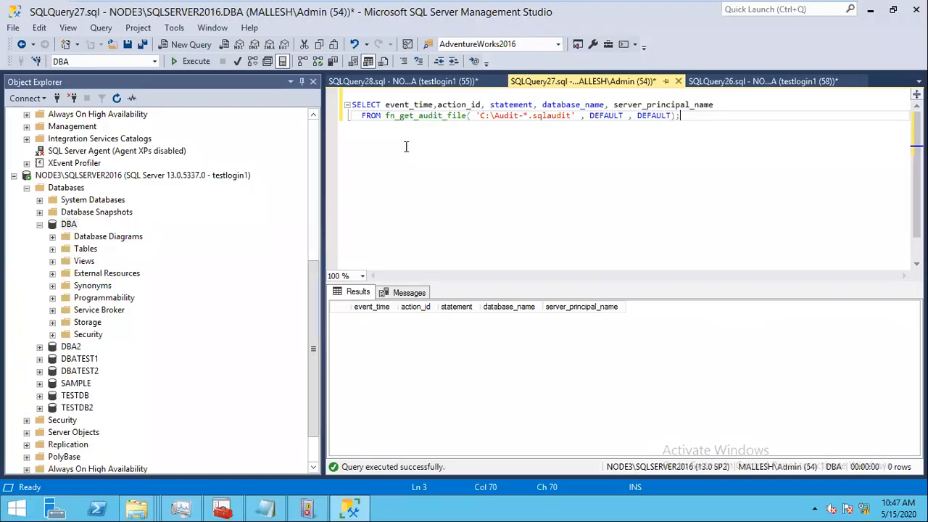
key("ctrl+v")
Step: Copy the TEST-AUDIT .sqlaudit file's full name on C:, then select 'Audit' in the first query's path
left_click(400, 148)
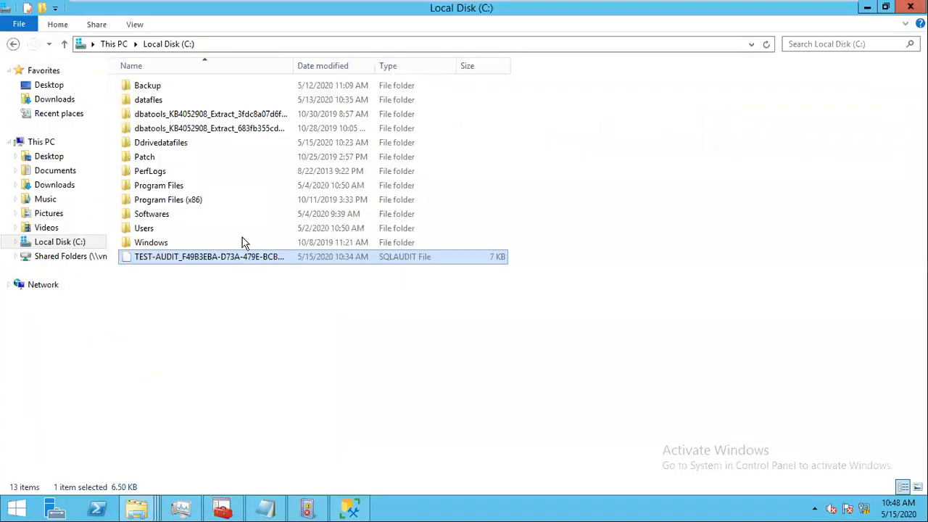
right_click(209, 261)
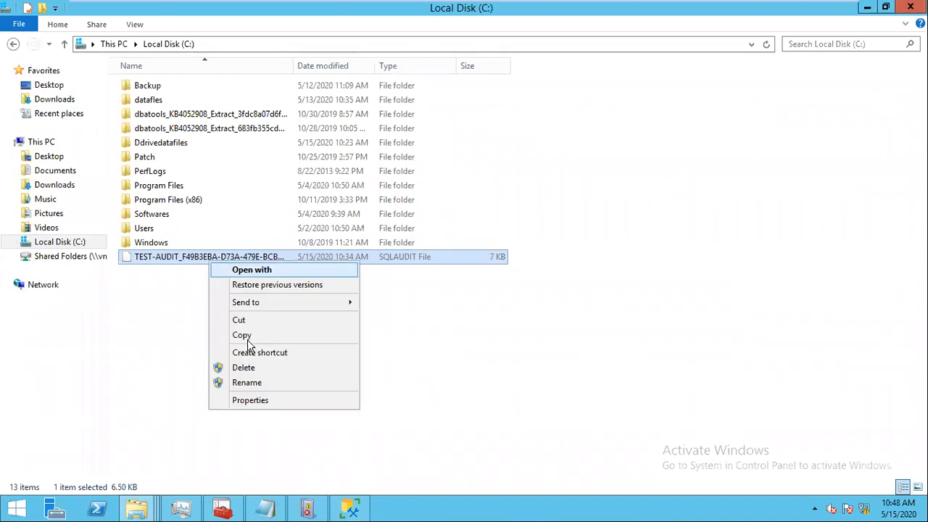
left_click(246, 382)
key("ctrl+c")
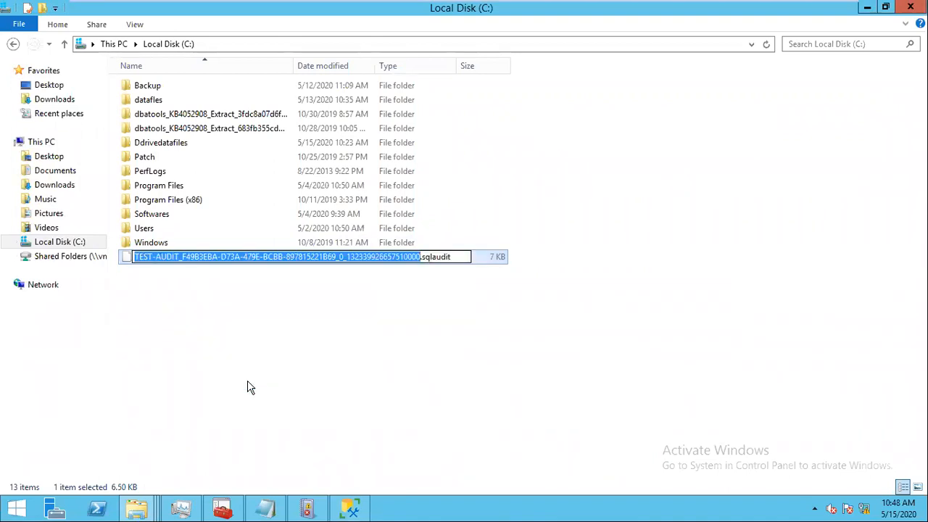
left_click(351, 507)
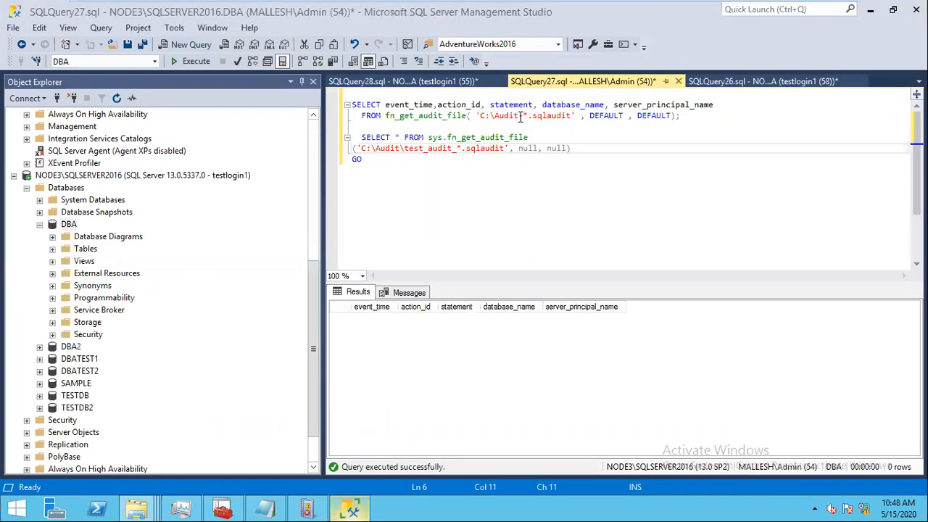
left_click_drag(519, 117, 496, 117)
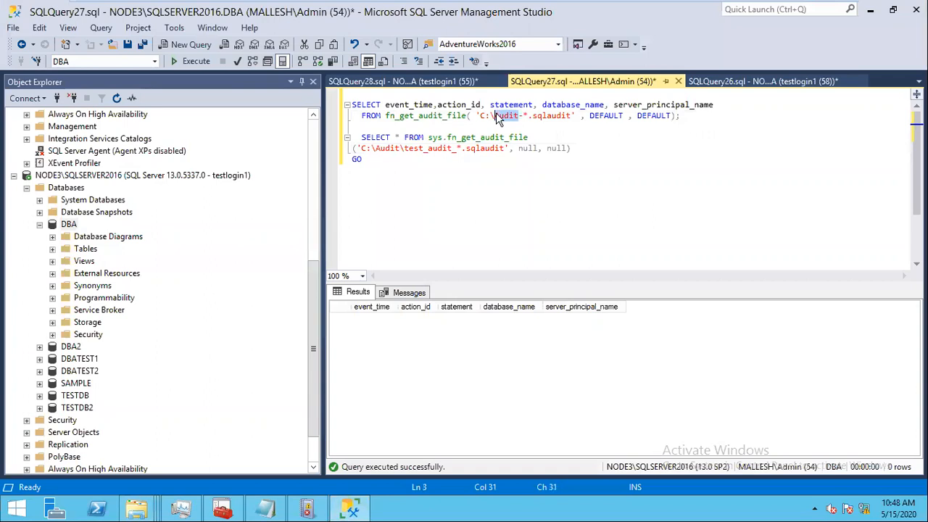
Step: Paste the real TEST-AUDIT file name into the first query's path and run it
key("ctrl+v")
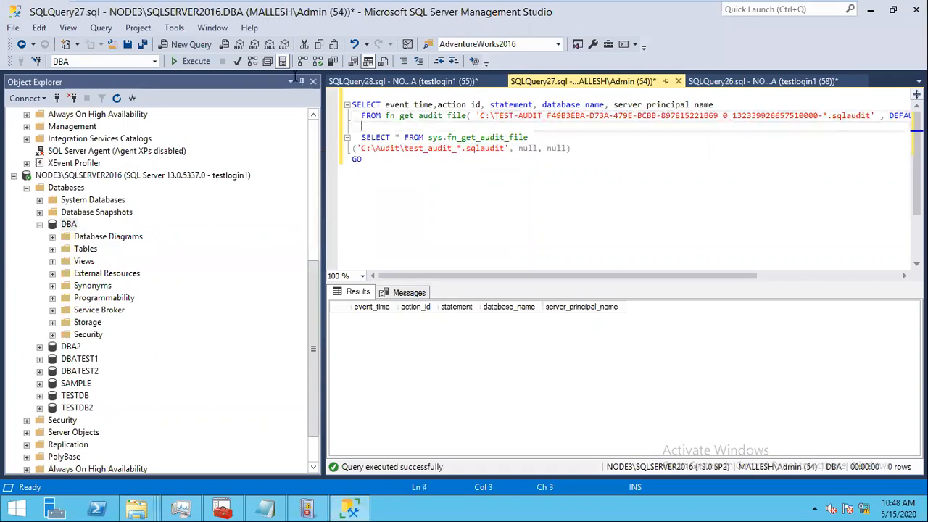
left_click_drag(493, 129, 434, 95)
left_click(194, 61)
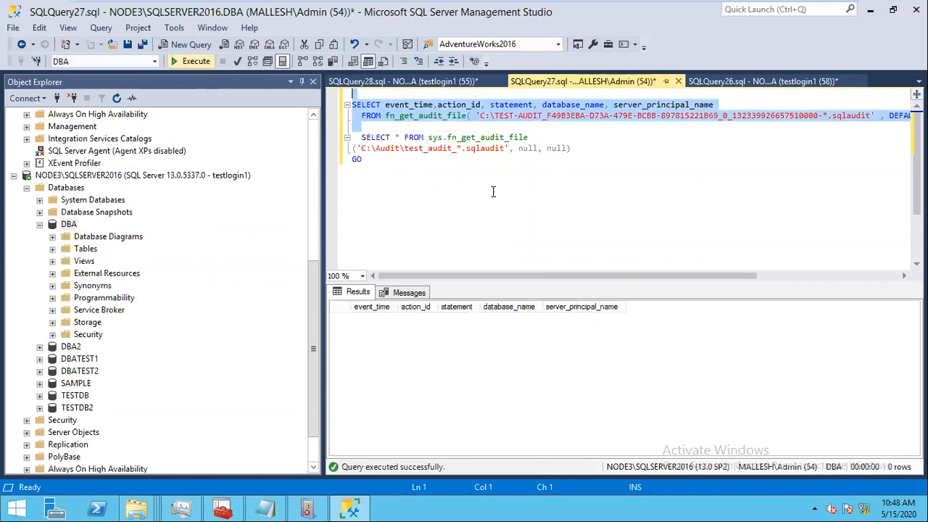
Step: Replace the second query's test_audit path with the actual TEST-AUDIT file name on C:
left_click(528, 180)
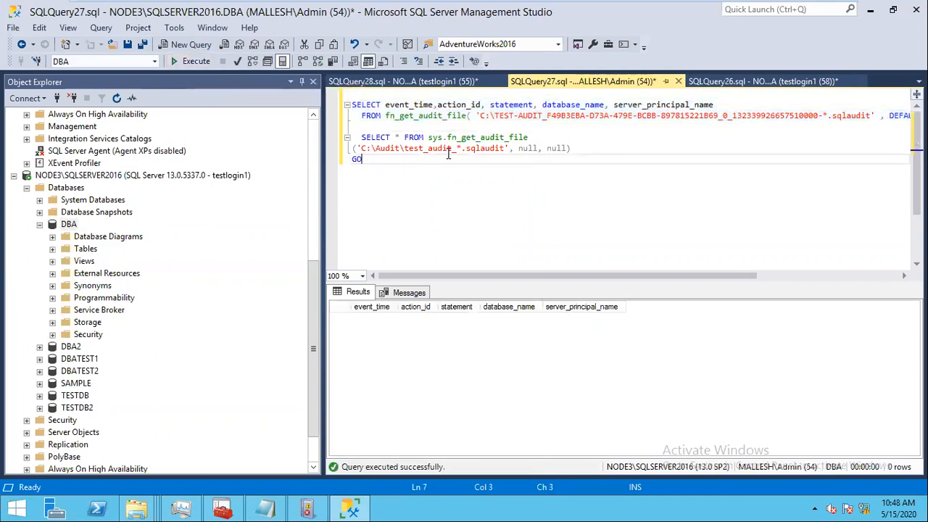
left_click_drag(452, 147, 405, 148)
key("ctrl+v")
left_click(403, 148)
key("BackSpace")
key("BackSpace")
key("BackSpace")
key("BackSpace")
key("BackSpace")
key("BackSpace")
key("BackSpace")
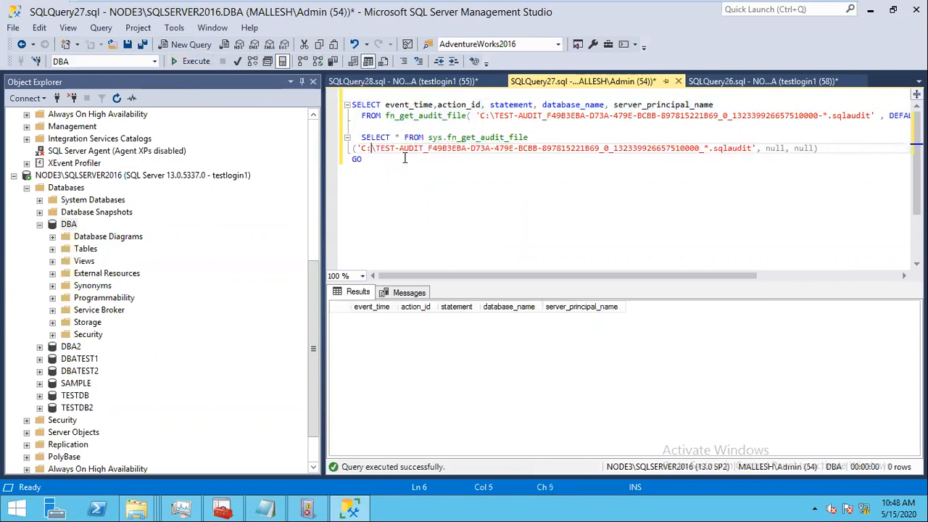
type(":")
Step: Run the SELECT * fn_get_audit_file query and scroll through its columns; it returns 0 rows
left_click_drag(406, 168, 328, 142)
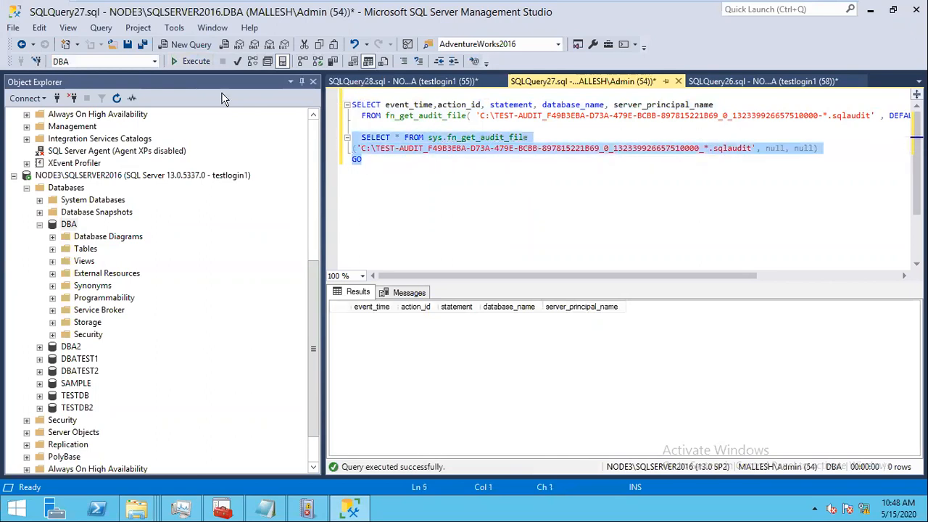
left_click(190, 65)
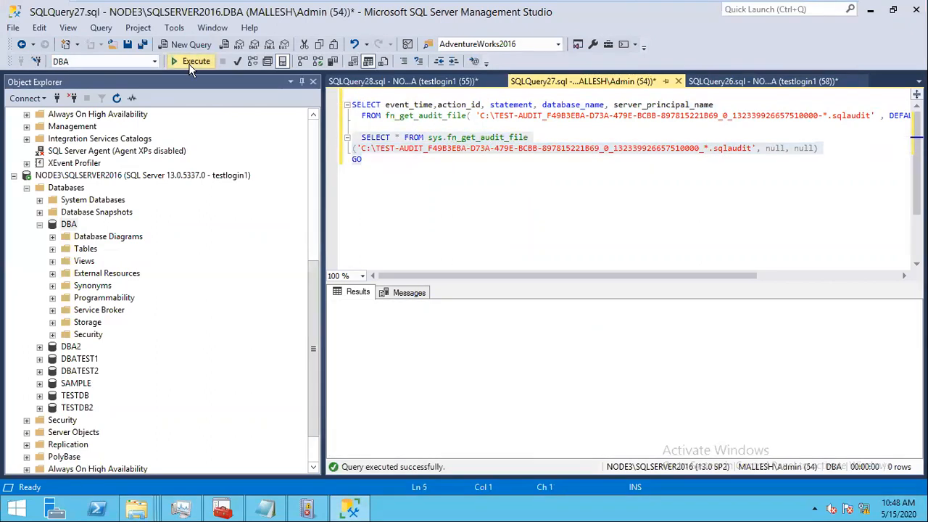
left_click(190, 65)
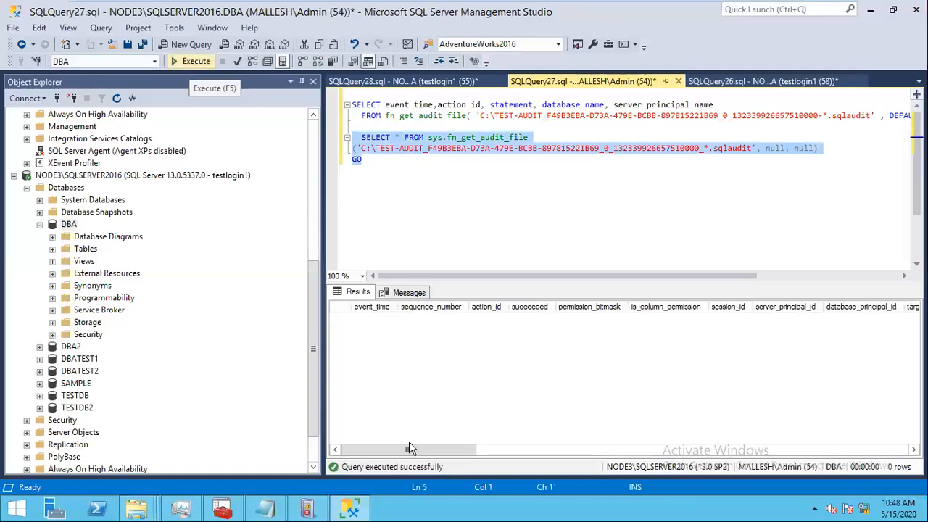
scroll(822, 417, "right", 3)
scroll(821, 417, "right", 5)
scroll(524, 395, "left", 6)
mouse_move(805, 10)
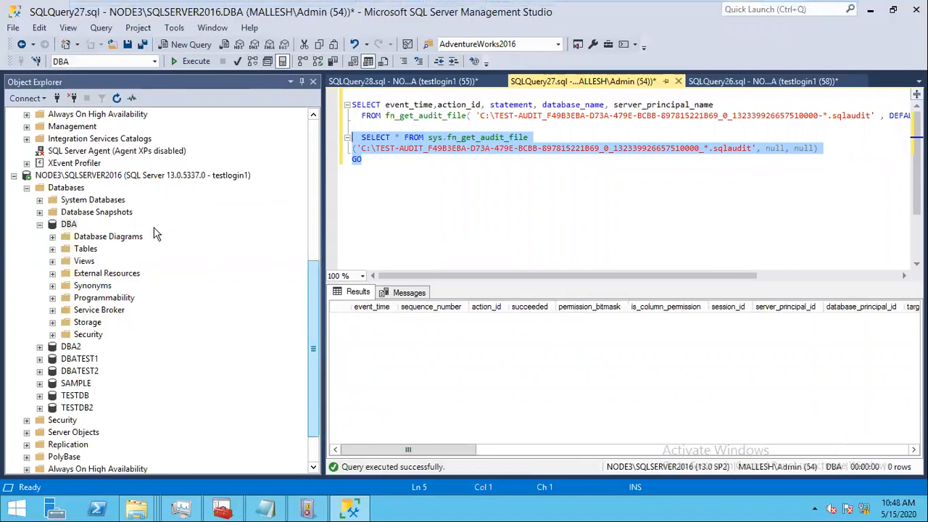
left_click_drag(314, 347, 313, 249)
Step: Open the TEST-AUDIT audit logs in the Log File Viewer
right_click(95, 236)
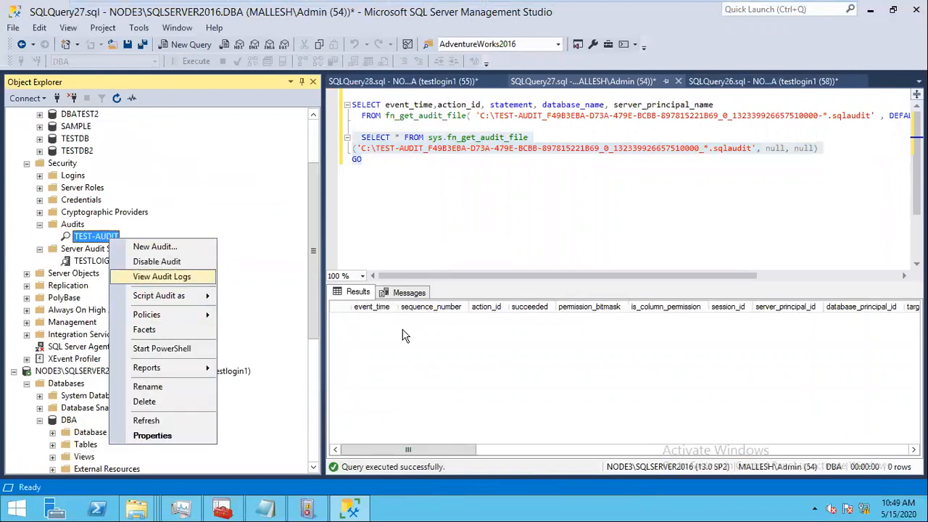
left_click(162, 277)
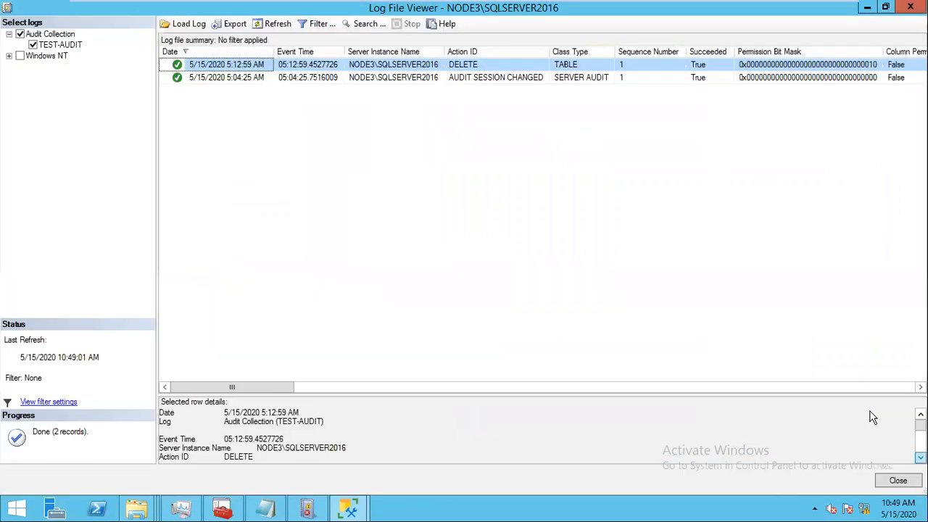
left_click(920, 458)
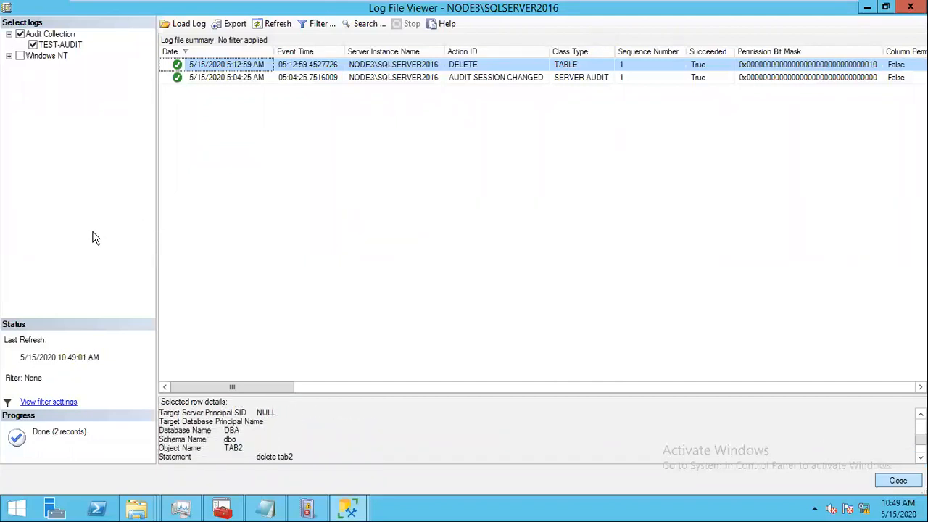
key("Escape")
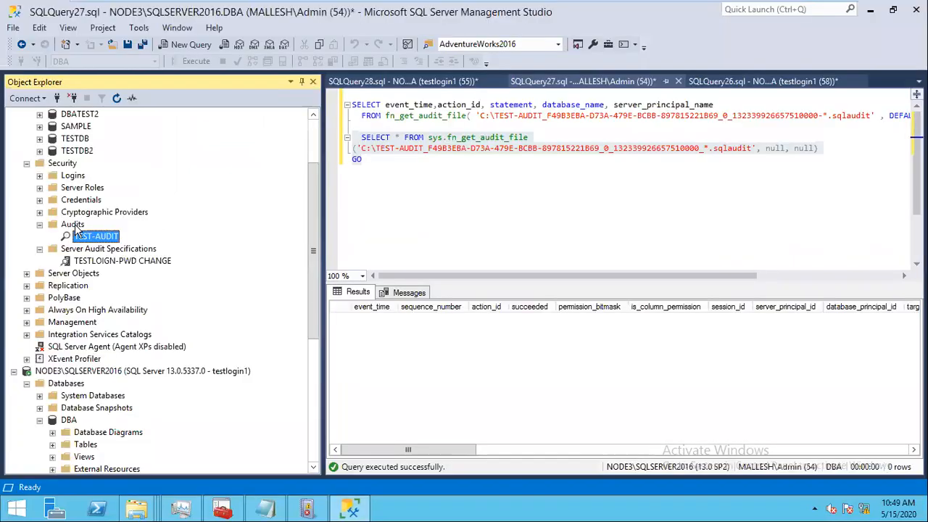
right_click(102, 240)
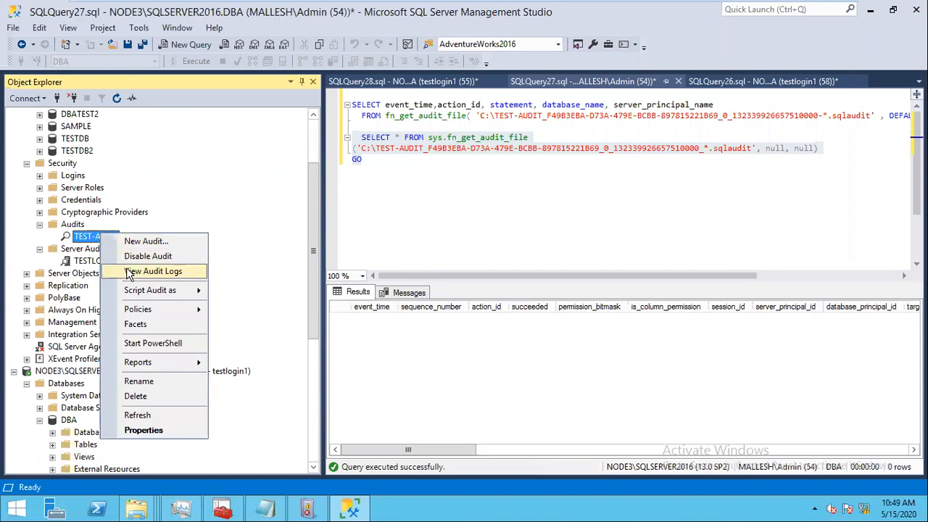
left_click(139, 270)
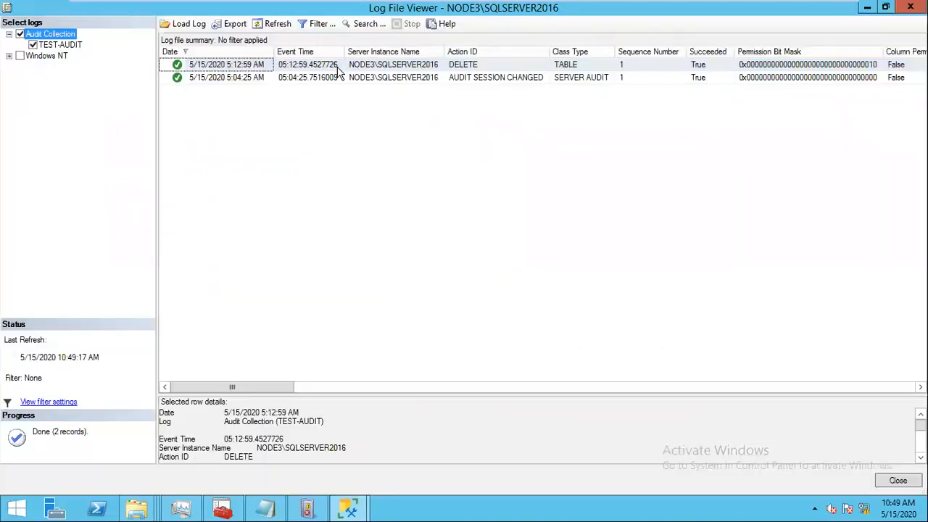
Step: Show the DELETE record's details, highlighting its login, TAB2 object and 'delete tab2' statement
left_click(338, 66)
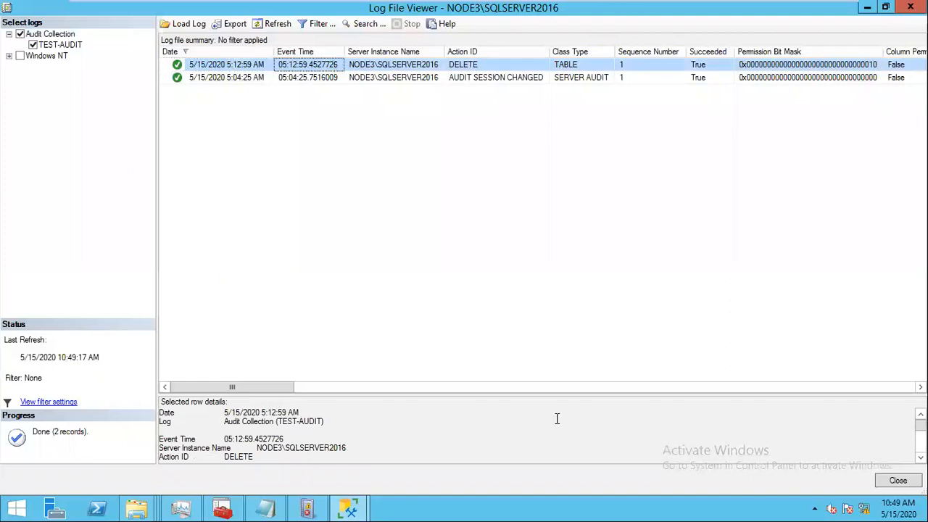
left_click_drag(543, 263, 536, 196)
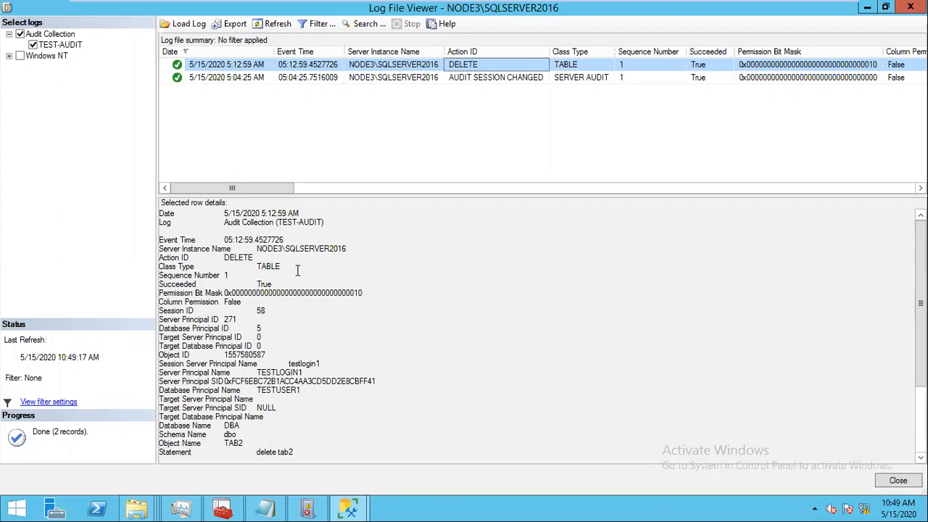
left_click_drag(223, 218, 337, 227)
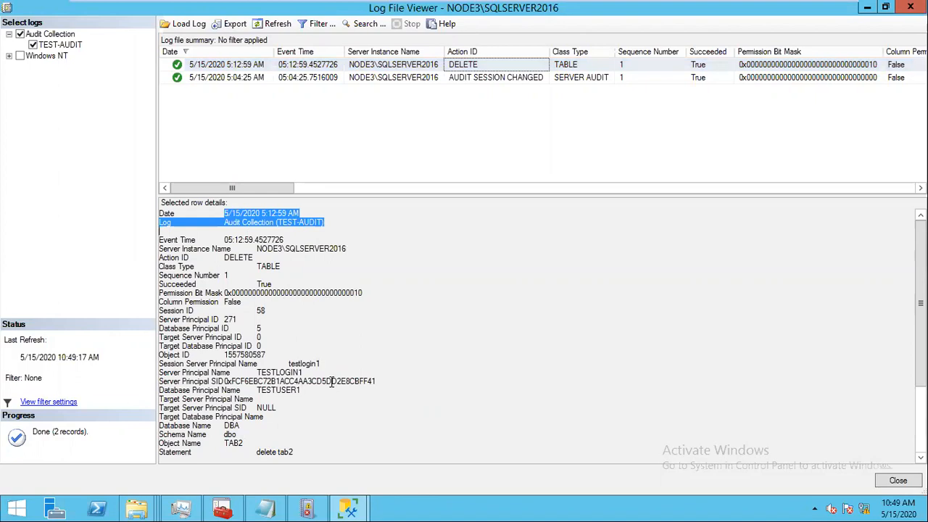
left_click_drag(305, 372, 253, 374)
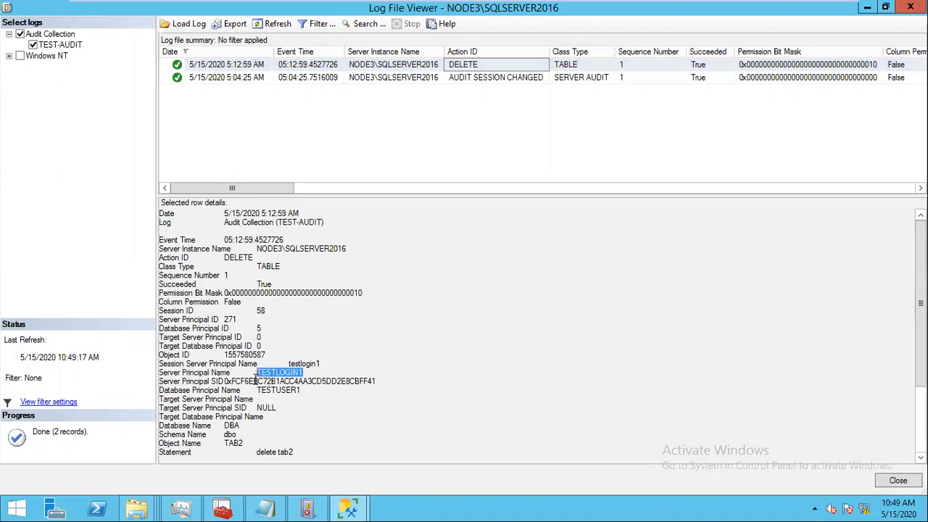
left_click_drag(244, 443, 217, 443)
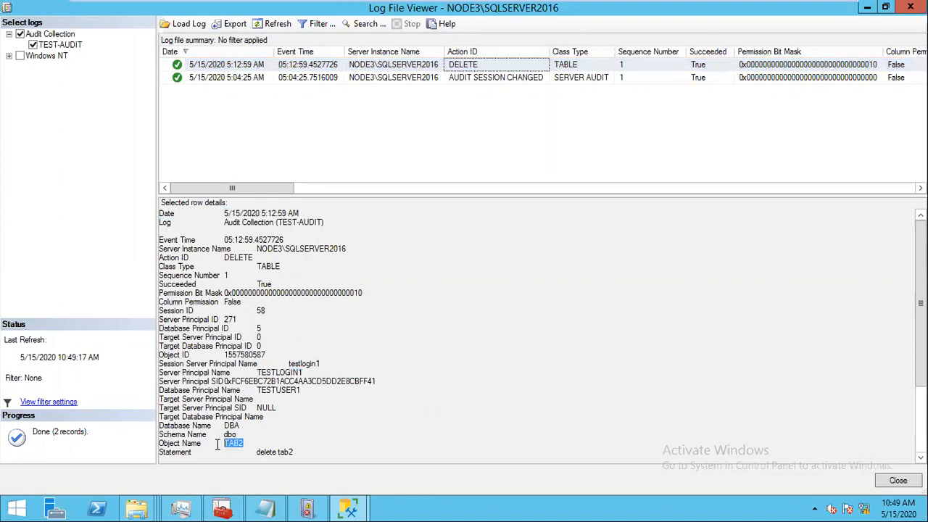
left_click_drag(295, 451, 154, 444)
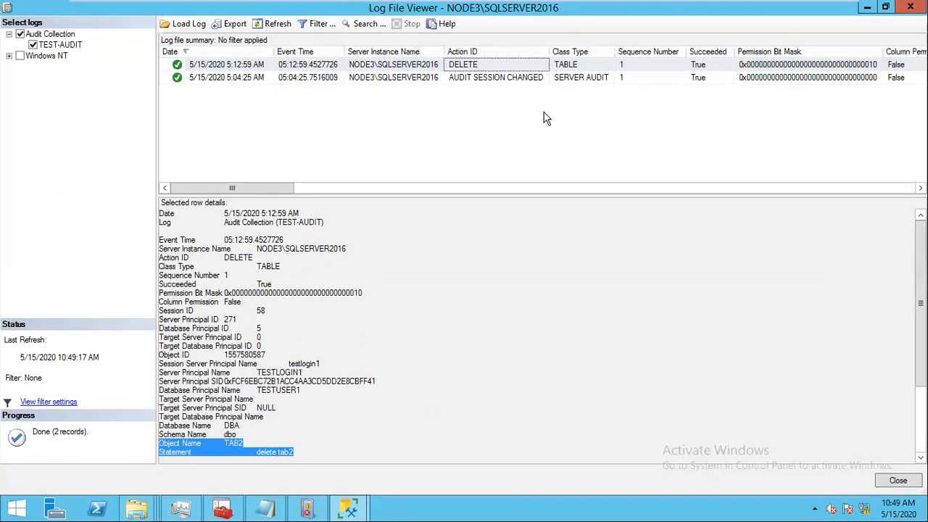
left_click(616, 78)
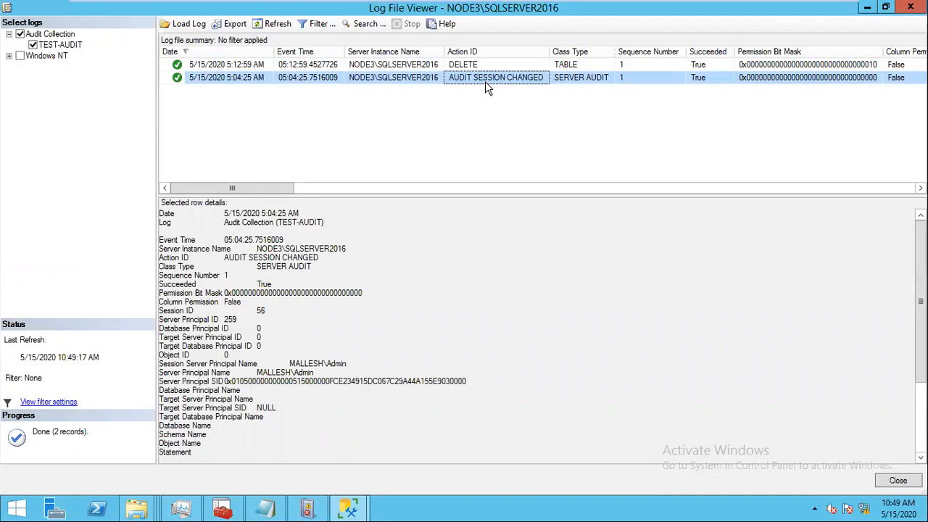
Step: Highlight who changed the audit session, revisit the DELETE record, and close the Log File Viewer
left_click_drag(351, 363, 298, 350)
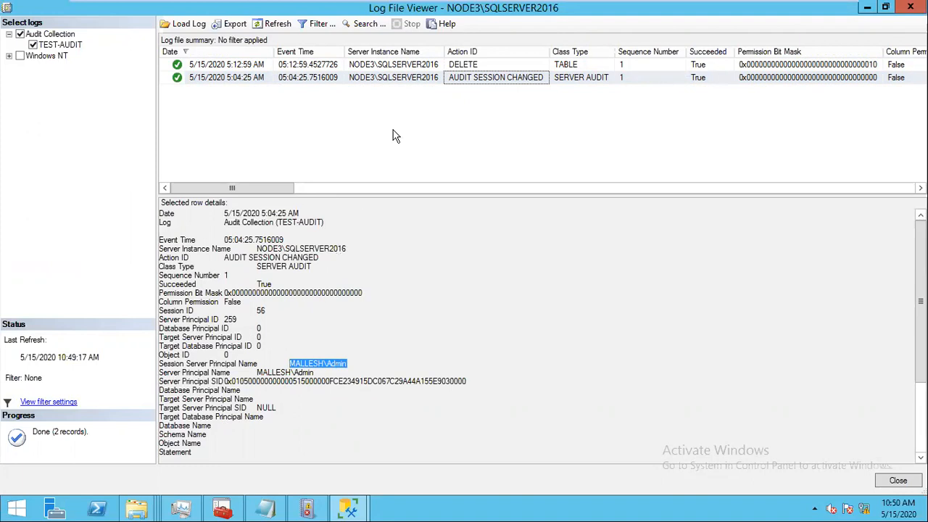
left_click(377, 67)
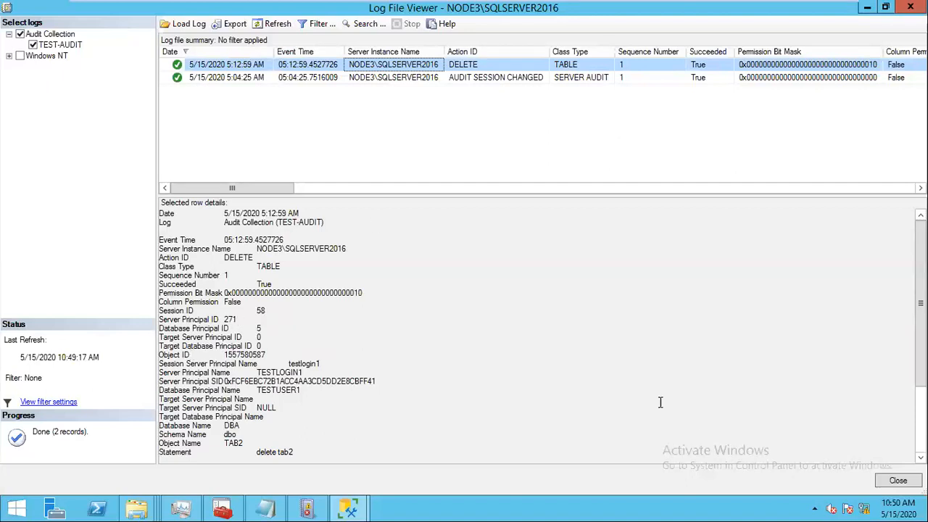
left_click(891, 486)
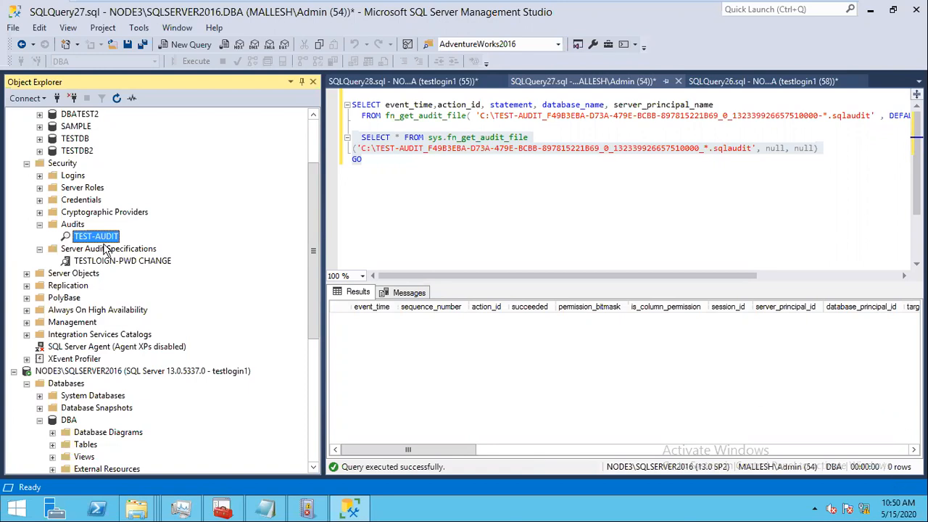
Step: Reopen the TEST-AUDIT audit logs briefly and close the viewer again
right_click(96, 236)
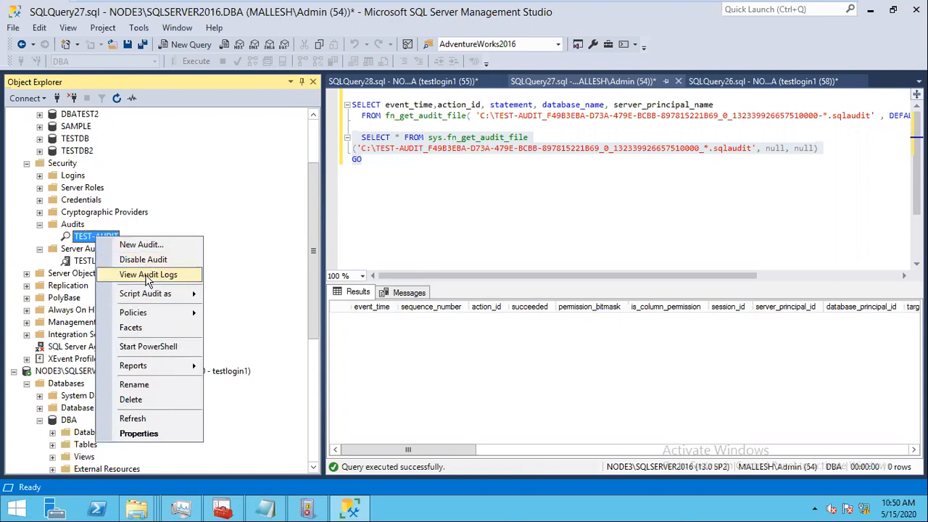
left_click(146, 276)
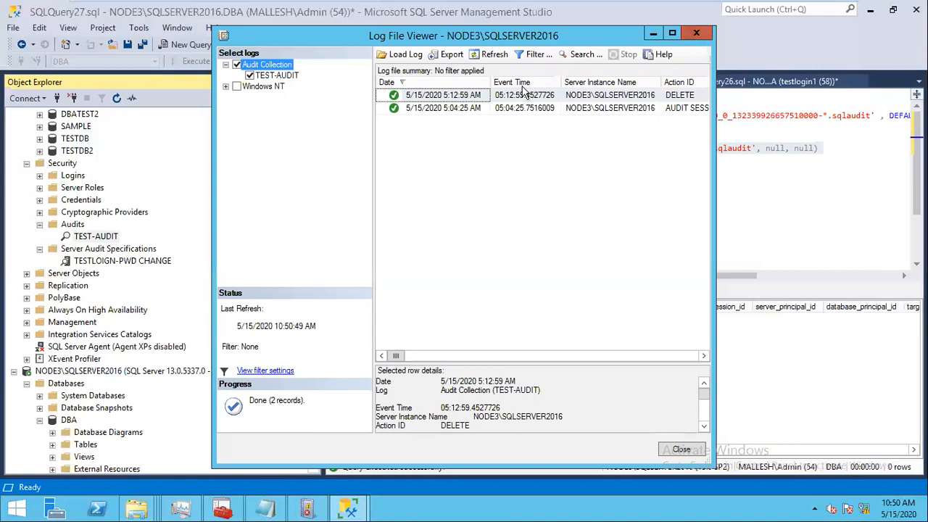
left_click(692, 36)
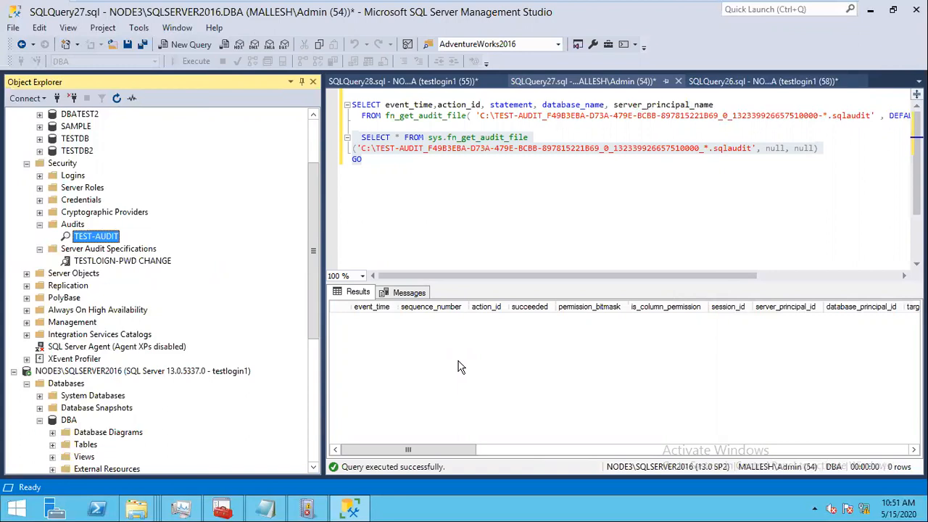
Step: Close SQLQuery27, SQLQuery26 and SQLQuery28 without saving
left_click(622, 83)
left_click(678, 81)
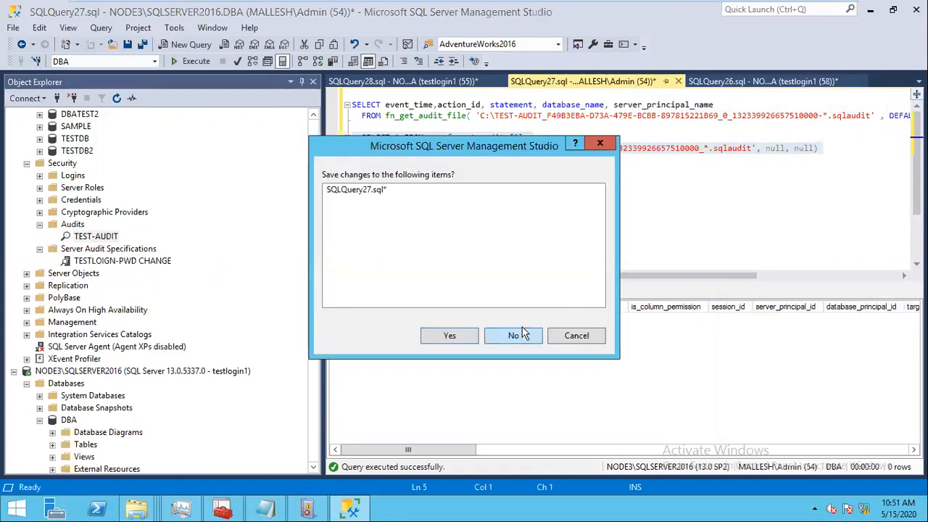
left_click(514, 335)
left_click(682, 81)
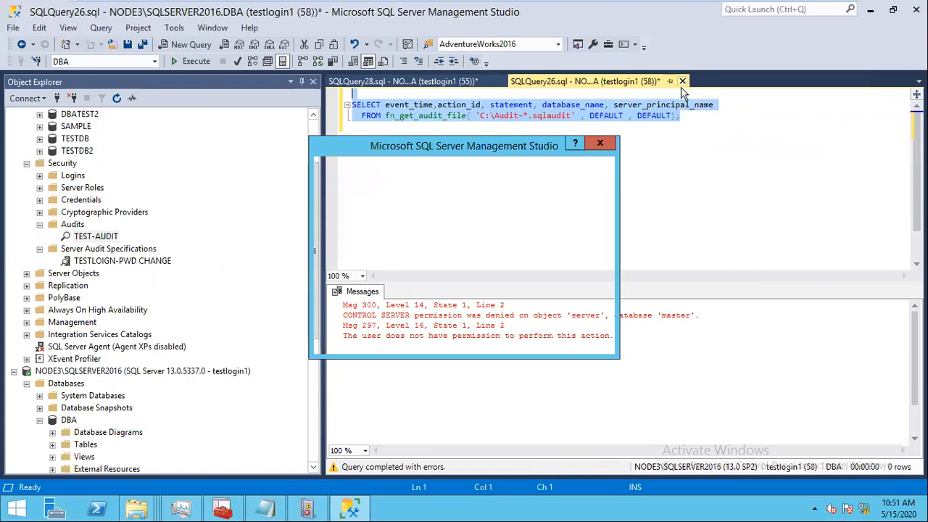
left_click(514, 334)
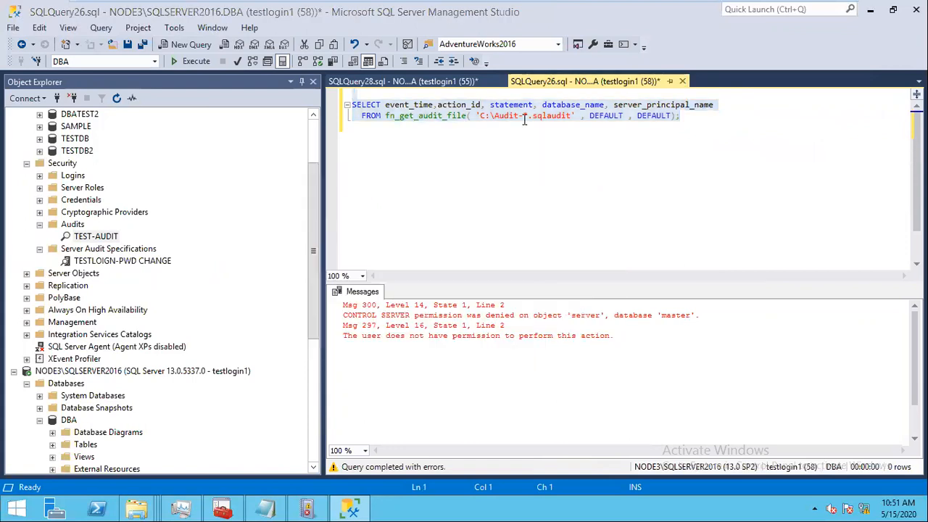
left_click(503, 81)
left_click(512, 334)
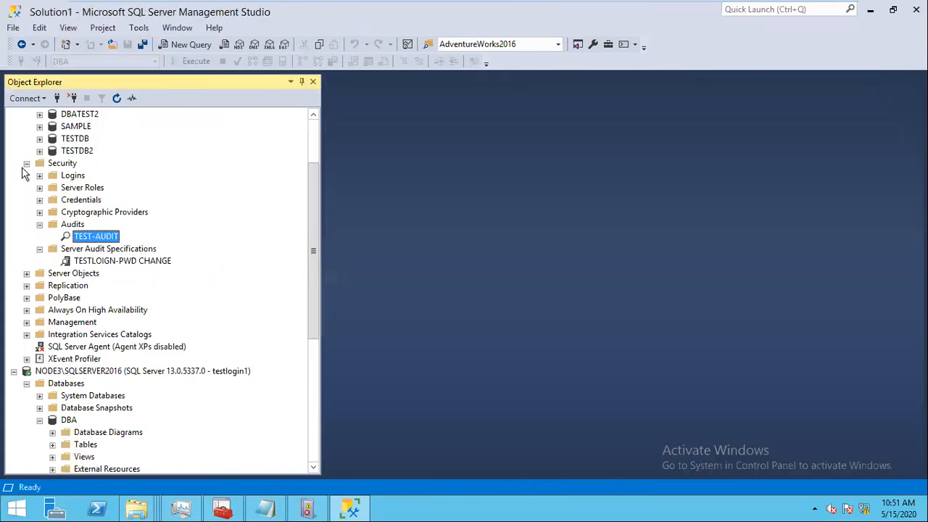
Step: Collapse Security, the testlogin1 server connection and Databases in Object Explorer
left_click(26, 163)
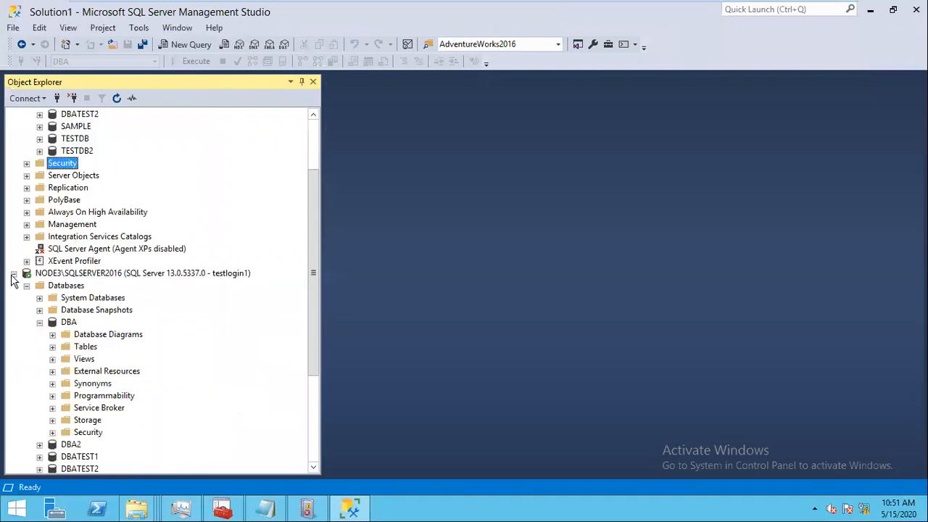
left_click(13, 273)
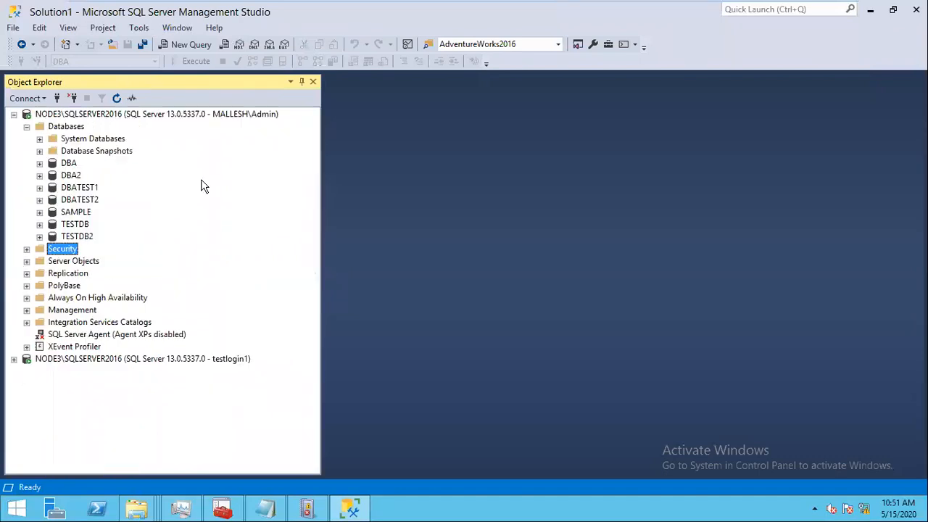
left_click(26, 127)
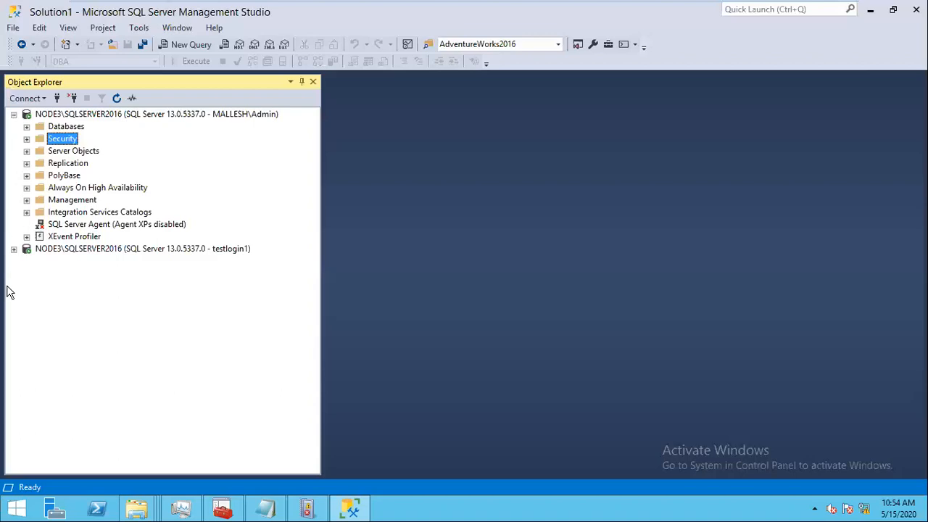
Step: Disconnect the testlogin1 server connection and check the TESTLOGIN1 login under Security > Logins
left_click(69, 250)
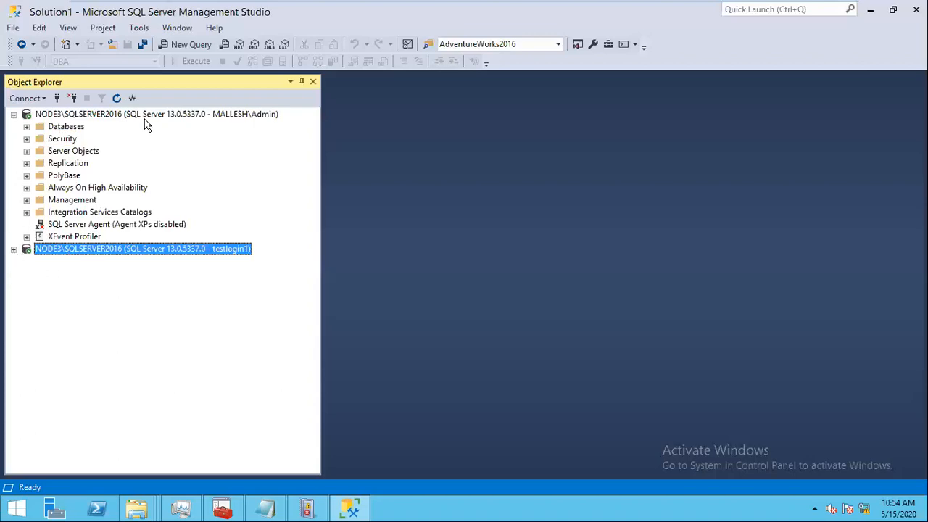
left_click(73, 102)
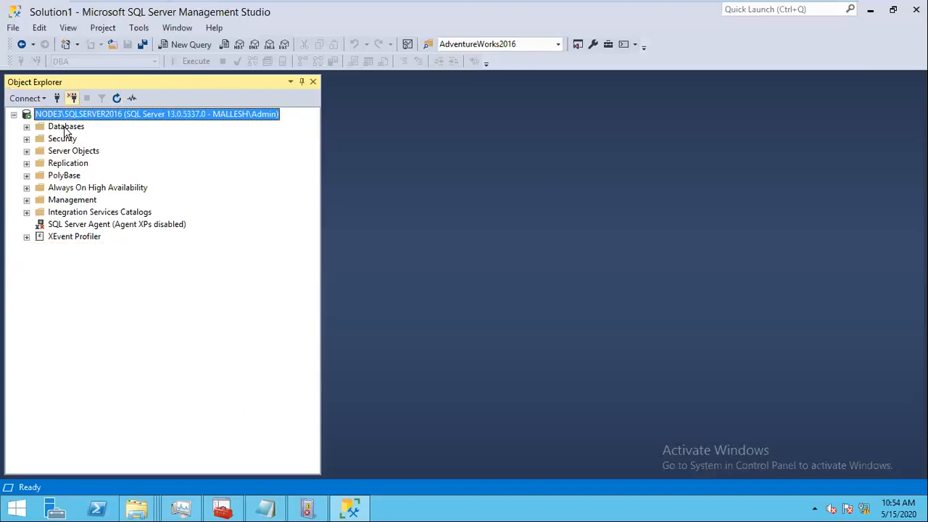
left_click(26, 138)
left_click(40, 151)
left_click(105, 286)
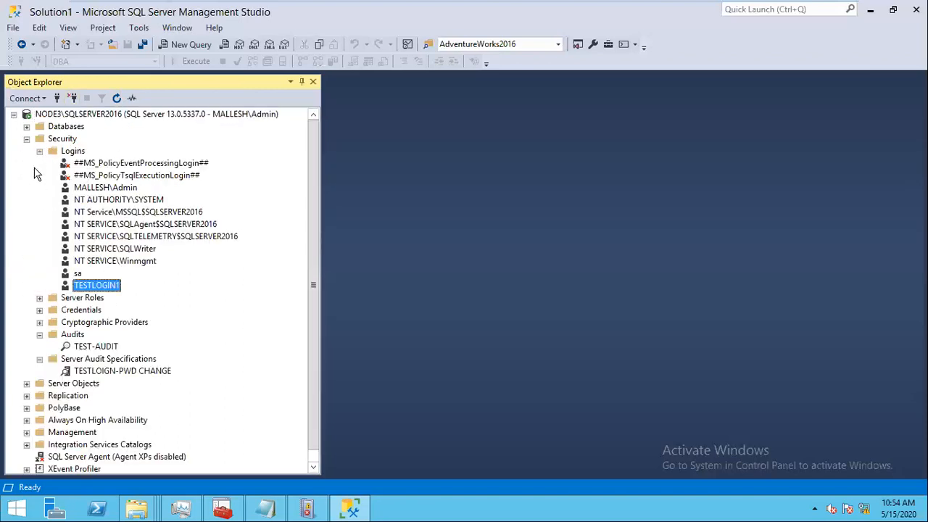
left_click(27, 138)
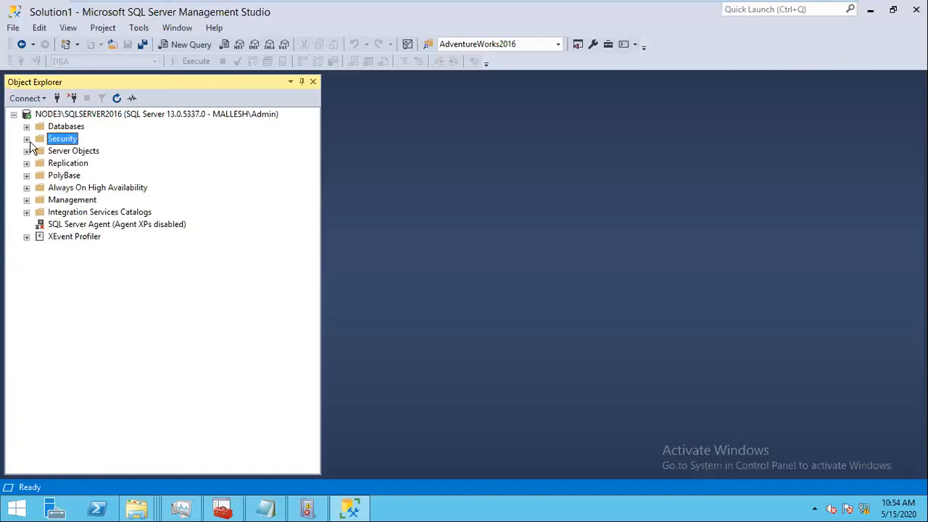
Step: Open a new query window on the DBA database
left_click(26, 127)
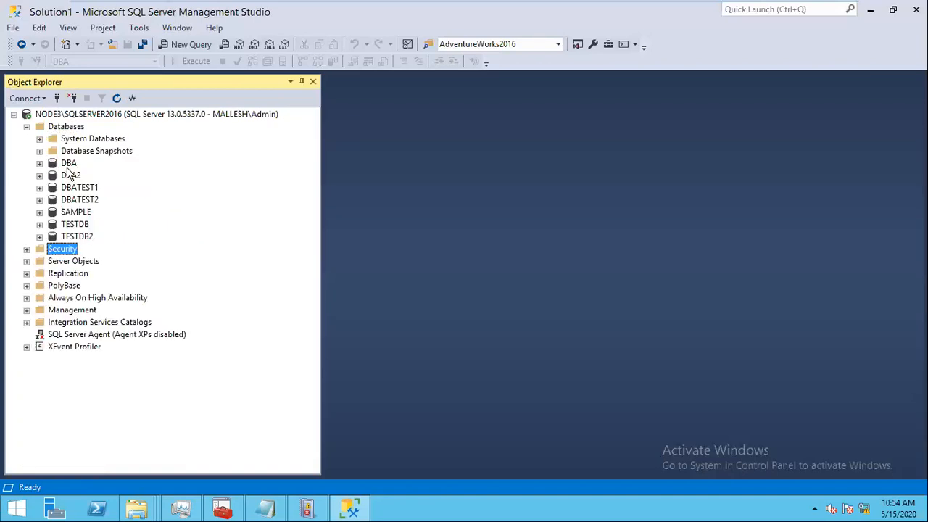
left_click(68, 164)
key("ctrl+n")
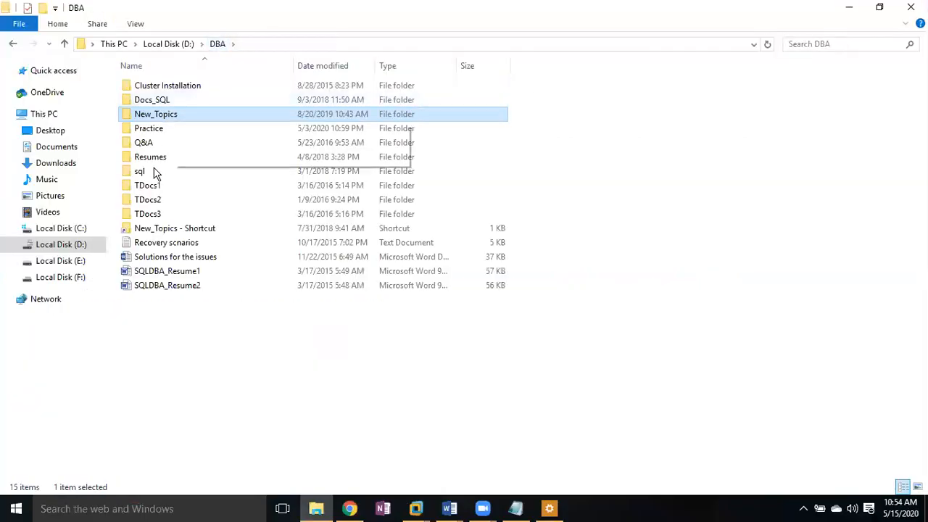
Step: Open the orphan users query from D:\DBA\New_Topics\Migration in Notepad, select it all, and switch to Node3
key("Return")
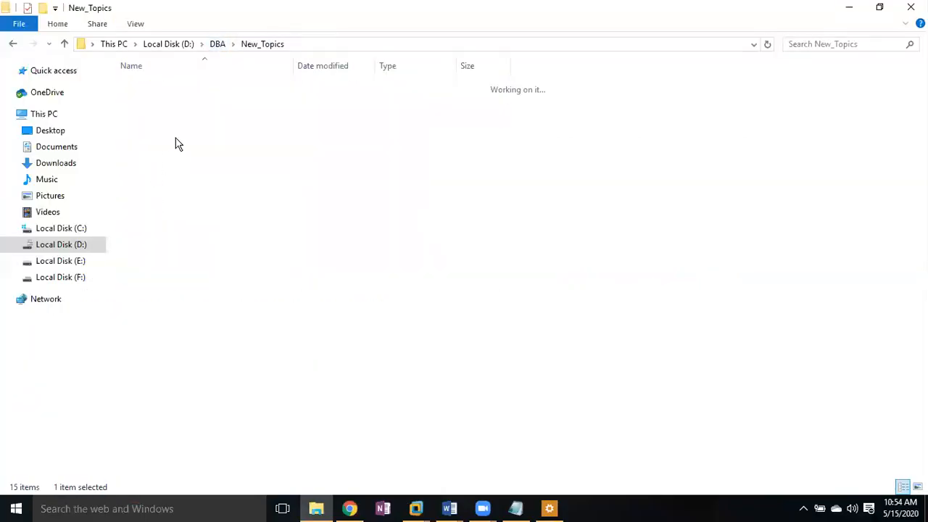
key("Return")
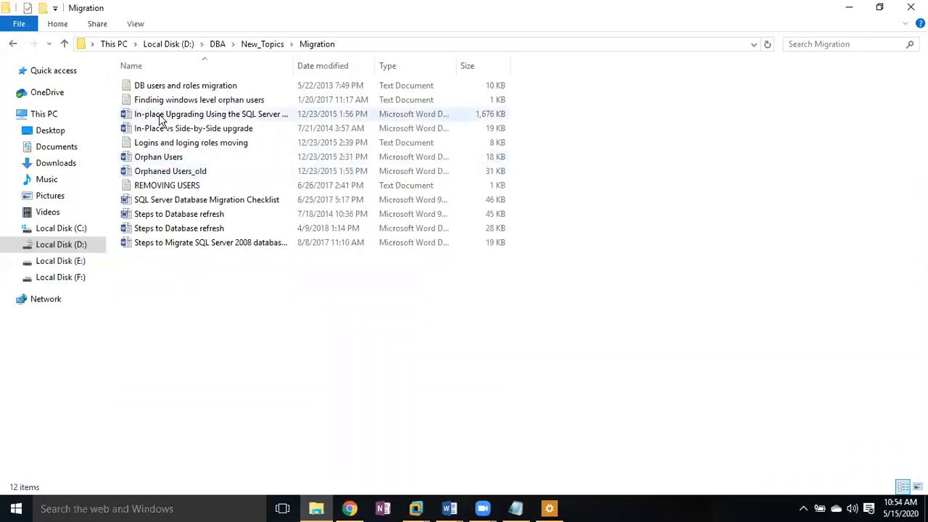
double_click(197, 99)
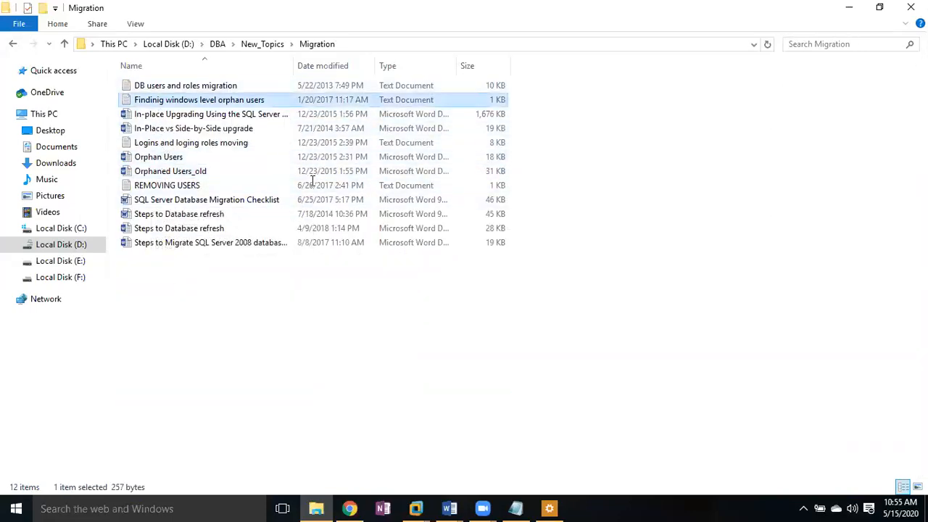
key("ctrl+a")
key("ctrl+c")
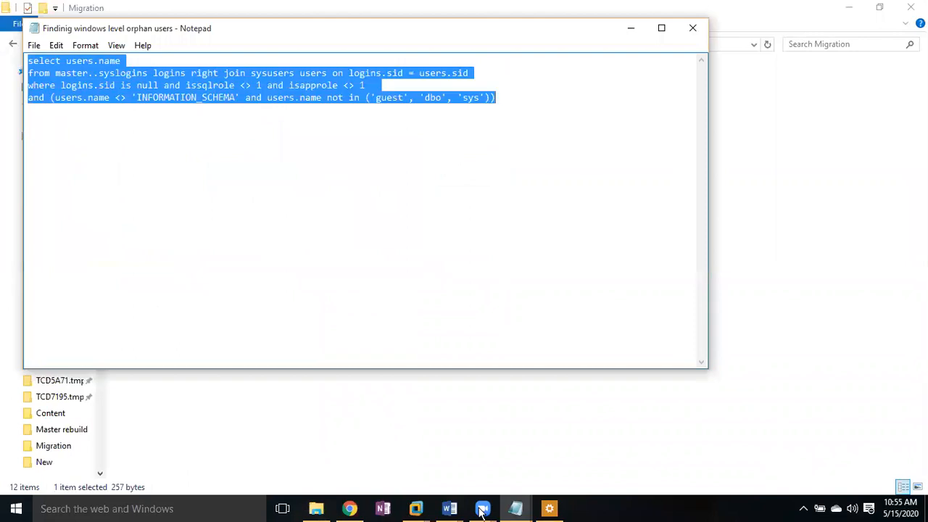
left_click(705, 399)
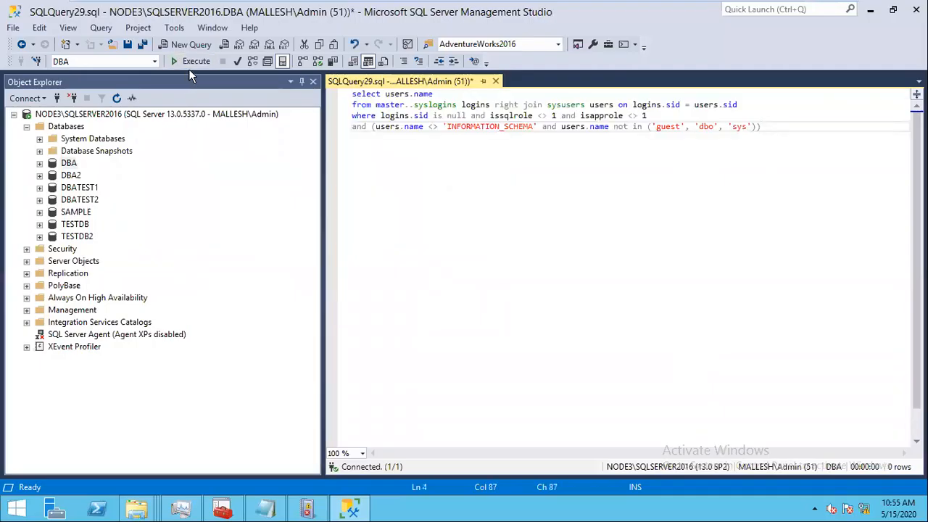
Step: Run the orphaned-users query on DBA (CONTAINUSER) and in a new DBA2 query window (no rows)
left_click(190, 62)
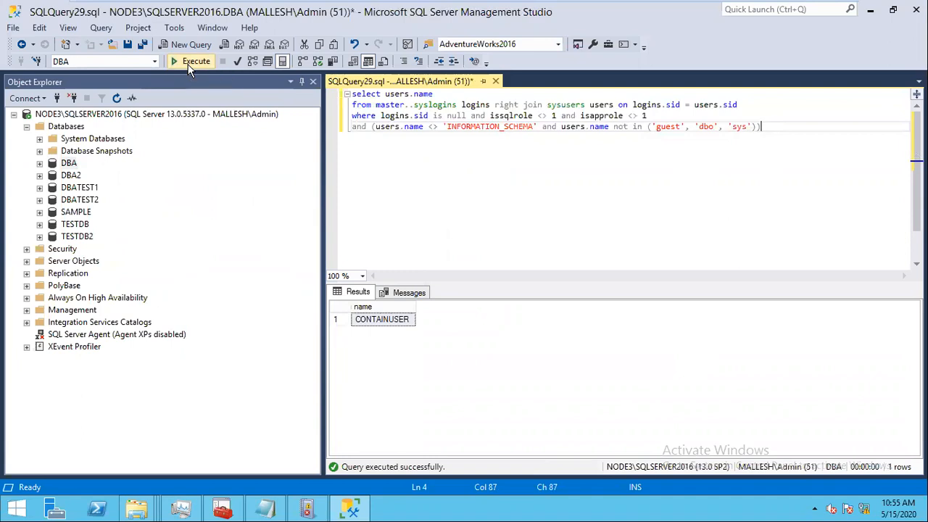
left_click(73, 177)
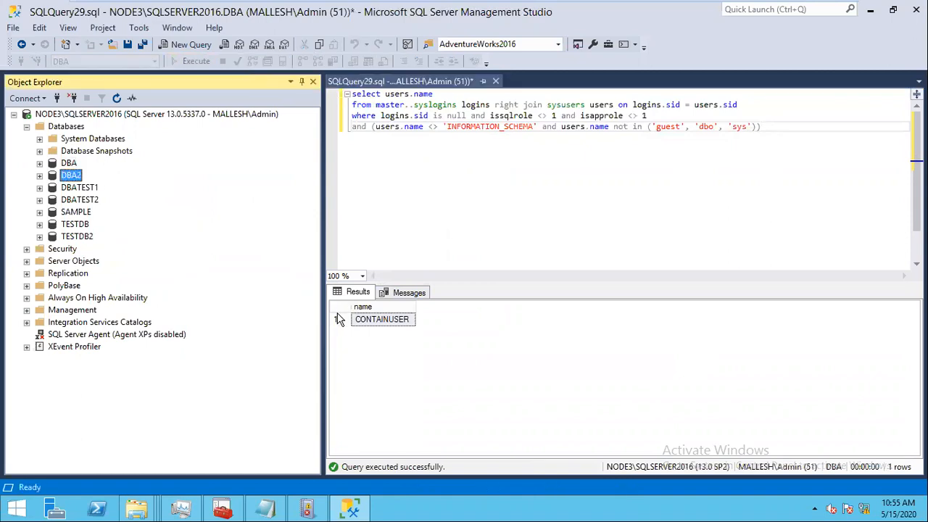
left_click(39, 176)
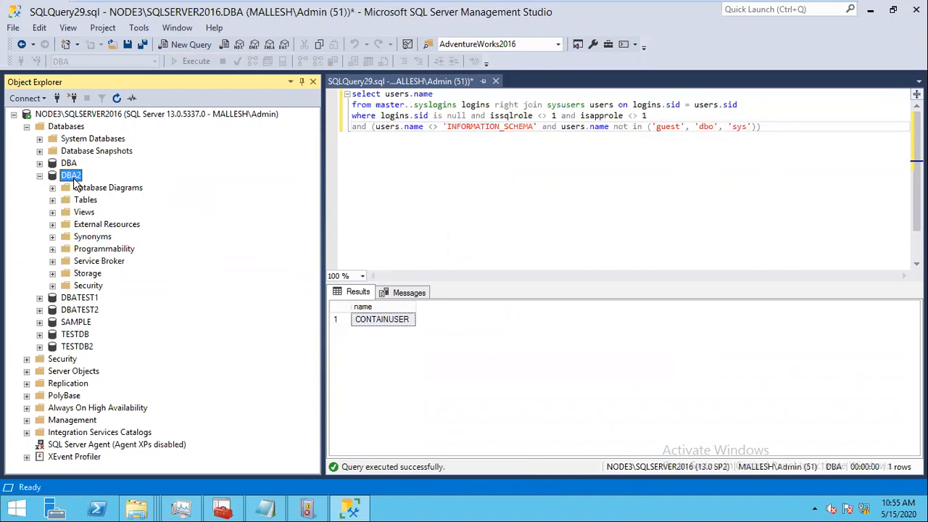
left_click(187, 45)
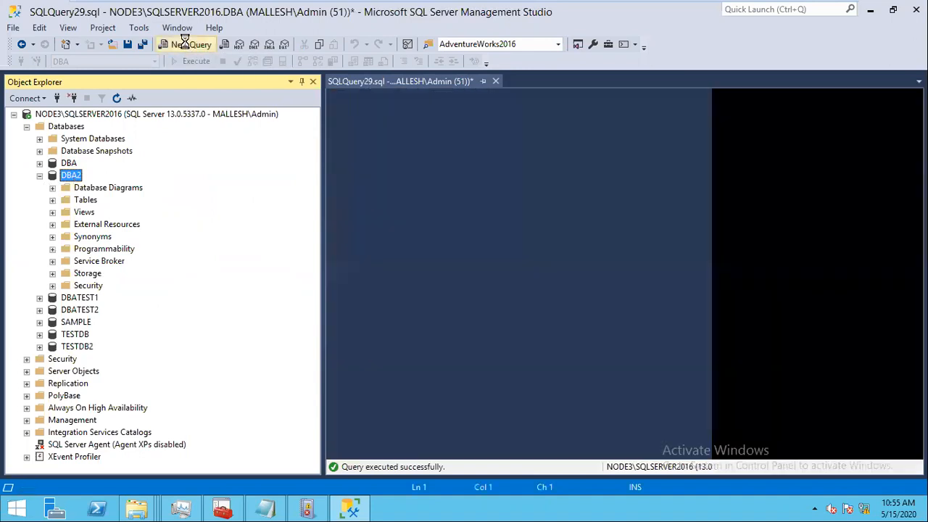
key("ctrl+v")
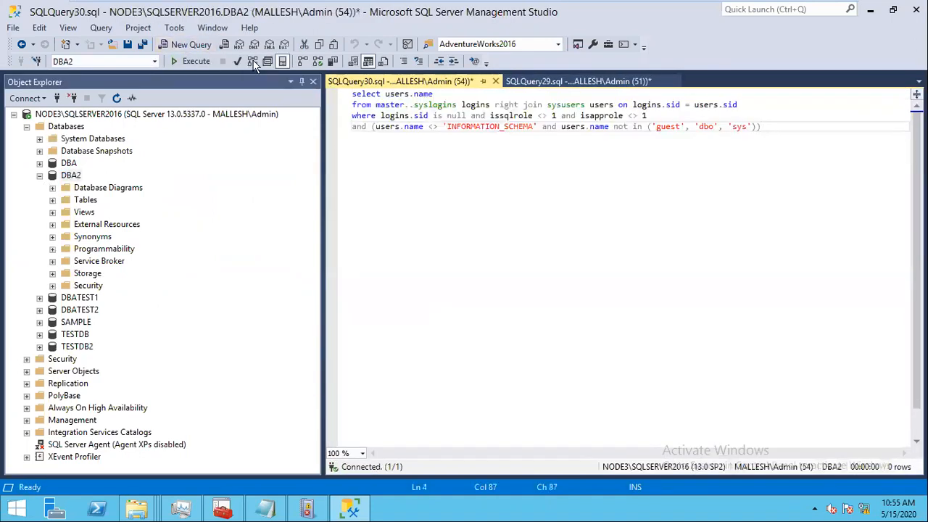
left_click(189, 62)
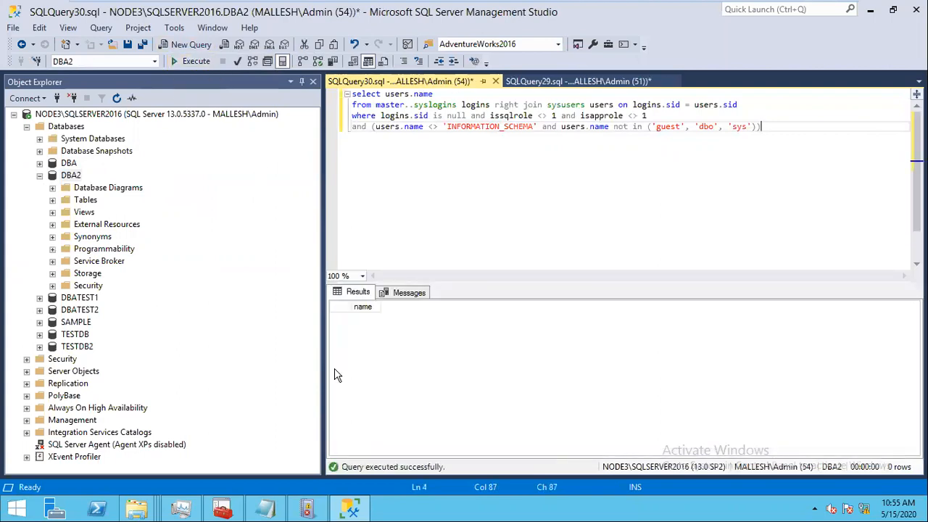
left_click(52, 179)
key("Left")
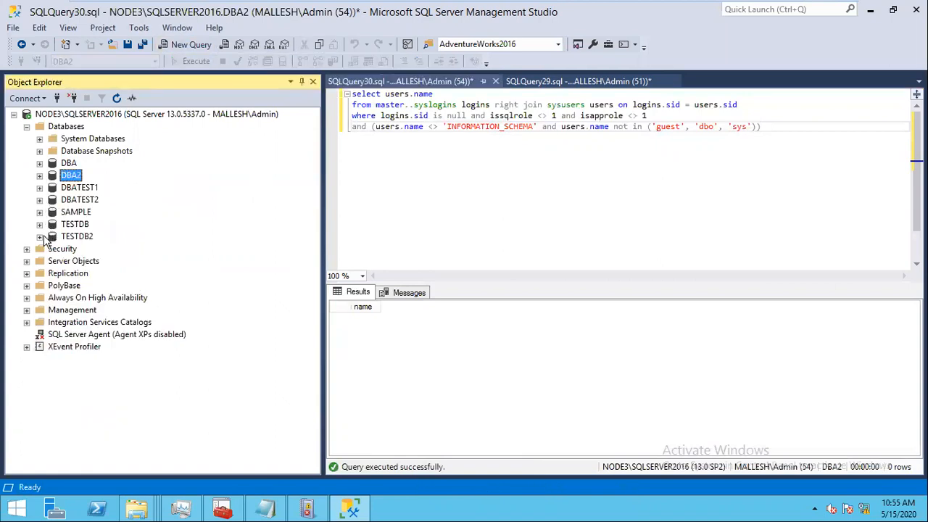
Step: In TESTLOGIN1's User Mapping, map it to DBA2 with db_owner, leaving DBATEST2 unmapped
left_click(29, 249)
double_click(100, 373)
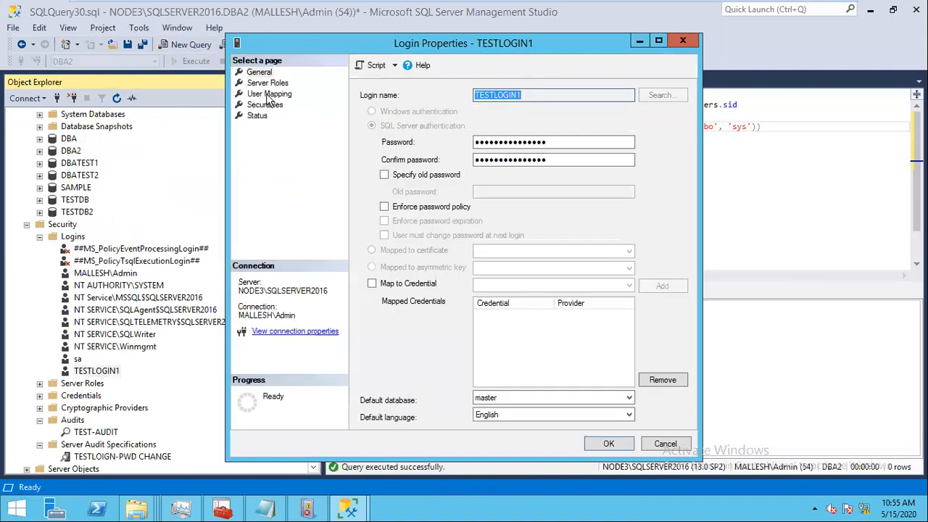
left_click(270, 94)
left_click(376, 159)
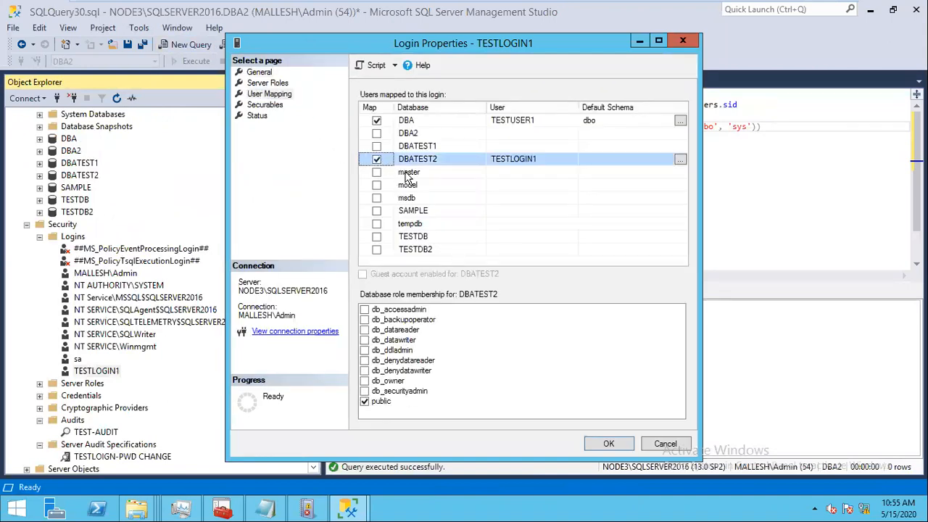
left_click(377, 133)
left_click(377, 160)
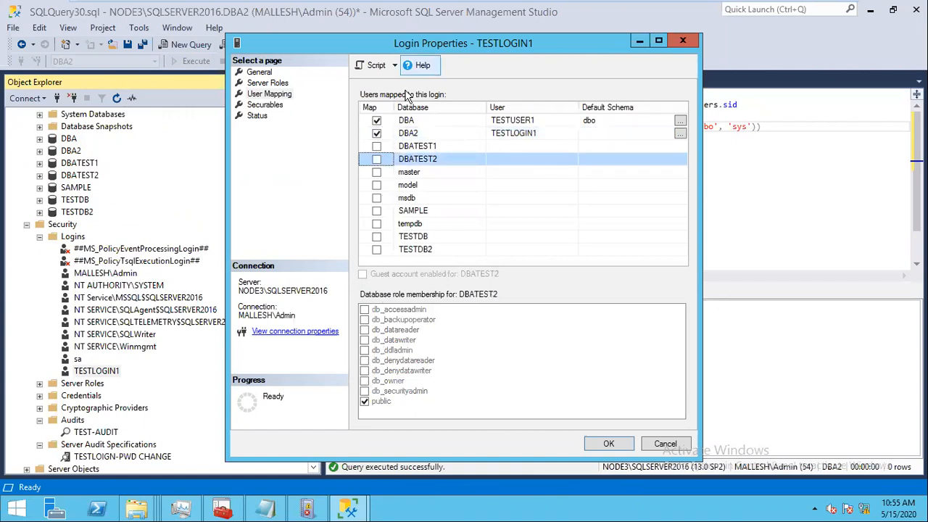
left_click(415, 135)
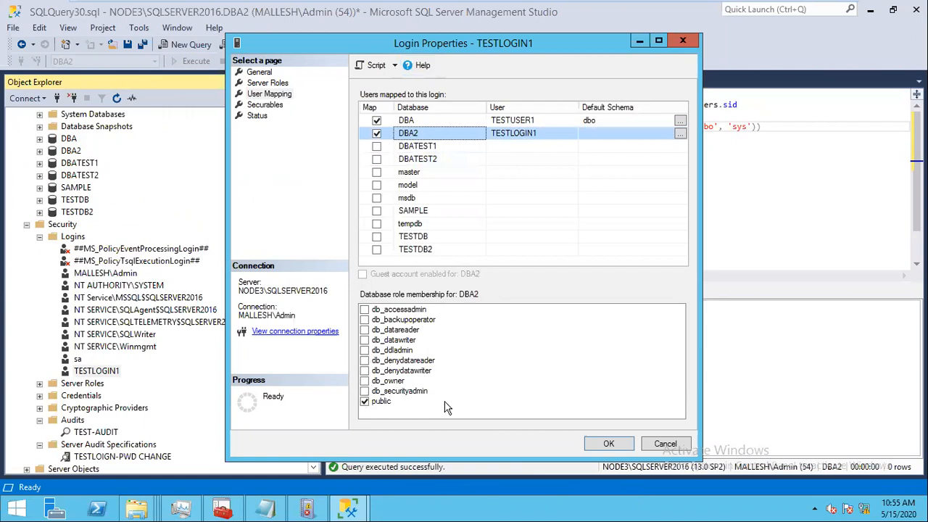
left_click(365, 381)
left_click(609, 444)
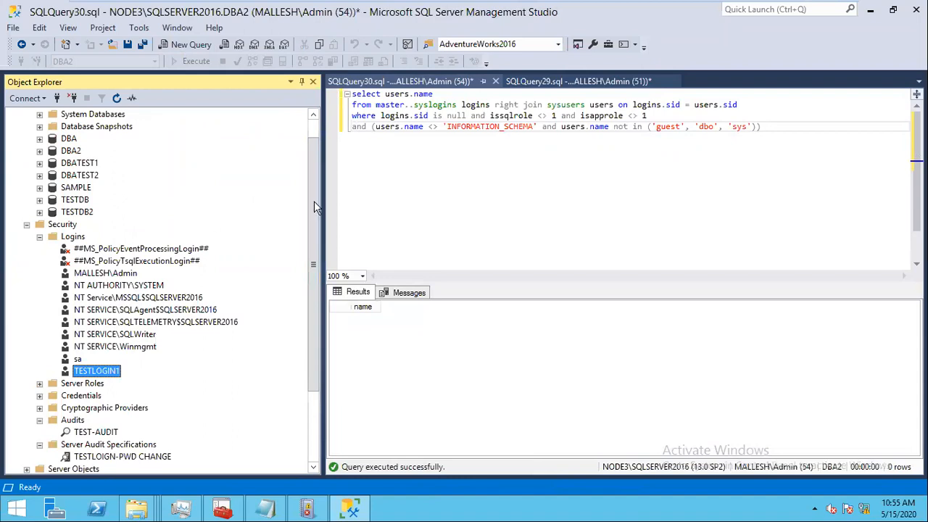
left_click(72, 152)
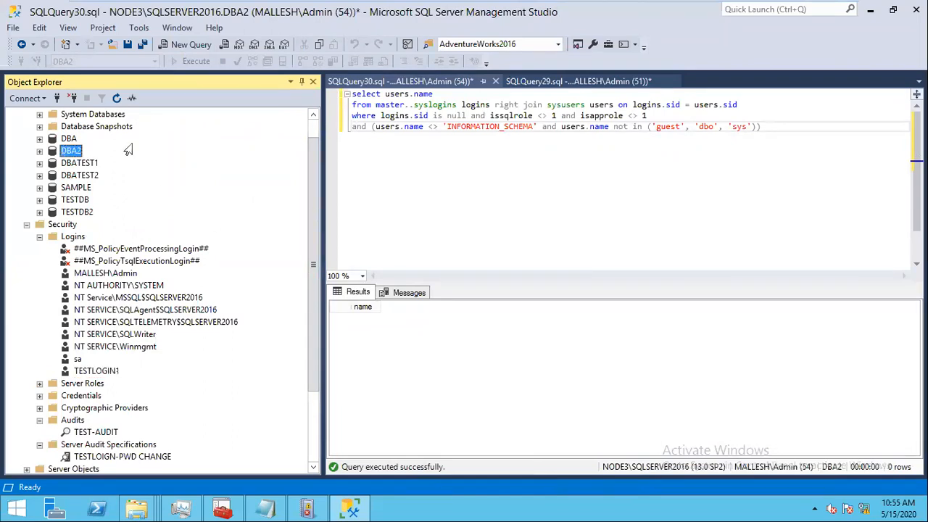
Step: Check DBA2's database users and rerun the orphaned-users query on DBA2
left_click(435, 186)
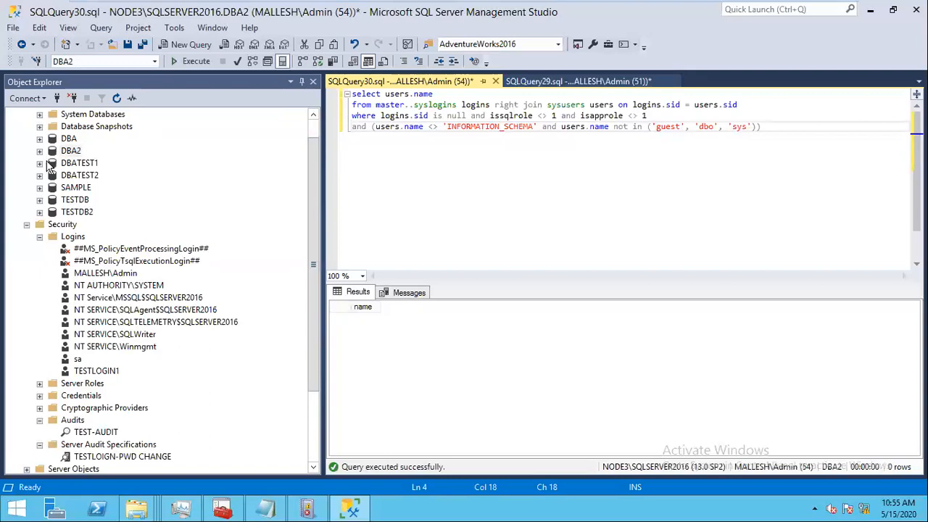
double_click(52, 152)
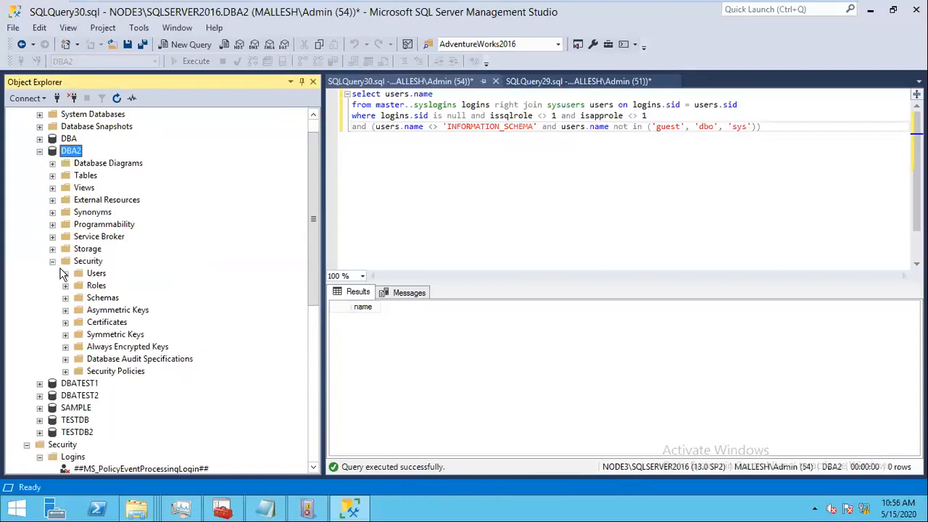
left_click(65, 274)
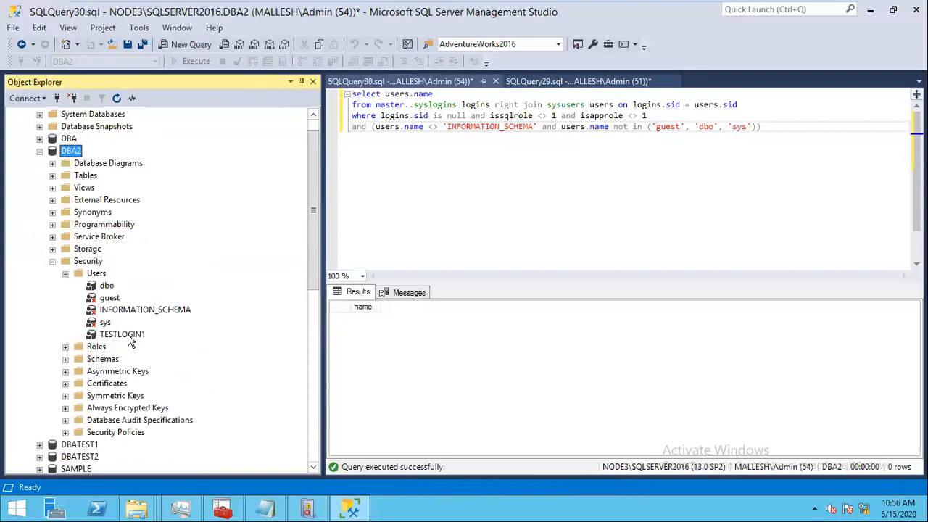
left_click(571, 158)
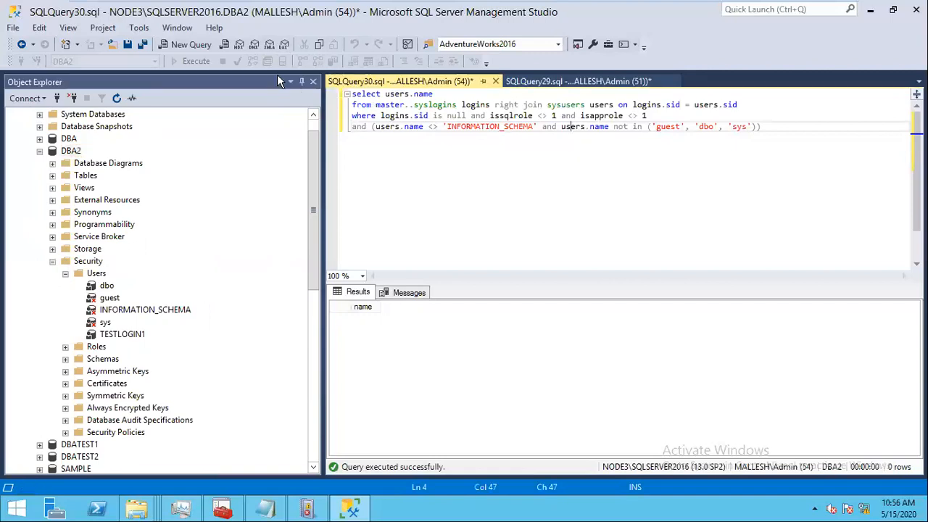
left_click(197, 62)
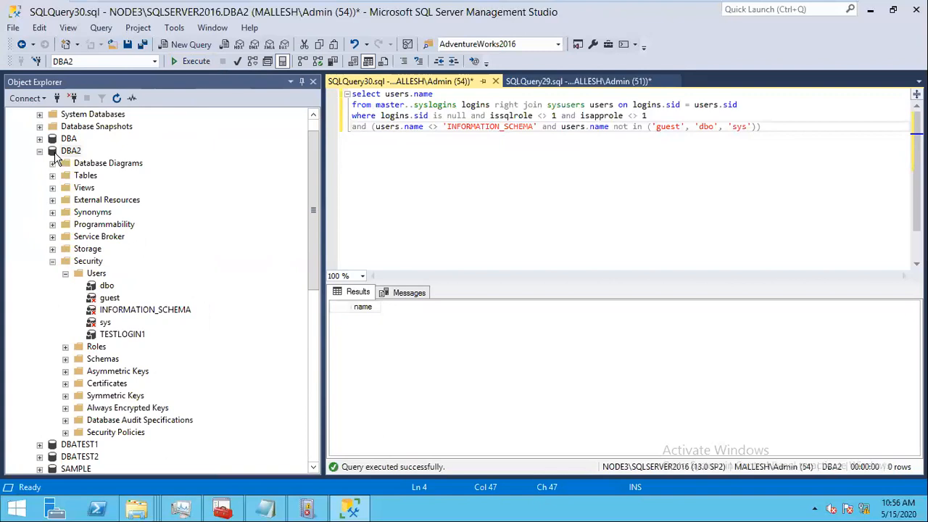
double_click(53, 152)
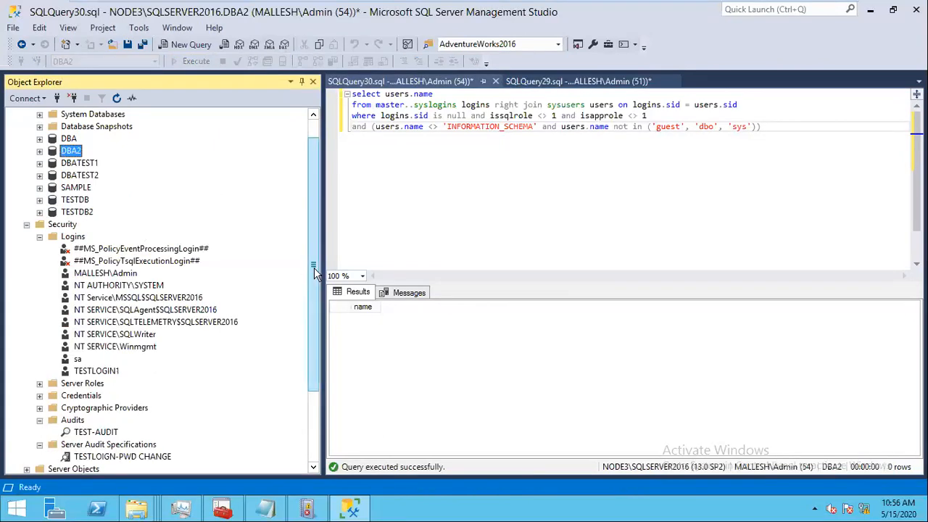
scroll(315, 271, "up", 1)
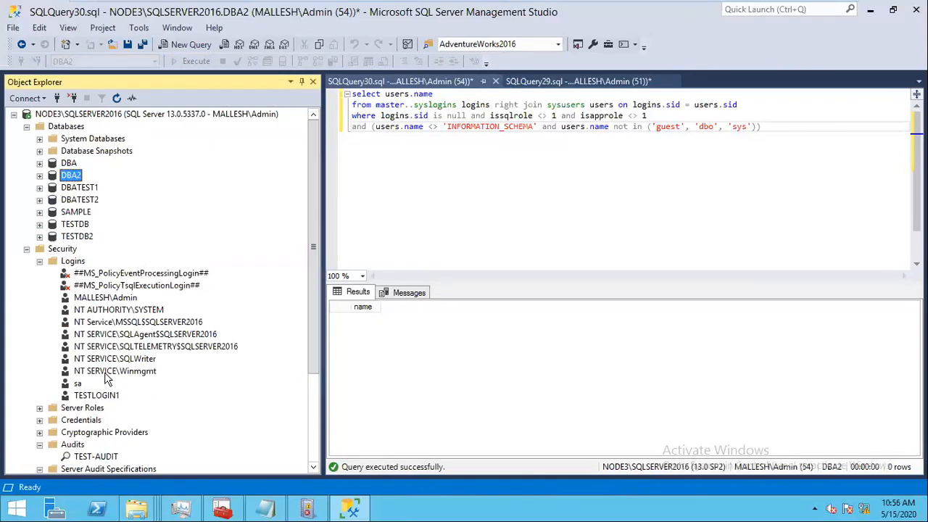
Step: Delete the TESTLOGIN1 server login, dismiss the warning, and rerun the orphaned-users query
right_click(103, 396)
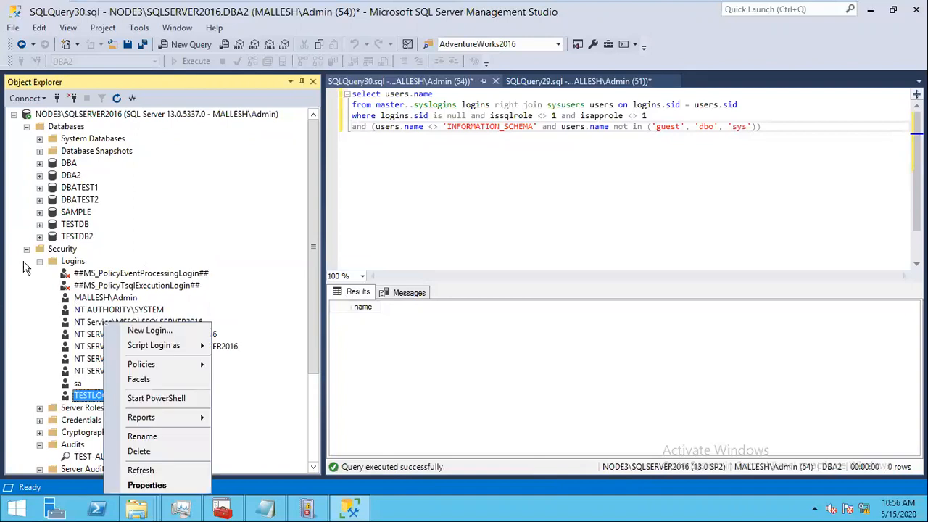
left_click(26, 248)
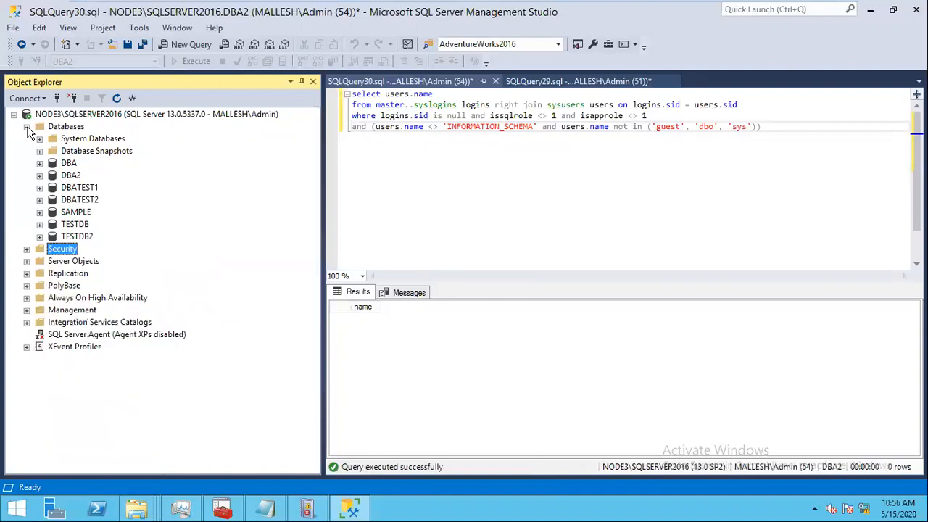
double_click(67, 127)
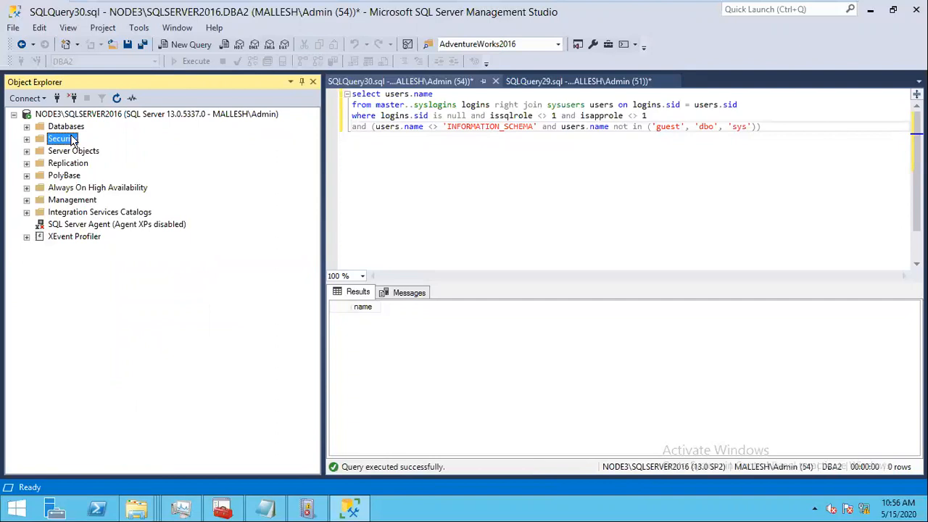
left_click(27, 139)
double_click(96, 285)
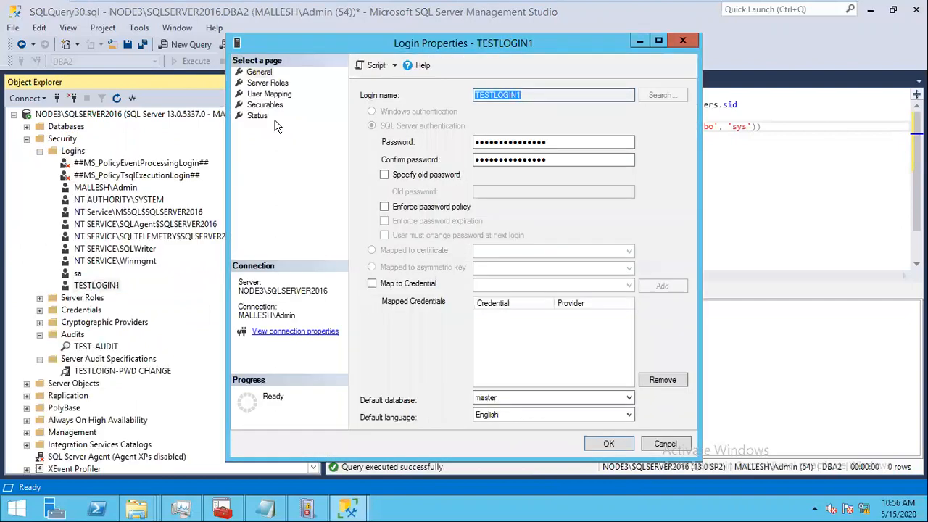
right_click(103, 284)
key("Down")
key("Down")
key("Return")
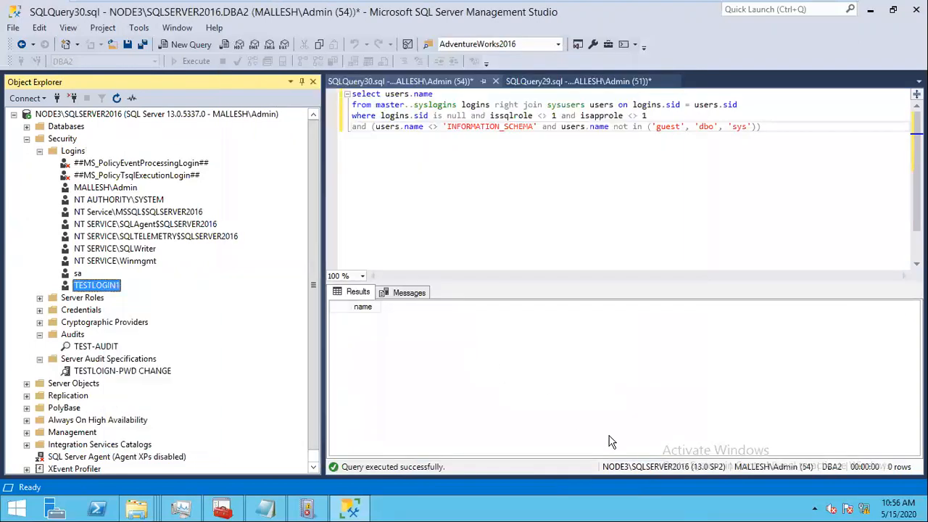
left_click(608, 444)
left_click(577, 278)
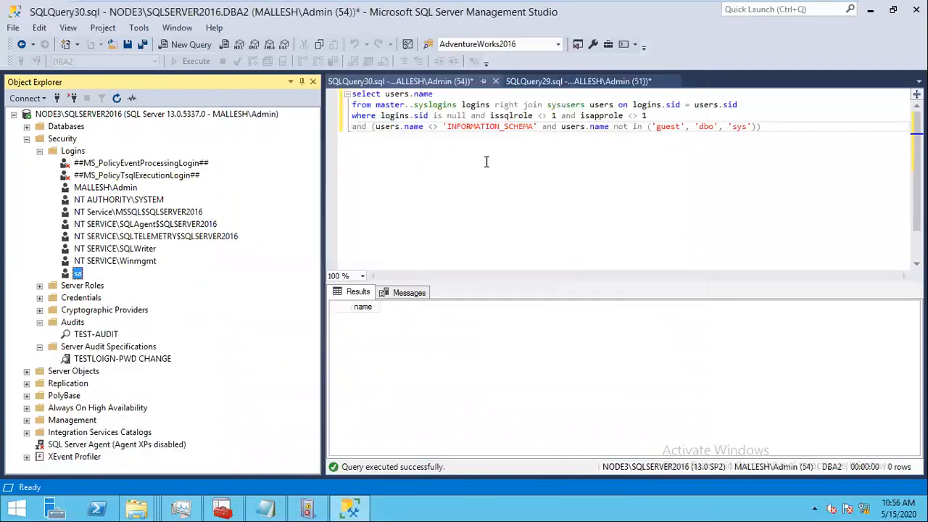
left_click(197, 62)
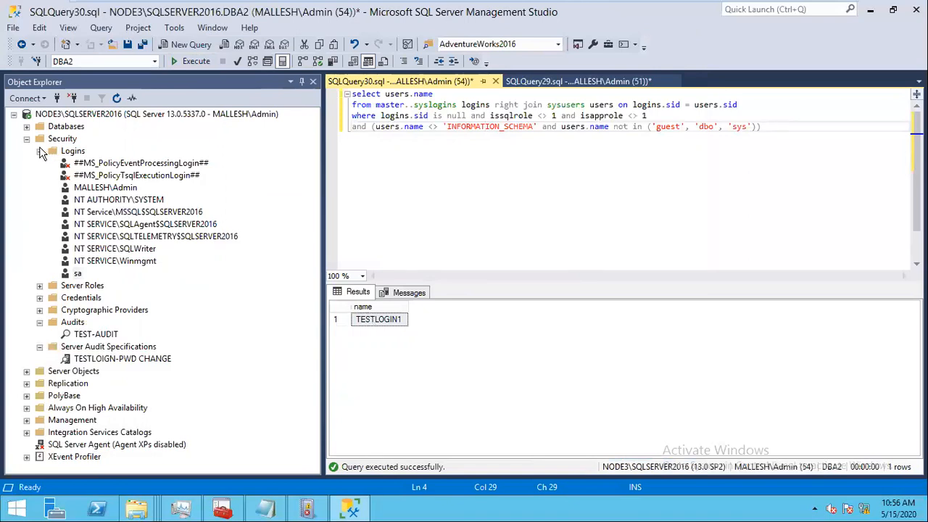
Step: Expand DBA2's Security > Users and confirm the TESTLOGIN1 database user is still there
left_click(40, 150)
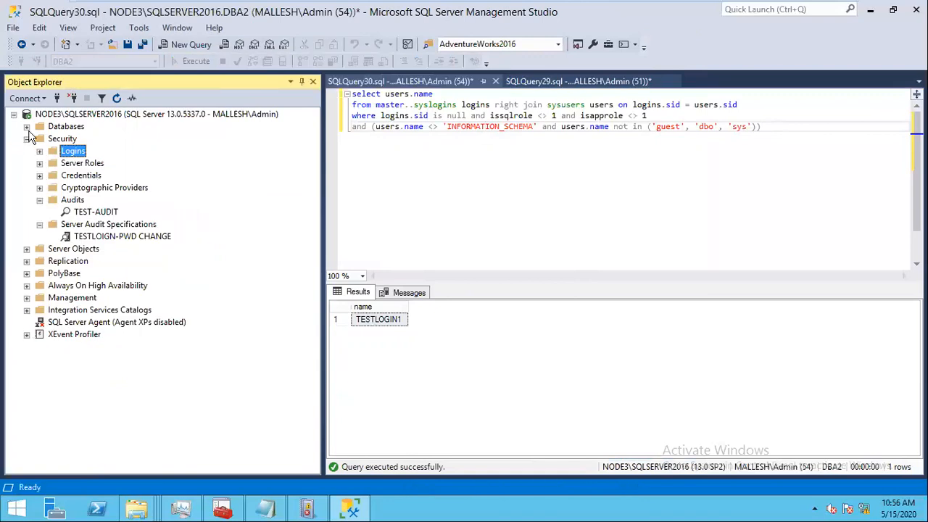
left_click(27, 126)
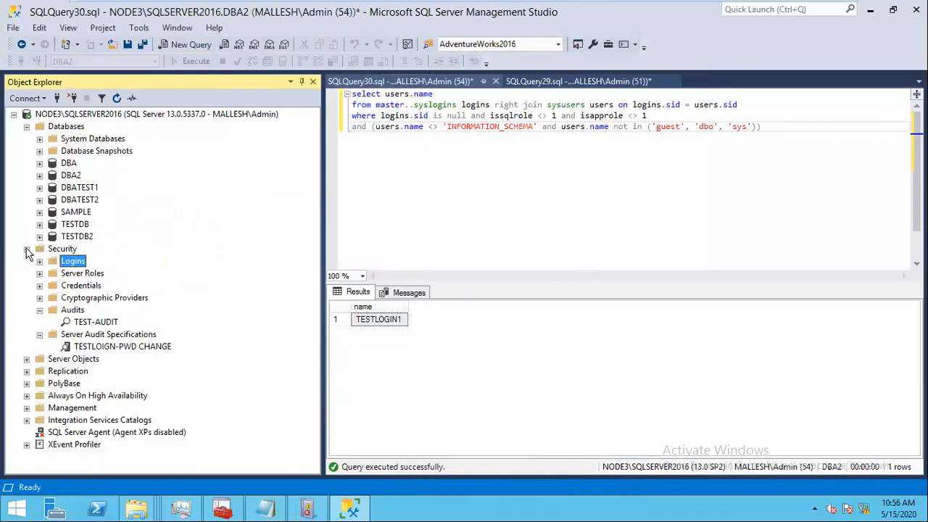
left_click(27, 250)
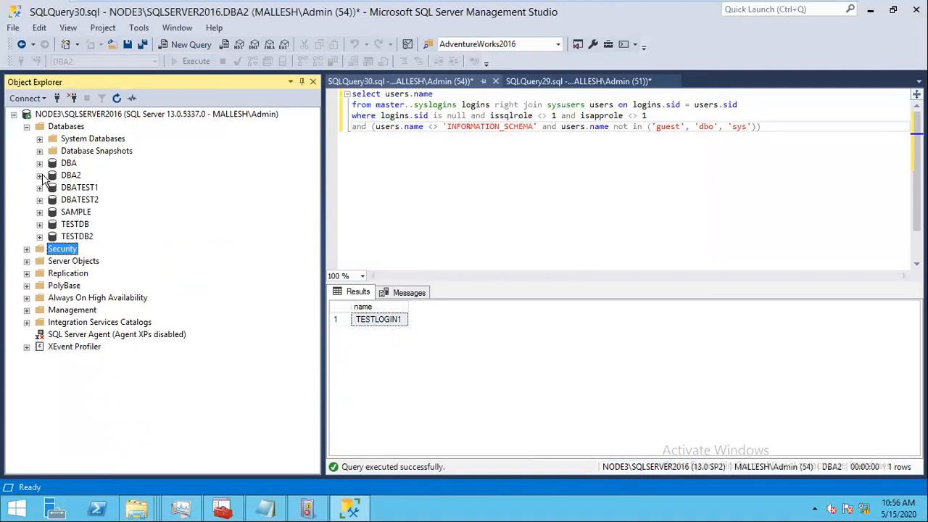
left_click(39, 174)
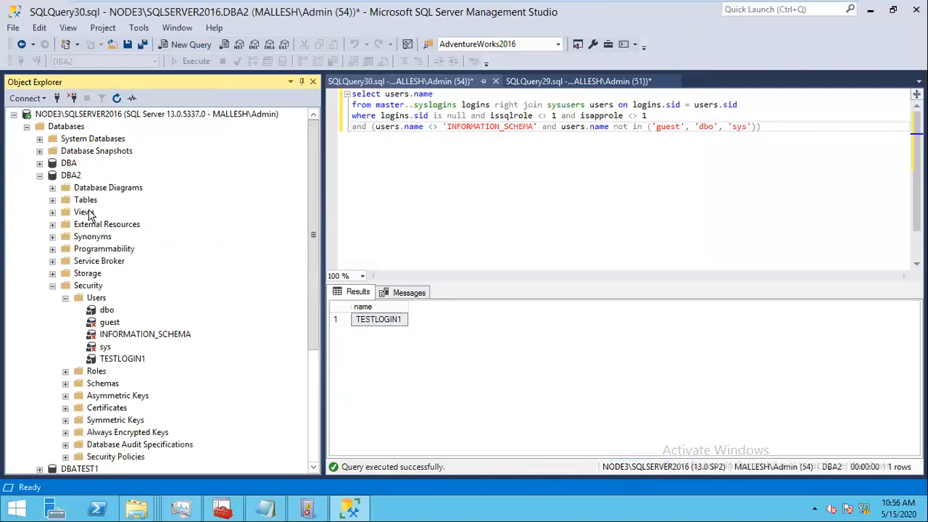
left_click(97, 298)
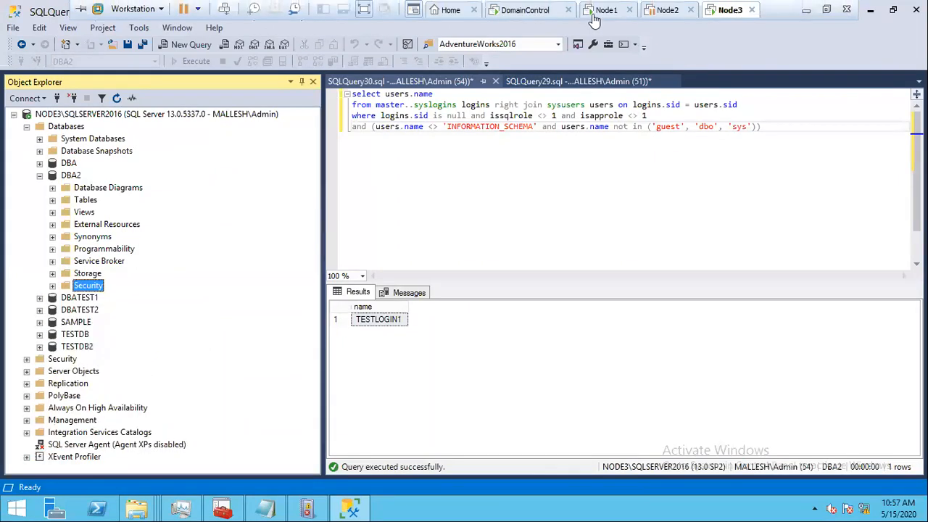
Step: On Node1's NODE1\PROD, review AdventureWorks2016's database users, then expand Server Roles
left_click(607, 10)
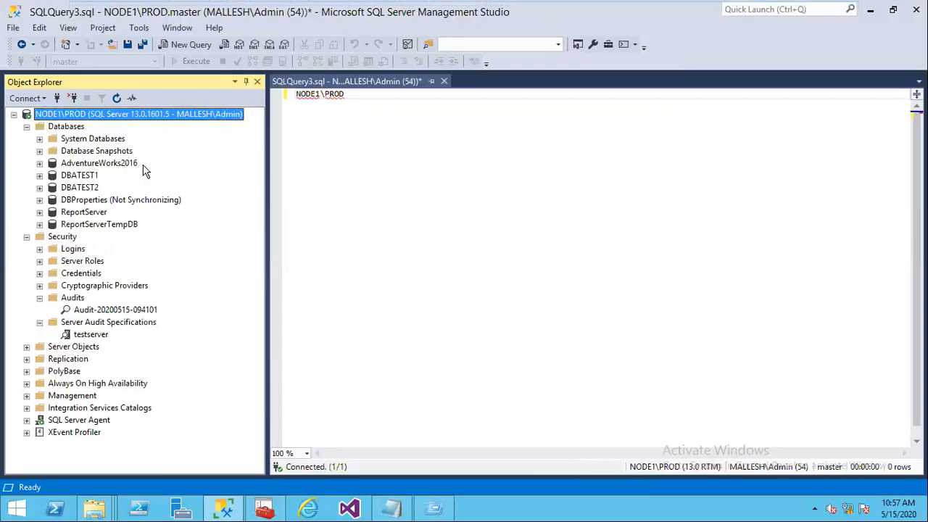
left_click(136, 163)
left_click(40, 163)
left_click(52, 273)
left_click(65, 286)
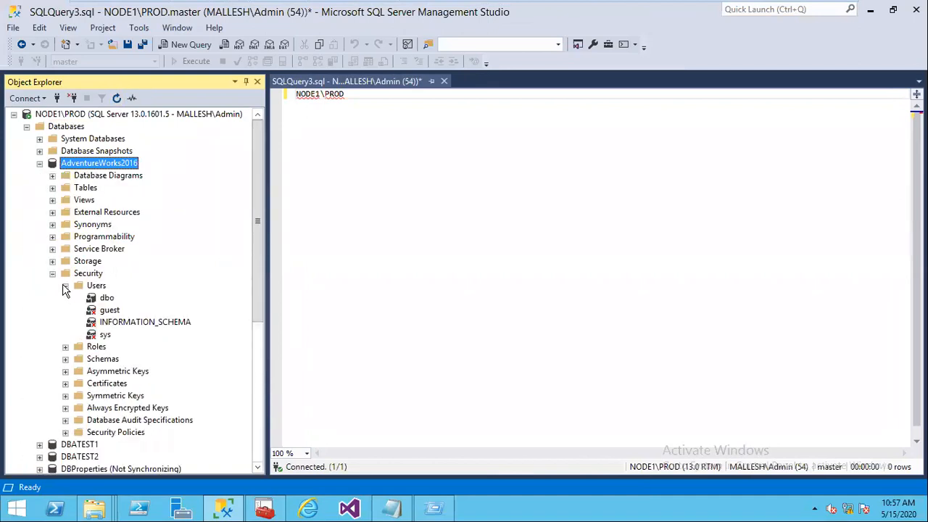
left_click(53, 273)
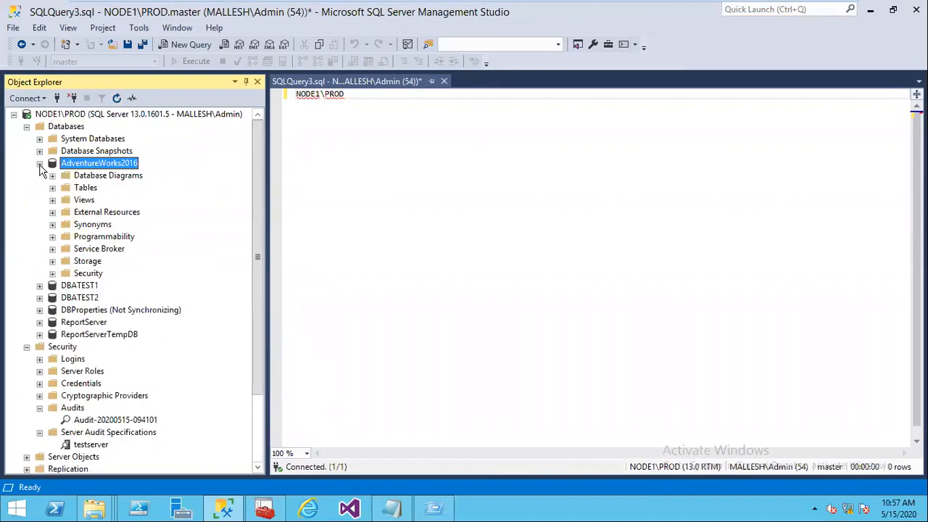
left_click(40, 163)
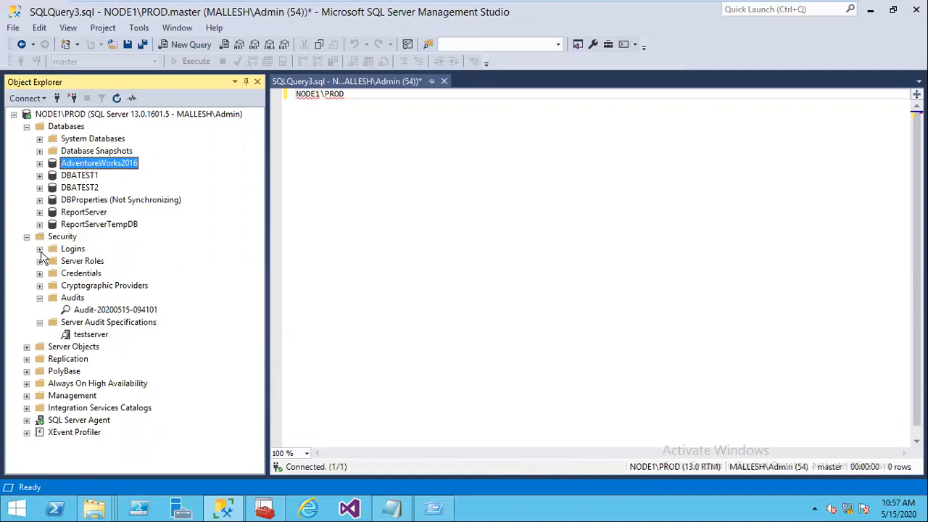
left_click(40, 261)
Step: Start a new login named AWUSER1 using SQL Server authentication
right_click(73, 250)
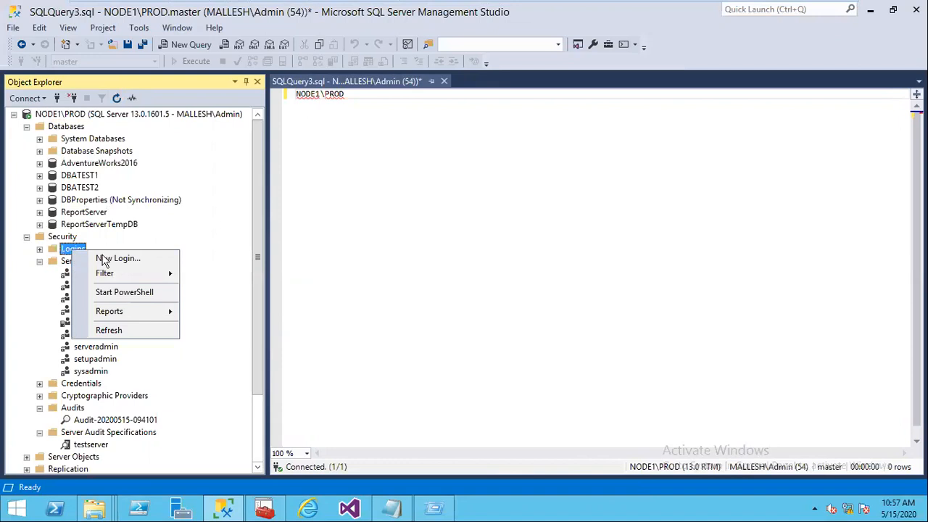
left_click(123, 257)
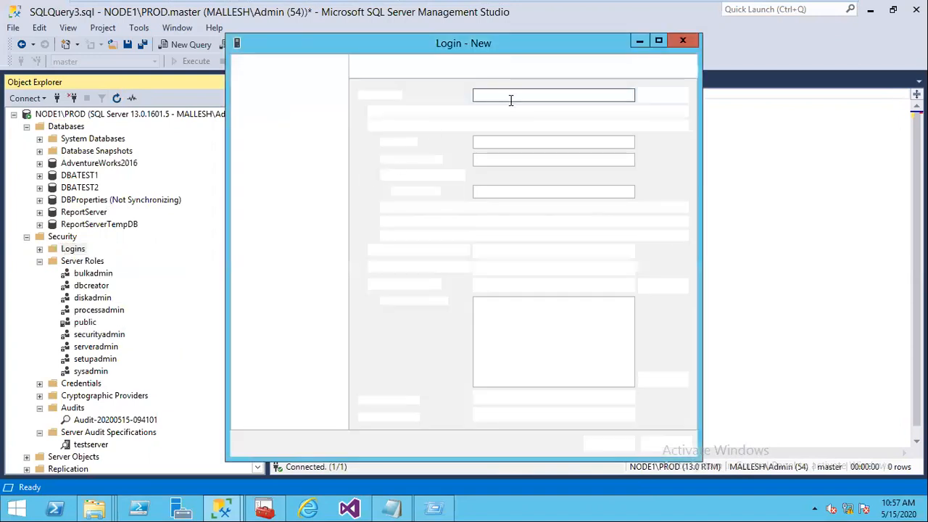
type("a")
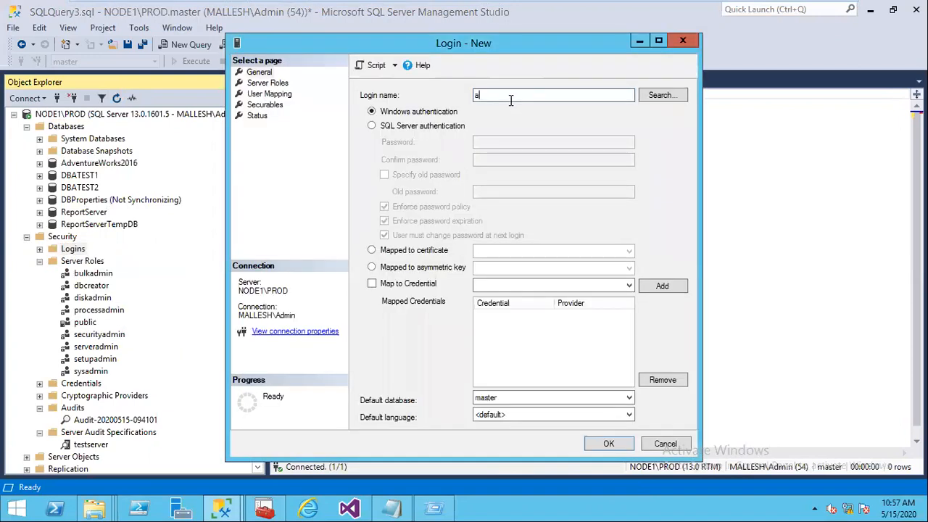
key("BackSpace")
type("awuser")
key("BackSpace")
key("BackSpace")
key("BackSpace")
key("BackSpace")
key("BackSpace")
key("BackSpace")
type("aw")
key("BackSpace")
key("BackSpace")
type("AWUSER1")
left_click(413, 126)
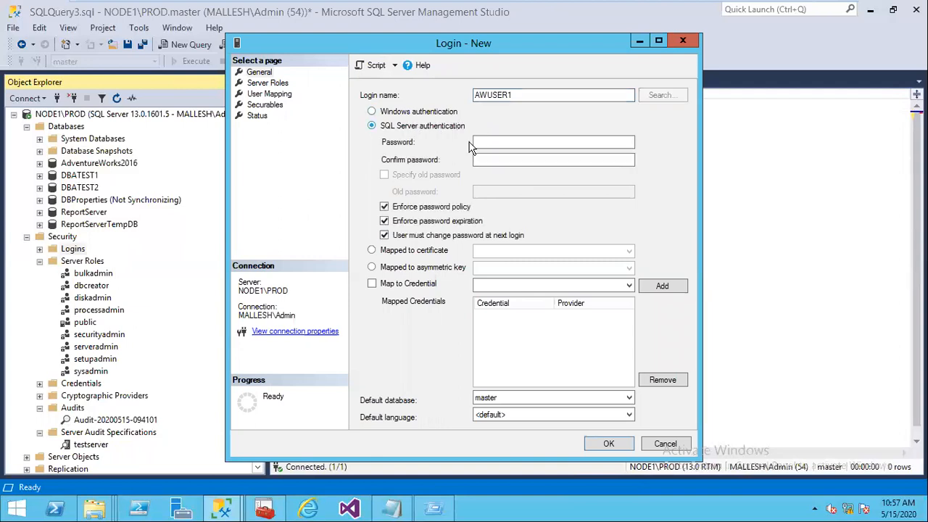
Step: Enter and confirm the AWUSER1 password and turn off password expiration
left_click(502, 140)
type("pas")
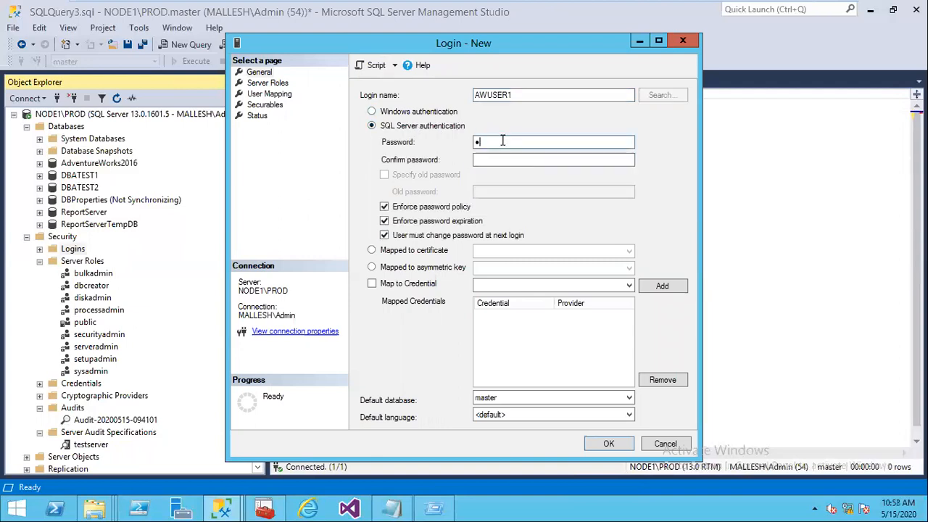
key("Tab")
type("pas")
key("BackSpace")
key("BackSpace")
key("BackSpace")
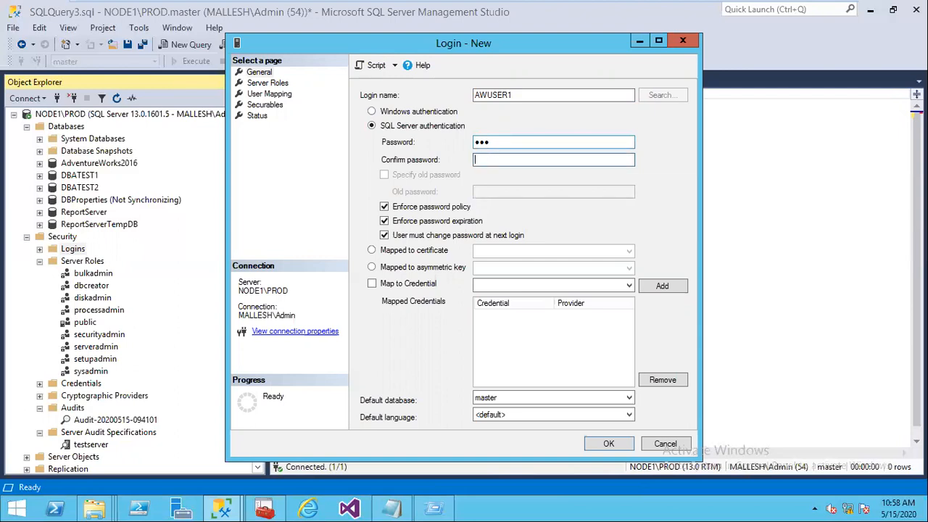
left_click_drag(500, 144, 418, 145)
type("p●●●●●●")
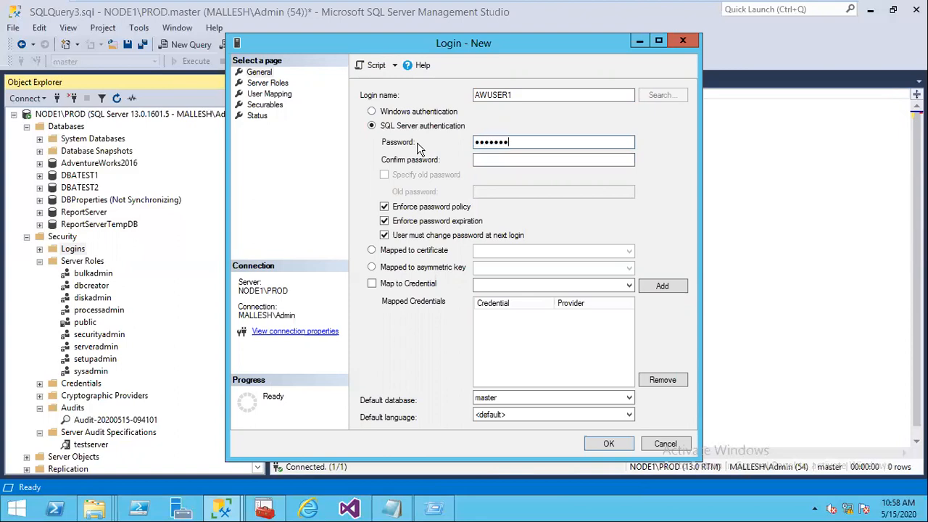
left_click(482, 159)
type("p")
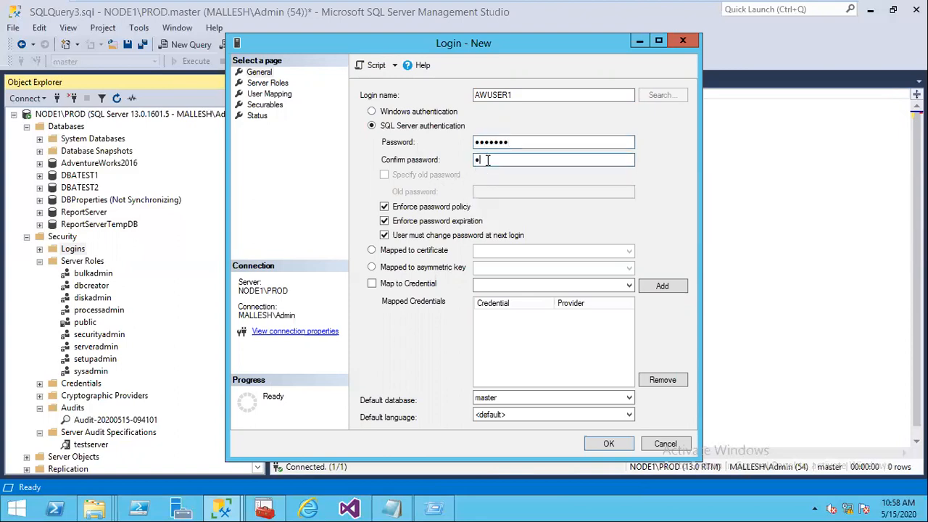
type("●●●●●●")
left_click(418, 224)
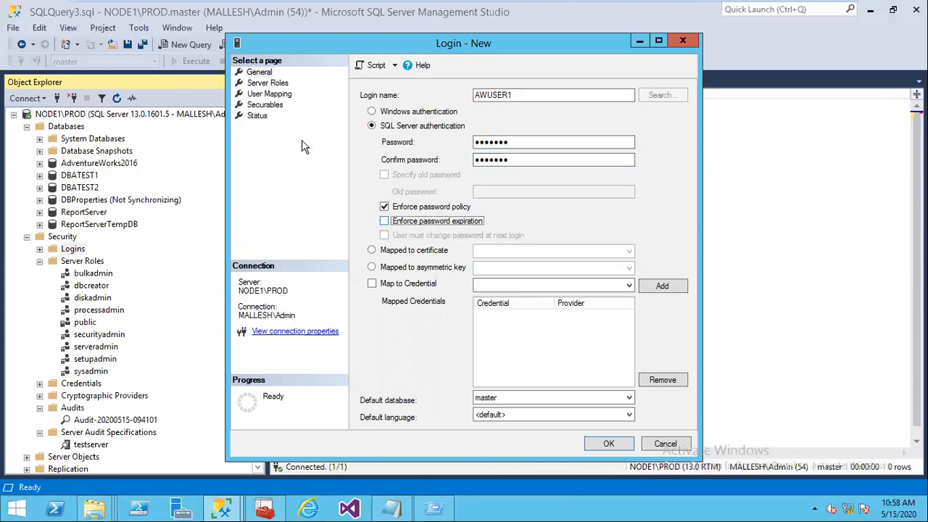
left_click(274, 95)
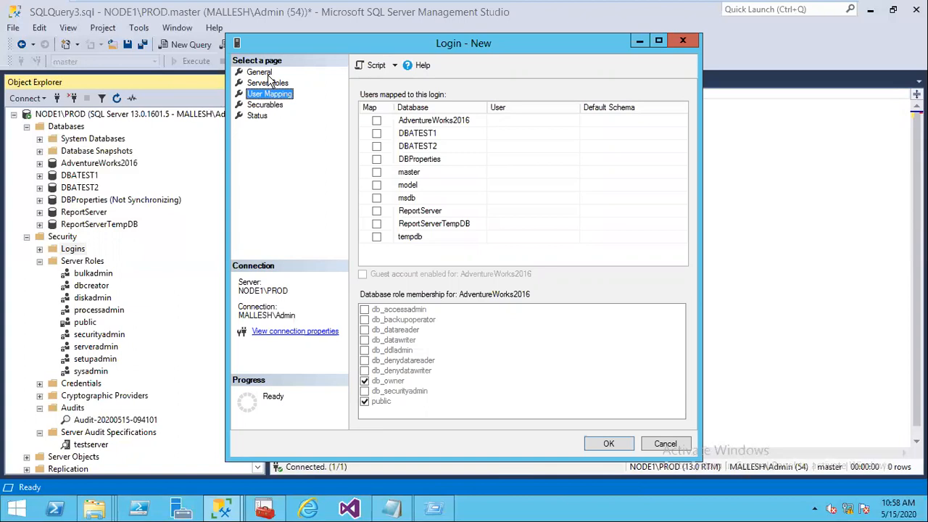
Step: Map AWUSER1 to AdventureWorks2016 as user AWUSER1 with db_datareader and db_datawriter, then create the login
left_click(265, 74)
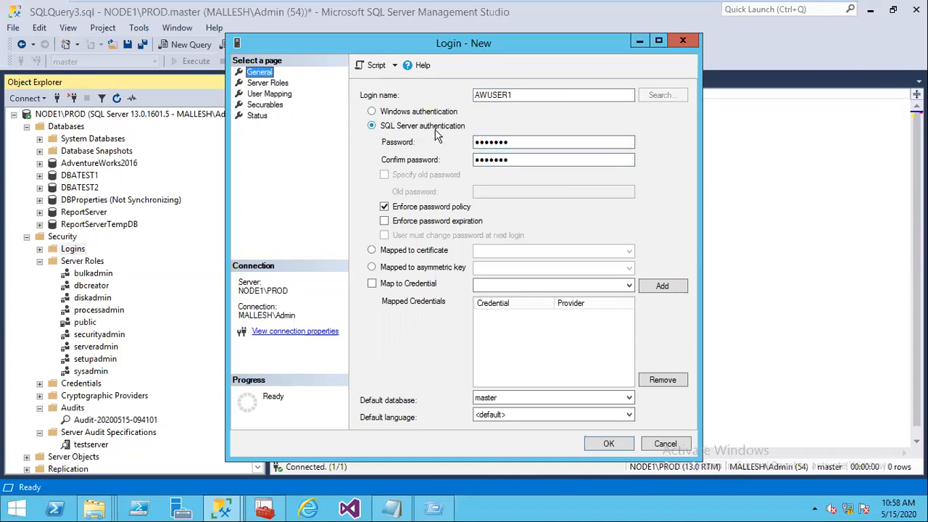
left_click(272, 95)
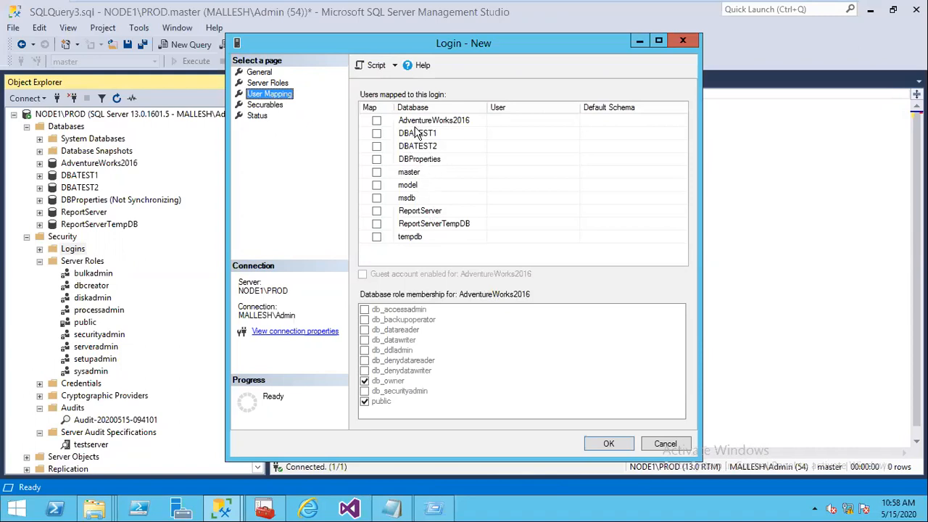
left_click(376, 120)
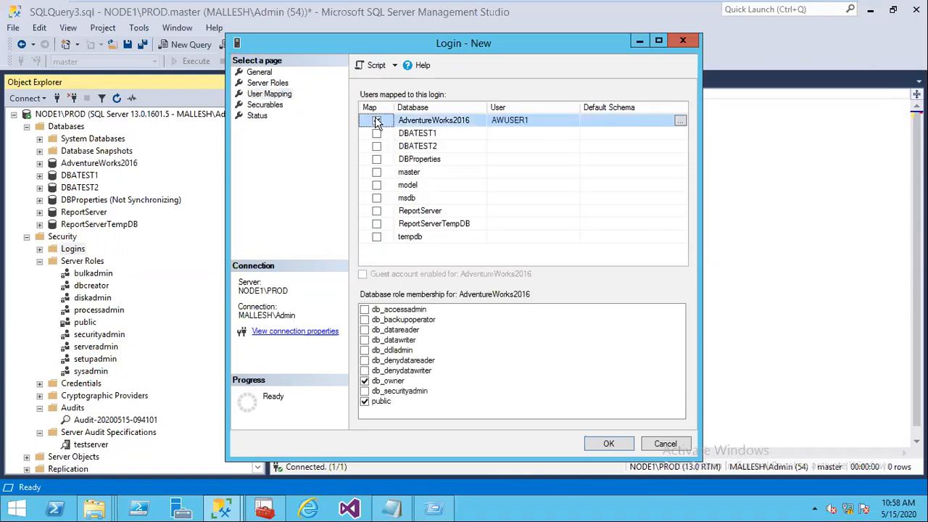
left_click(544, 122)
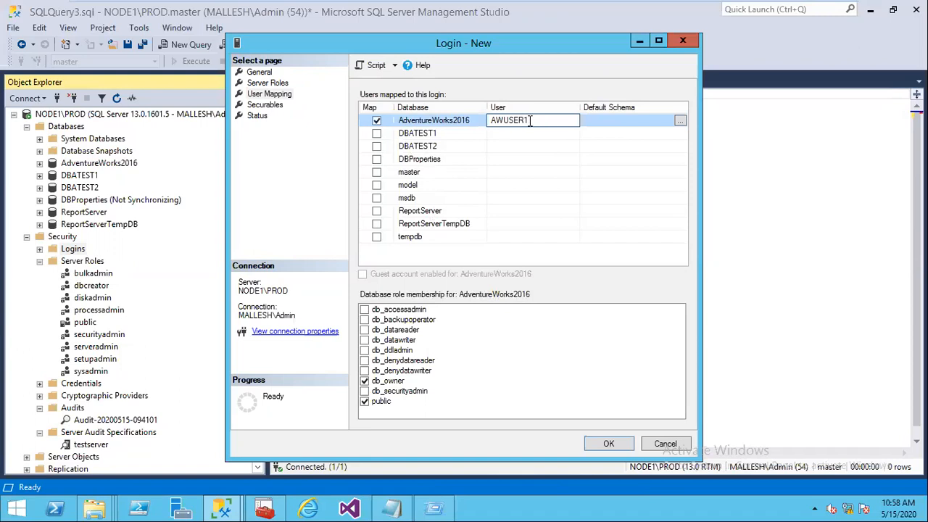
key("BackSpace")
key("BackSpace")
key("BackSpace")
key("BackSpace")
key("BackSpace")
type("USER1")
left_click(536, 145)
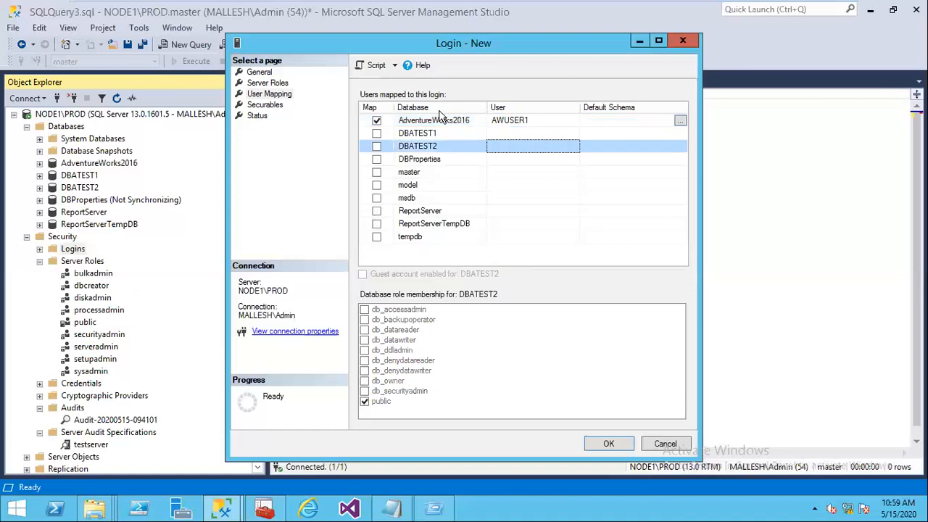
left_click(426, 123)
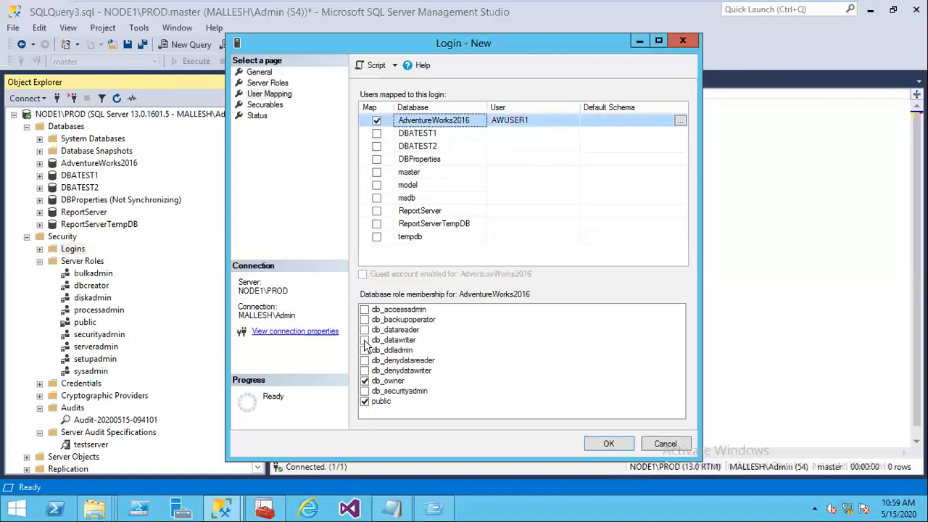
left_click(367, 340)
left_click(364, 339)
left_click(365, 330)
left_click(608, 442)
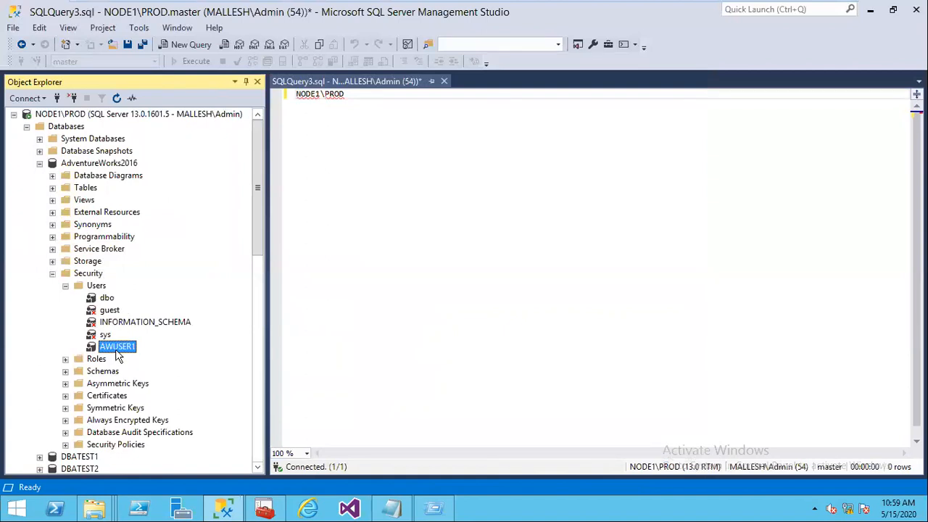
Step: Cancel the new database user, collapse AdventureWorks2016, and bring up the server Logins actions
right_click(93, 276)
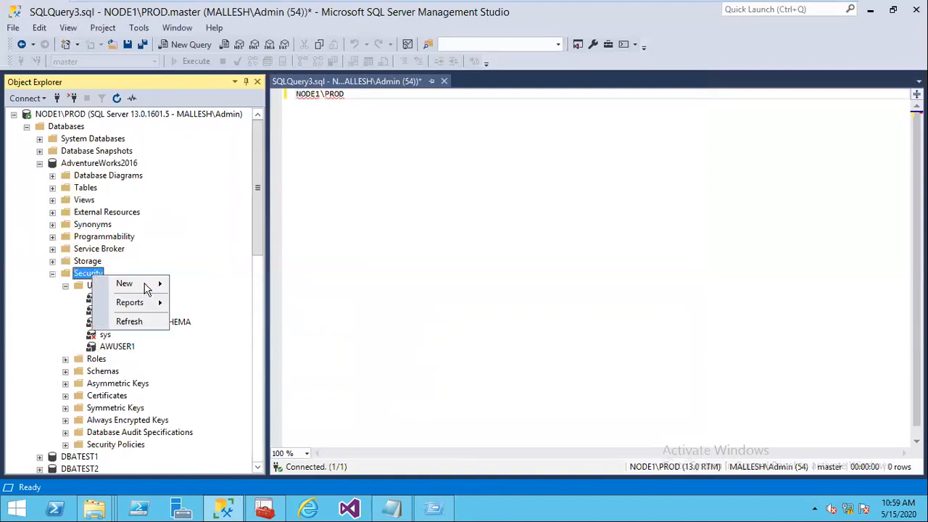
mouse_move(145, 285)
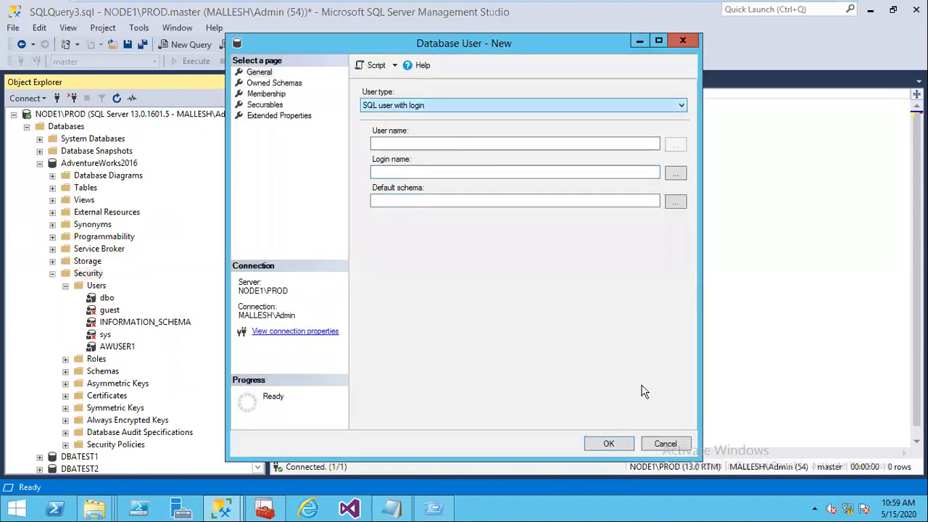
left_click(662, 443)
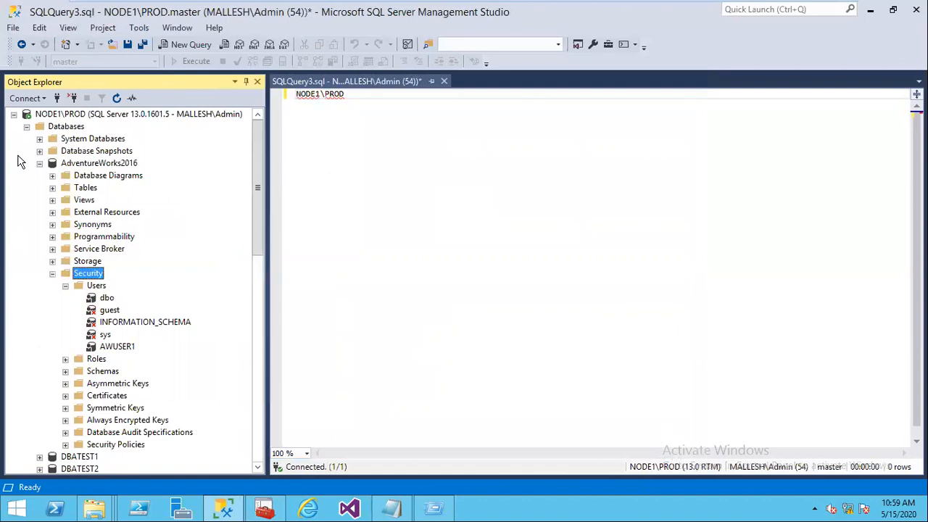
left_click(39, 162)
left_click(75, 250)
right_click(78, 252)
Step: Start a new SQL Server–authenticated login AWUSER2 with a password that never expires
left_click(109, 257)
type("AWUSER2")
left_click(435, 126)
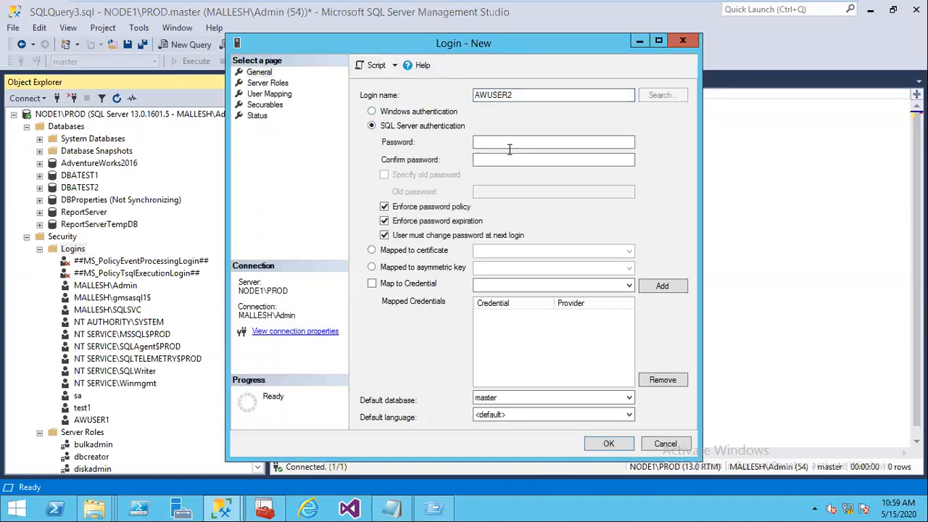
left_click(502, 142)
type("Pa$$w")
key("Tab")
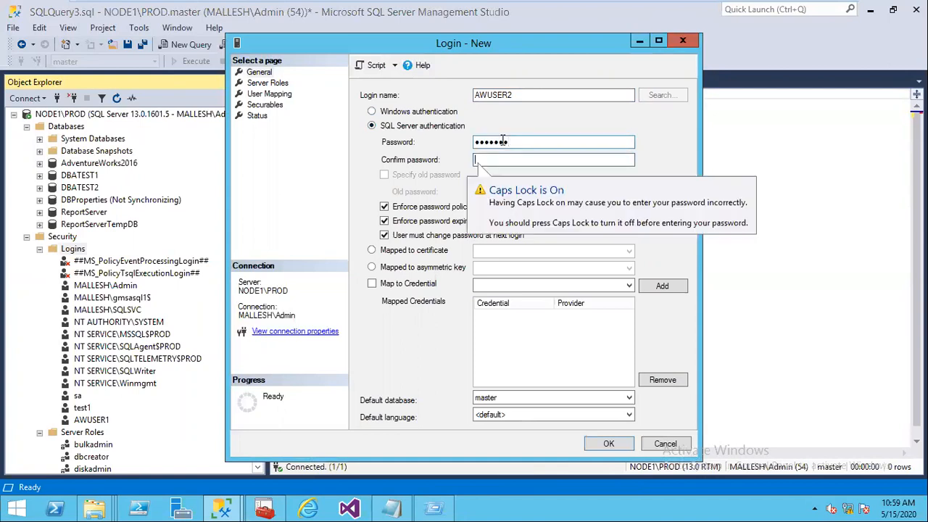
type("P")
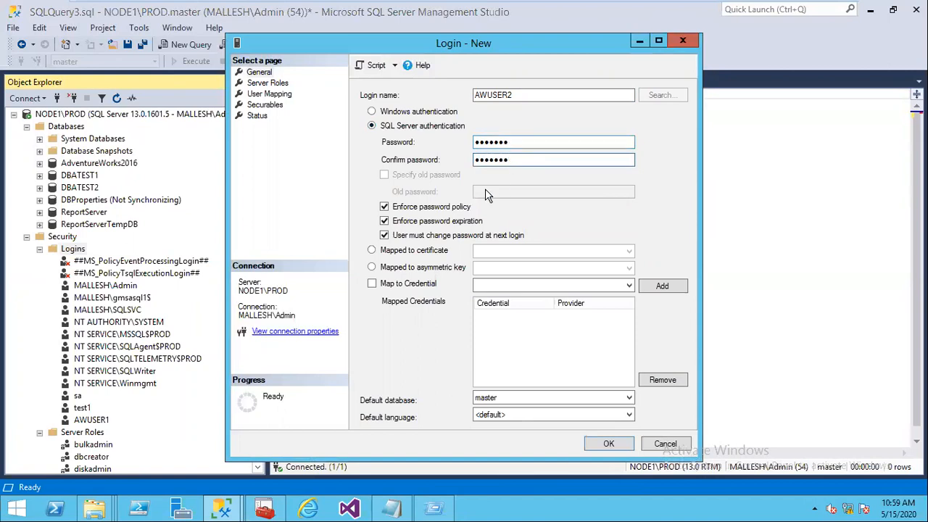
left_click(434, 221)
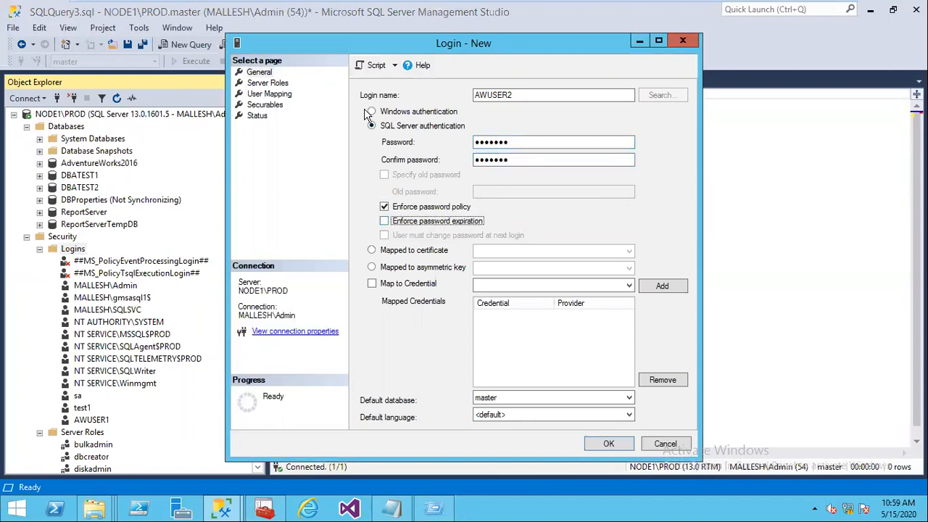
Step: Map AWUSER2 to AdventureWorks2016 with db_datareader and db_datawriter, and create the login
left_click(275, 94)
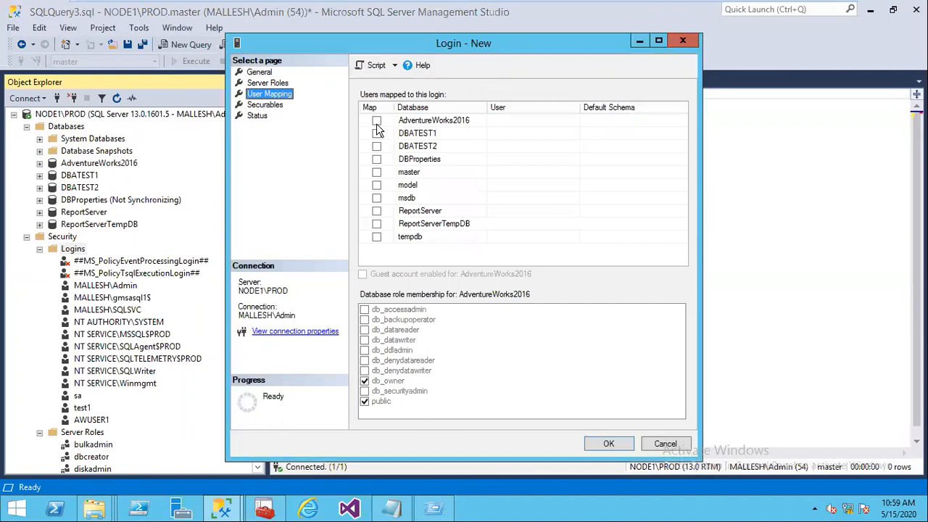
left_click(376, 121)
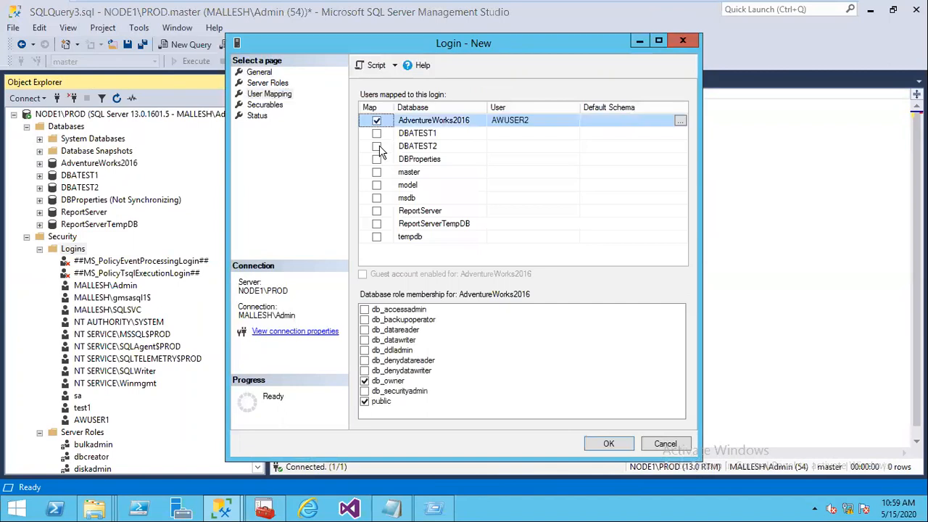
left_click(365, 340)
left_click(364, 330)
left_click(596, 444)
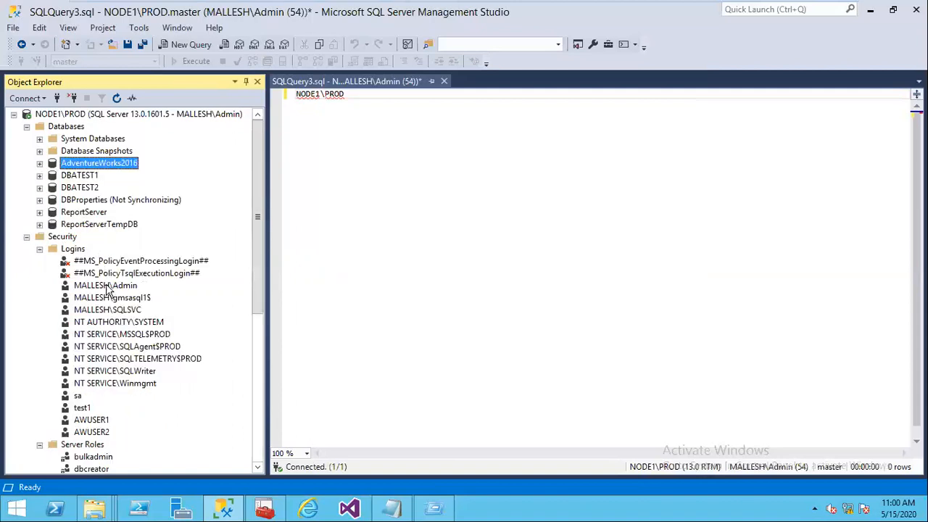
right_click(75, 250)
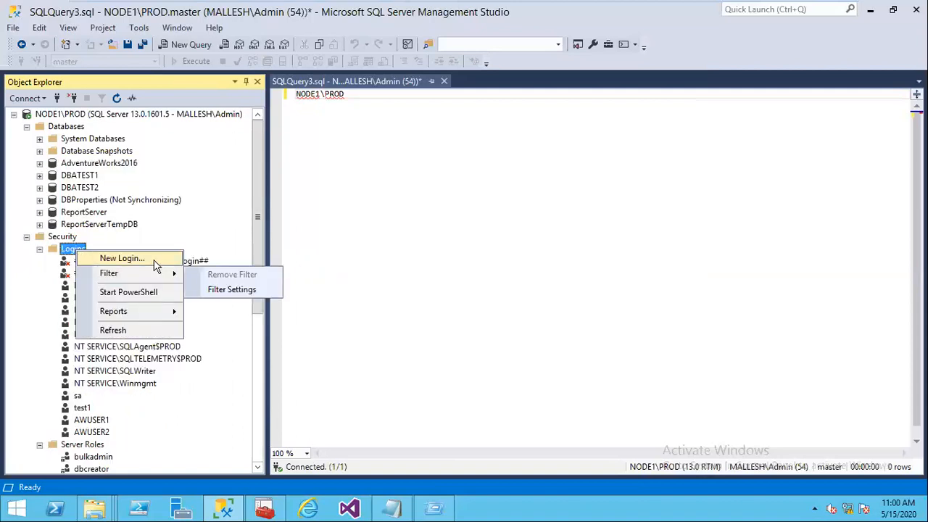
left_click(155, 259)
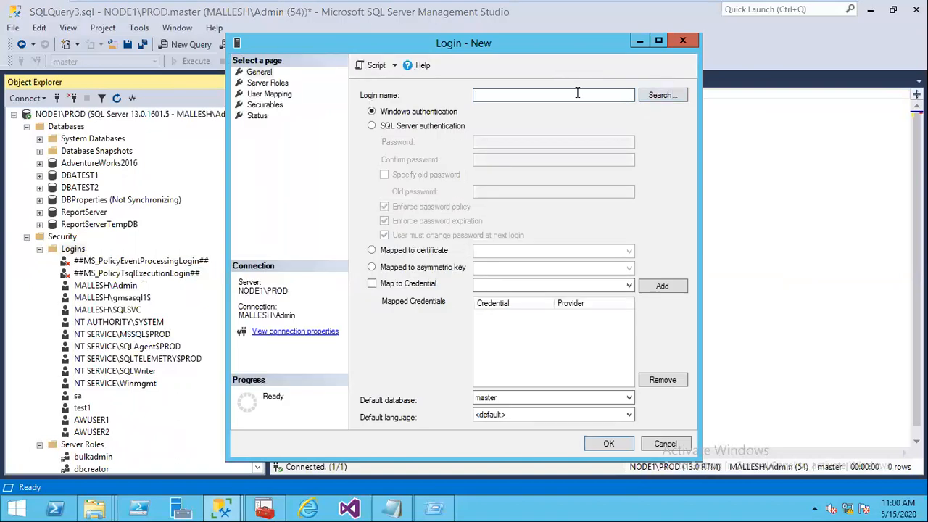
left_click(658, 95)
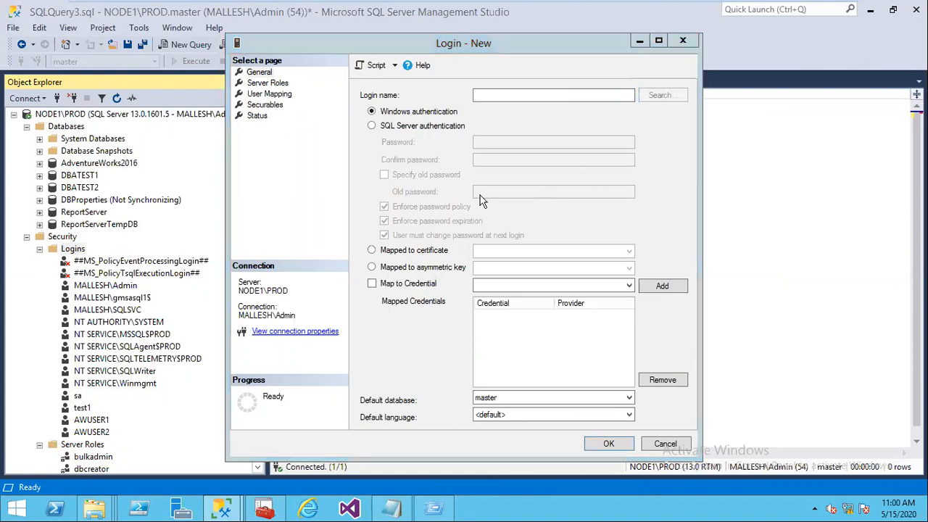
left_click(490, 256)
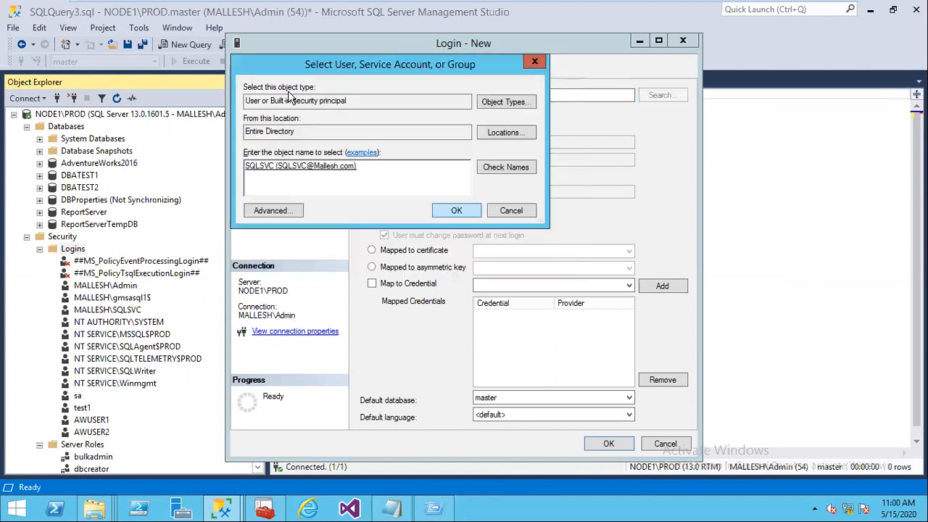
left_click(512, 210)
left_click(269, 94)
left_click(377, 121)
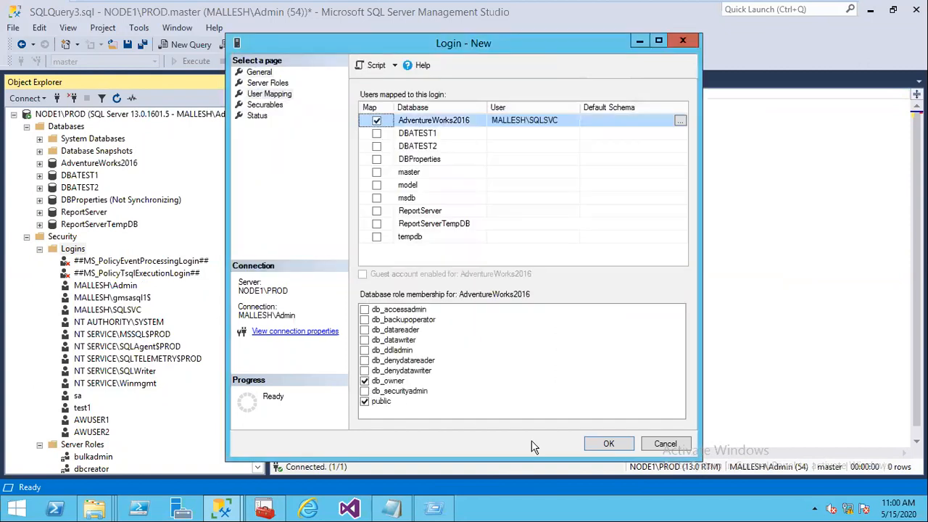
left_click(611, 447)
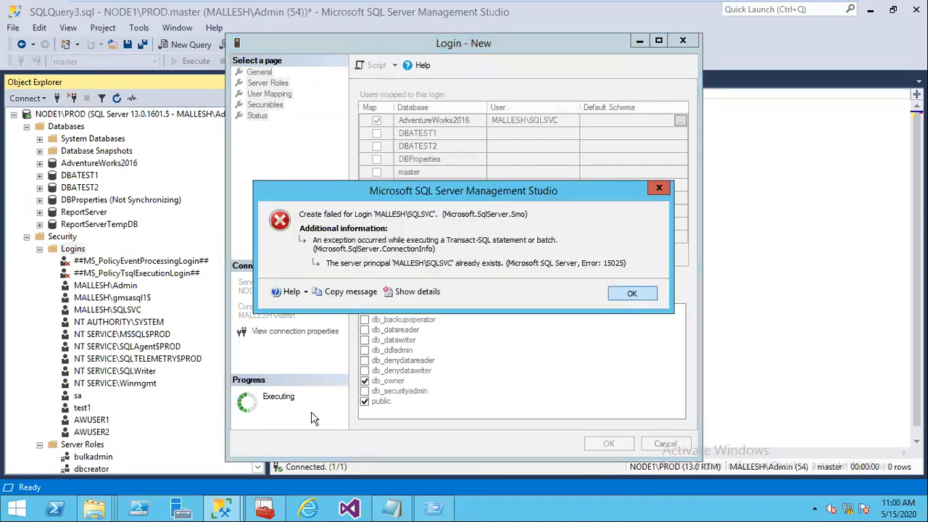
left_click(623, 297)
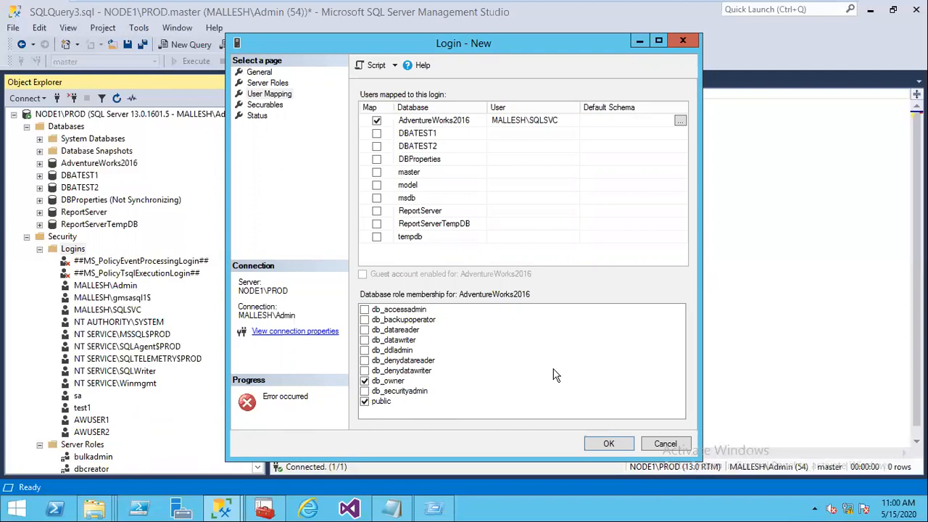
left_click(687, 441)
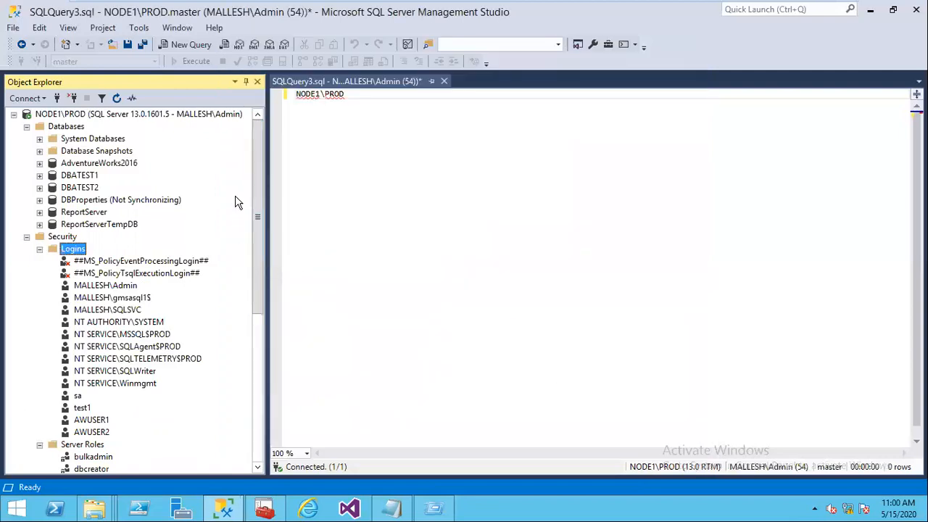
Step: In AdventureWorks2016's properties Files page, set the owner to SA and apply
right_click(105, 167)
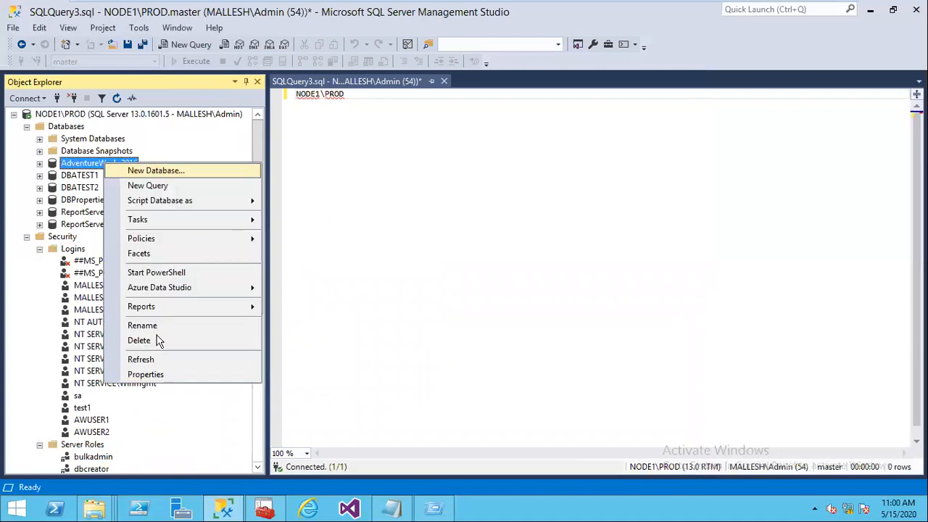
left_click(217, 373)
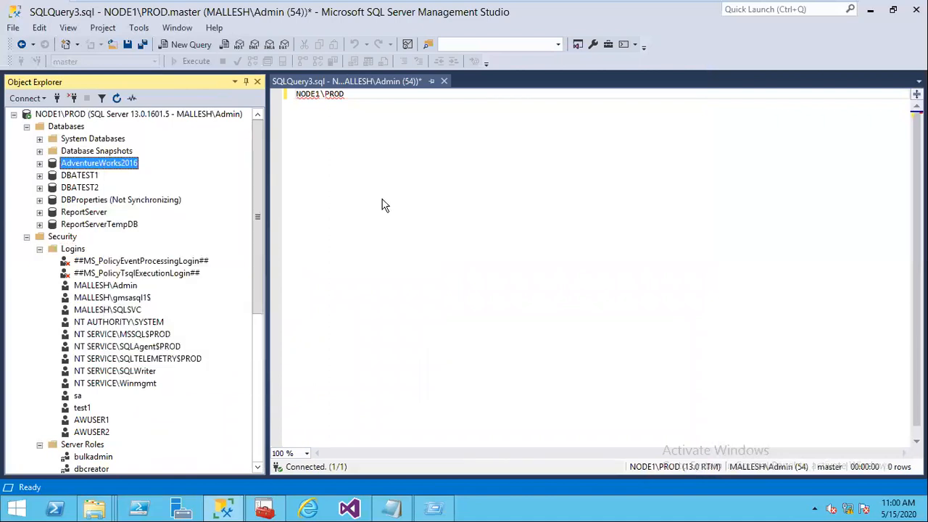
left_click(254, 83)
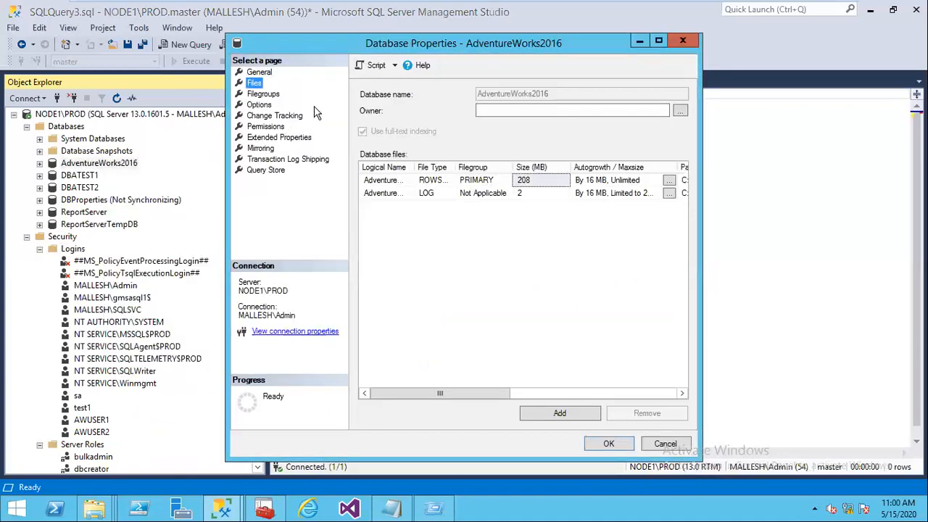
type("SA")
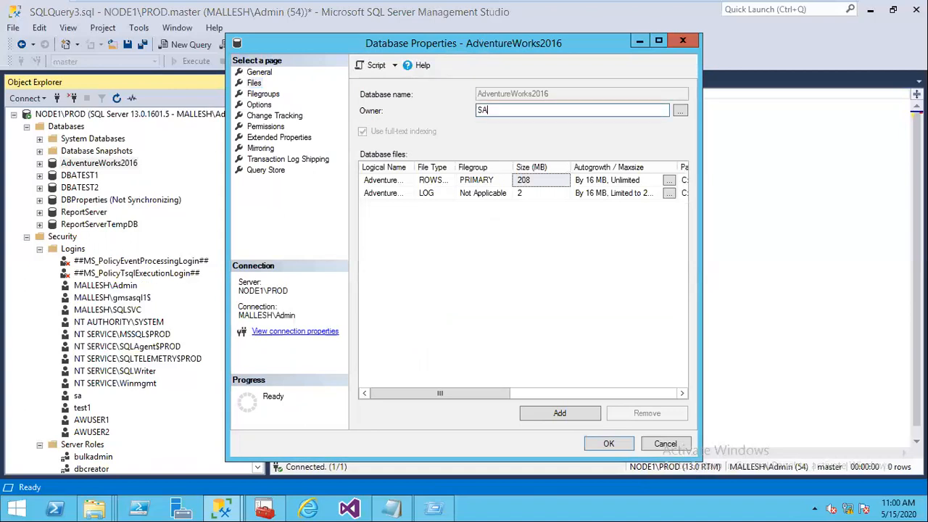
left_click(608, 443)
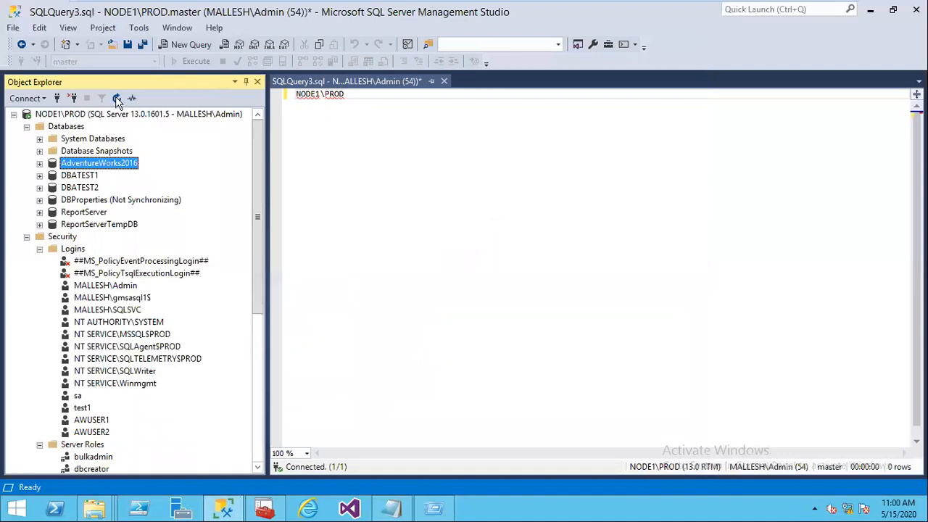
Step: Set up a new login for the domain service account, mapped to AdventureWorks2016 as db_owner
right_click(75, 249)
left_click(131, 259)
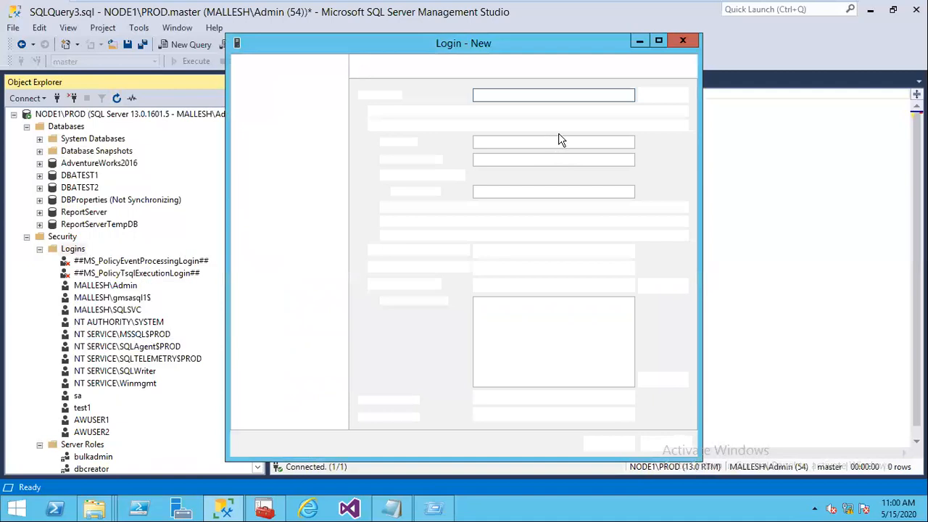
type("MALLESH\\SQLSVC")
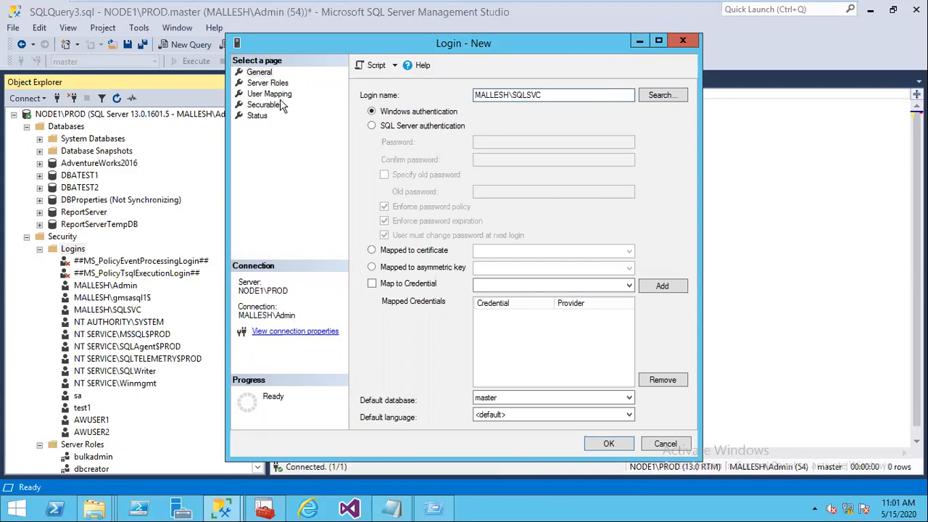
left_click(275, 95)
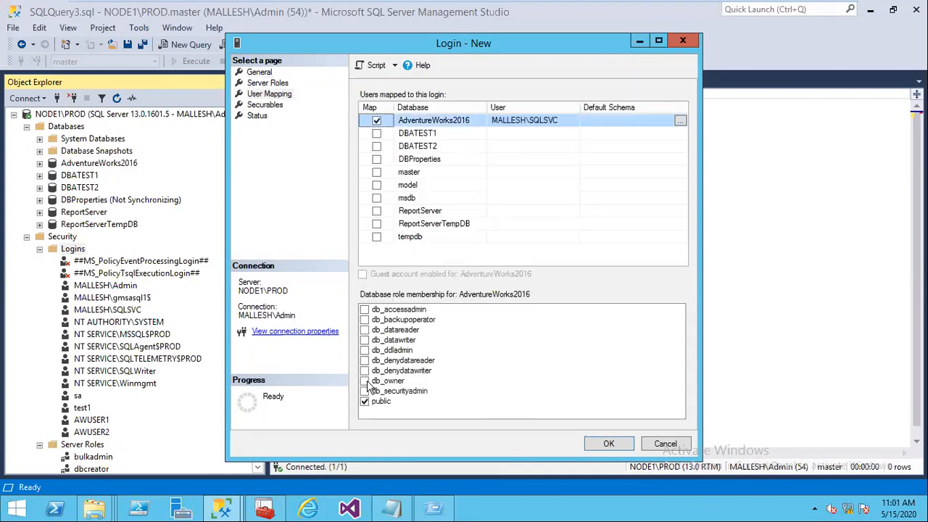
left_click(366, 381)
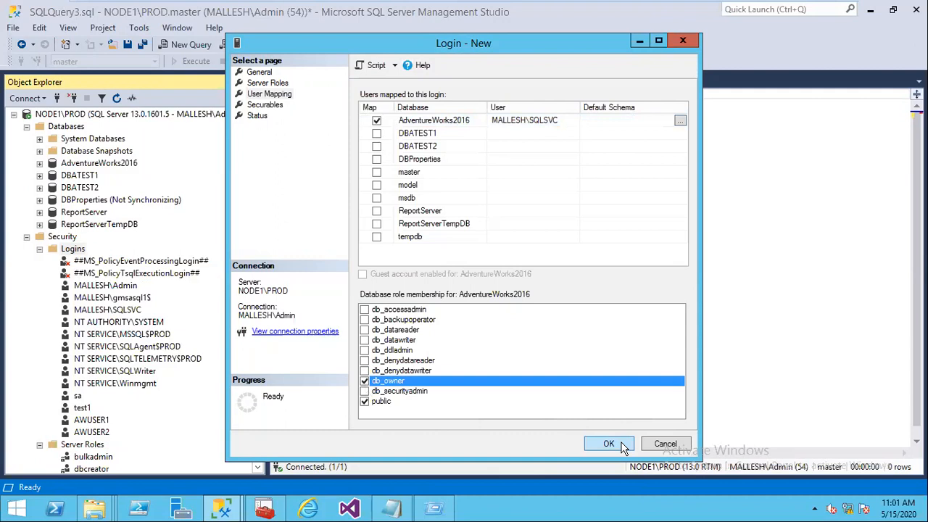
Step: Attempt the login creation, dismiss the already-exists error, and script it to a new query window
left_click(609, 444)
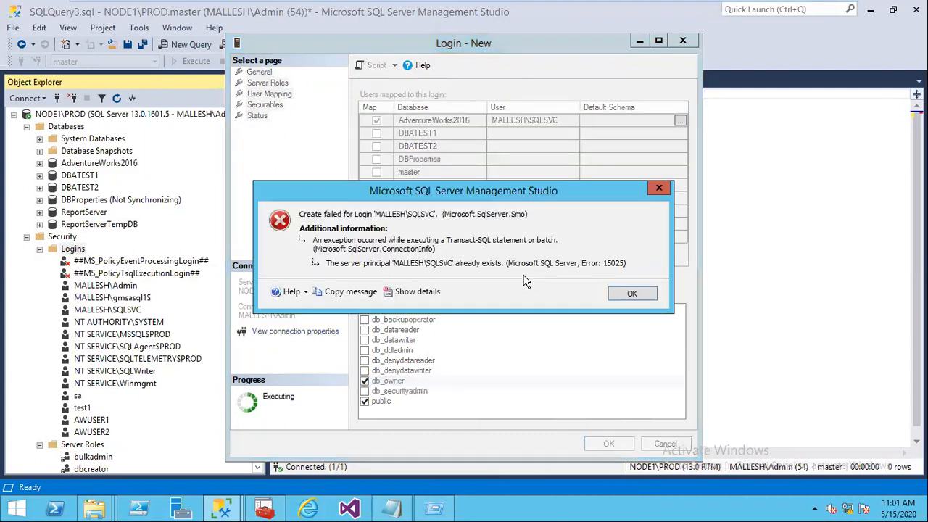
left_click(632, 294)
left_click(375, 66)
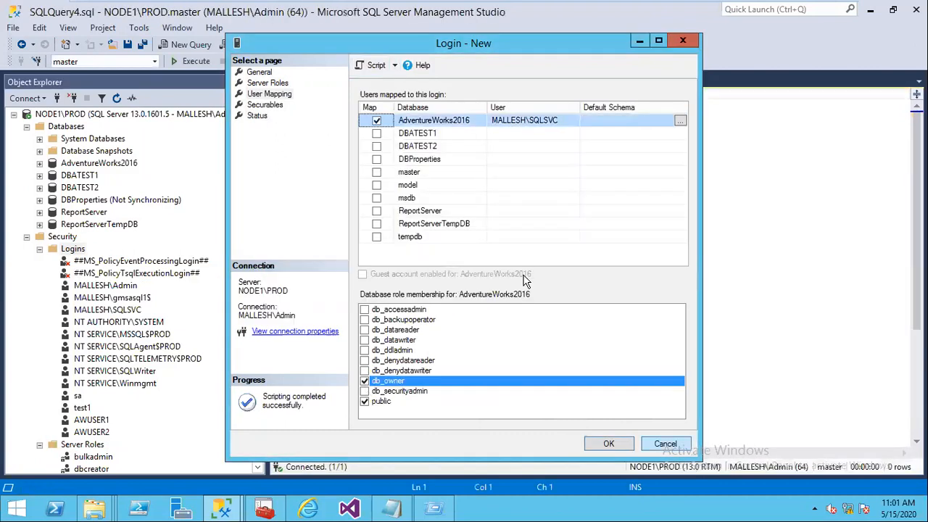
left_click(665, 444)
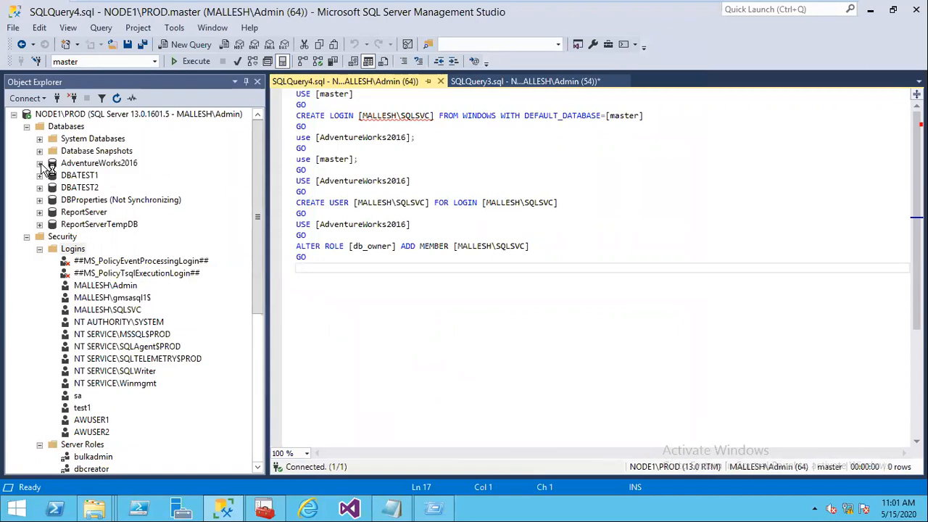
left_click(40, 164)
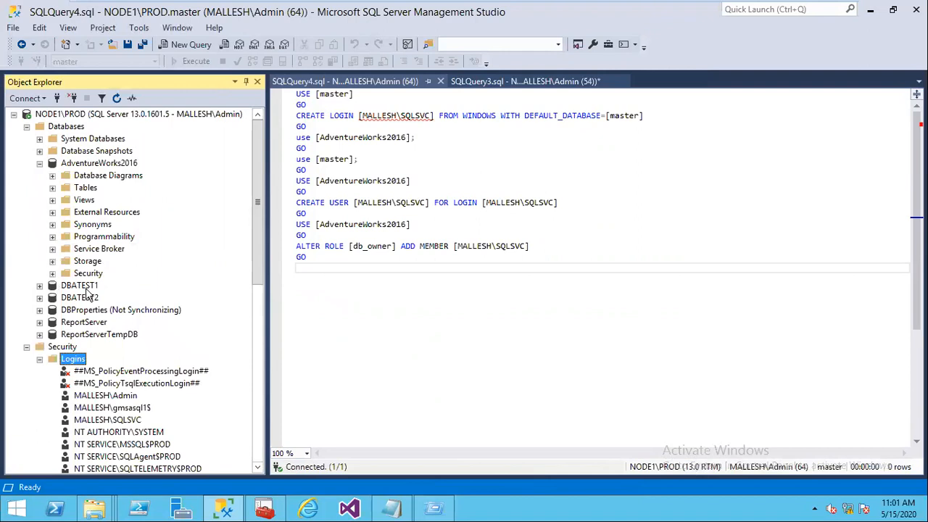
left_click(95, 287)
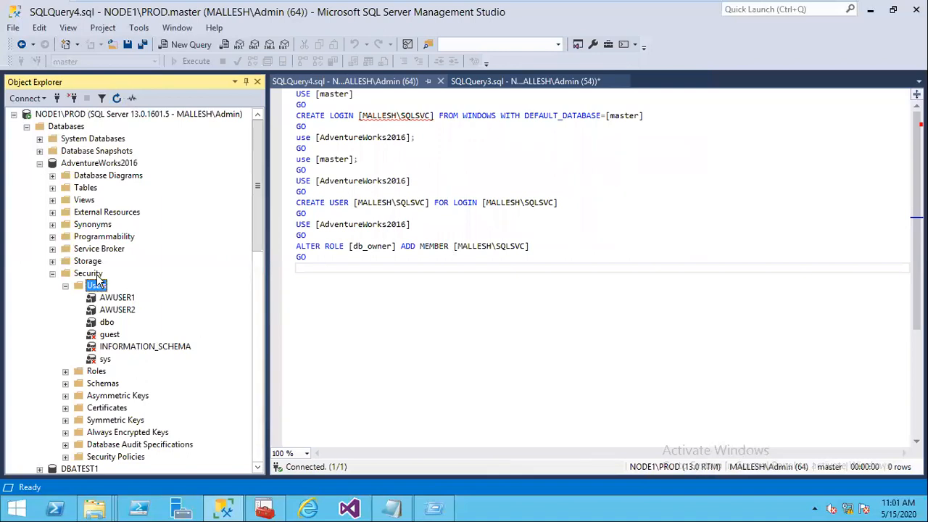
left_click(104, 166)
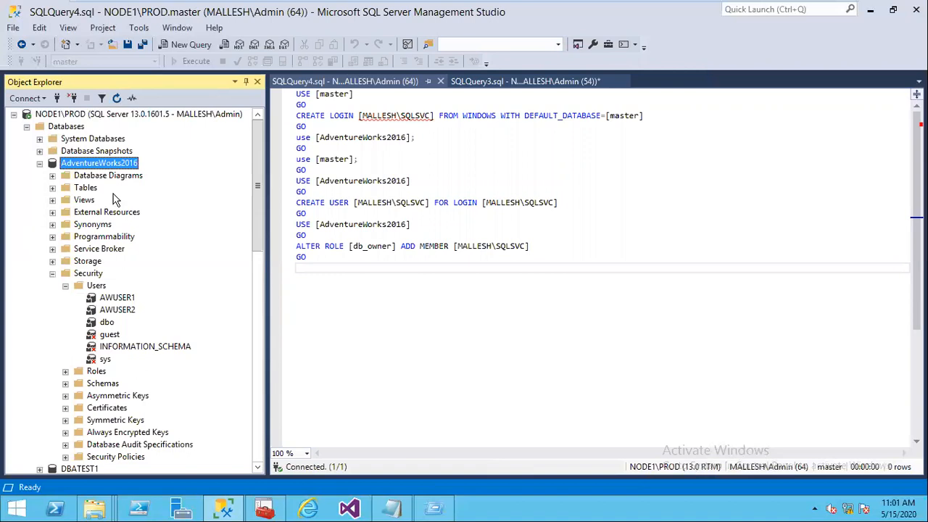
right_click(102, 163)
left_click(145, 377)
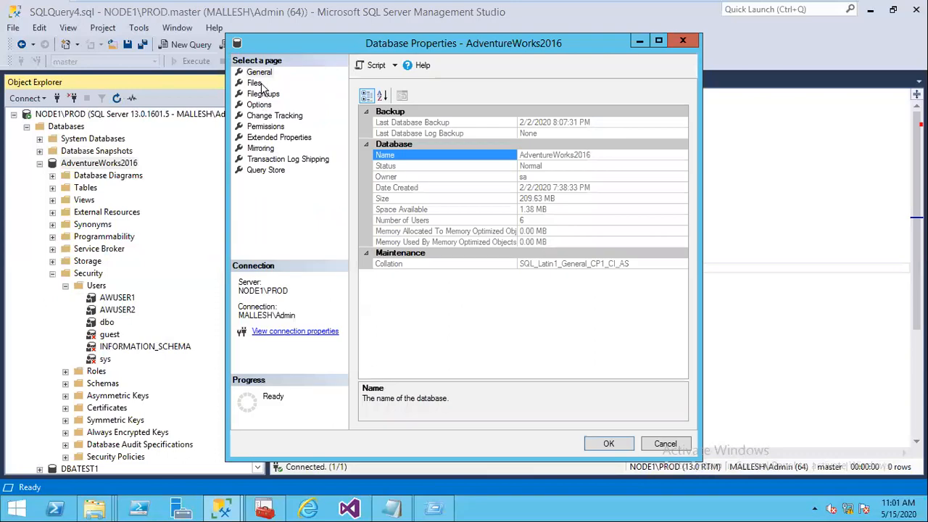
left_click(257, 104)
key("Up")
key("Up")
key("Up")
key("Down")
left_click(268, 107)
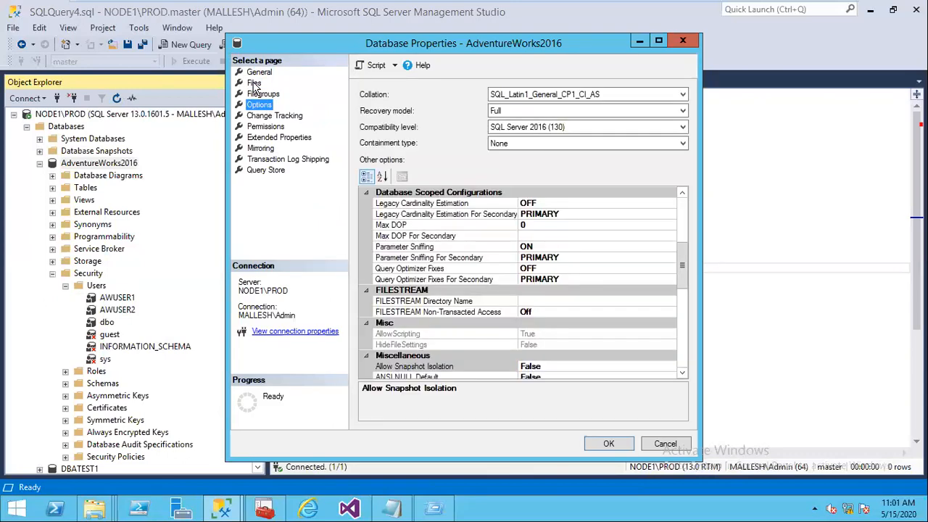
left_click(259, 94)
key("Up")
left_click(263, 116)
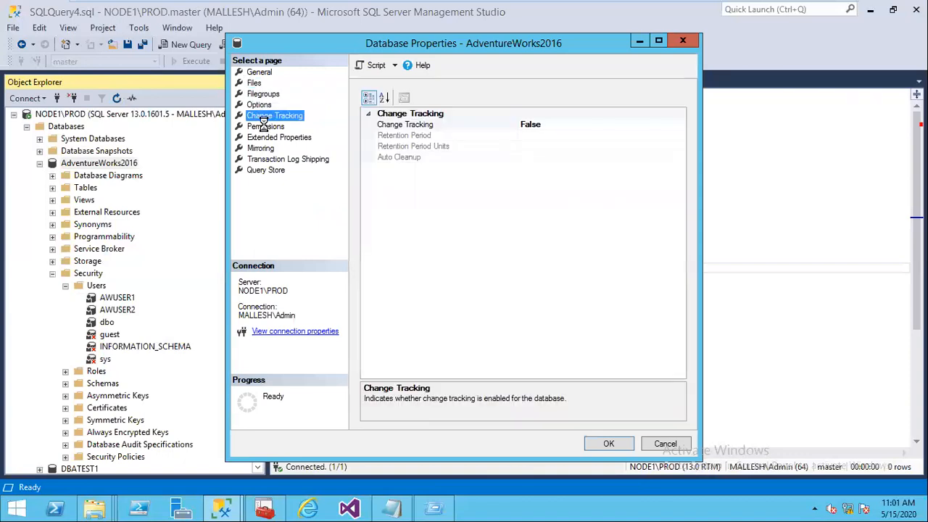
left_click(264, 127)
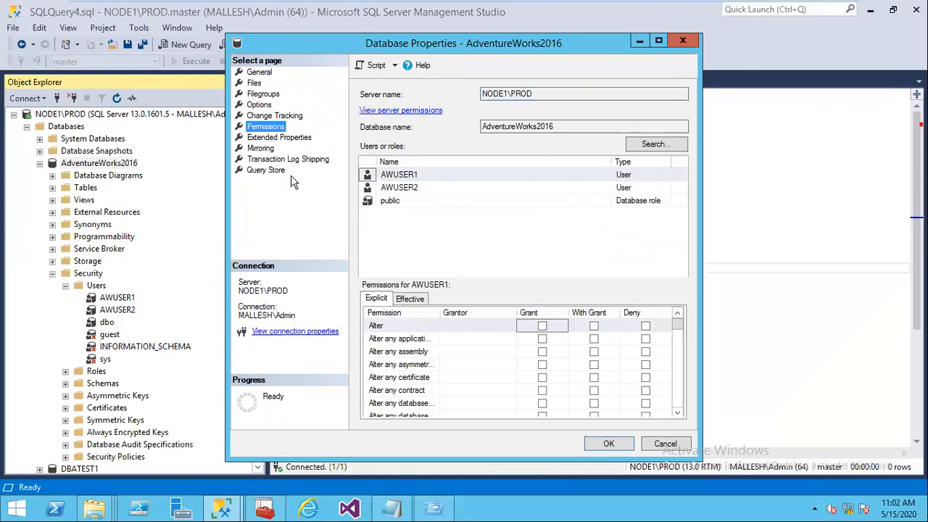
left_click(267, 139)
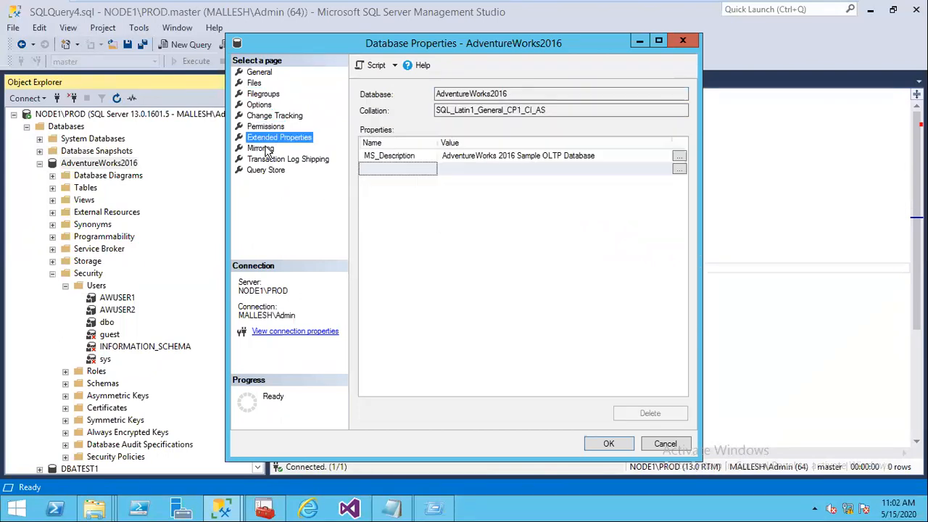
left_click(261, 148)
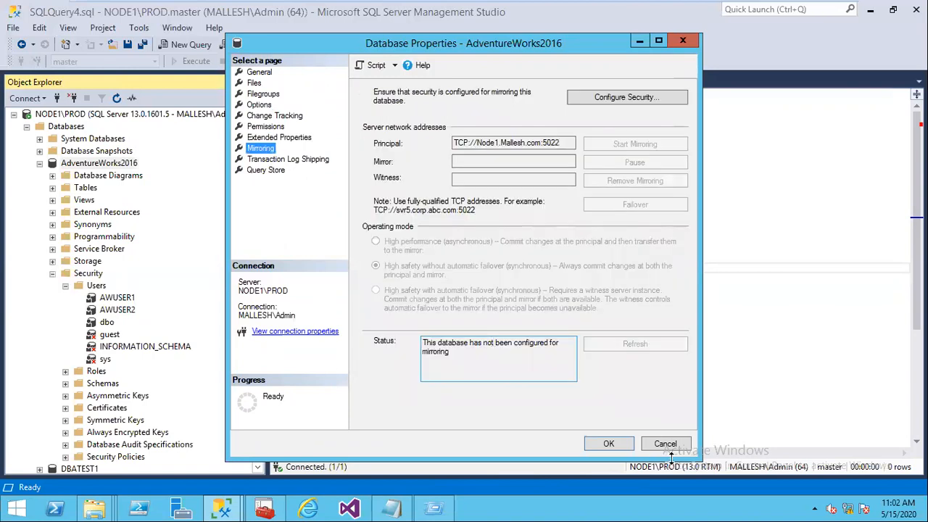
left_click(668, 445)
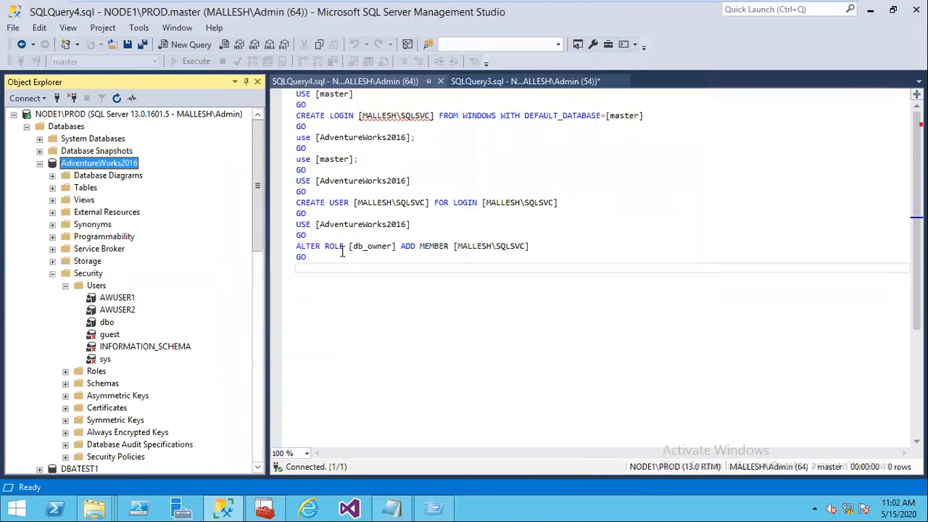
Step: Execute the last four ALTER ROLE db_owner lines of the script against AdventureWorks2016
left_click(315, 259)
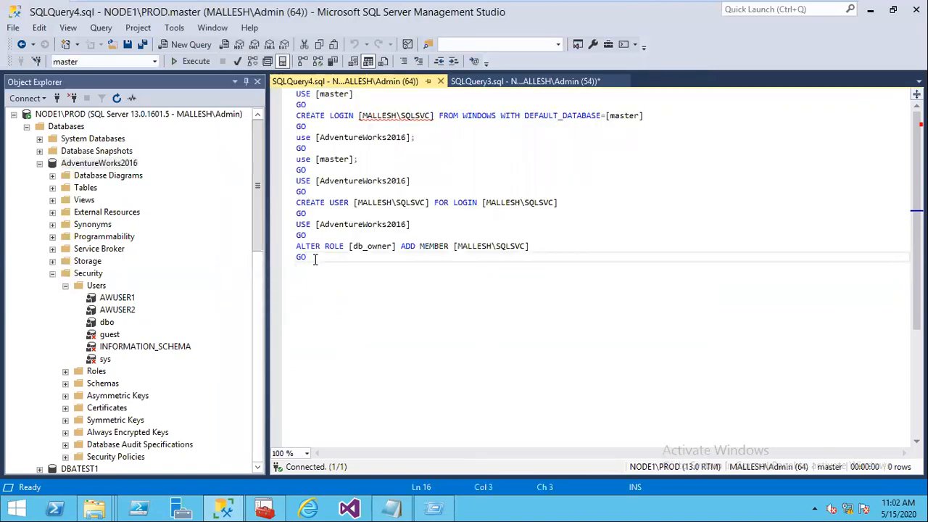
left_click_drag(311, 258, 295, 225)
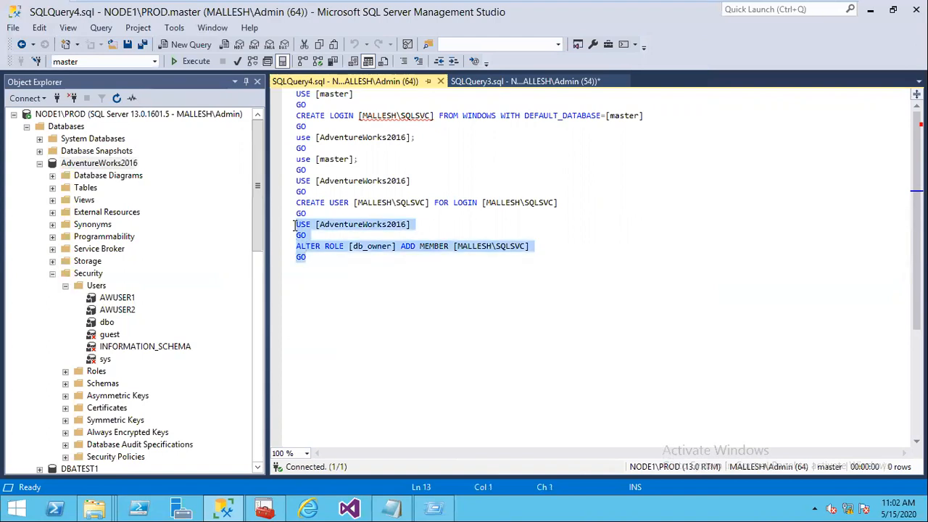
left_click(205, 64)
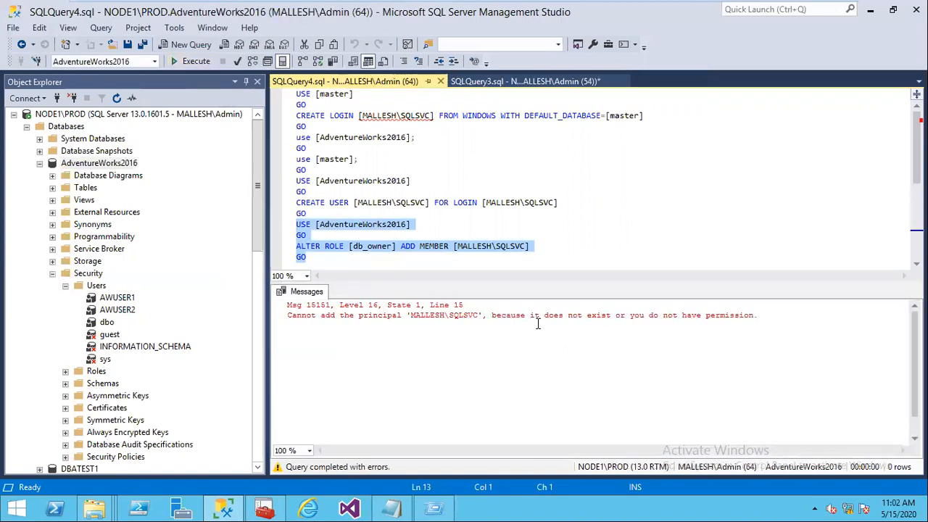
left_click(39, 163)
Step: Refresh Logins and map the service-account login to AdventureWorks2016 with db_datareader membership
left_click(72, 249)
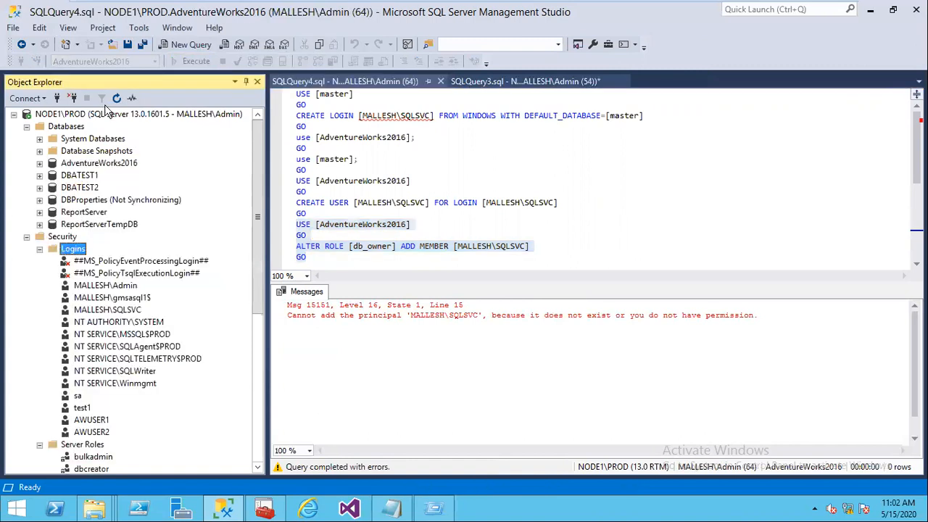
left_click(117, 100)
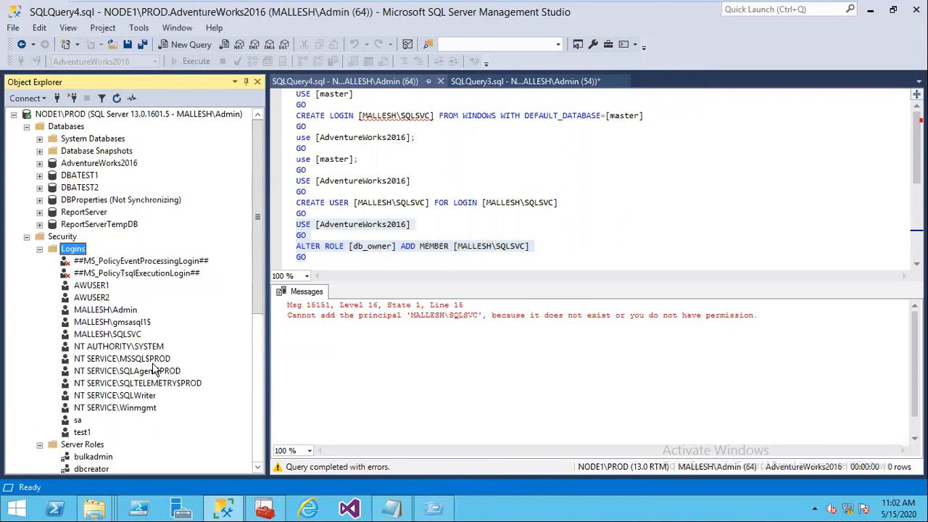
left_click(130, 336)
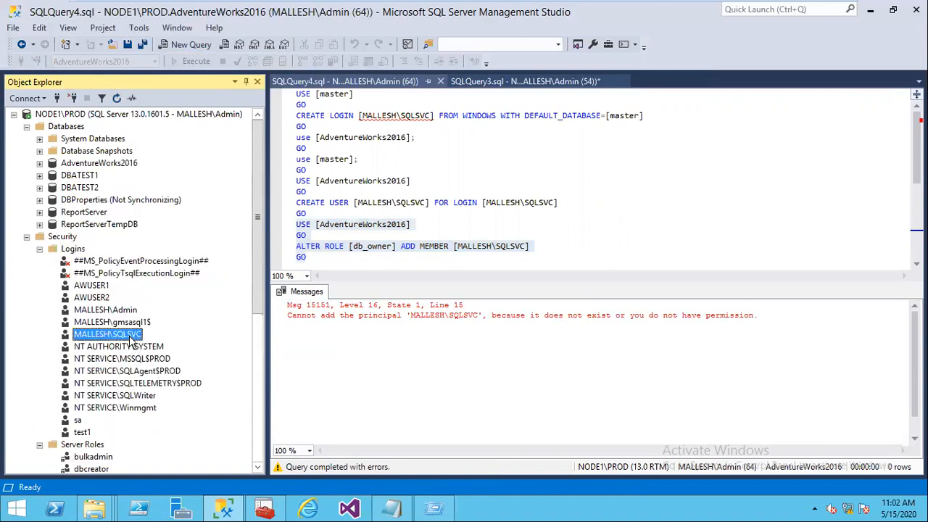
double_click(130, 336)
left_click(279, 97)
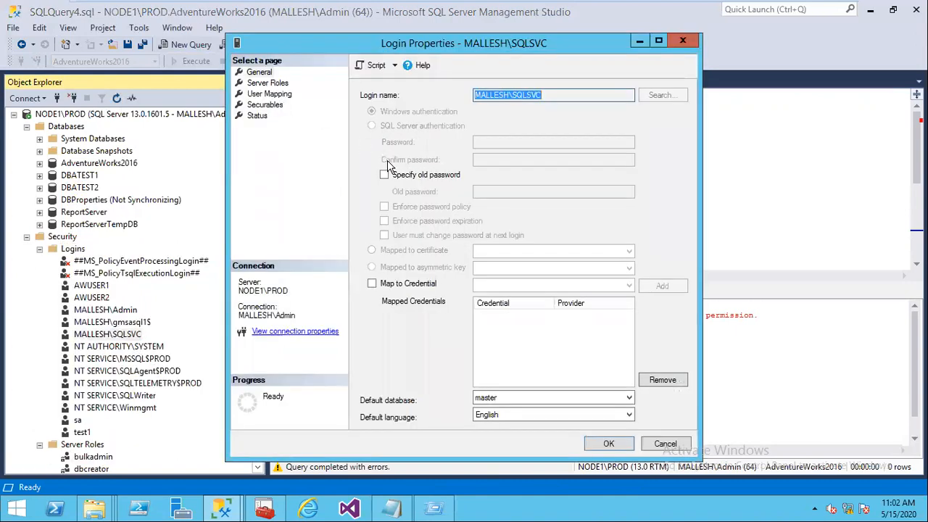
left_click(622, 272)
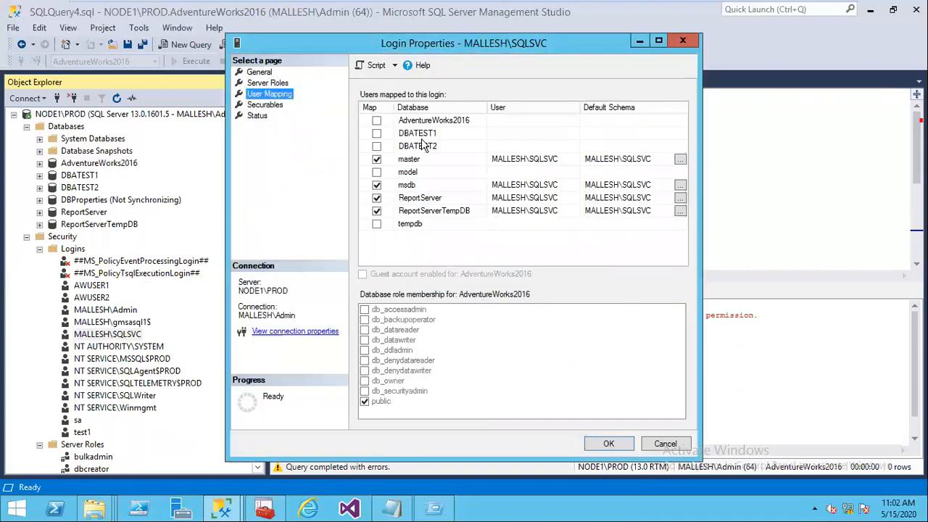
left_click(378, 121)
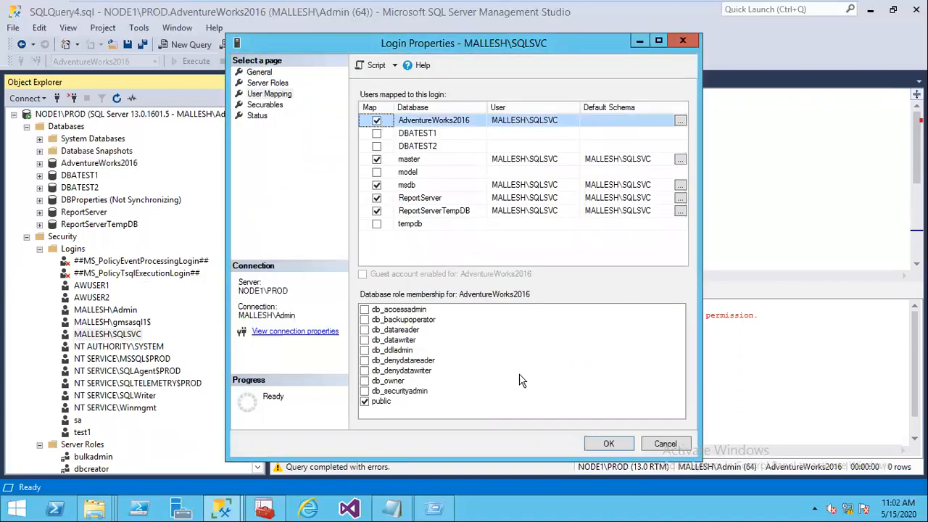
left_click(365, 329)
left_click(612, 445)
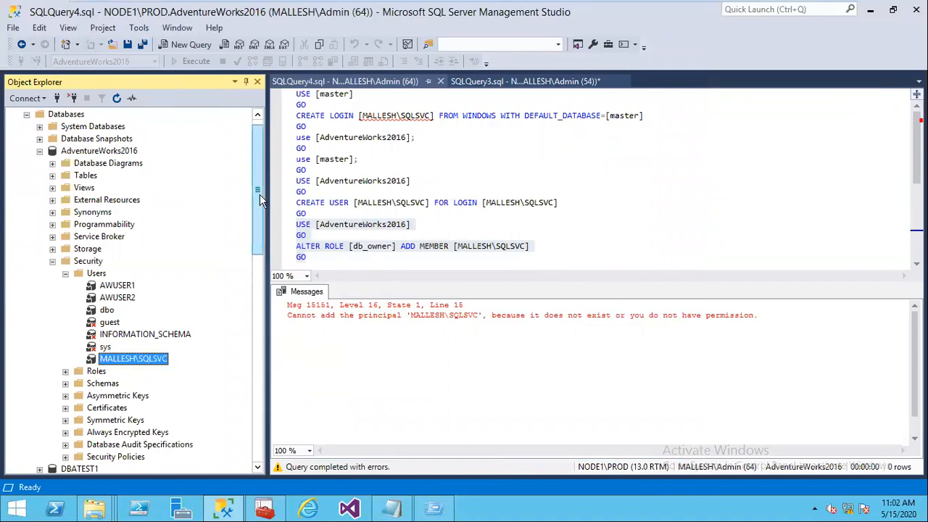
scroll(259, 192, "up", 1)
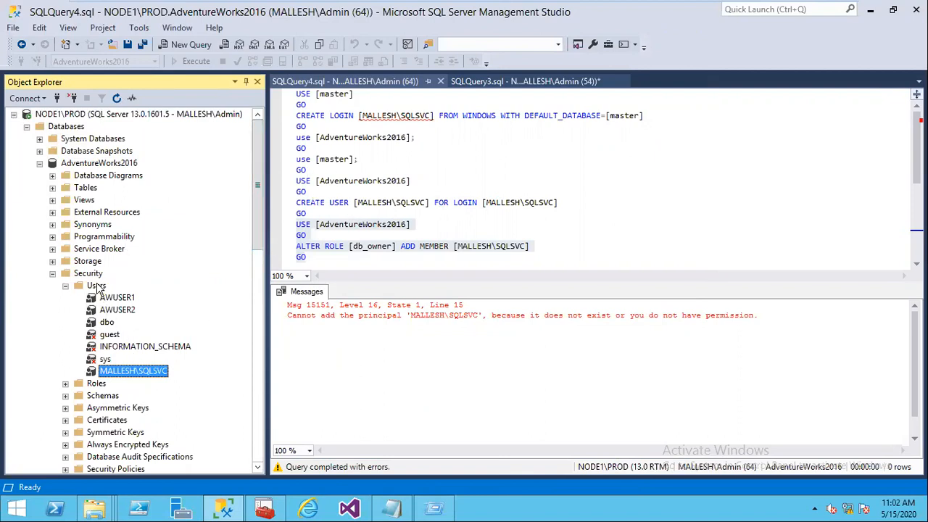
right_click(98, 286)
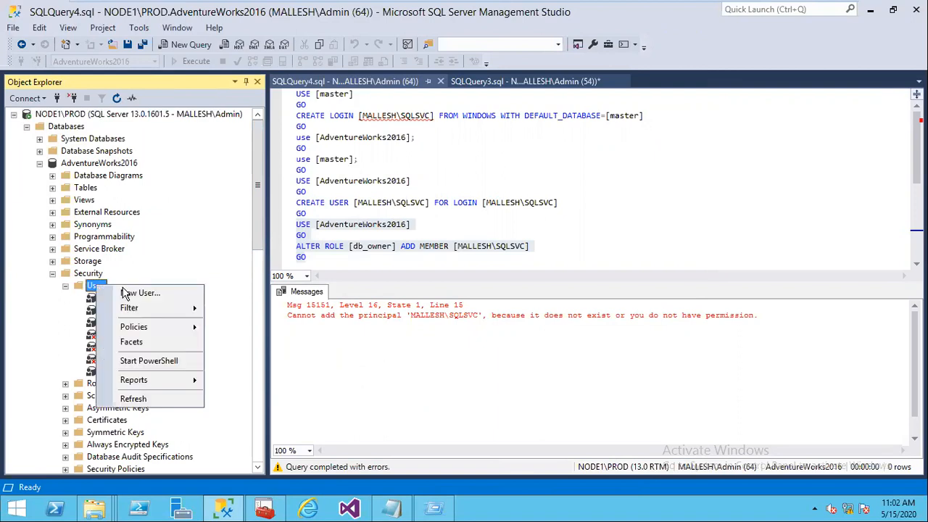
left_click(140, 292)
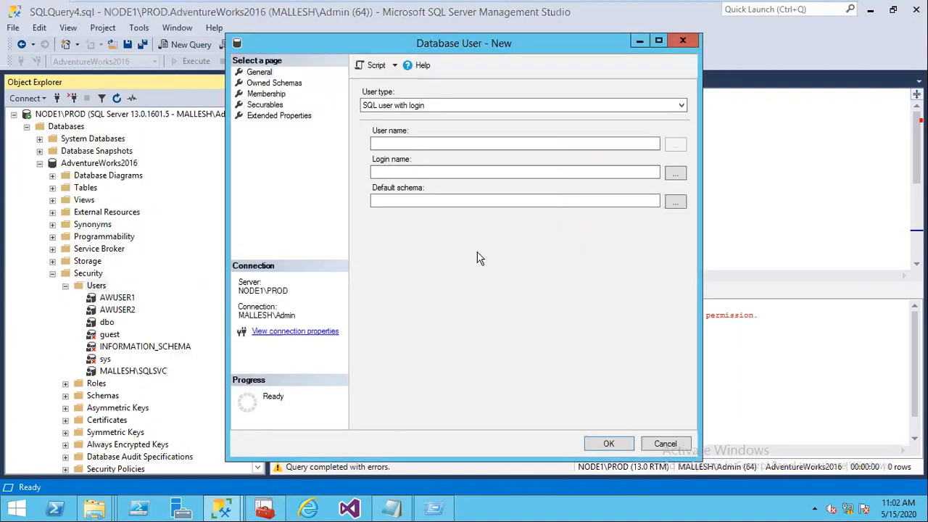
key("Escape")
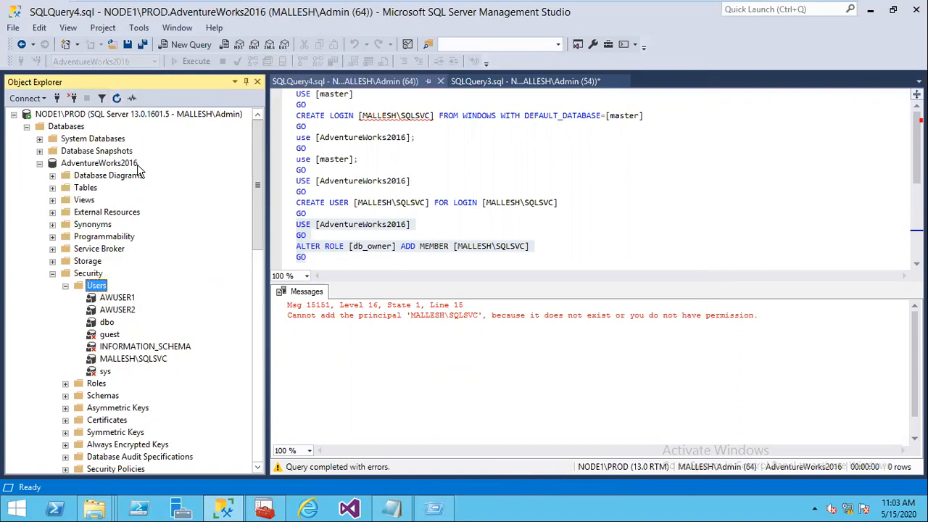
left_click(128, 309)
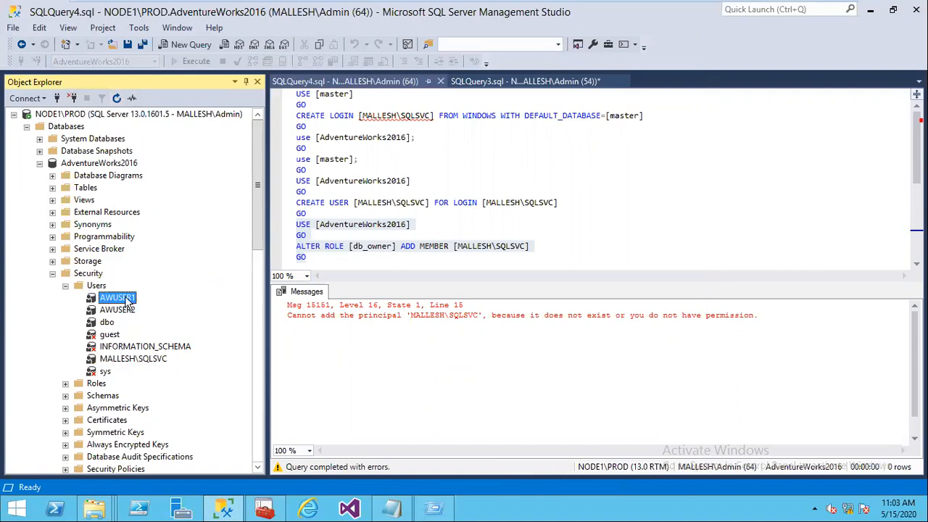
key("Up")
left_click(142, 360)
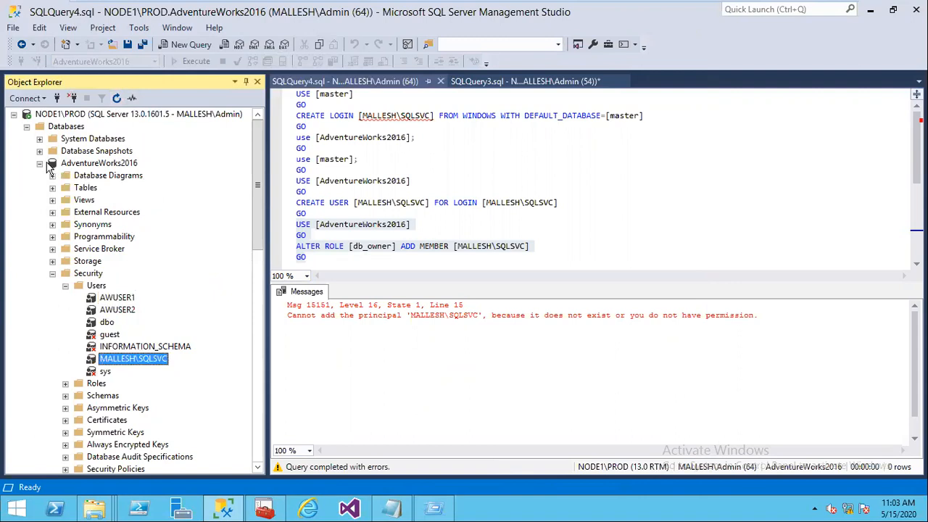
left_click(40, 164)
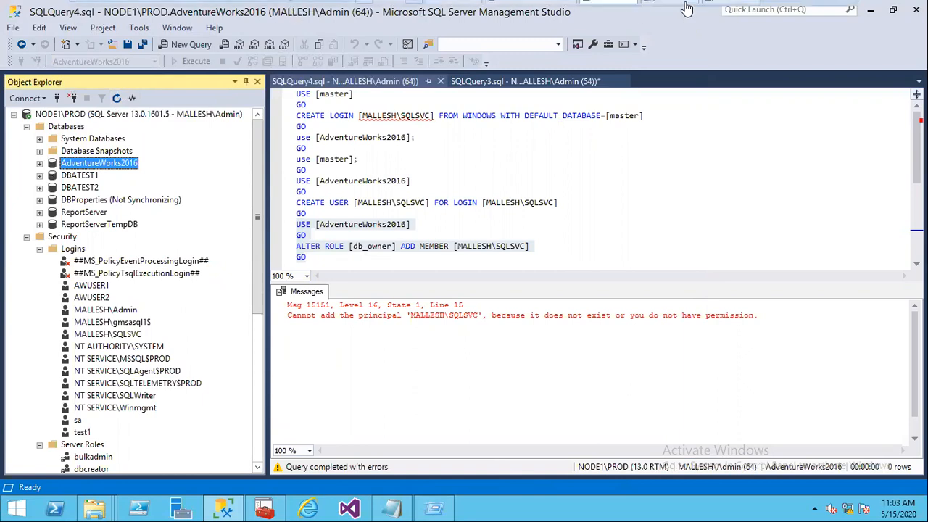
left_click(731, 13)
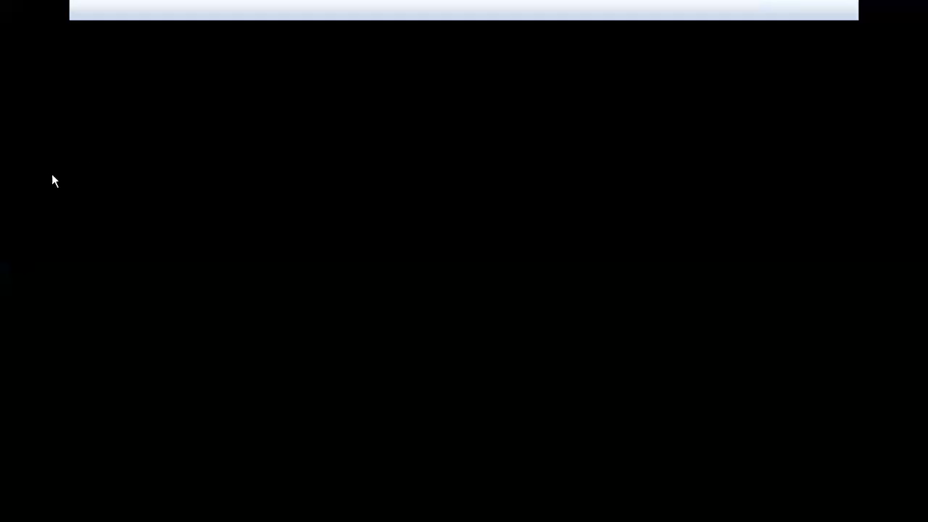
left_click(40, 175)
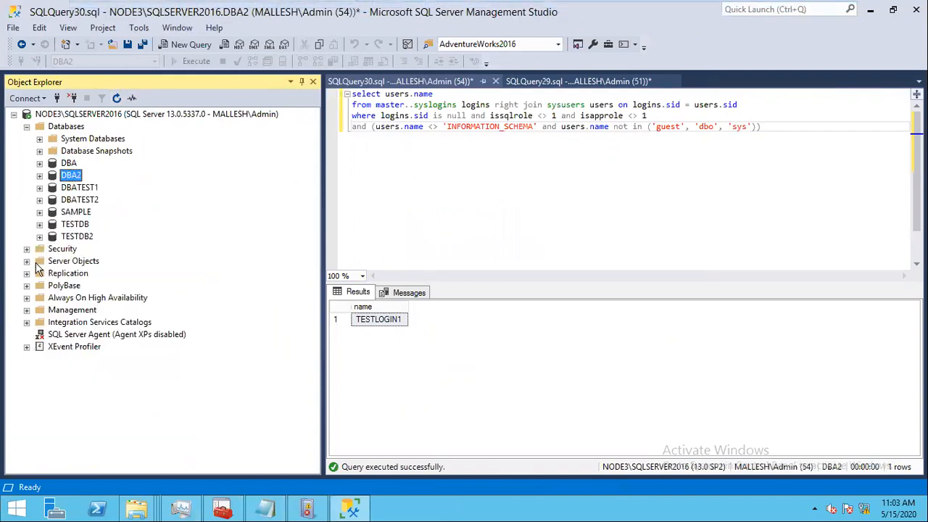
left_click(27, 250)
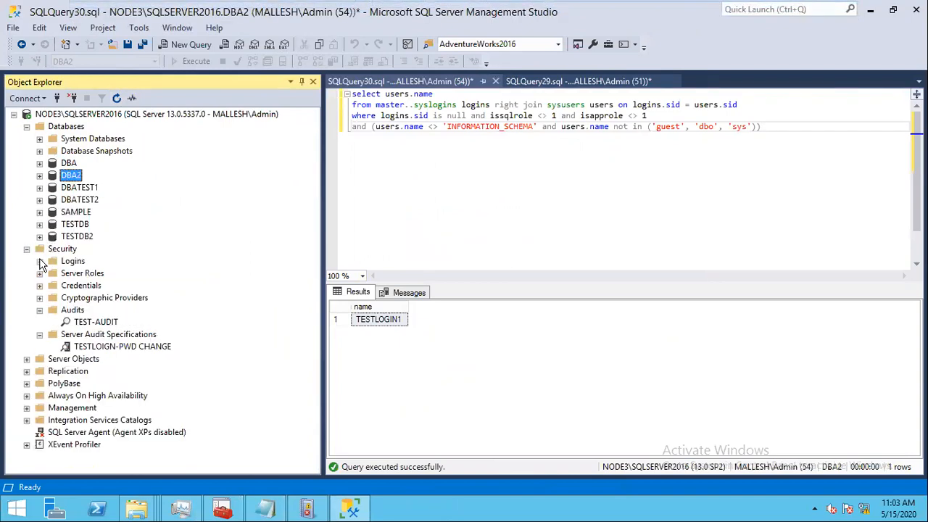
left_click(40, 262)
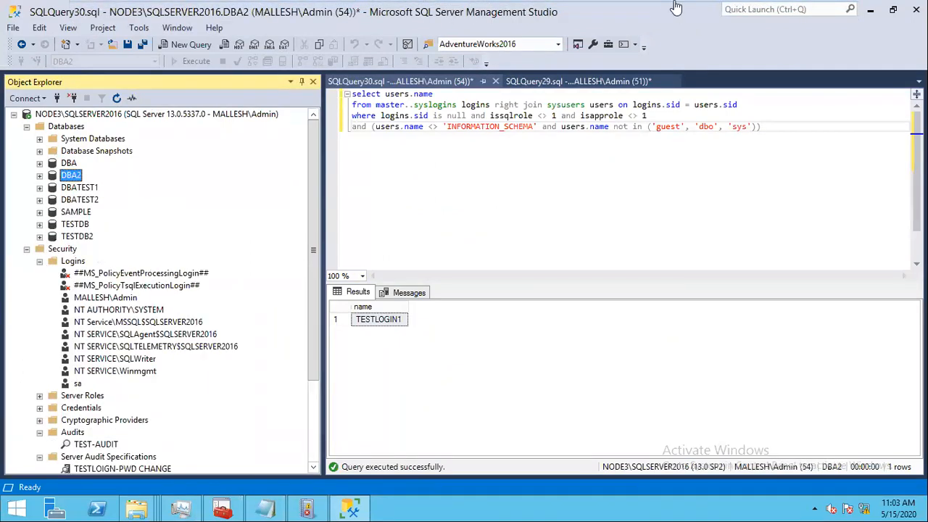
mouse_move(674, 9)
left_click(599, 10)
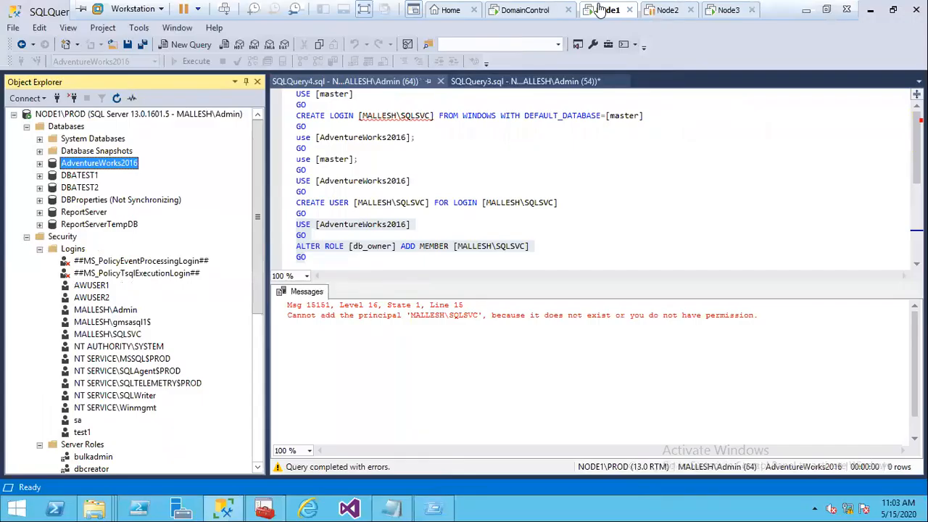
Step: Fully back up AdventureWorks2016 to C:\Backup\AW2016.BAK, then switch to the Node3 machine
right_click(121, 165)
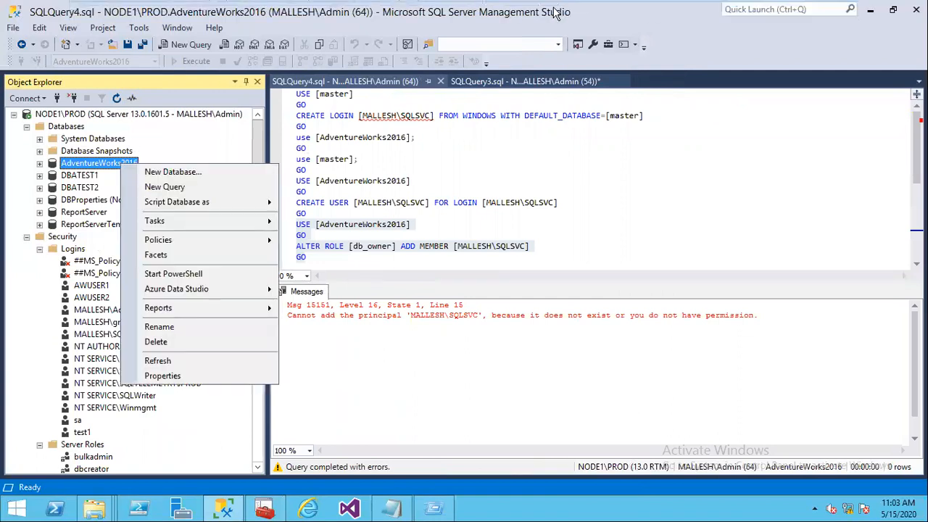
mouse_move(210, 221)
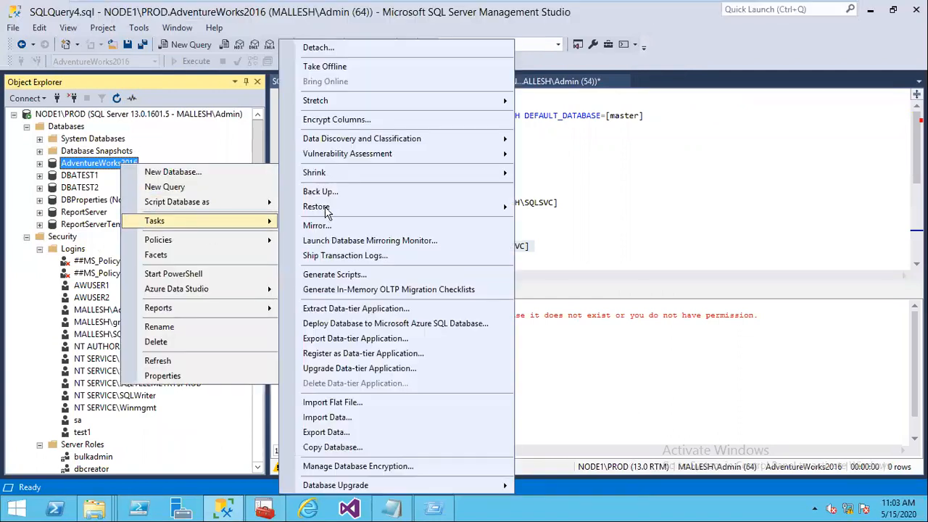
left_click(323, 191)
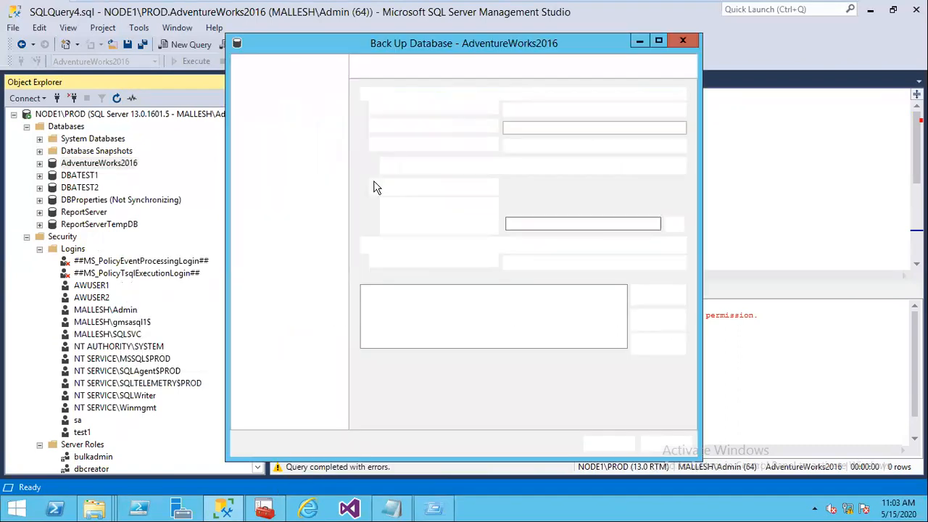
left_click(802, 294)
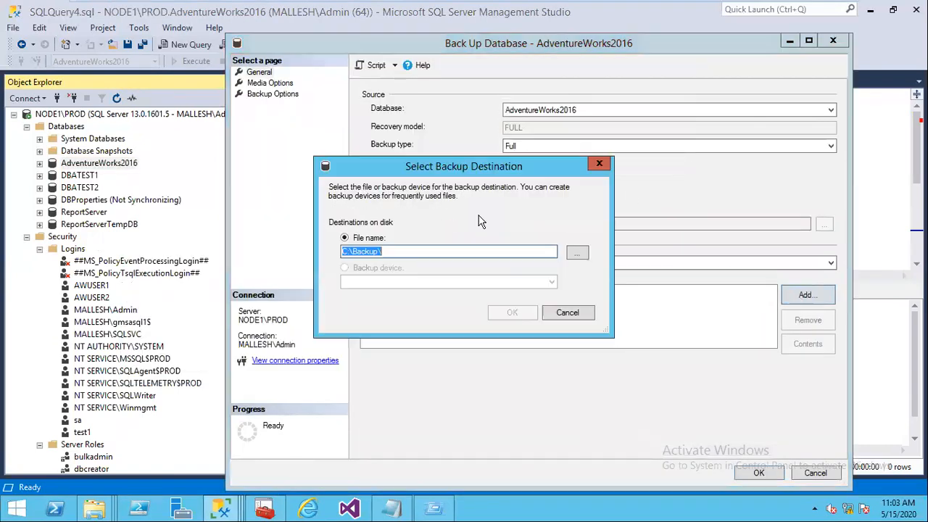
left_click(411, 252)
type("A")
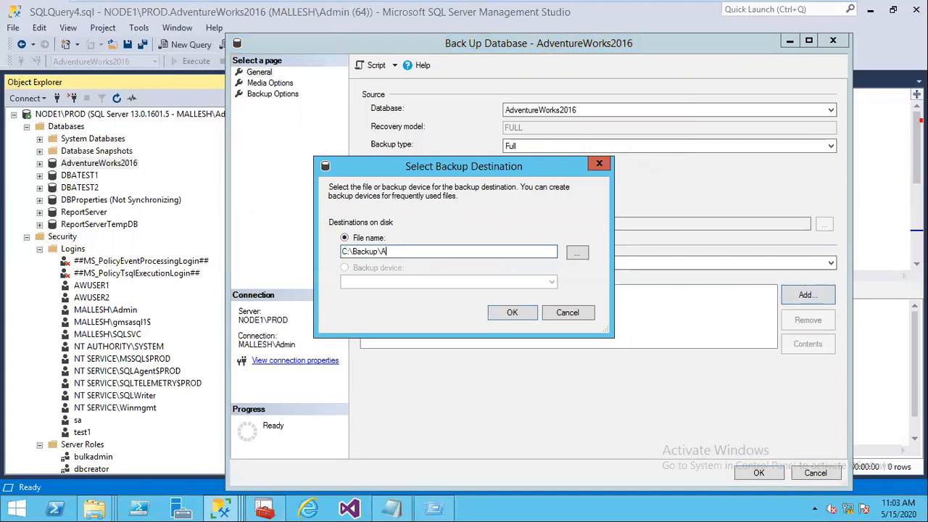
type("W2019")
type(".BAK")
key("Return")
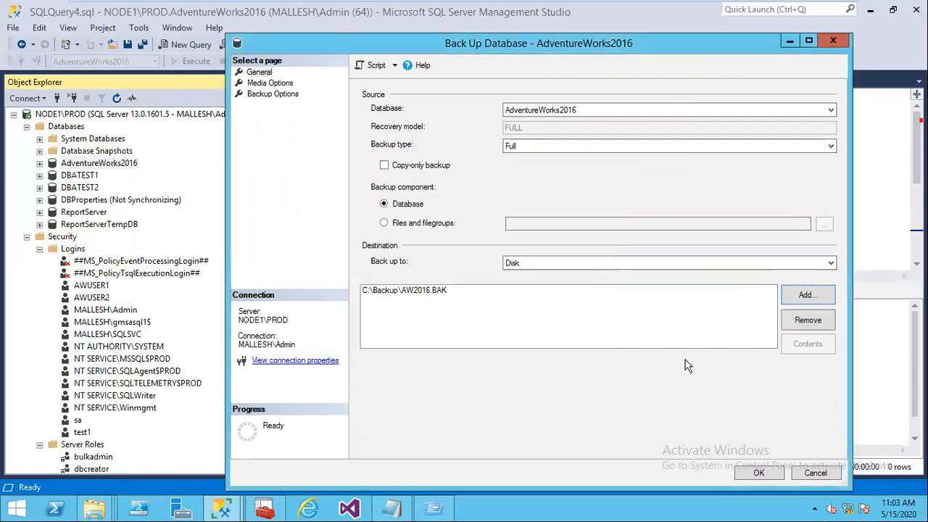
left_click(759, 473)
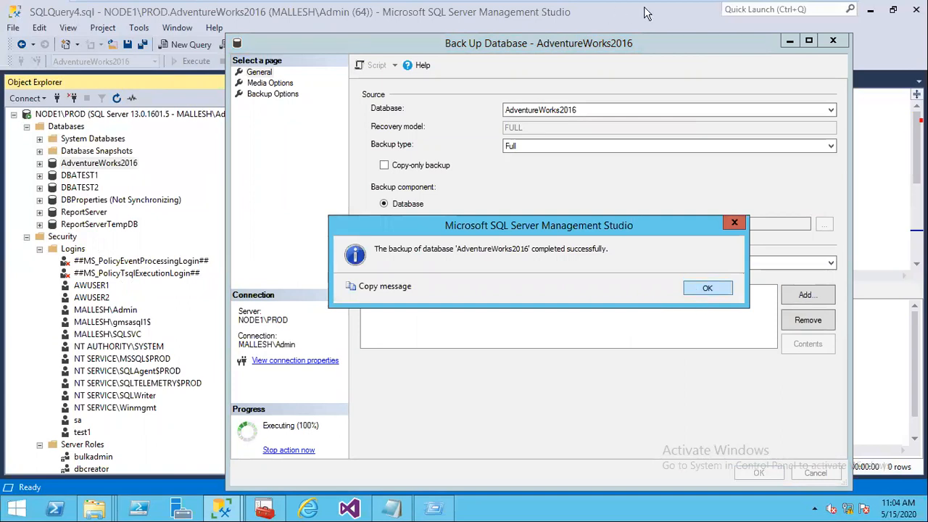
key("Return")
left_click(730, 14)
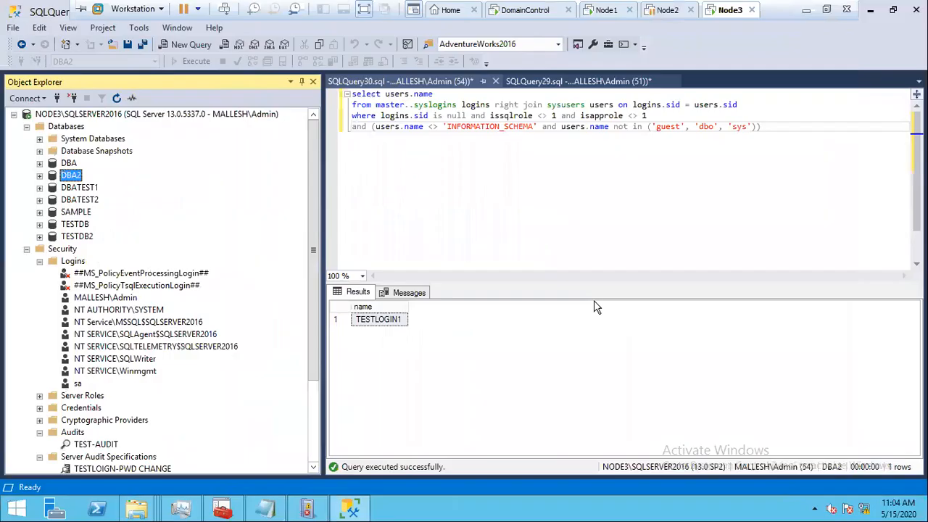
Step: Open the Backup folder on Node1's c$ share and copy AW2016.BAK
key("super+r")
type("\\")
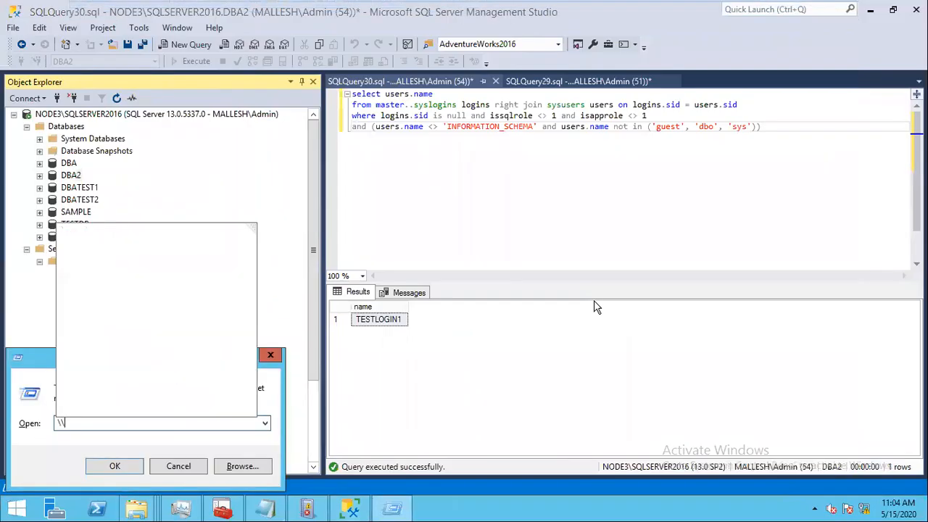
key("Down")
key("Down")
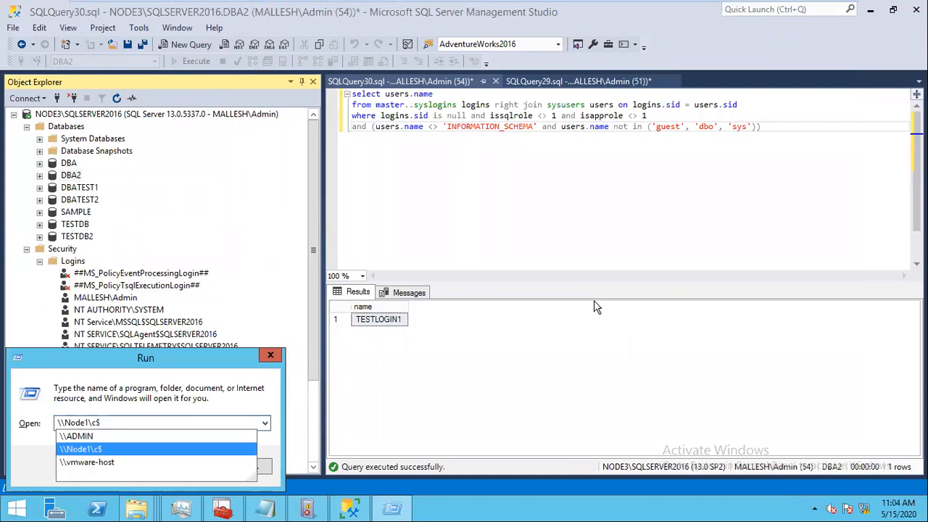
key("Return")
double_click(148, 101)
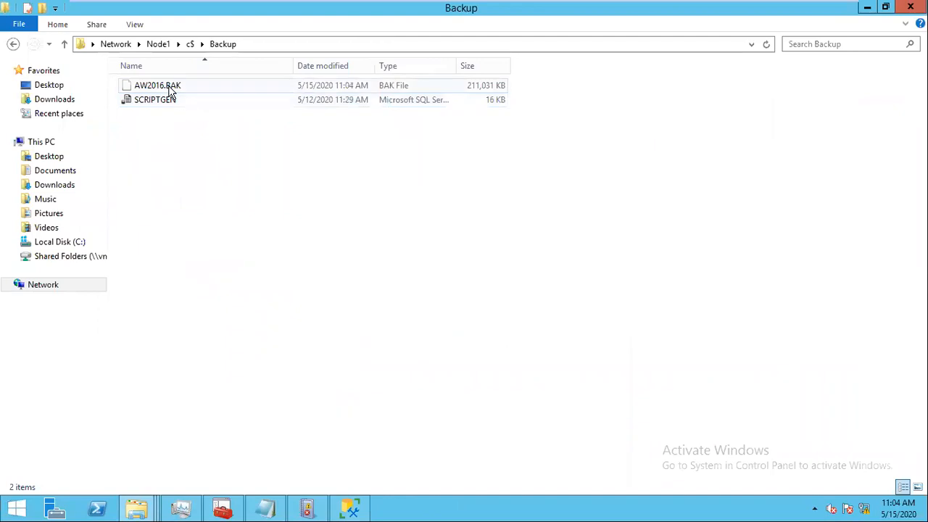
left_click(222, 86)
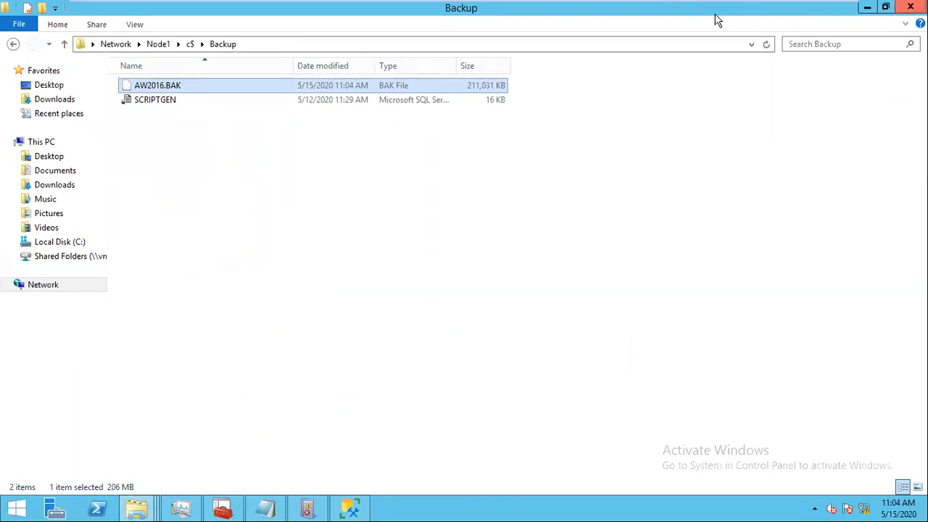
Step: Paste AW2016.BAK into the local C:\Backup folder on Node3
left_click(152, 509)
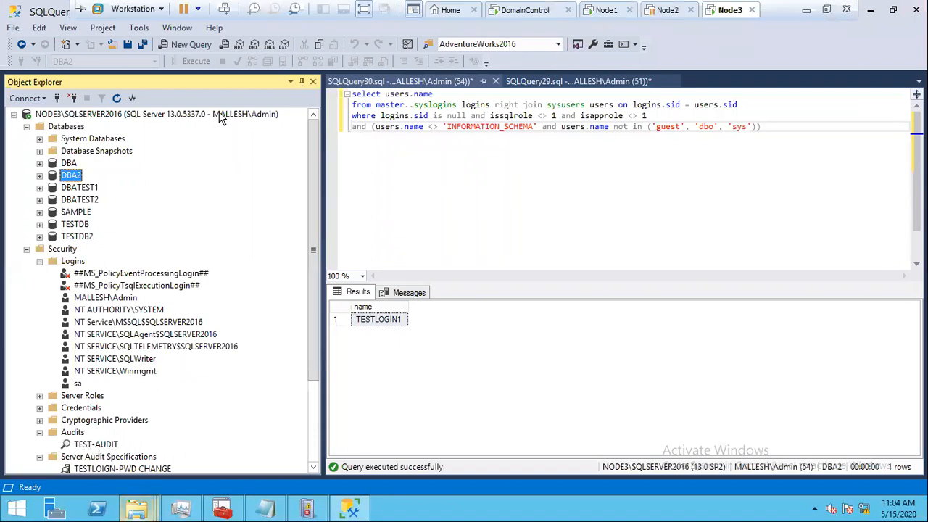
double_click(154, 87)
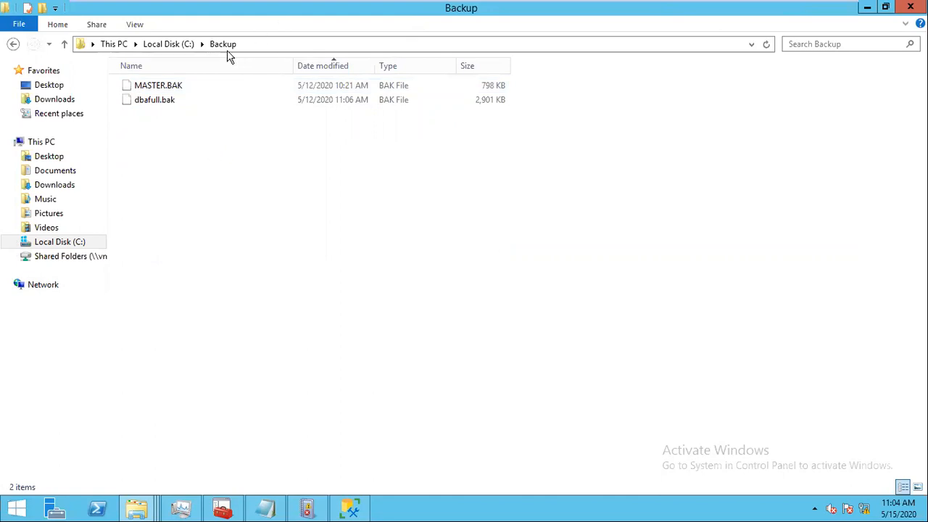
right_click(245, 138)
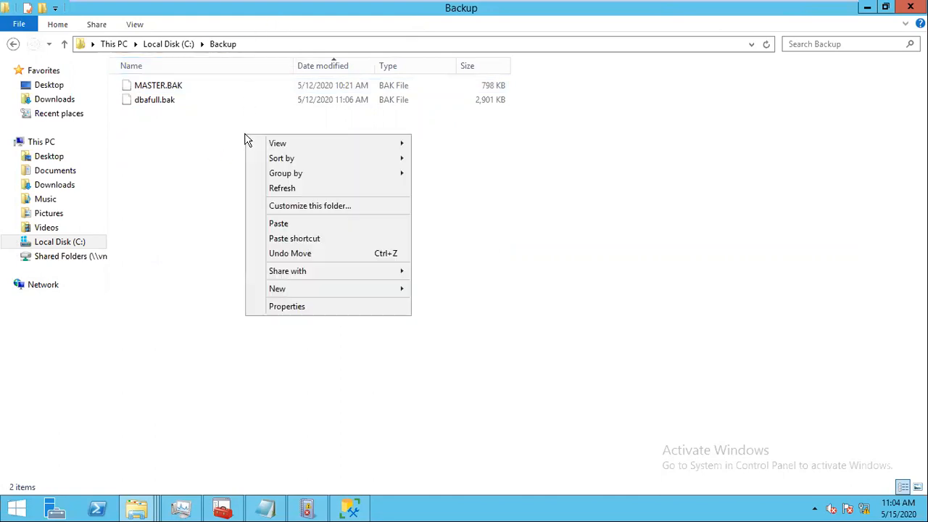
left_click(284, 226)
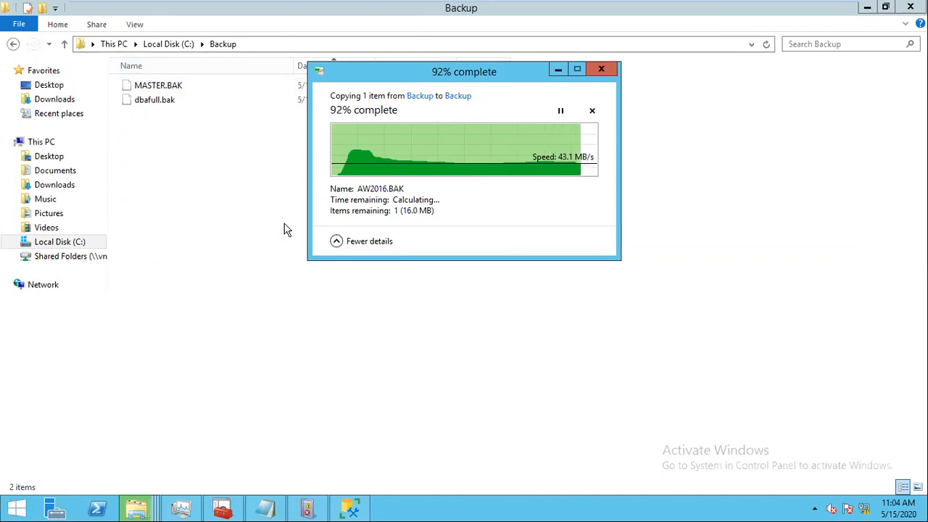
Step: Back in Management Studio, open Restore Database from the Databases folder
left_click(363, 511)
left_click(70, 129)
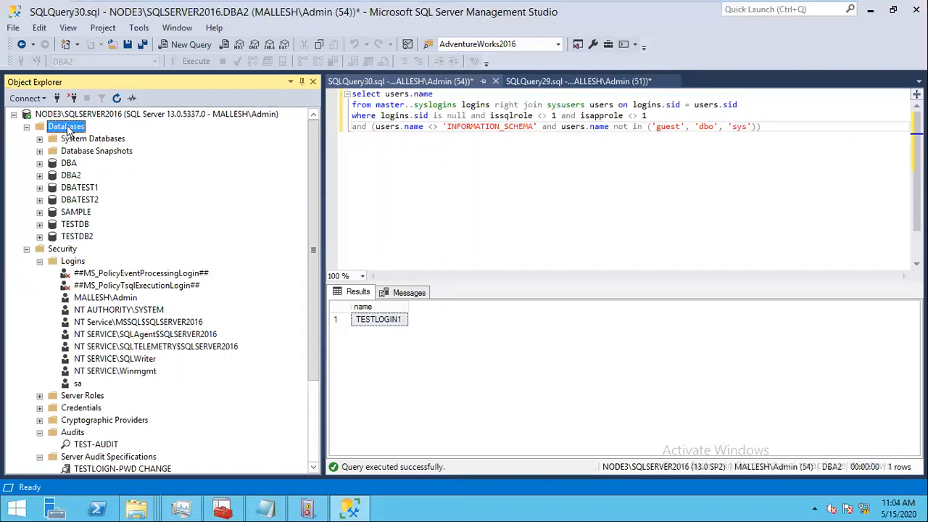
right_click(68, 128)
left_click(118, 168)
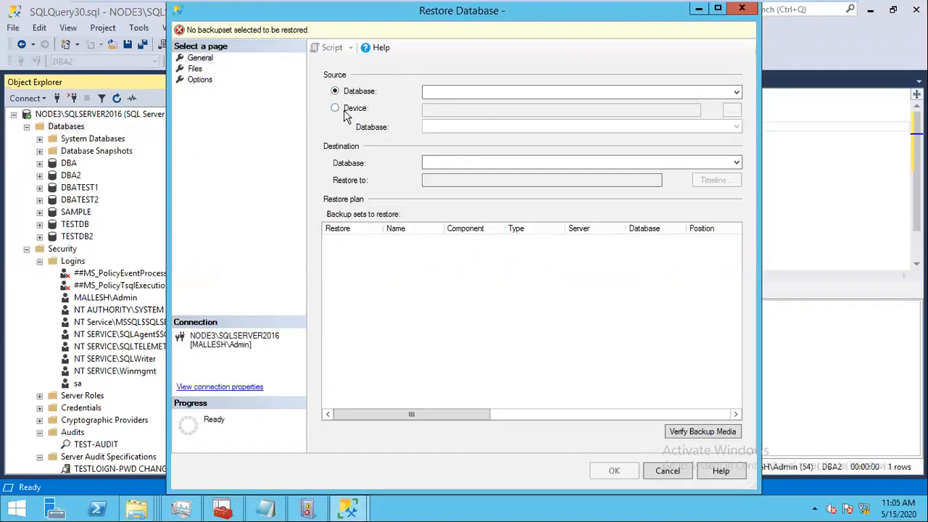
Step: Choose AW2016.BAK from C:\Backup as the backup device to restore from
left_click(347, 110)
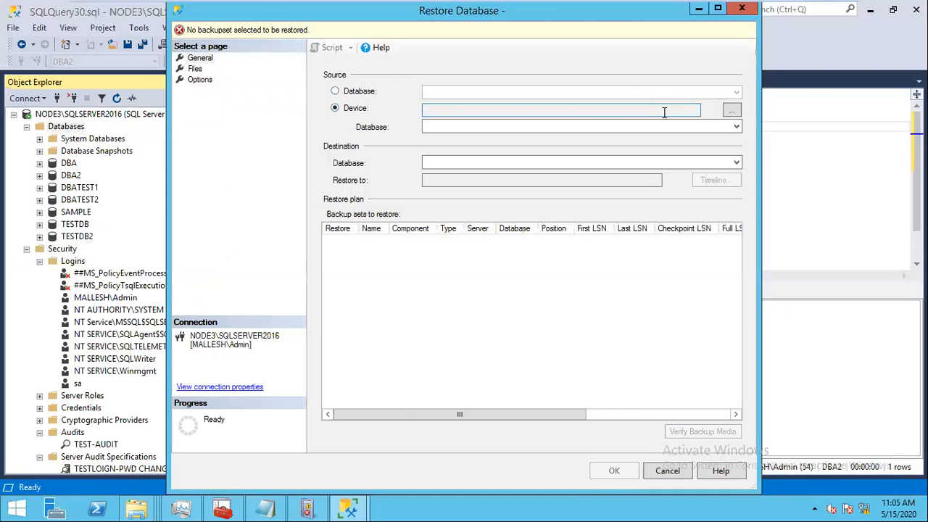
left_click(732, 109)
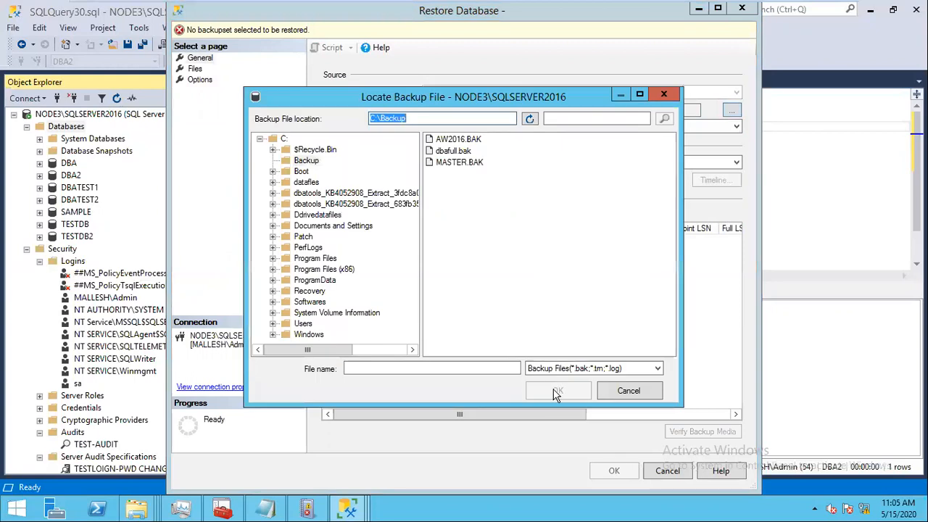
left_click(458, 139)
key("Return")
key("Return")
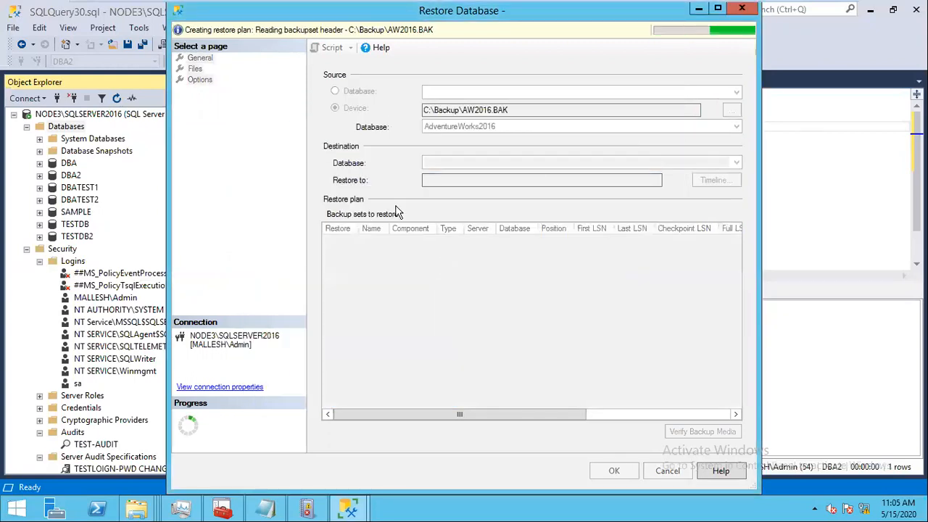
Step: Enable WITH REPLACE, keep the recovery state, review files in C:\Ddrivedatafiles, and run the restore
left_click(198, 80)
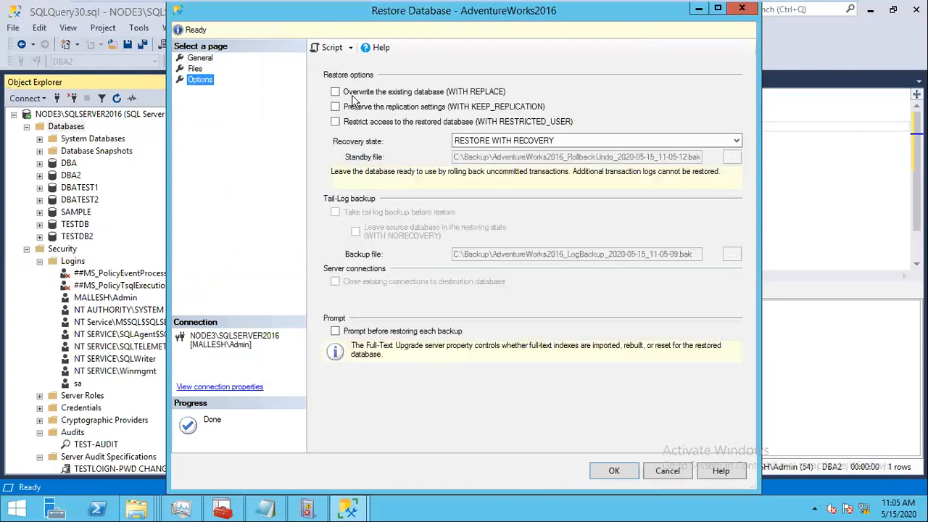
left_click(335, 92)
left_click(513, 140)
left_click(513, 147)
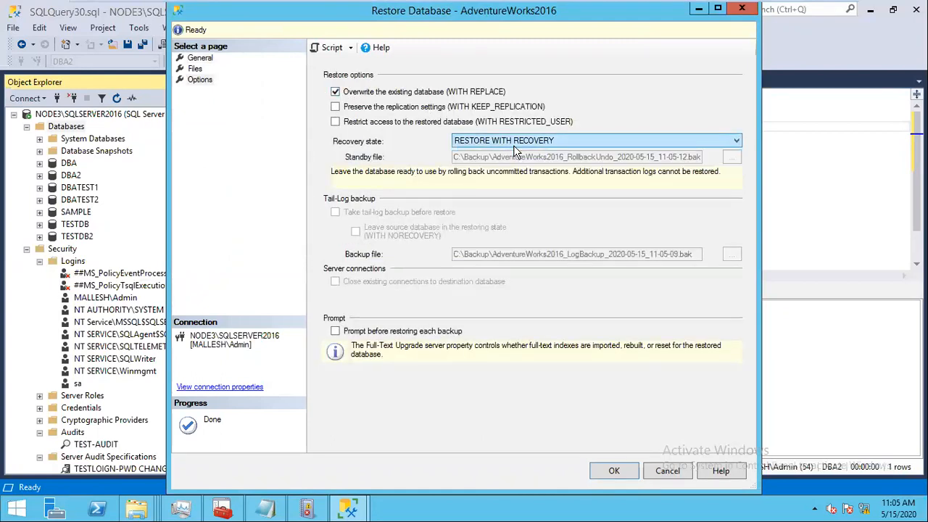
left_click(195, 68)
mouse_move(592, 165)
left_mouse_down()
mouse_move(718, 157)
mouse_move(600, 179)
left_mouse_up()
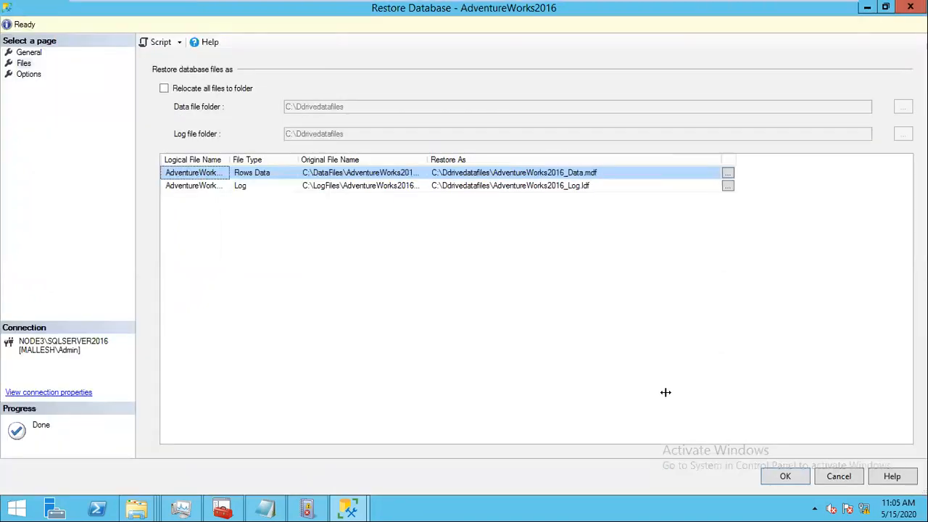
left_click(784, 476)
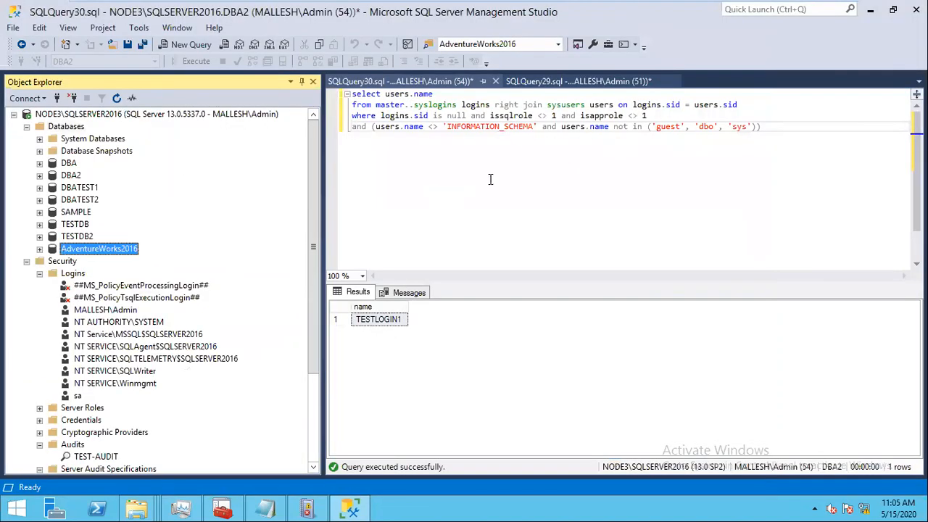
Step: Copy the orphaned-users query into a new query window and run it against AdventureWorks2016
left_click(497, 174)
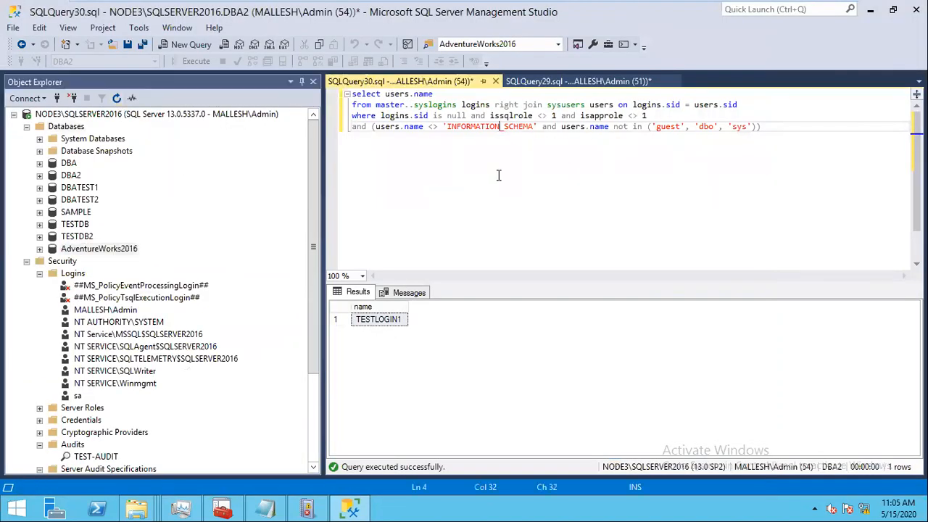
key("ctrl+a")
key("ctrl+c")
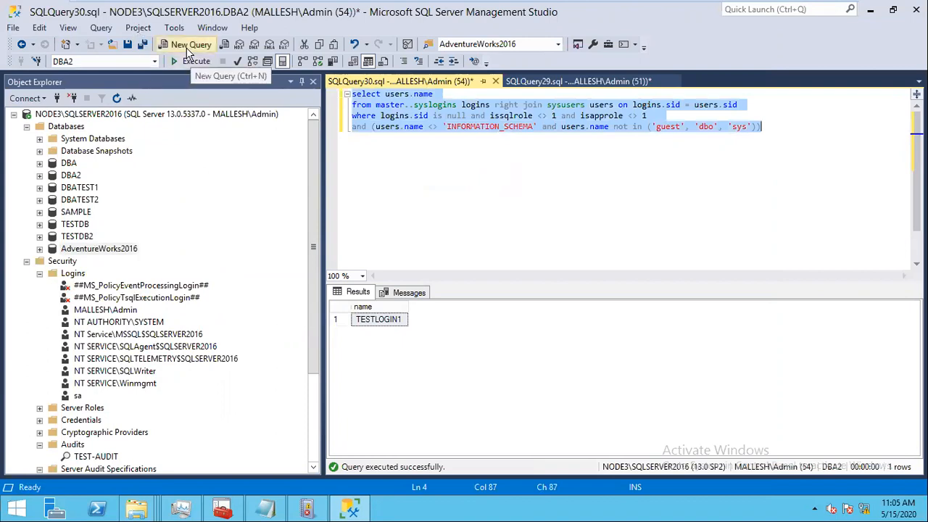
key("ctrl+n")
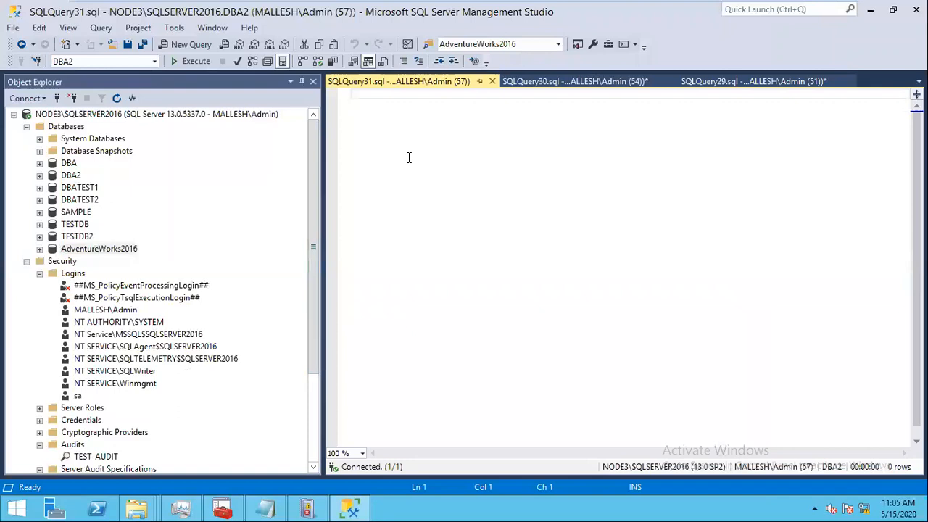
key("ctrl+v")
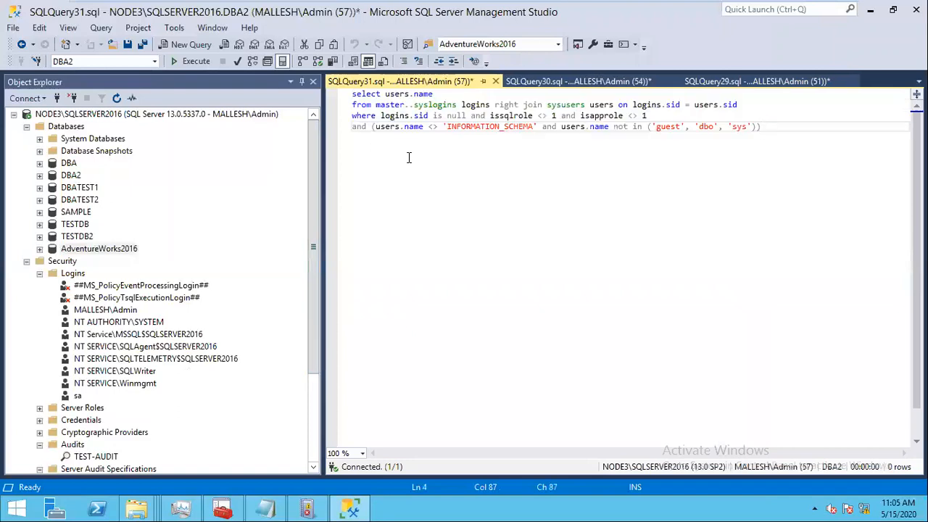
left_click(192, 61)
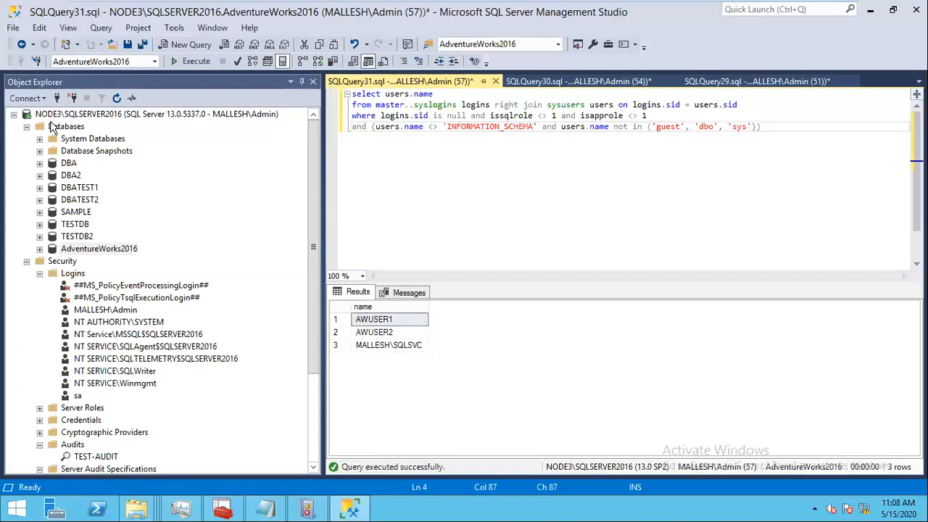
Step: Enter SQL Server authentication login awuser1 and its password in Connect to Server
left_click(58, 97)
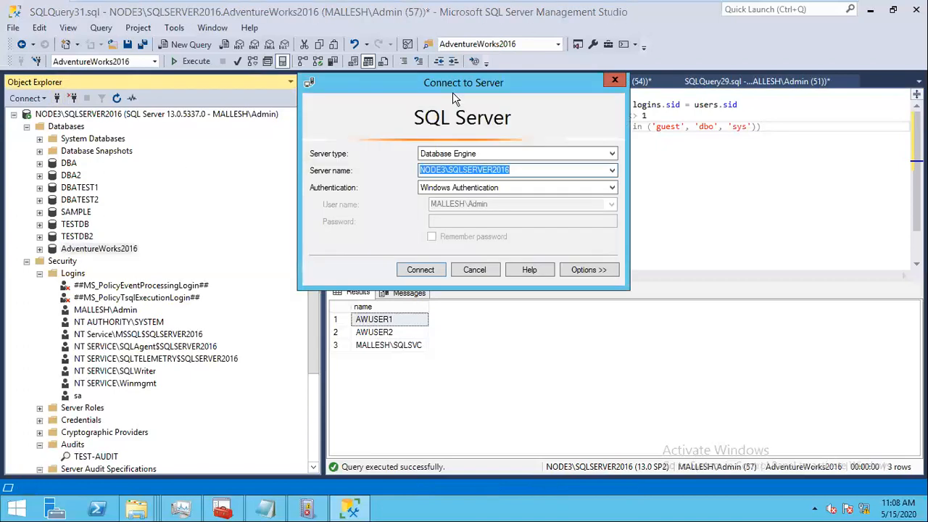
left_click_drag(451, 84, 453, 62)
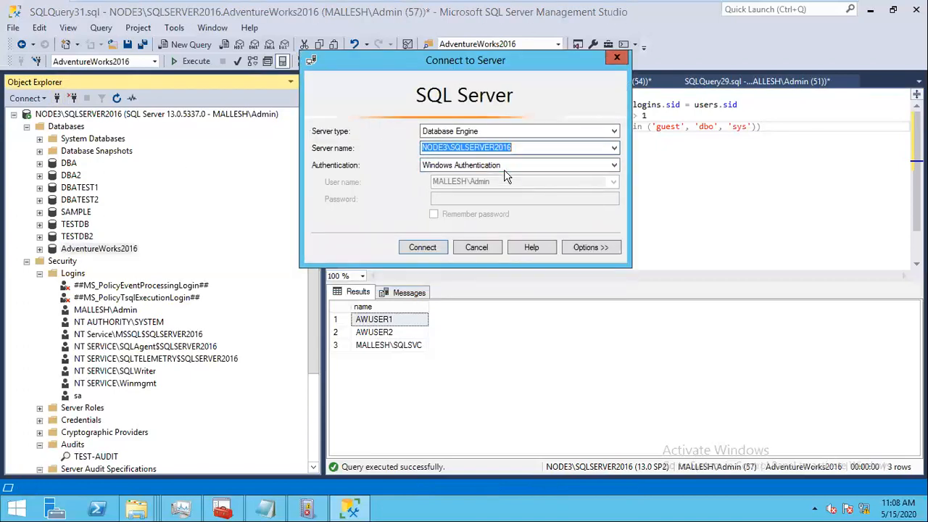
left_click(493, 165)
left_click(490, 186)
double_click(488, 182)
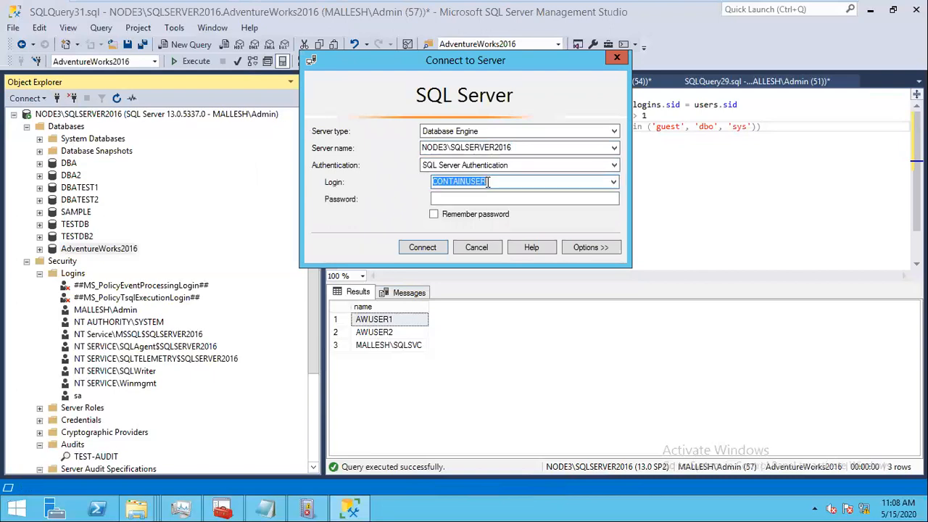
type("awuser")
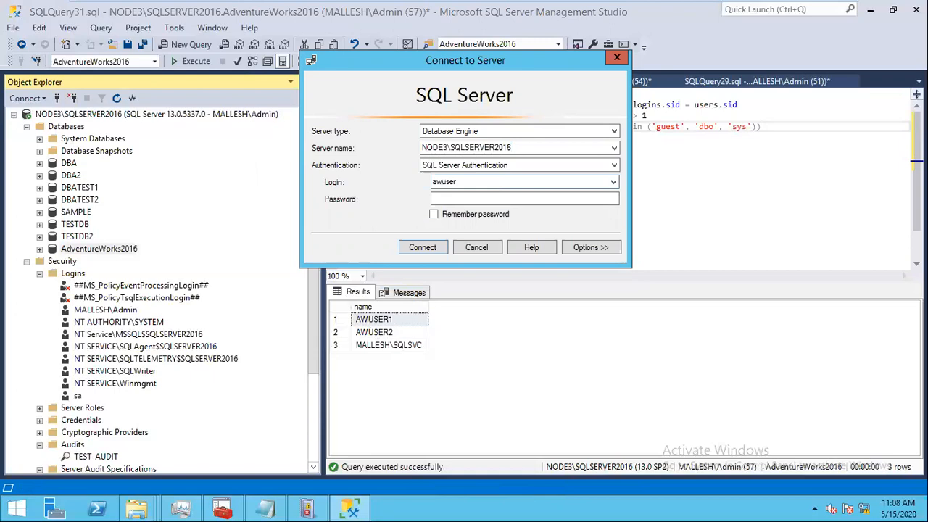
type("1")
key("Tab")
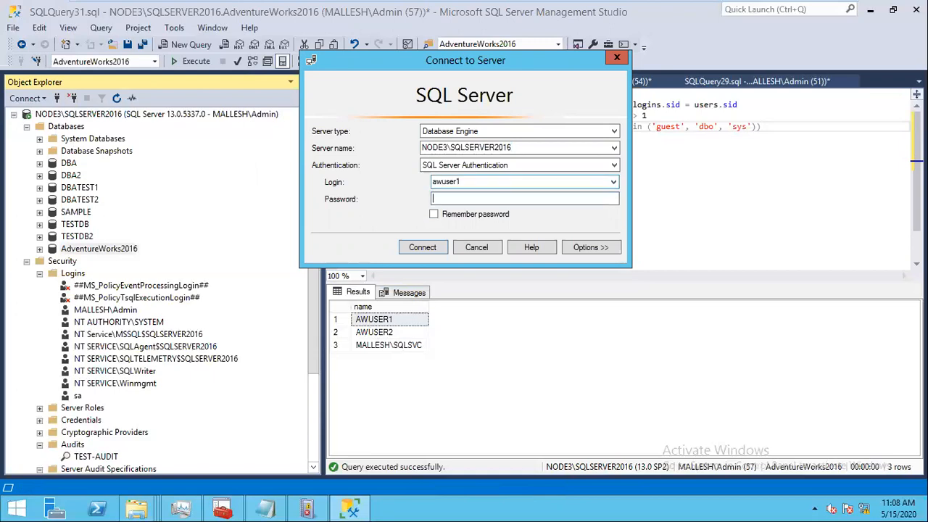
type("*******")
Step: Try connecting twice, dismiss both login-failed errors, and cancel the connection
left_click(435, 250)
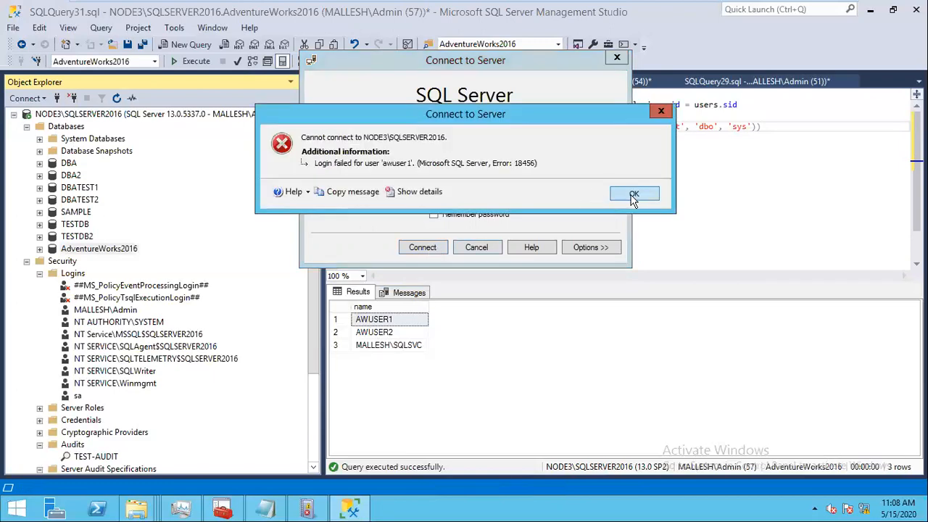
left_click(633, 199)
left_click(440, 251)
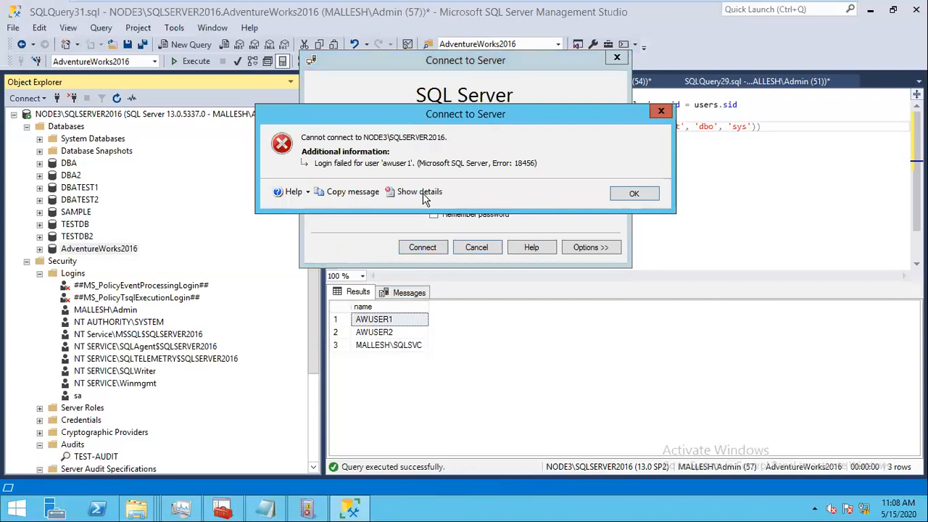
left_click(635, 194)
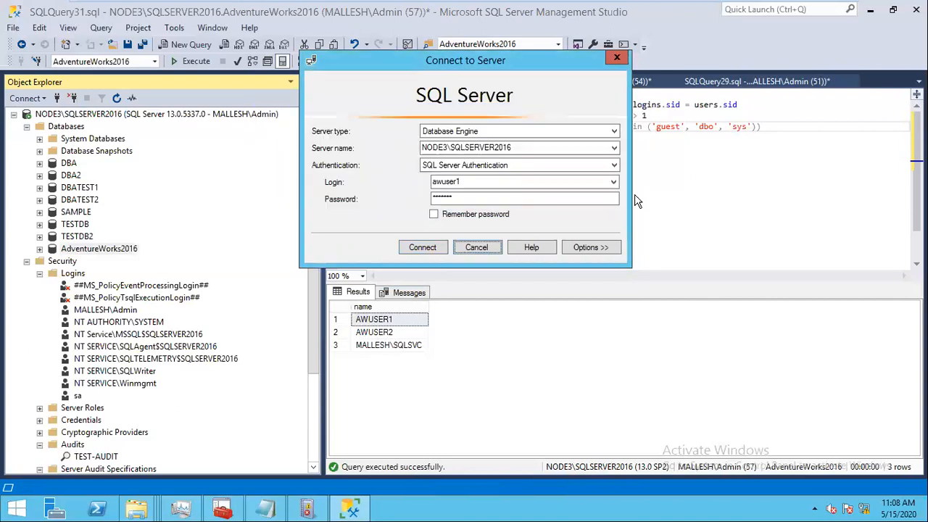
left_click(482, 248)
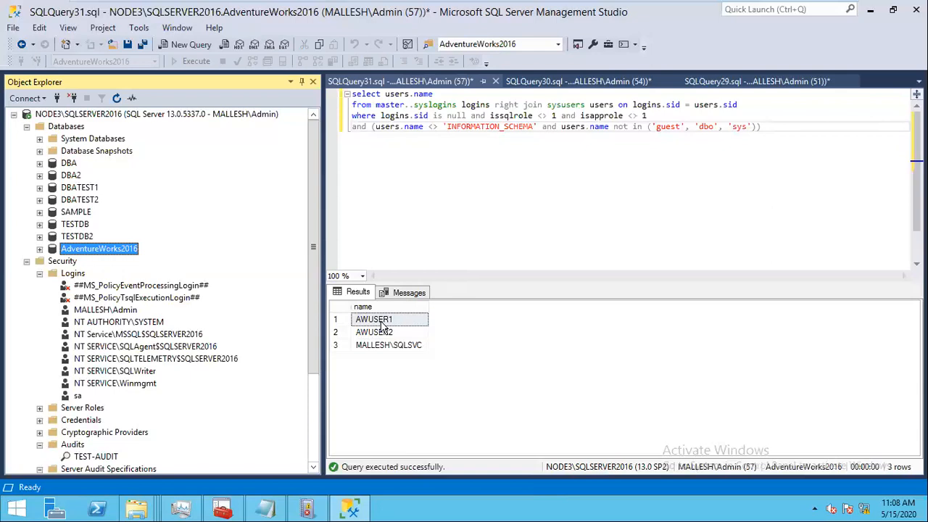
Step: Open the 'Logins and loging roles moving' script in Notepad, select all its text, and return to Node1
mouse_move(811, 14)
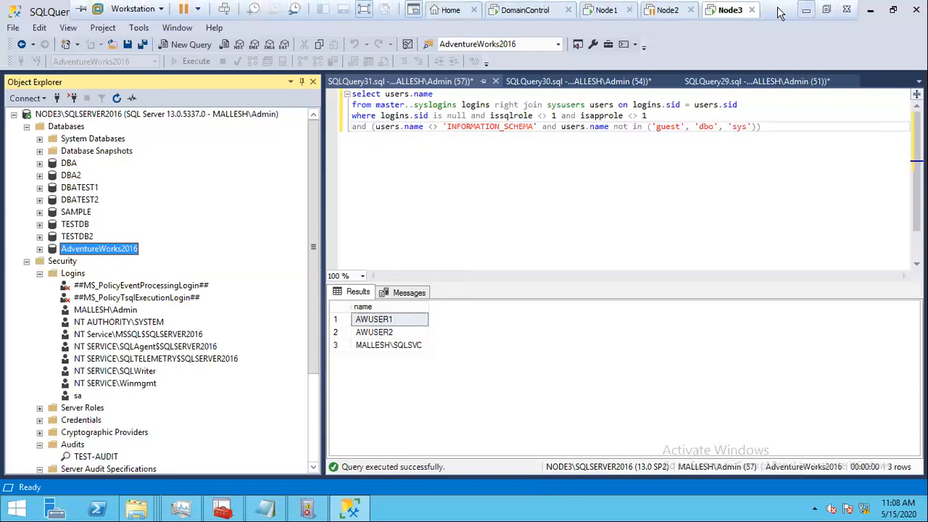
left_click(806, 9)
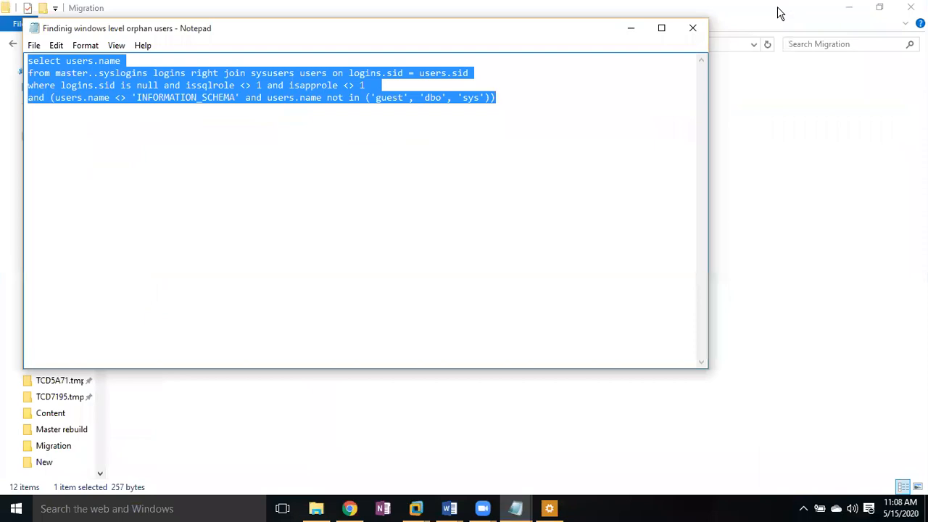
double_click(192, 148)
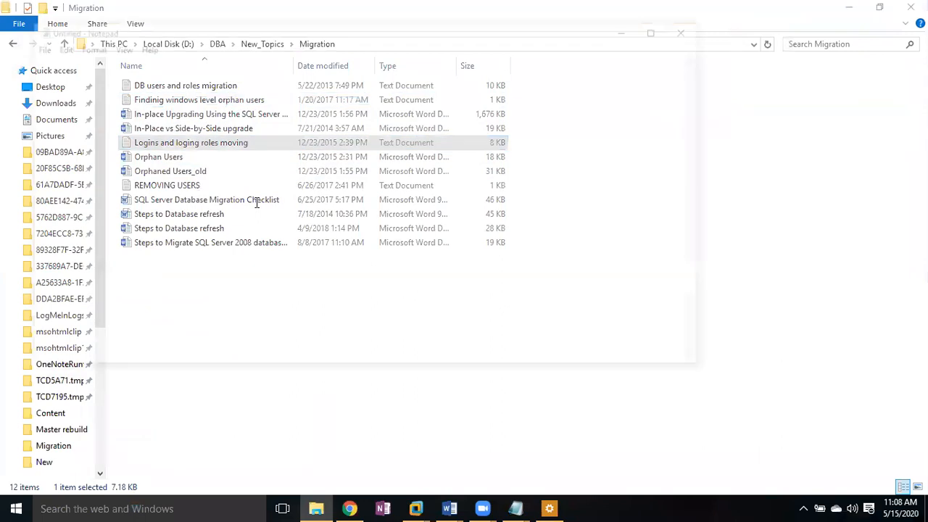
key("ctrl+a")
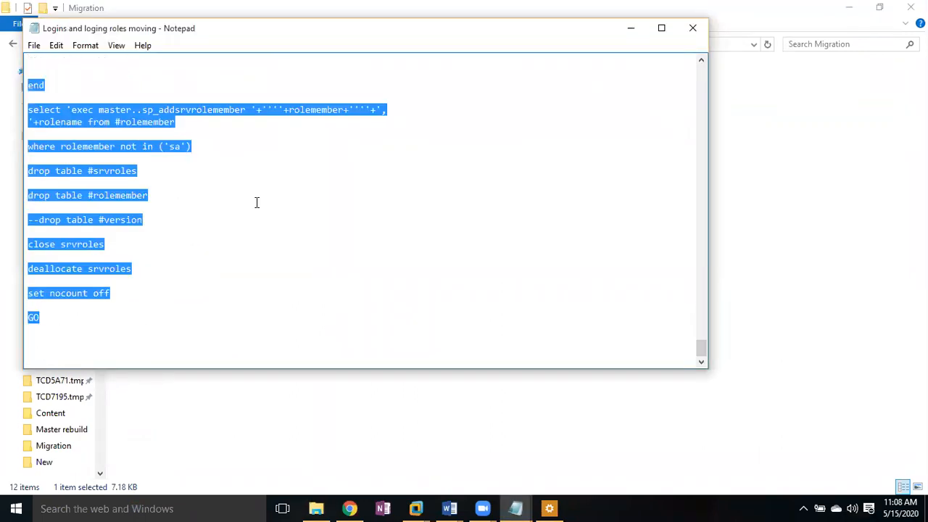
left_click(417, 507)
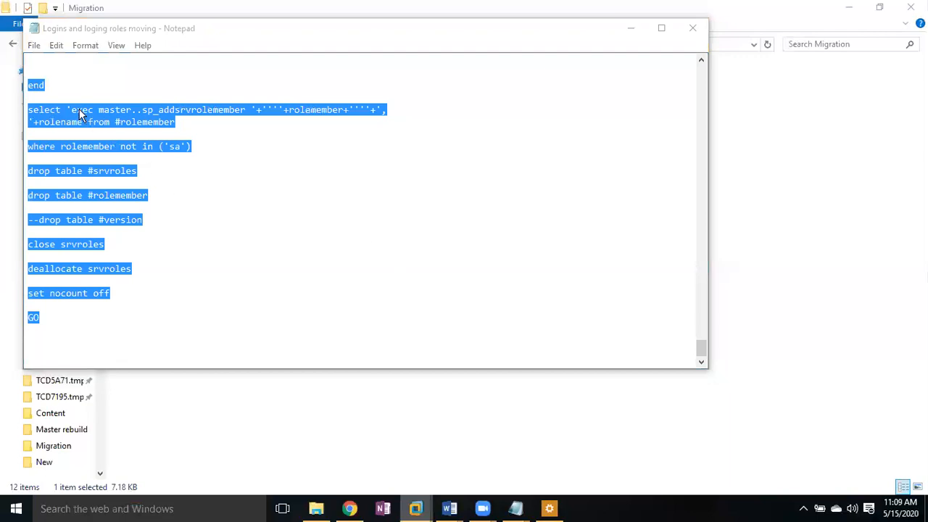
left_click(186, 41)
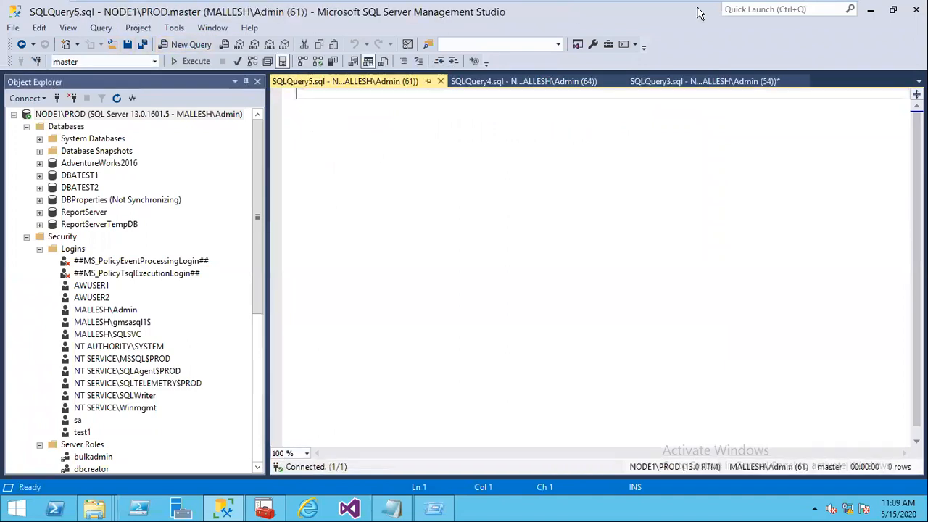
Step: Paste NODE1\PROD into the query and bring the Diff folder Explorer window forward
type("NODE1\\PROD")
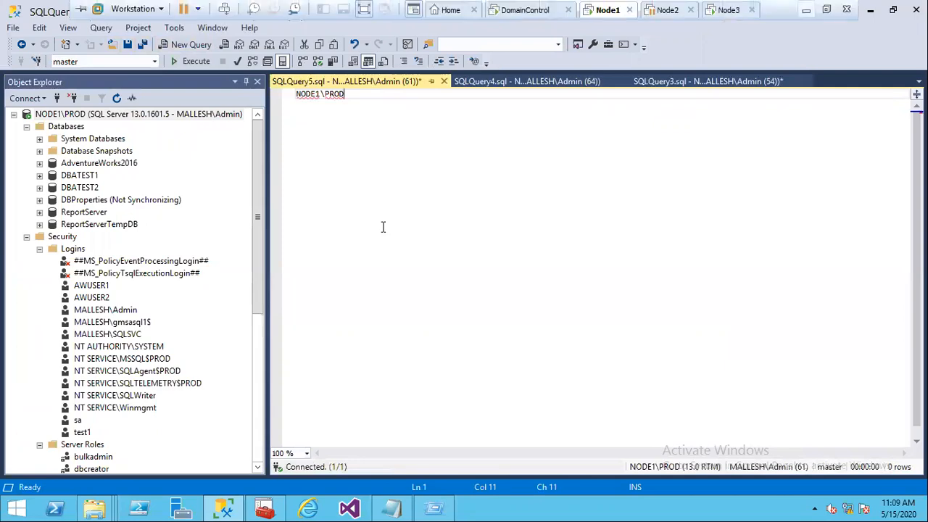
left_click(800, 5)
left_click(416, 508)
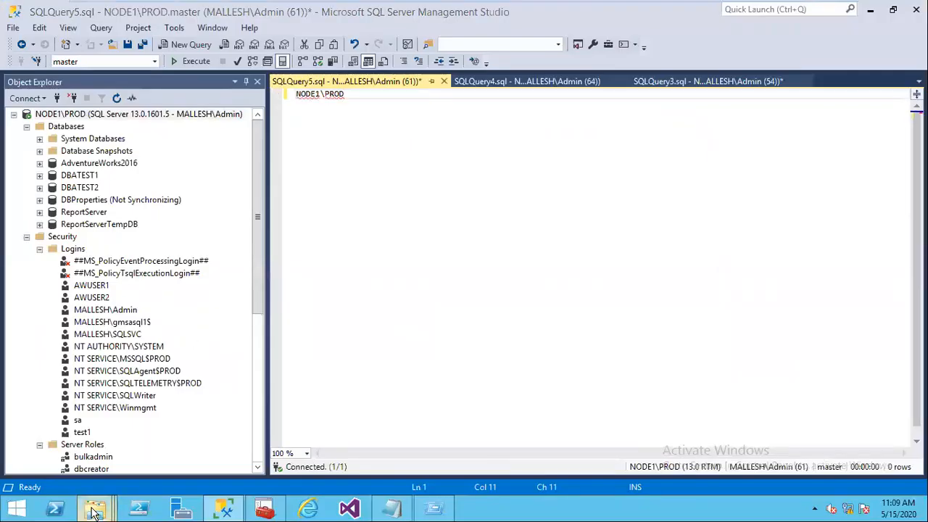
mouse_move(92, 512)
left_click(63, 452)
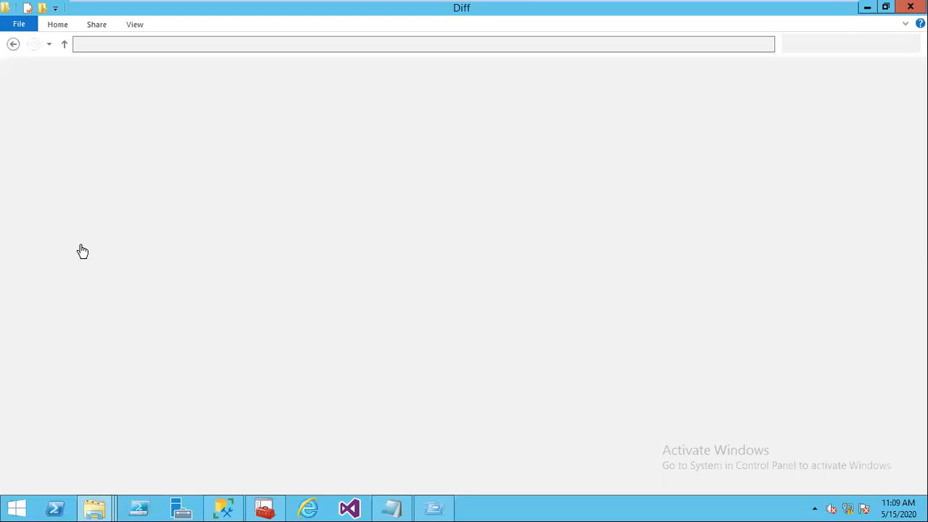
Step: Browse to the SP installers folder on Shared Folders (Z:), then go back to Management Studio
left_click(77, 245)
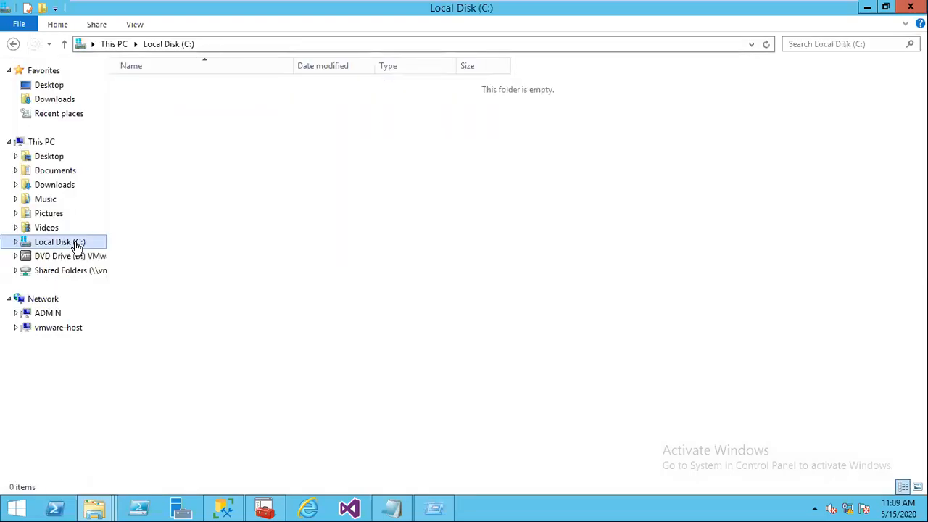
left_click(118, 48)
double_click(203, 254)
double_click(132, 89)
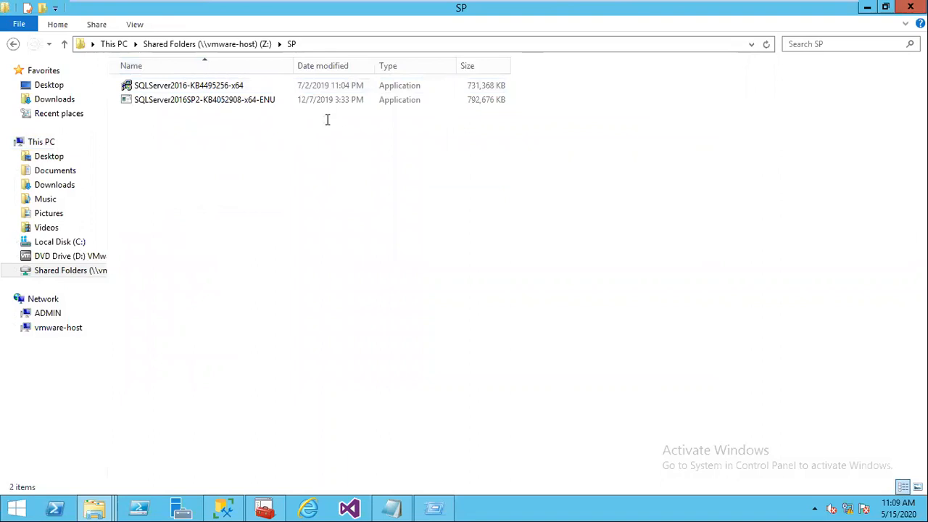
key("alt+Tab")
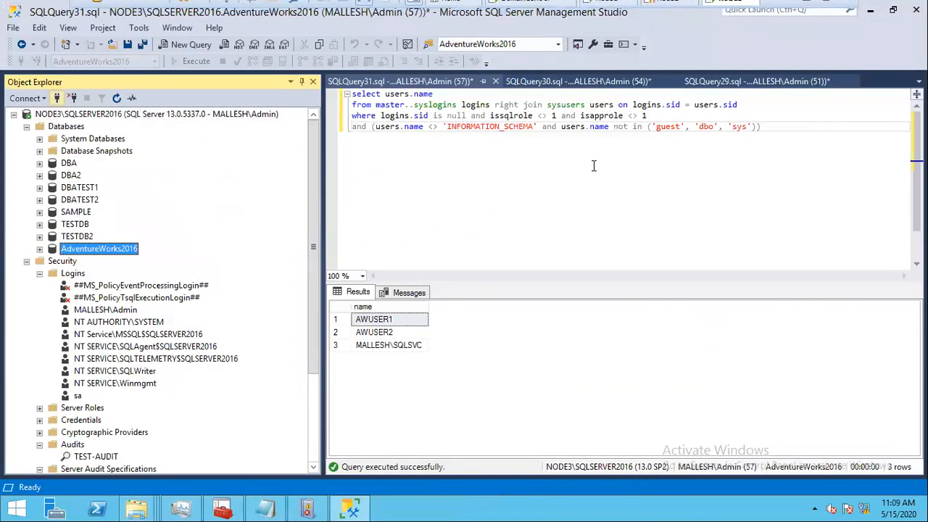
Step: Connect Object Explorer to the node1\prod server, then switch to the migration script to copy it
left_click(612, 171)
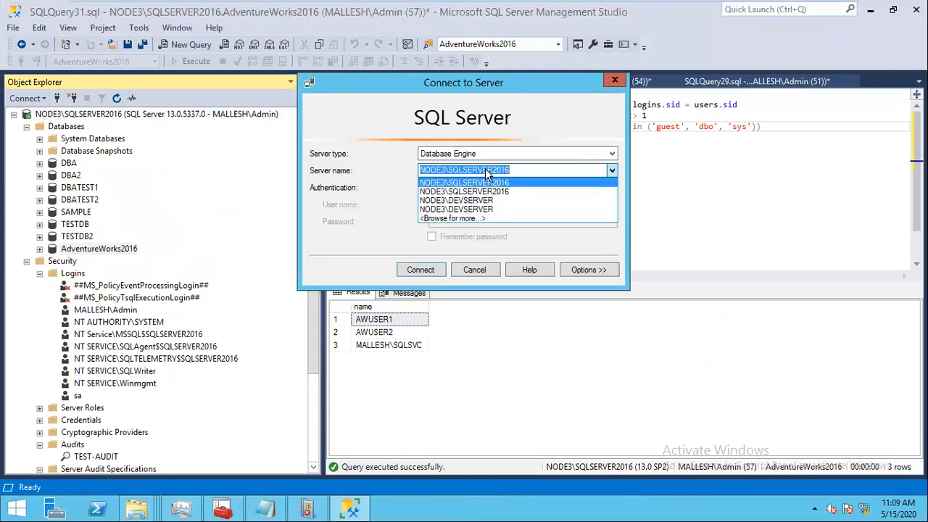
type("node1\\prod")
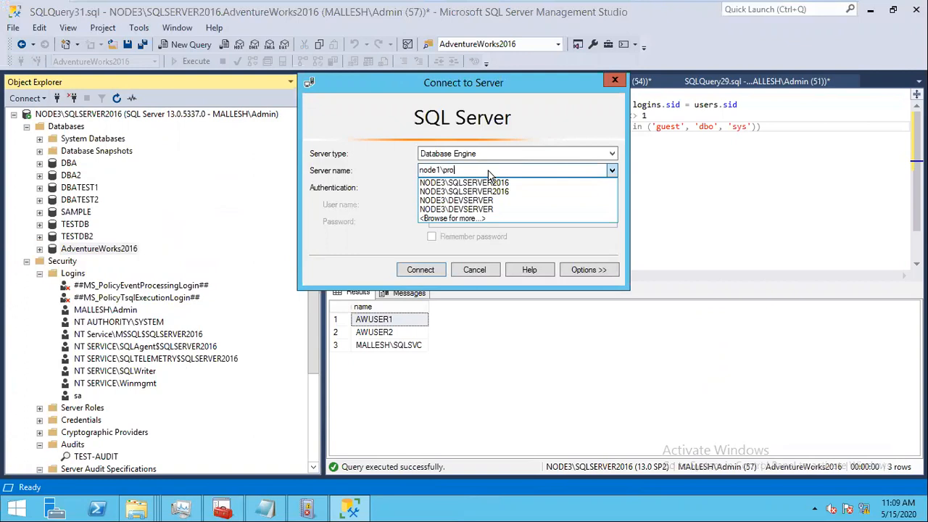
left_click(431, 254)
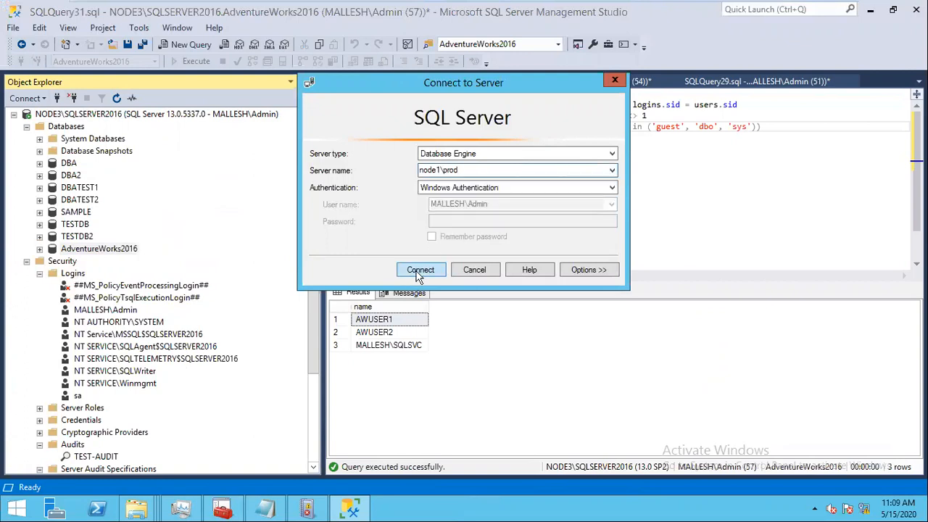
left_click(420, 270)
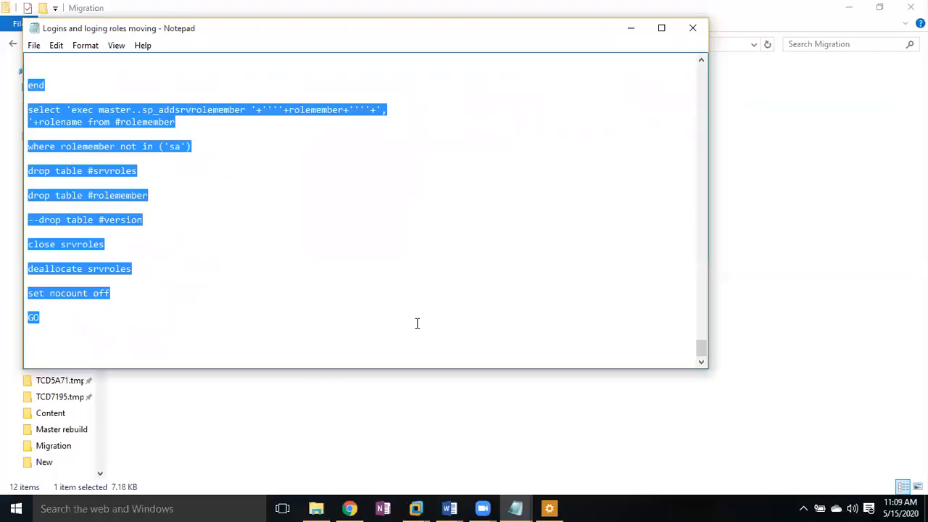
left_click(386, 509)
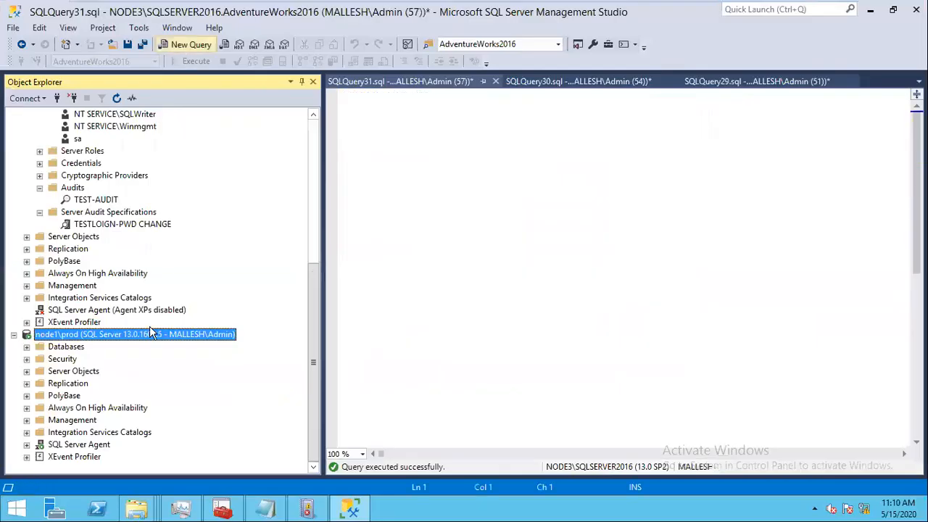
Step: Run the migration script in a new node1\prod query and select all generated login and sysadmin statements
key("ctrl+n")
key("ctrl+v")
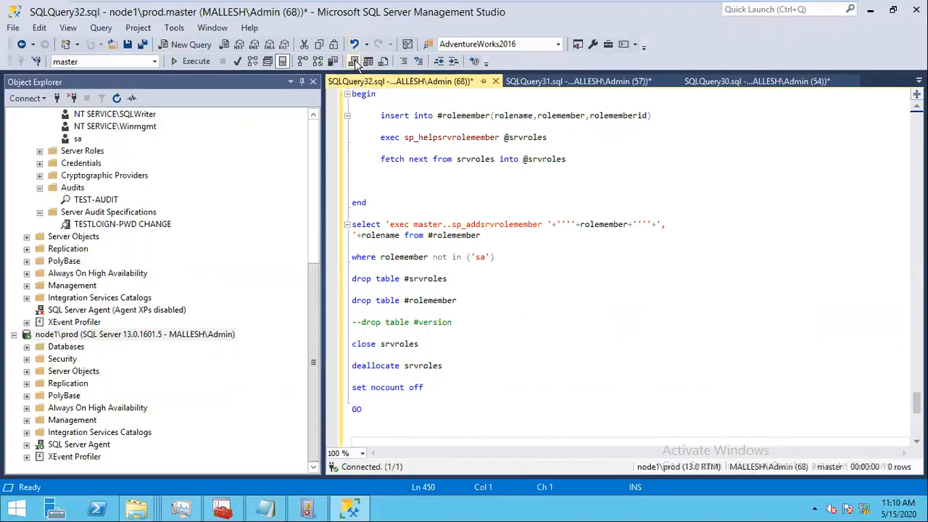
left_click(195, 61)
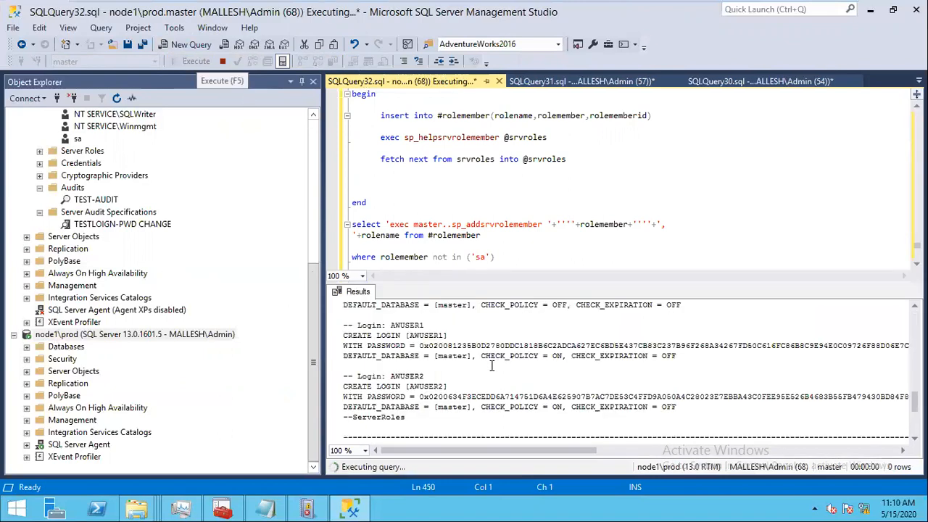
key("ctrl+a")
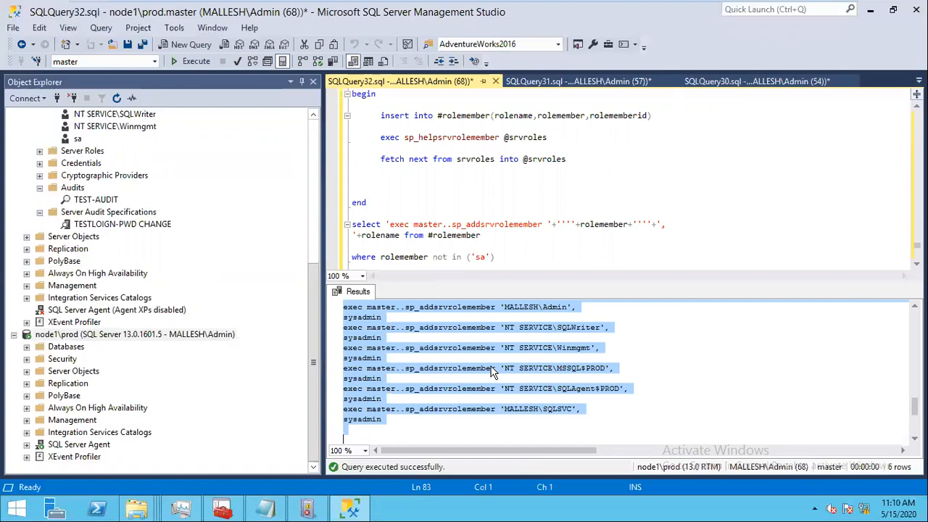
key("super+r")
Step: Paste the generated CREATE LOGIN and sp_addsrvrolemember statements into a new maximized Notepad document
type("notepad")
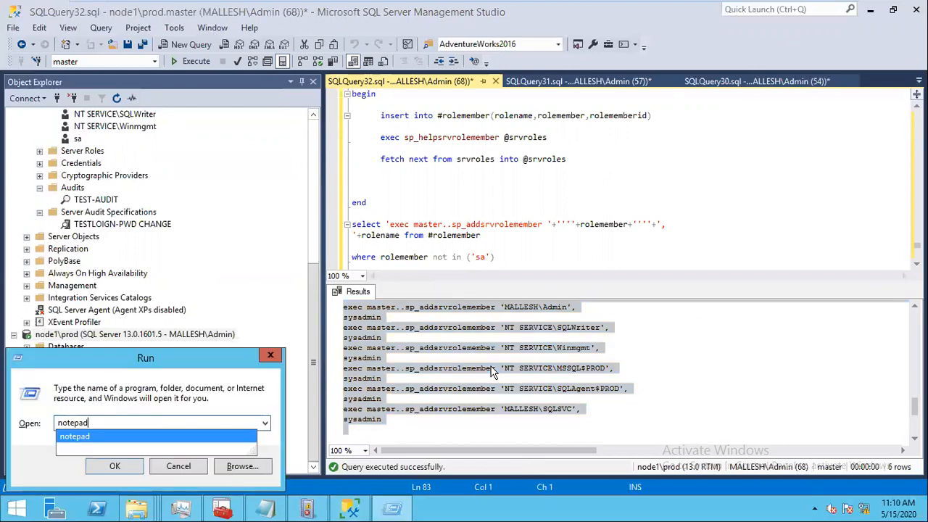
key("Return")
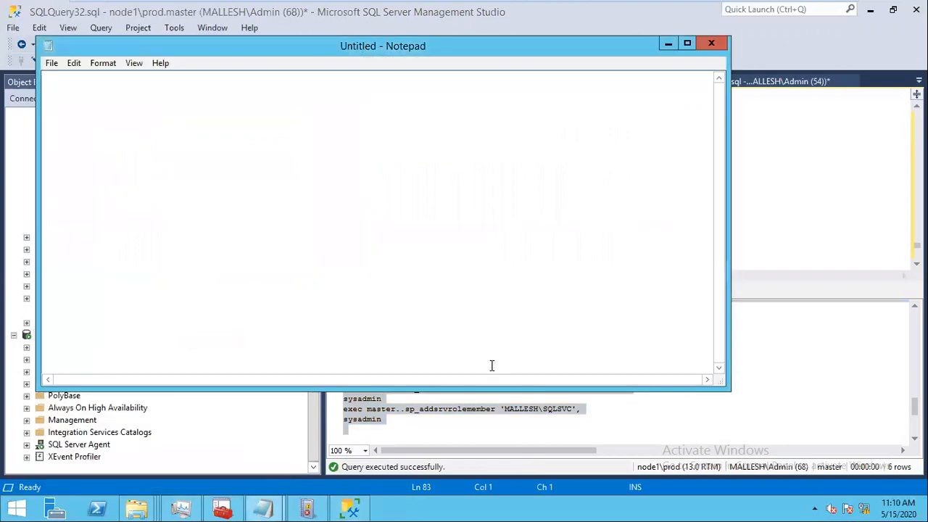
key("ctrl+v")
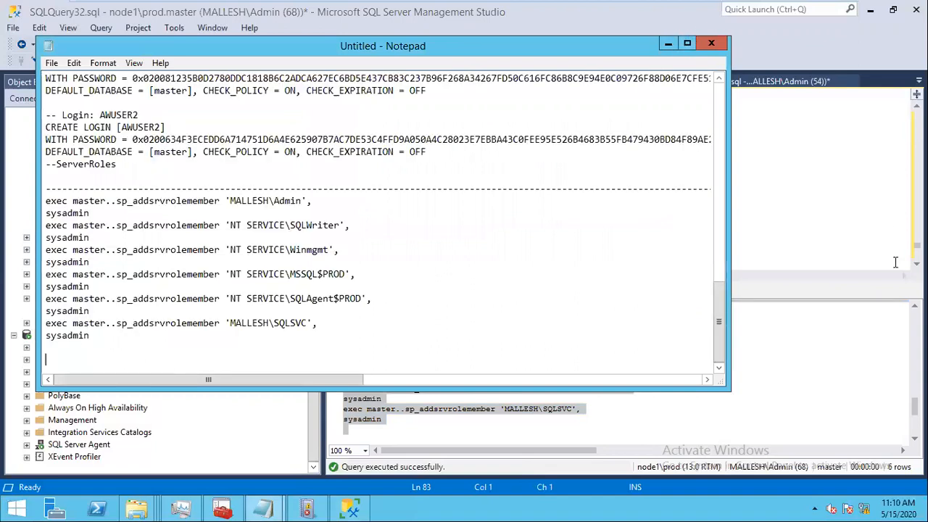
left_click(687, 42)
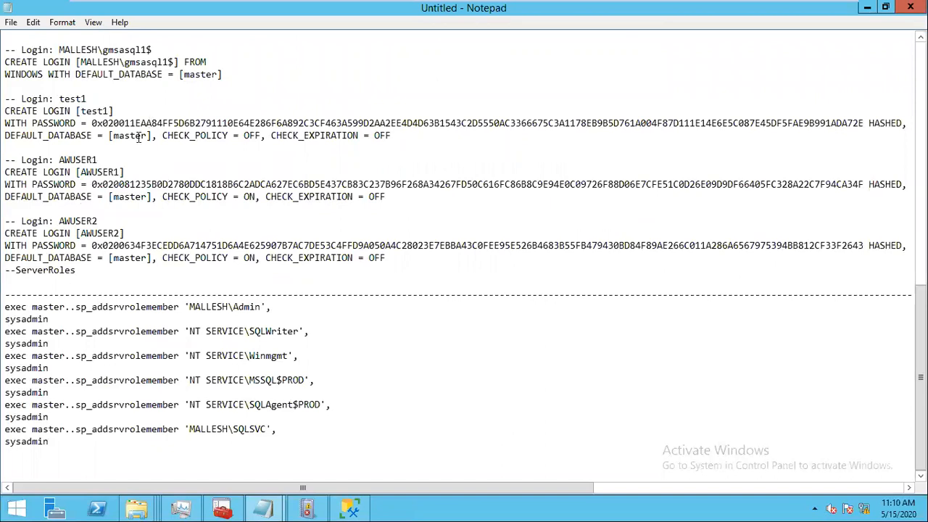
Step: Review the AWUSER1 and AWUSER2 login blocks, highlighting AWUSER1's password hash and default database
left_click_drag(6, 159, 59, 159)
left_click_drag(225, 231, 222, 229)
left_click(72, 183)
left_click_drag(92, 182, 527, 200)
left_click(425, 217)
left_click_drag(398, 487, 403, 487)
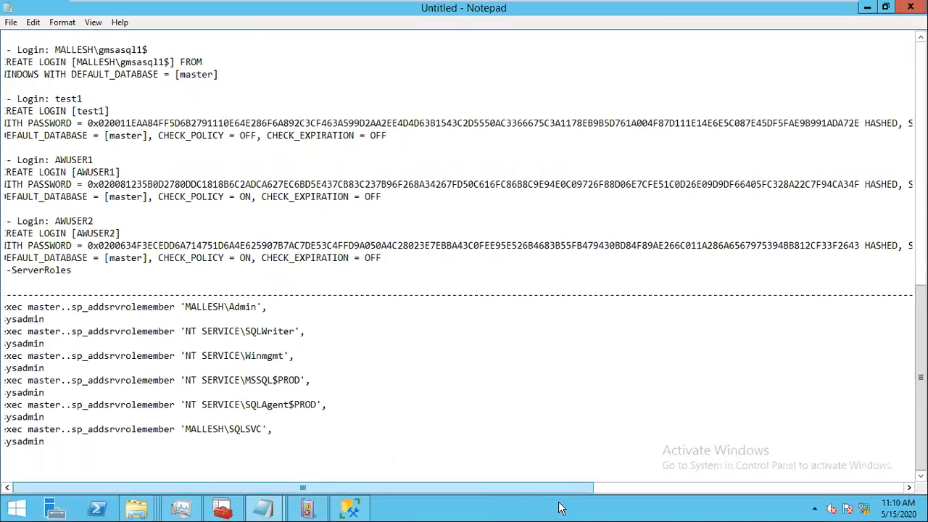
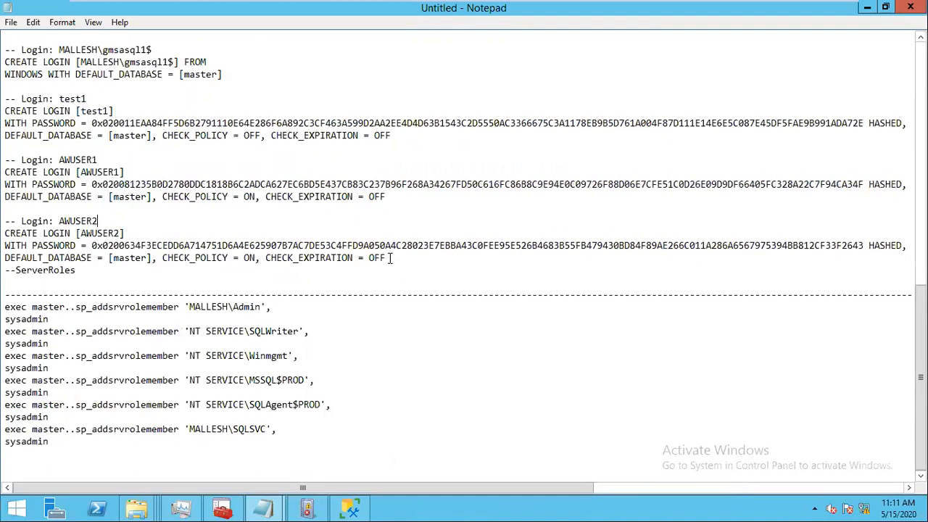
Step: Copy the AWUSER1 and AWUSER2 CREATE LOGIN blocks from Notepad and return to Management Studio
left_click_drag(386, 258, 5, 162)
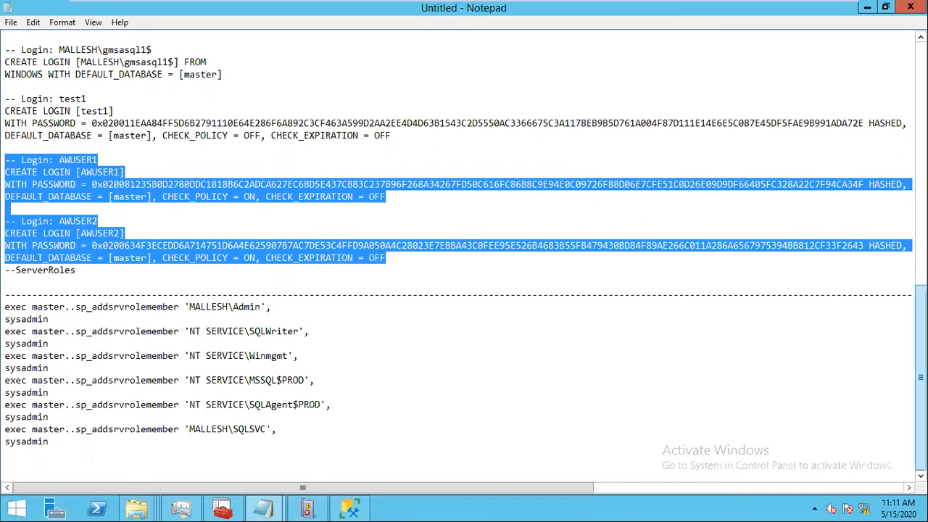
left_click_drag(921, 377, 920, 332)
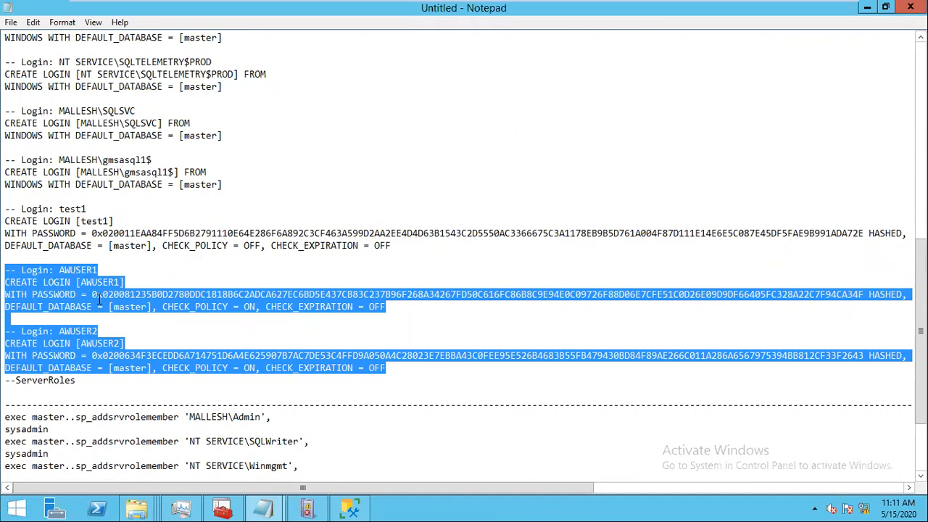
left_click(350, 508)
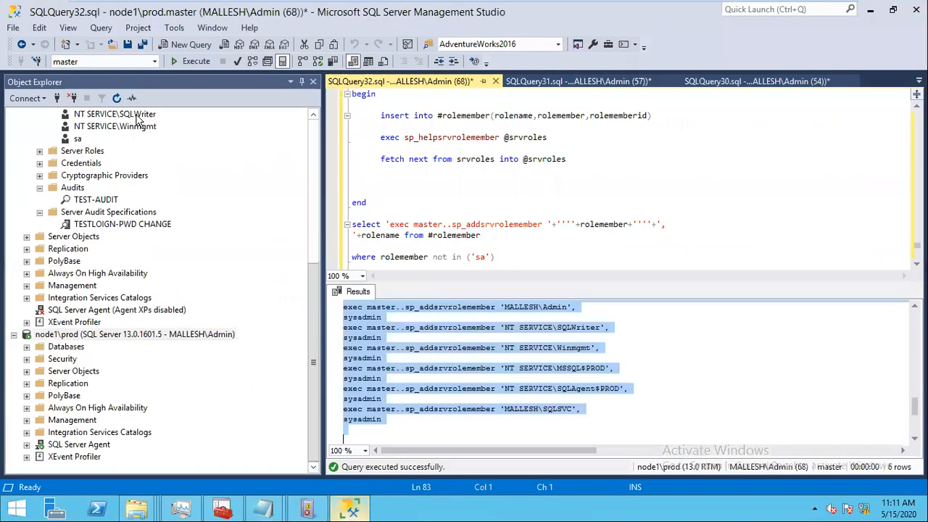
scroll(123, 119, "up", 9)
Step: Open a new query on NODE3 and paste the AWUSER1 and AWUSER2 login scripts
left_click(124, 116)
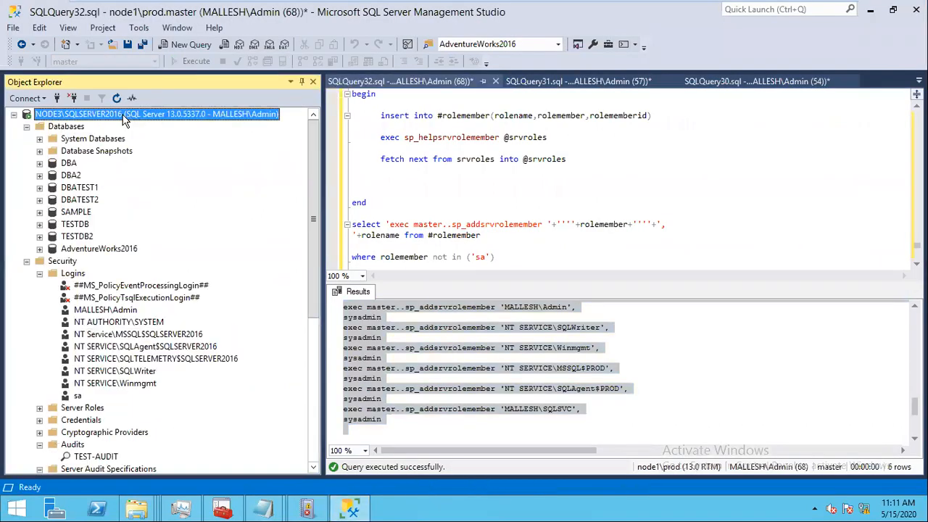
left_click(182, 46)
key("ctrl+v")
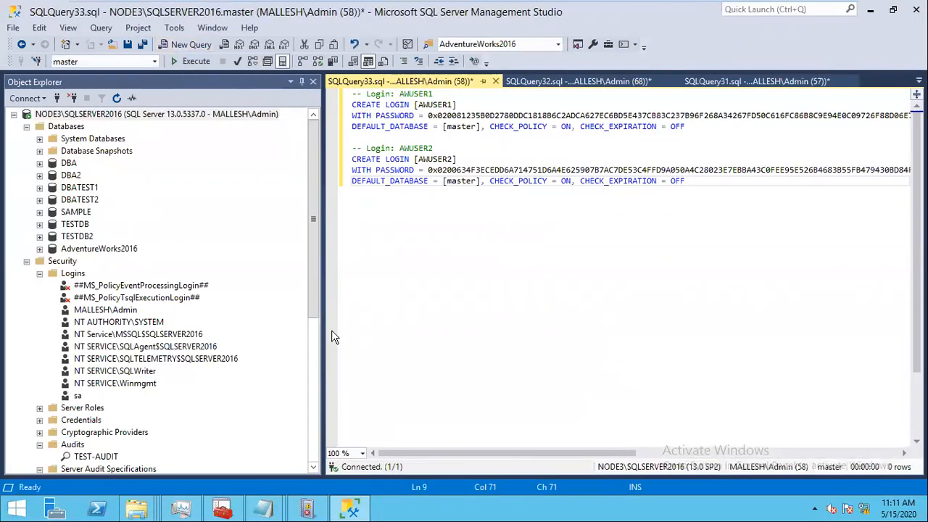
Step: Copy the SQLSVC service login block from Notepad and append it below the AWUSER2 script
mouse_move(263, 507)
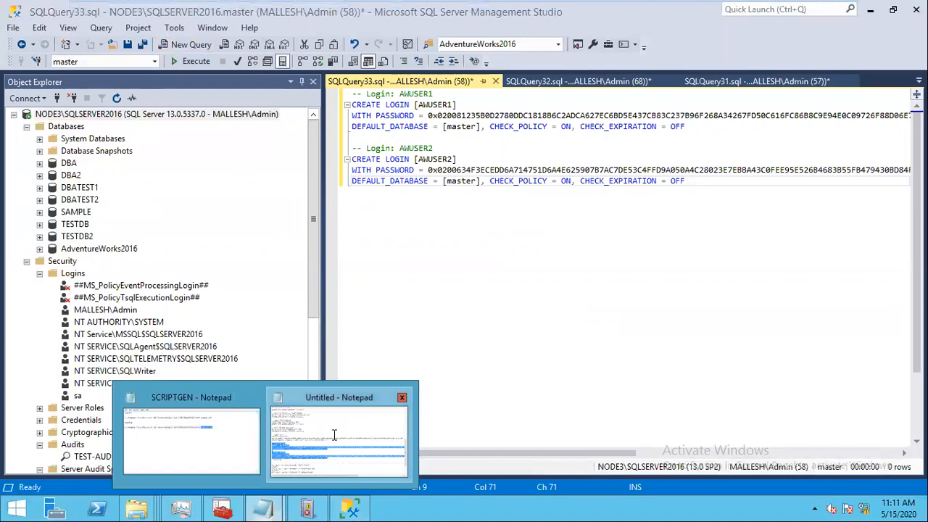
left_click(335, 434)
left_click_drag(230, 143, 6, 114)
key("ctrl+c")
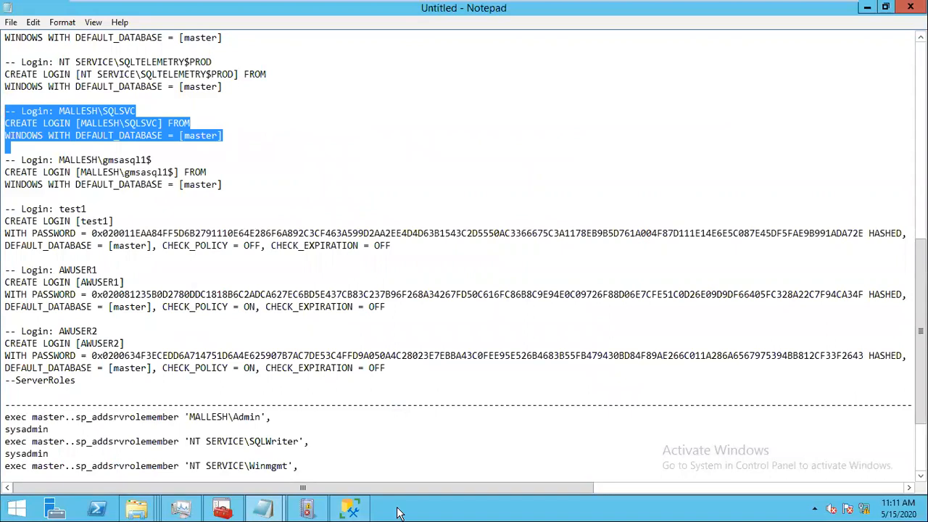
left_click(350, 510)
key("Return")
key("ctrl+v")
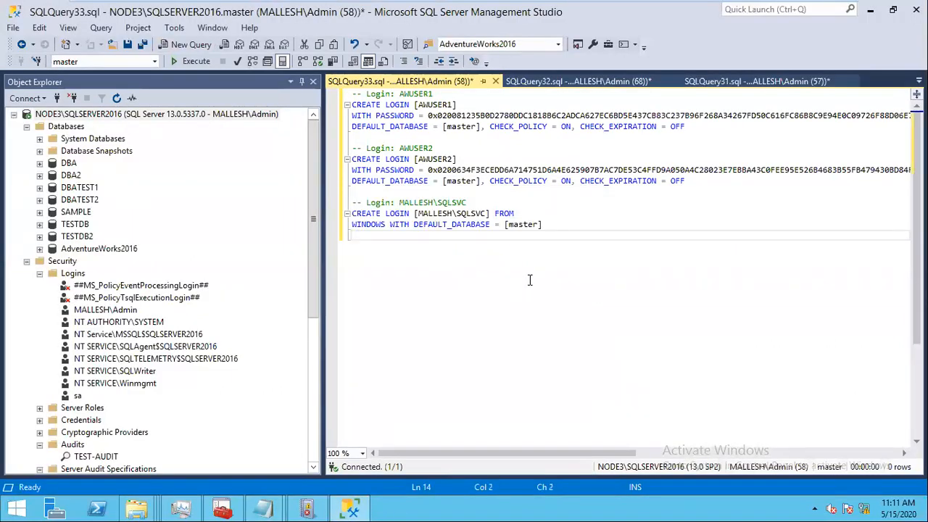
Step: Execute the full login creation script against NODE3\SQLSERVER2016
left_click_drag(567, 226, 339, 88)
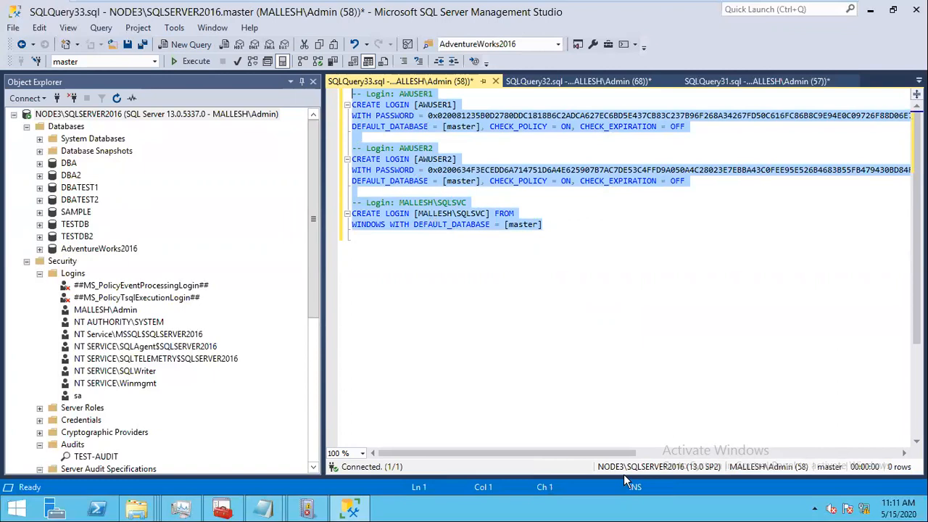
left_click(198, 62)
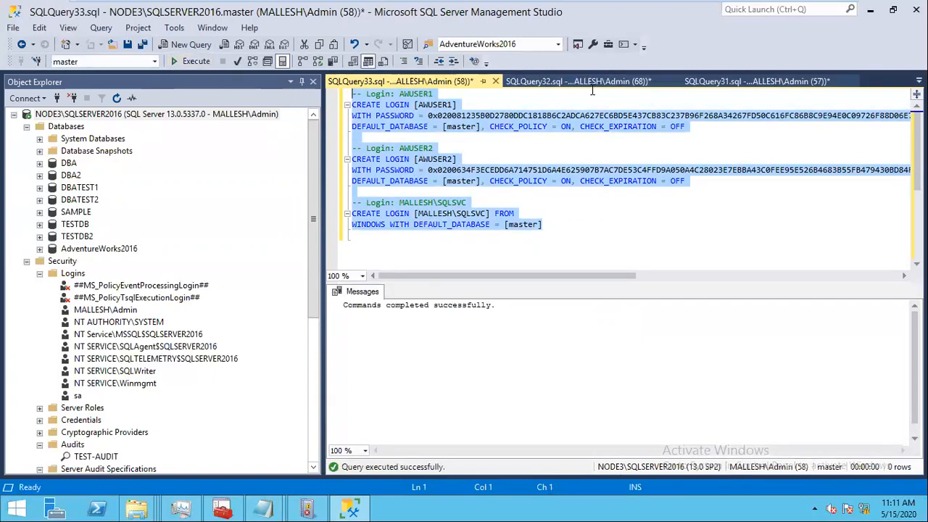
left_click(583, 82)
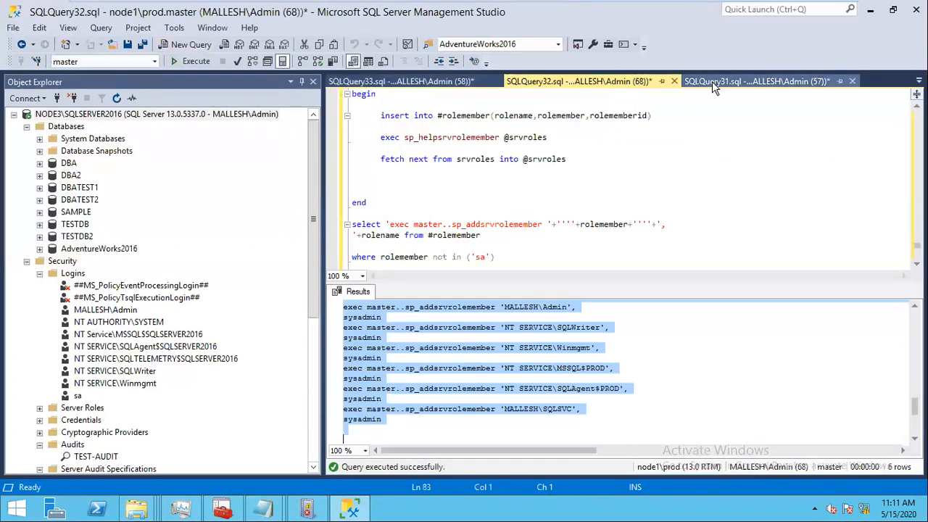
Step: Rerun the orphaned-users query in SQLQuery31, which now returns 0 rows
left_click(712, 81)
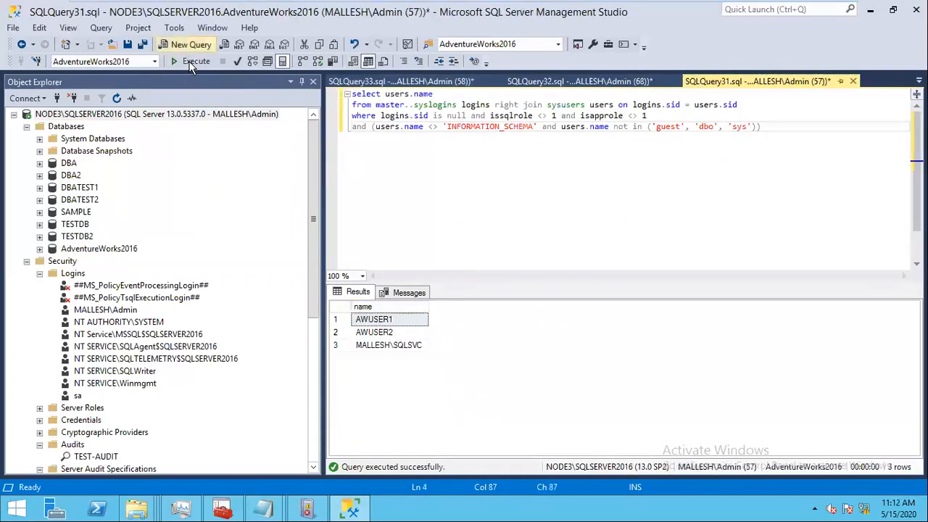
left_click(194, 62)
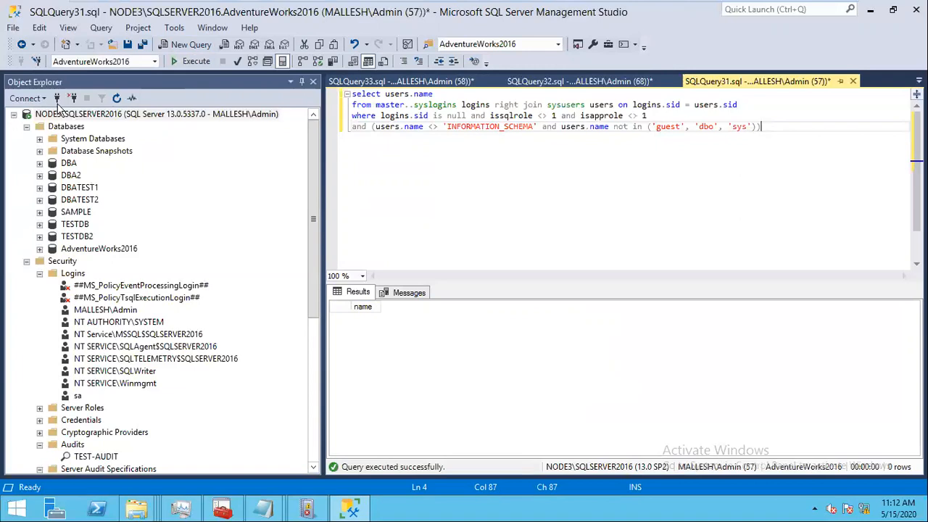
Step: Start a NODE3\SQLSERVER2016 connection using SQL Server Authentication with login awuser1
left_click(107, 116)
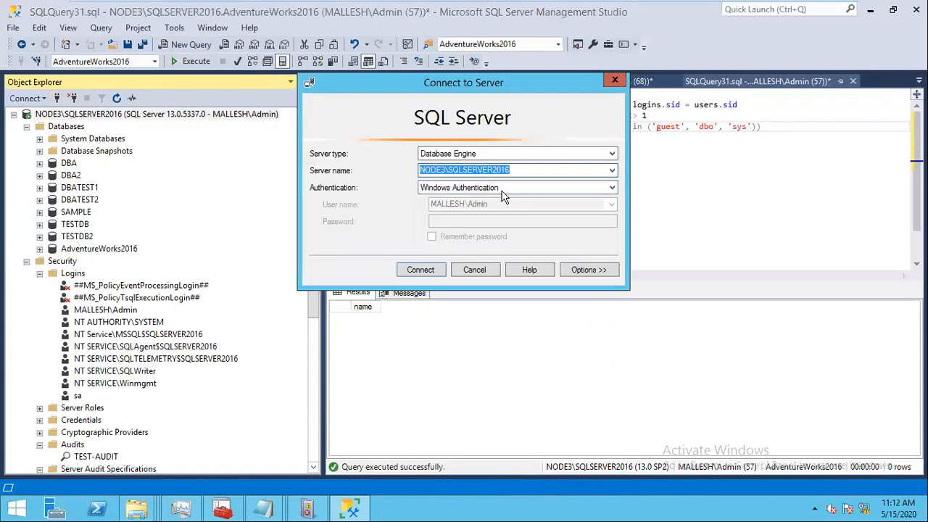
left_click(501, 190)
left_click(492, 191)
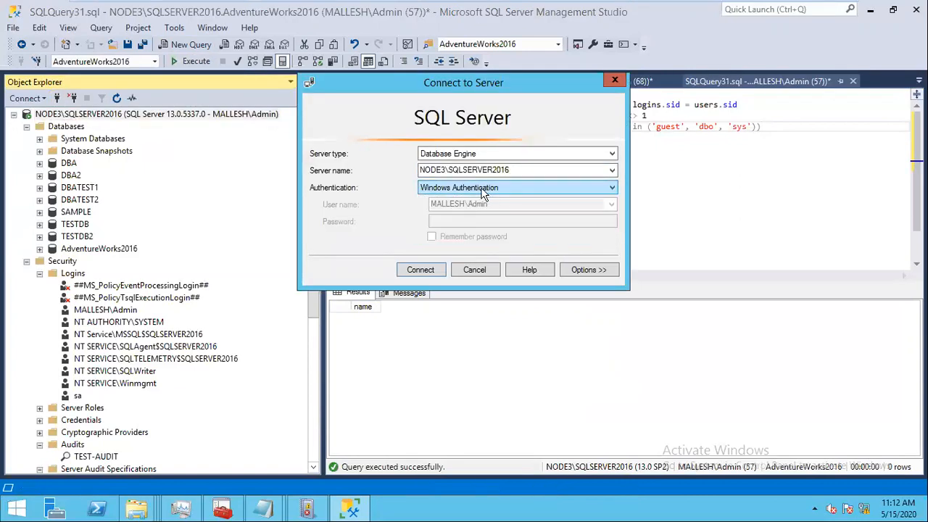
left_click(481, 190)
left_click(475, 209)
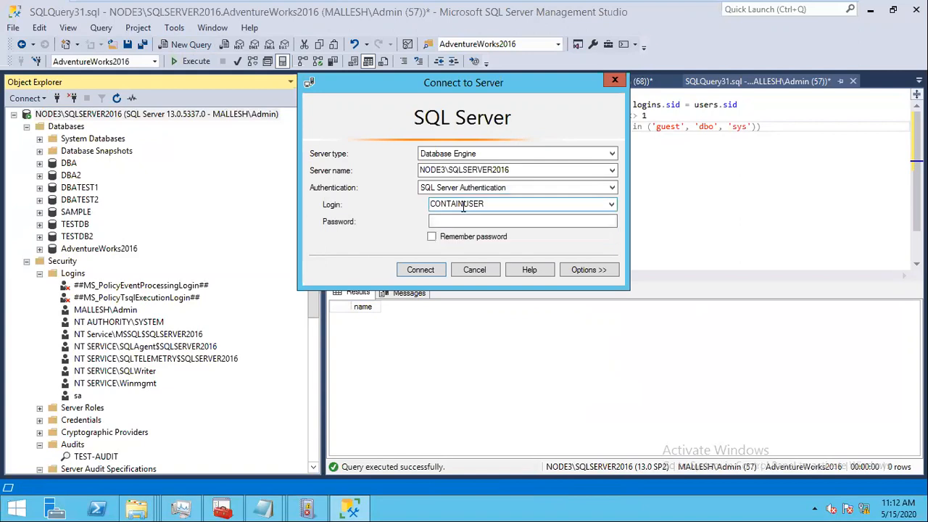
key("Tab")
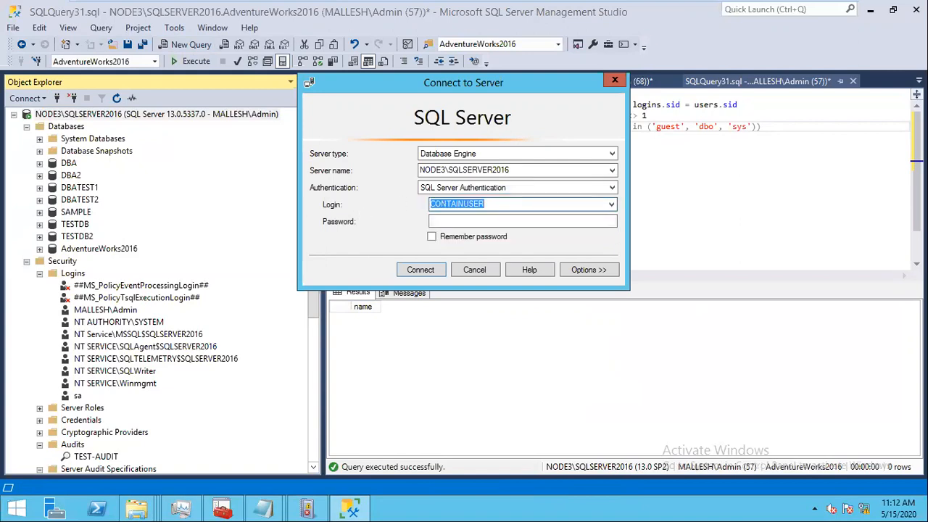
type("awer")
key("BackSpace")
key("BackSpace")
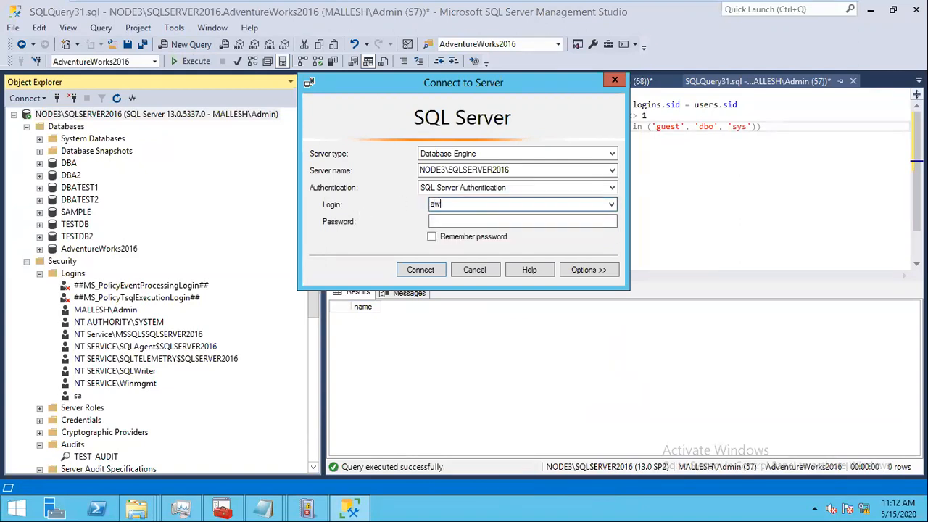
type("user1")
Step: Check the generated login scripts in Notepad, then minimize Notepad
mouse_move(279, 512)
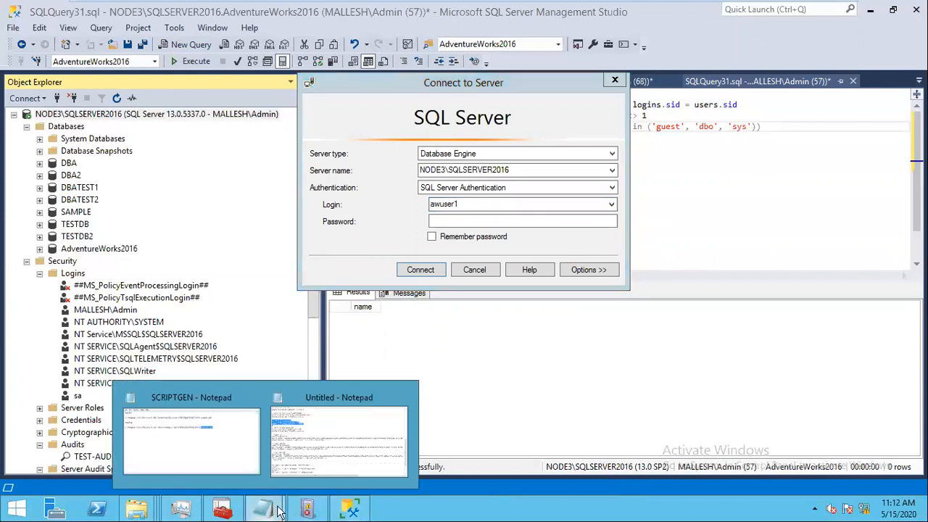
left_click(318, 455)
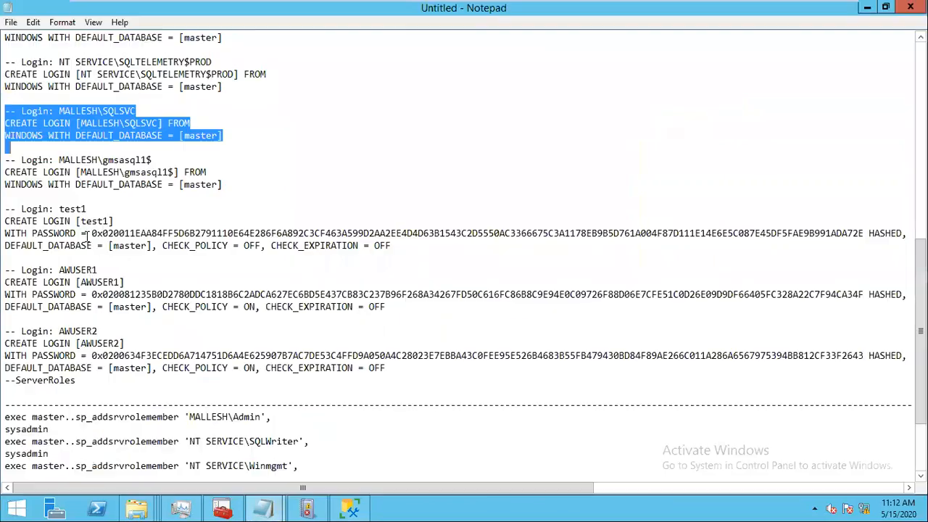
left_click(868, 10)
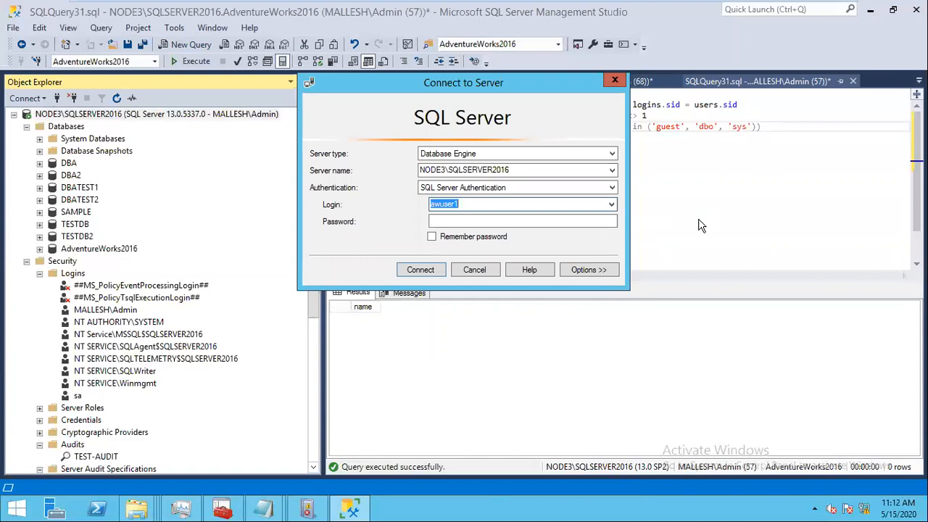
mouse_move(666, 5)
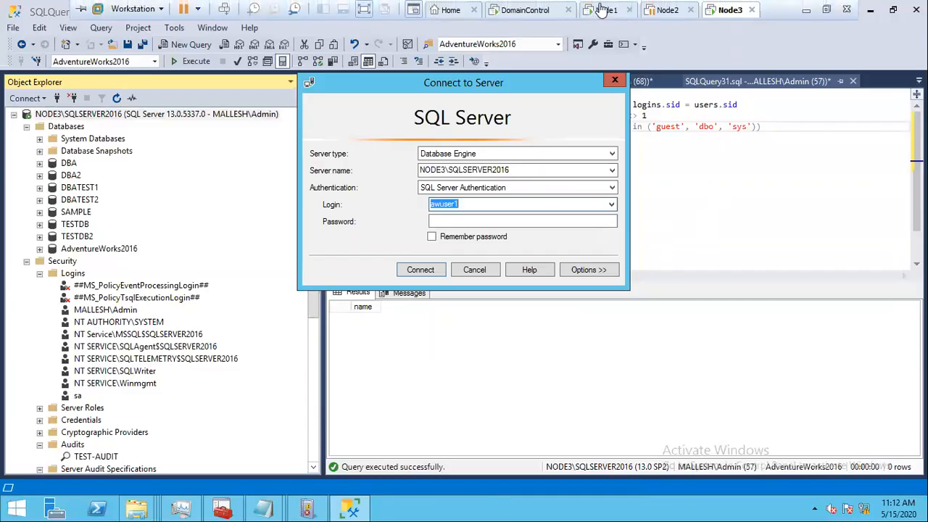
left_click(601, 9)
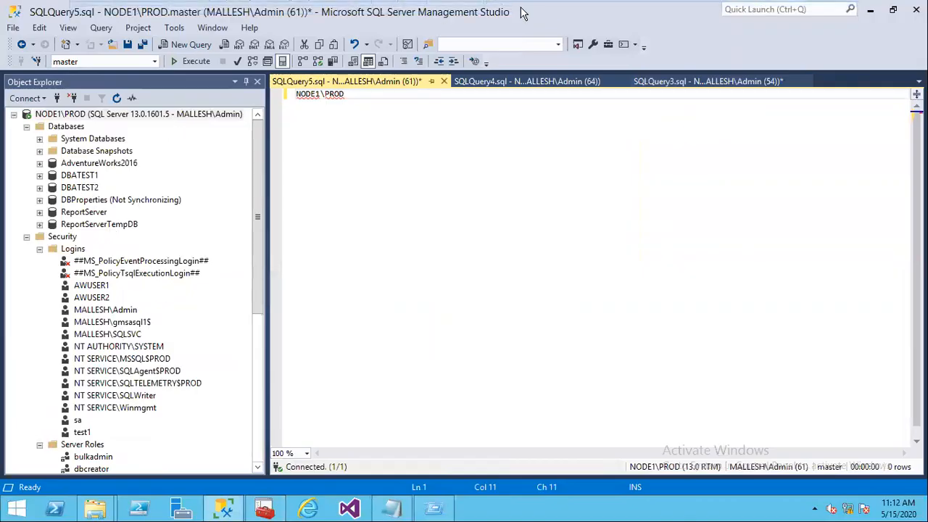
mouse_move(730, 6)
left_click(40, 163)
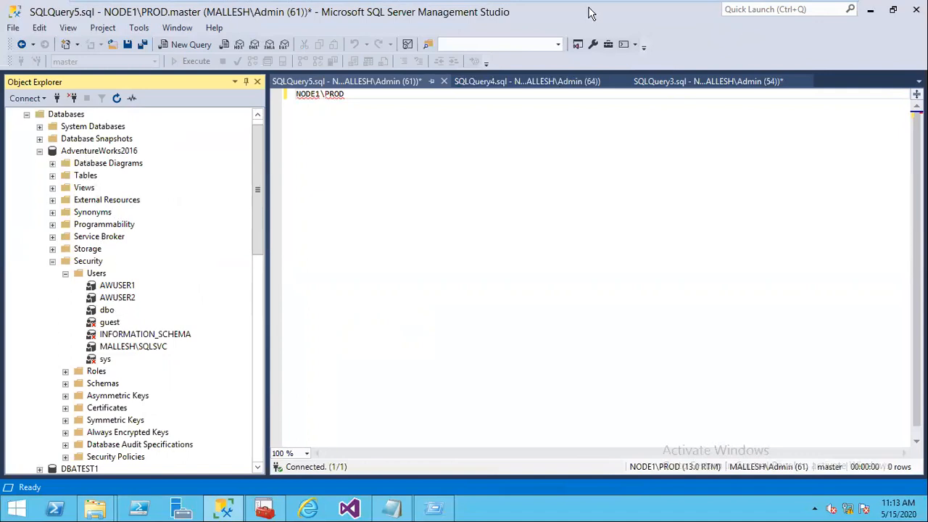
mouse_move(654, 6)
left_click(657, 78)
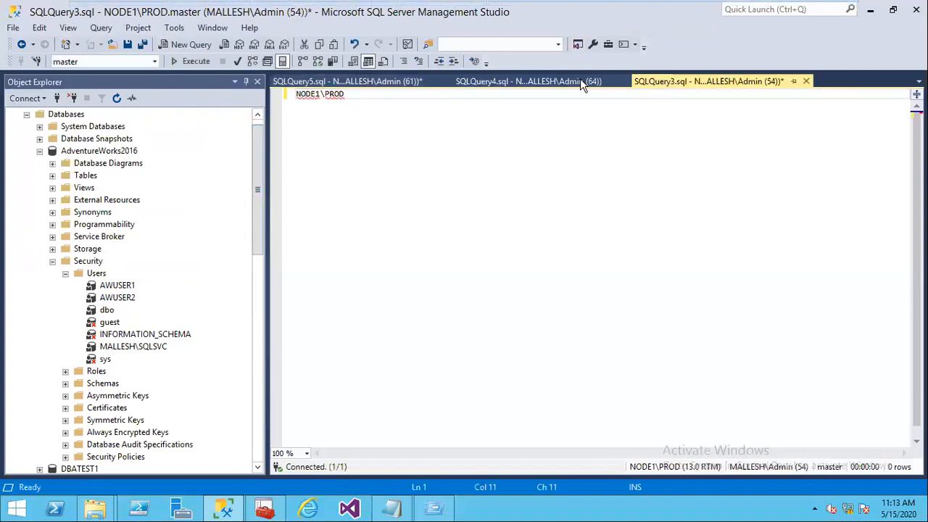
left_click(560, 81)
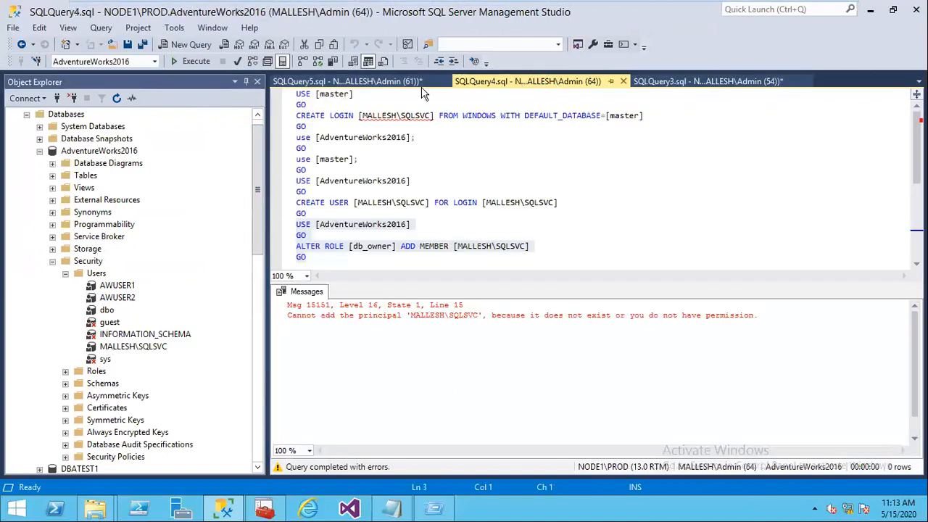
left_click(409, 80)
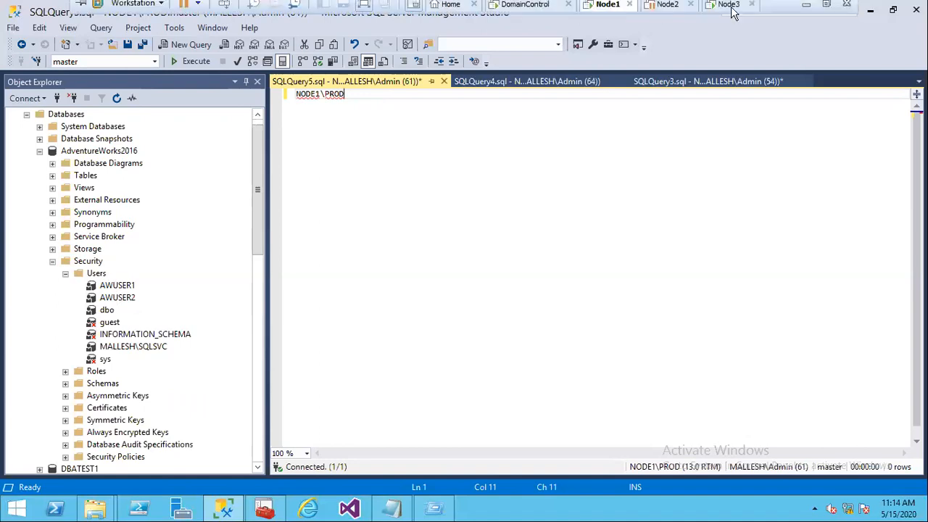
Step: On the Node3 VM, try connecting with SQL Server Authentication as awuser1 and its password
left_click(731, 10)
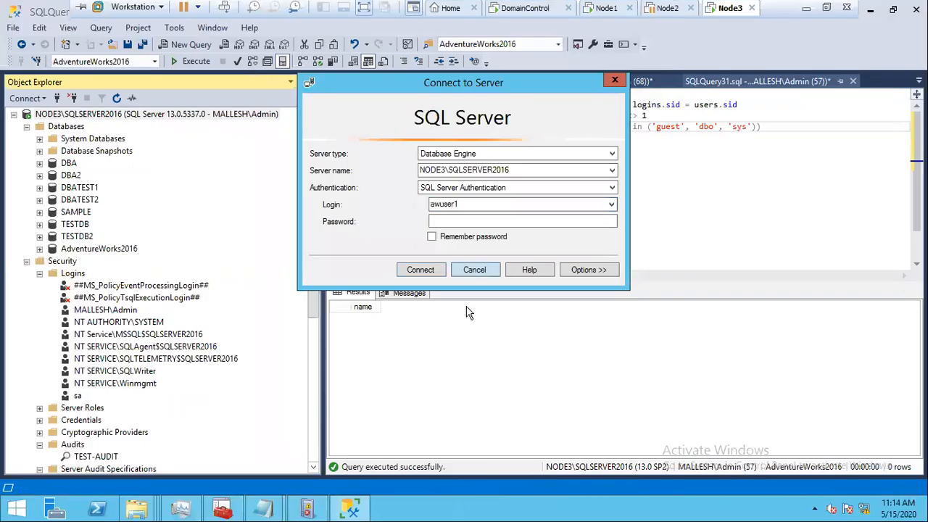
left_click(474, 269)
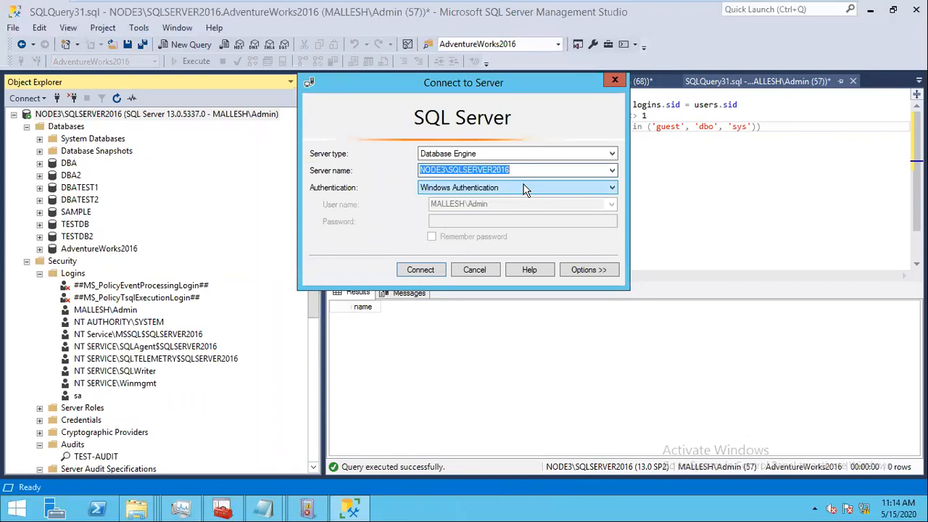
left_click(523, 188)
left_click(475, 209)
double_click(498, 206)
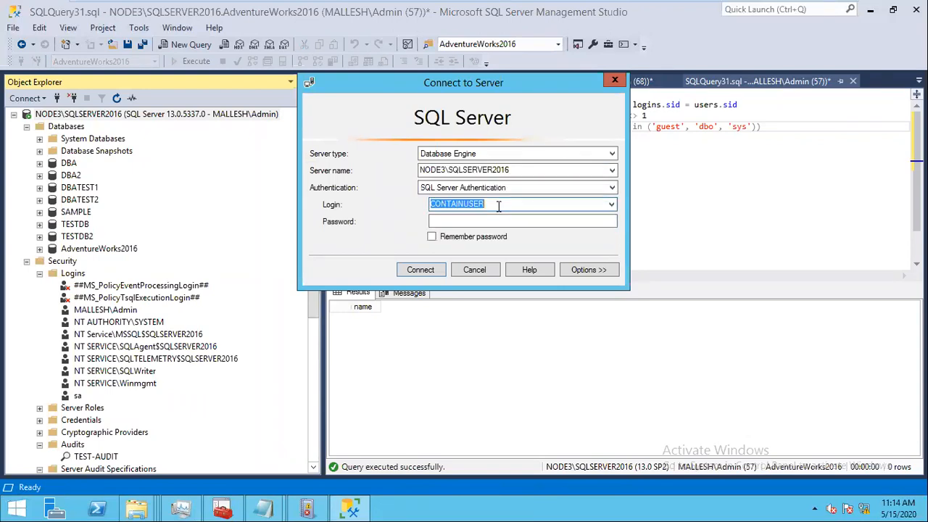
type("awus")
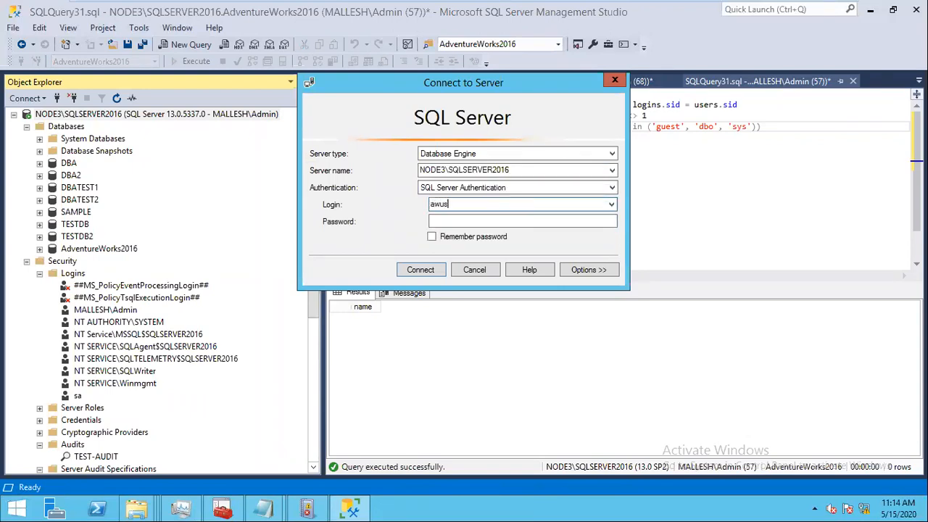
type("er1")
key("Tab")
type("******")
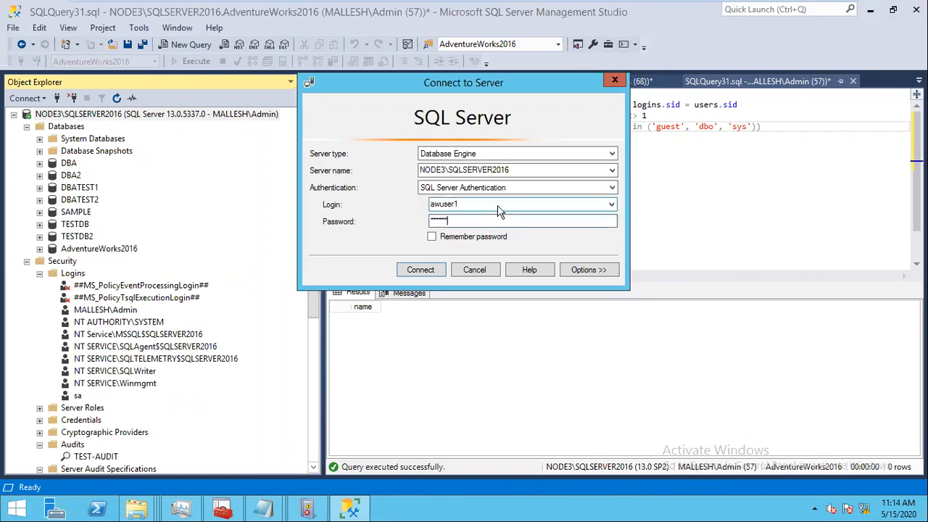
key("Return")
Step: After the login failure, retype the password with Caps Lock toggled and connect successfully
left_click(629, 217)
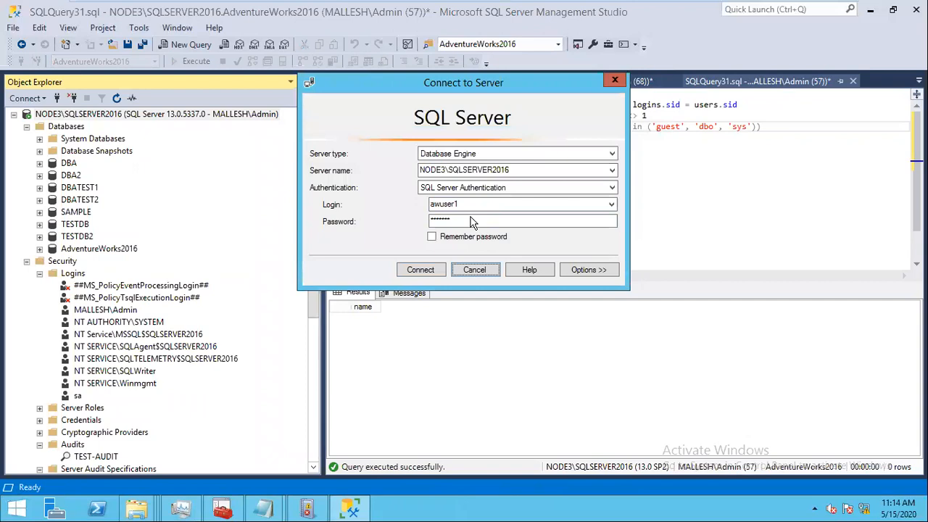
left_click_drag(461, 220, 389, 238)
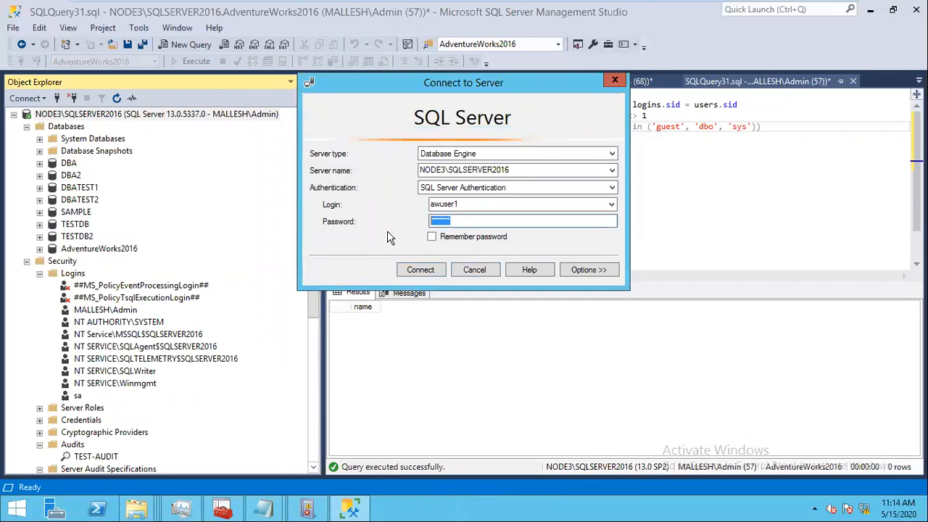
key("Caps_Lock")
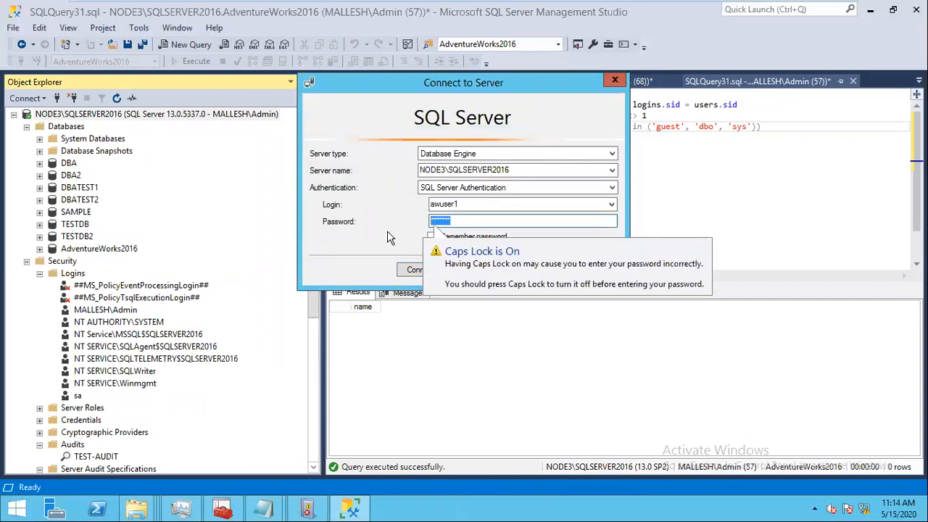
type("*******")
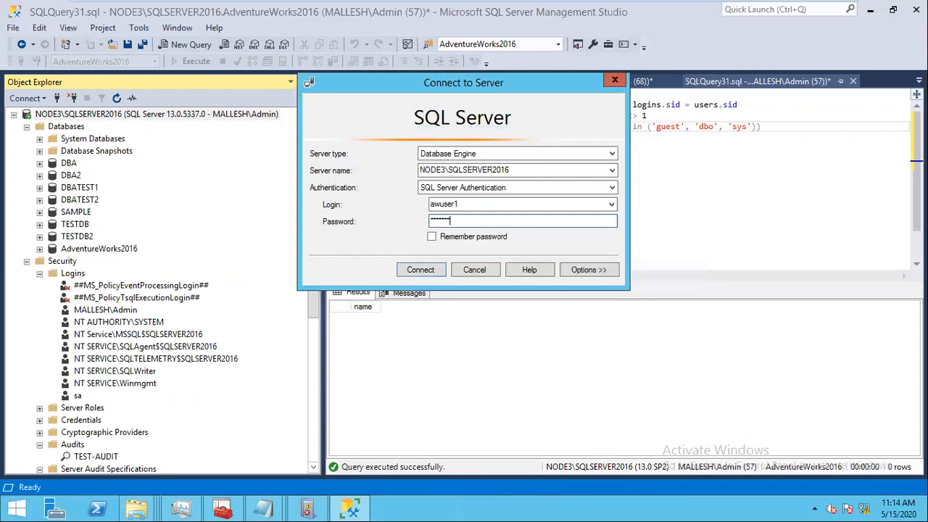
left_click(417, 274)
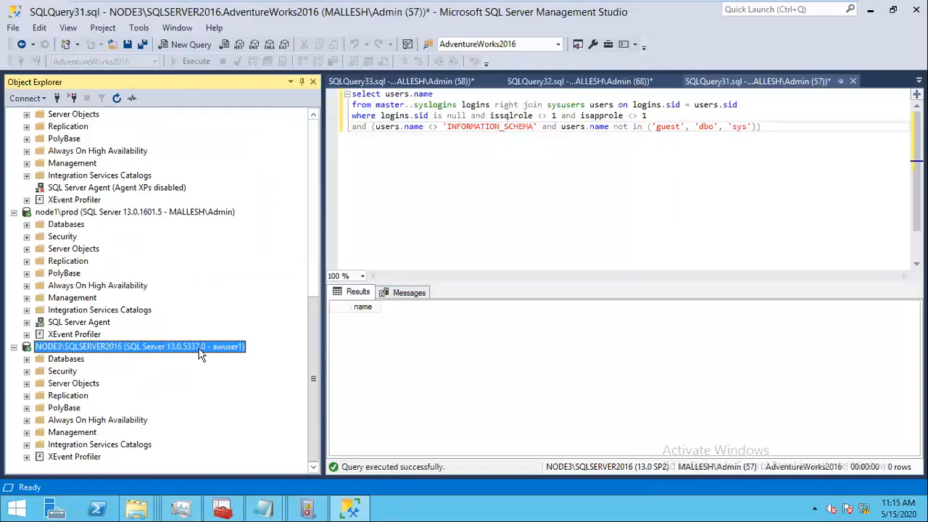
Step: Expand Databases and AdventureWorks2016 under the awuser1 connection, then highlight INFORMATION_SCHEMA in the orphan query
left_click(26, 359)
left_click(39, 371)
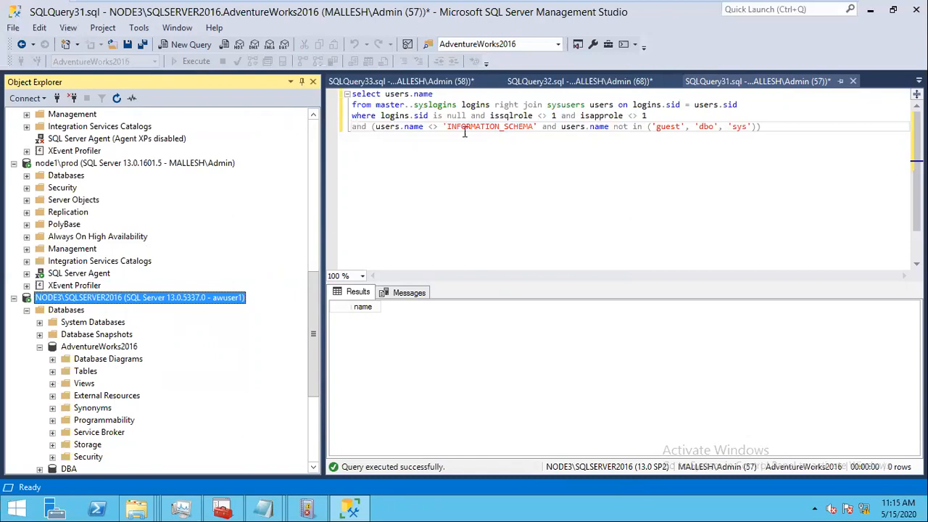
left_click_drag(449, 126, 536, 127)
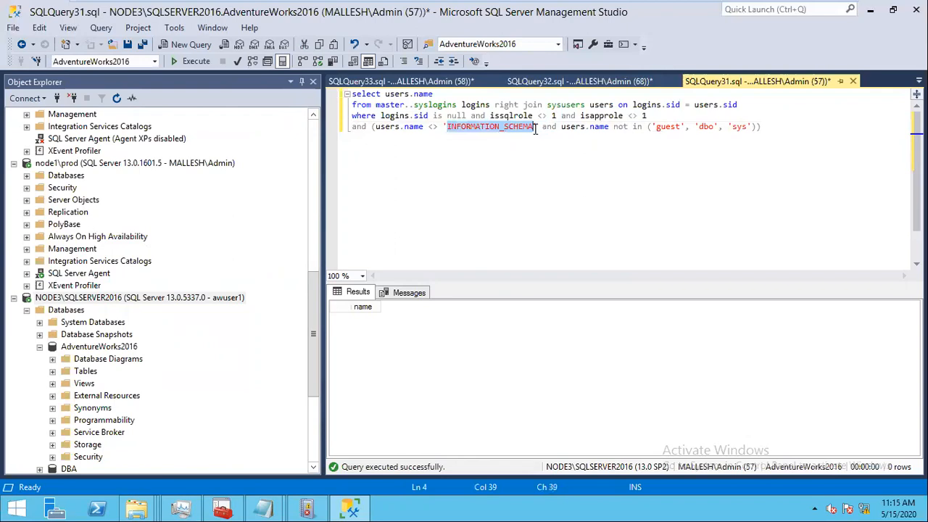
left_click(562, 174)
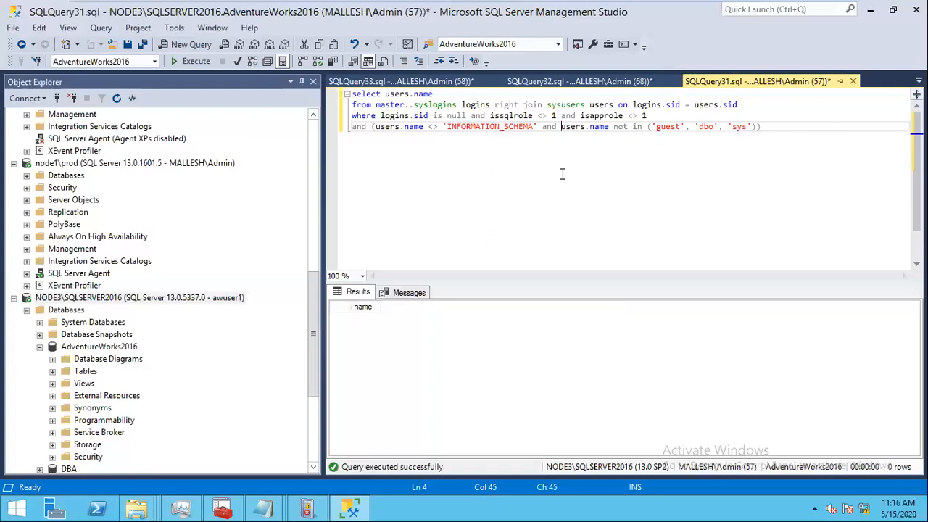
mouse_move(824, 13)
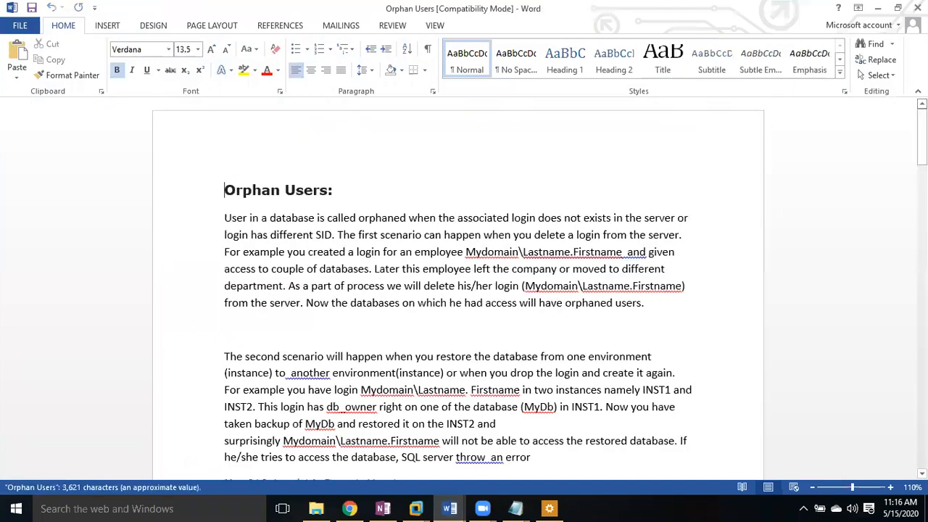
Step: Review the Orphan Users document down to the EXEC SP_CHANGE_USERS_LOGIN line, then minimize Word for the Migration folder
left_click_drag(921, 133, 921, 156)
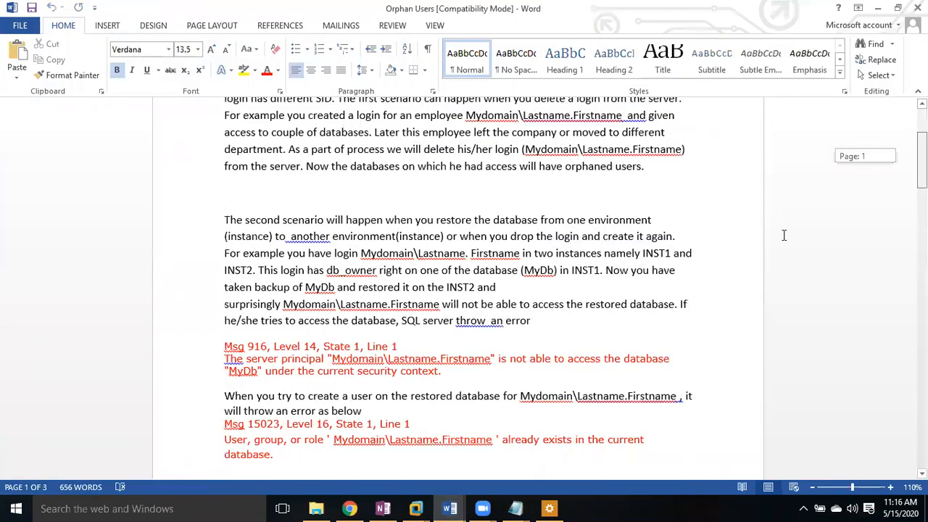
scroll(435, 182, "down", 1)
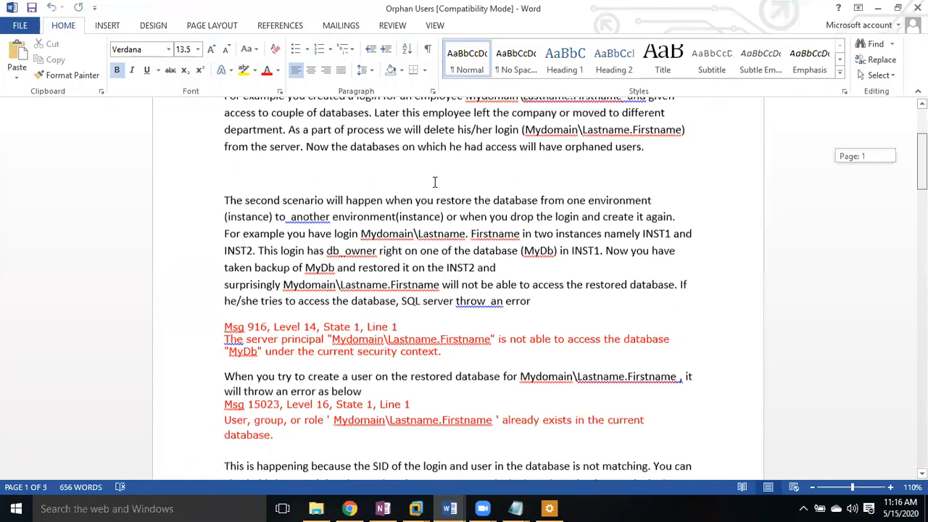
scroll(435, 182, "down", 10)
left_click_drag(428, 180, 215, 180)
left_click(290, 197)
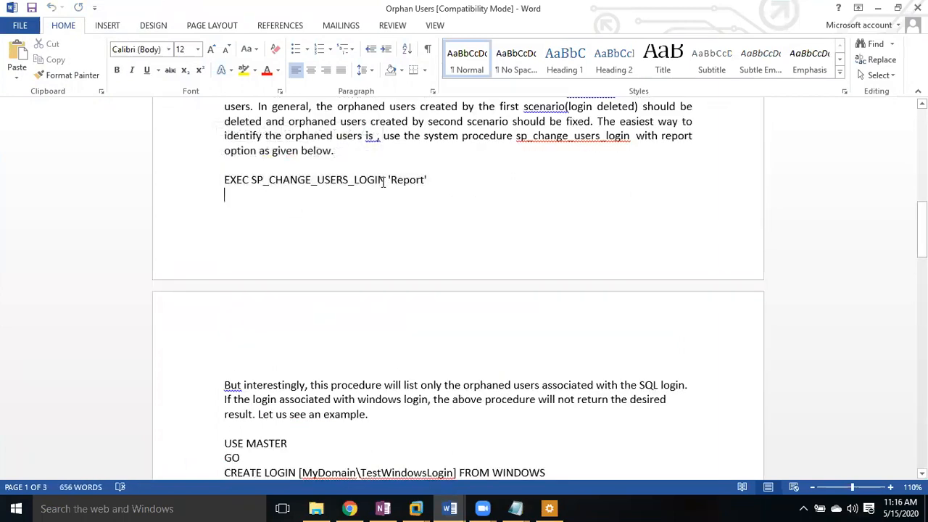
left_click_drag(922, 229, 922, 116)
left_click(877, 7)
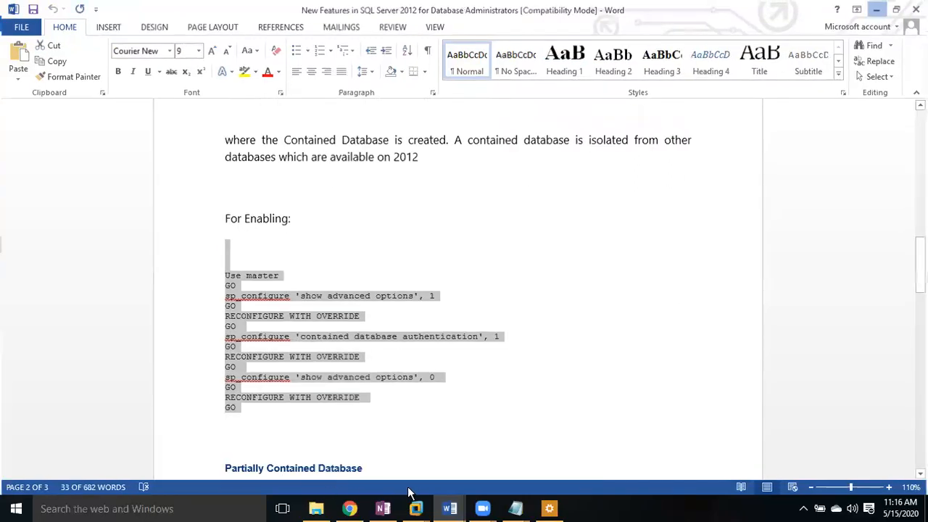
left_click(317, 509)
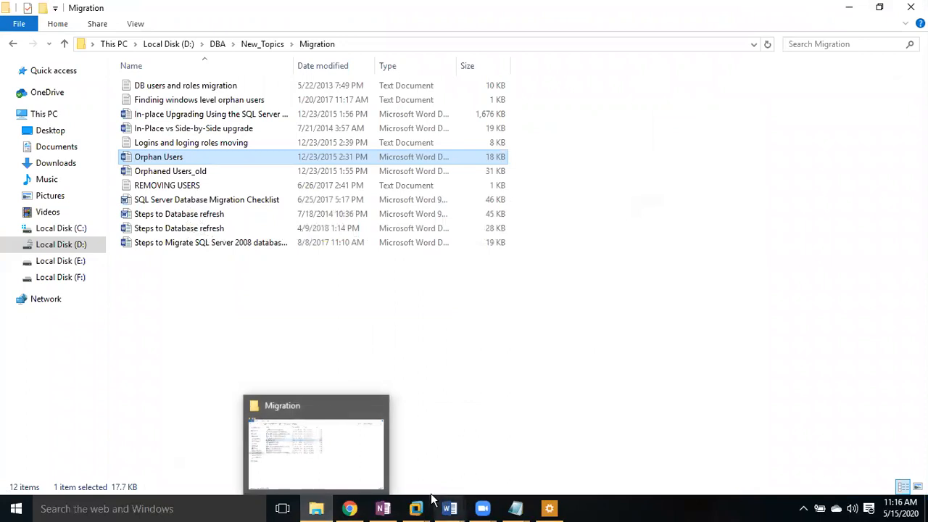